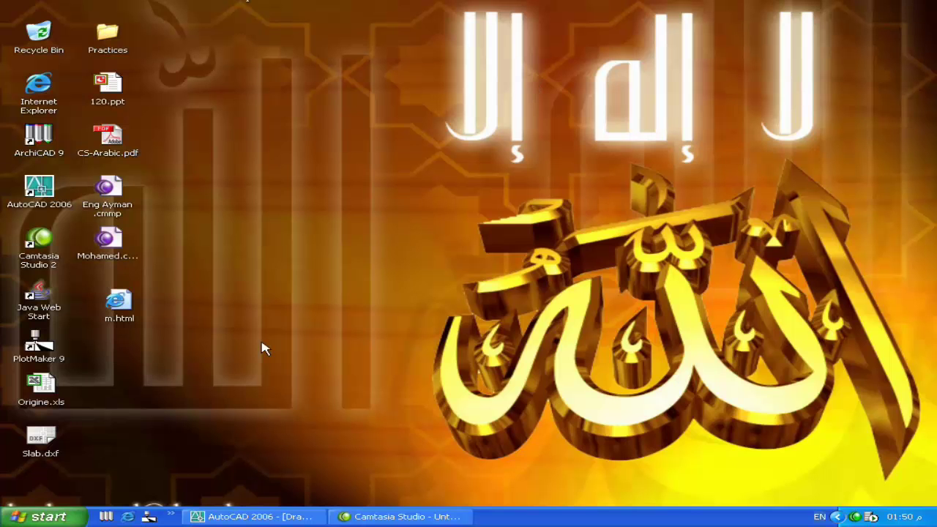
Restore the AutoCAD 2006 window from the taskbar.
left_click(281, 515)
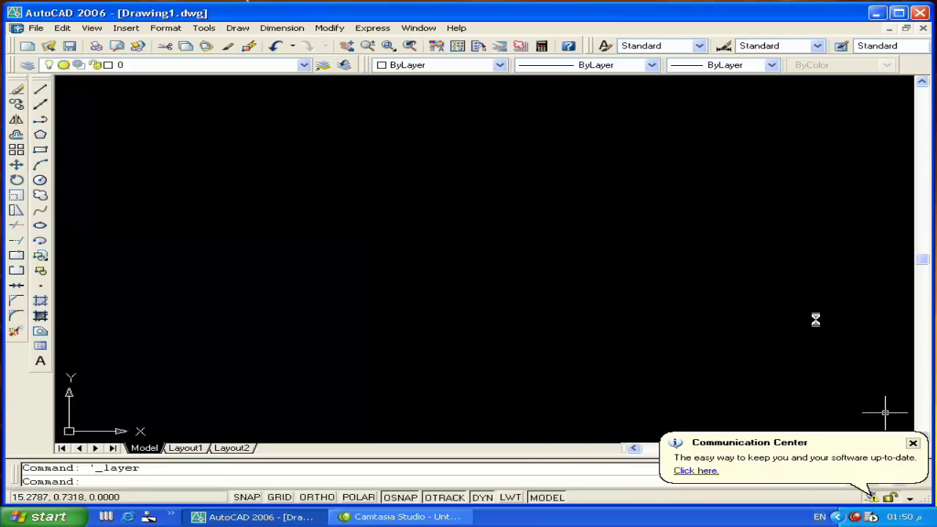
Dismiss the update balloon and make the red dash-dot 'axis' layer current.
left_click(913, 446)
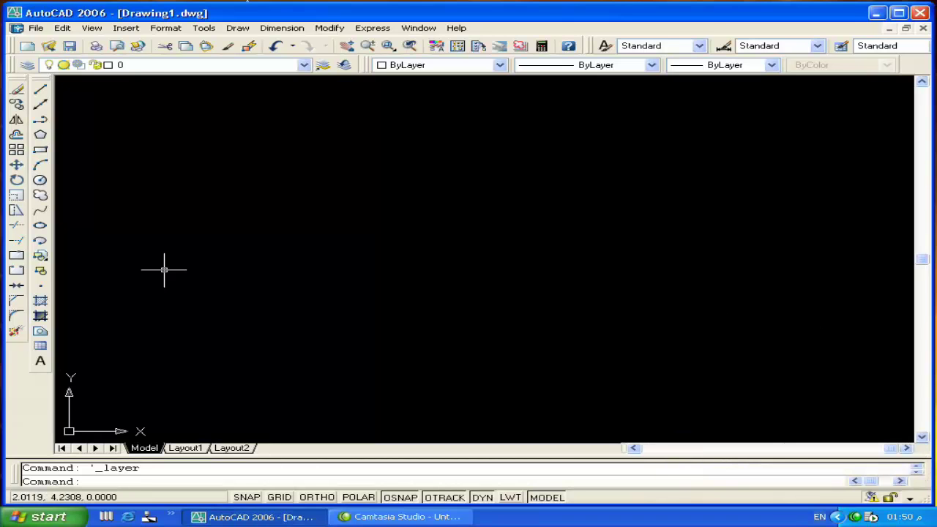
left_click(201, 64)
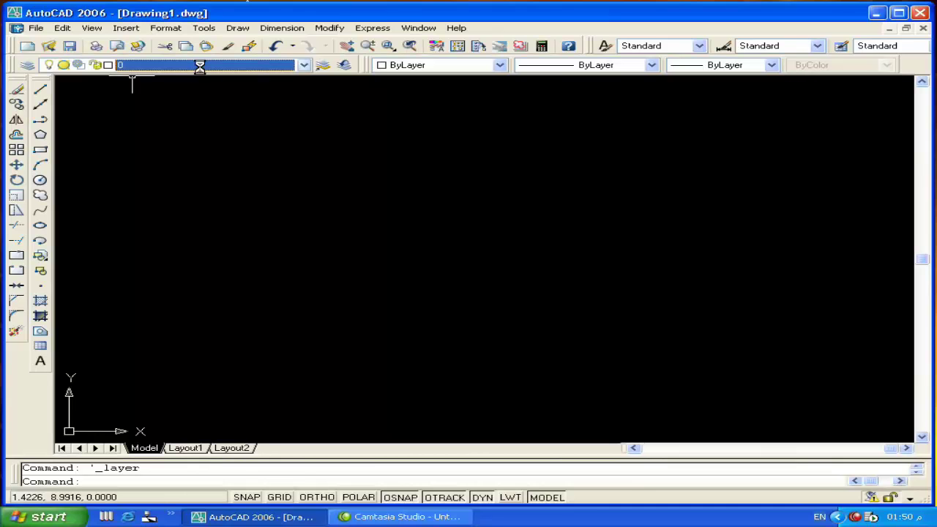
left_click(199, 90)
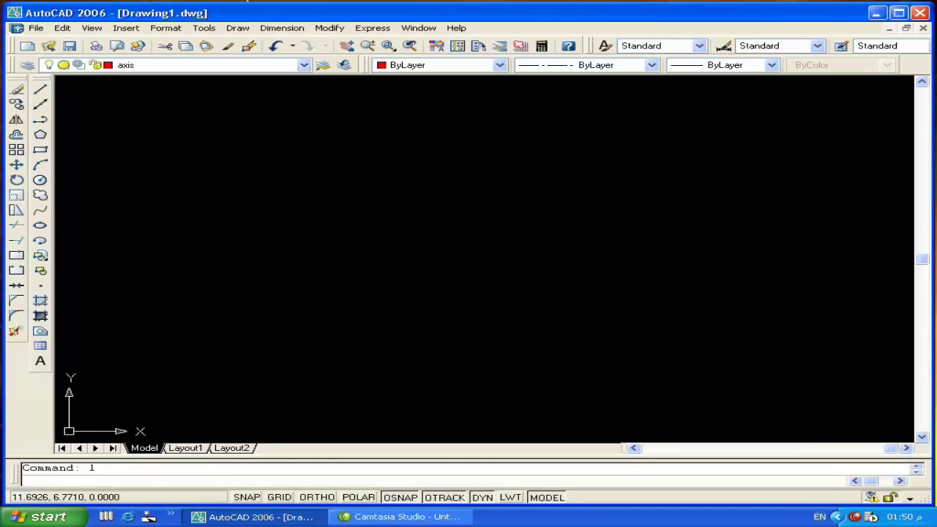
Draw a long horizontal axis line from upper right to left with Ortho on.
type("l")
key("Return")
left_click(862, 120)
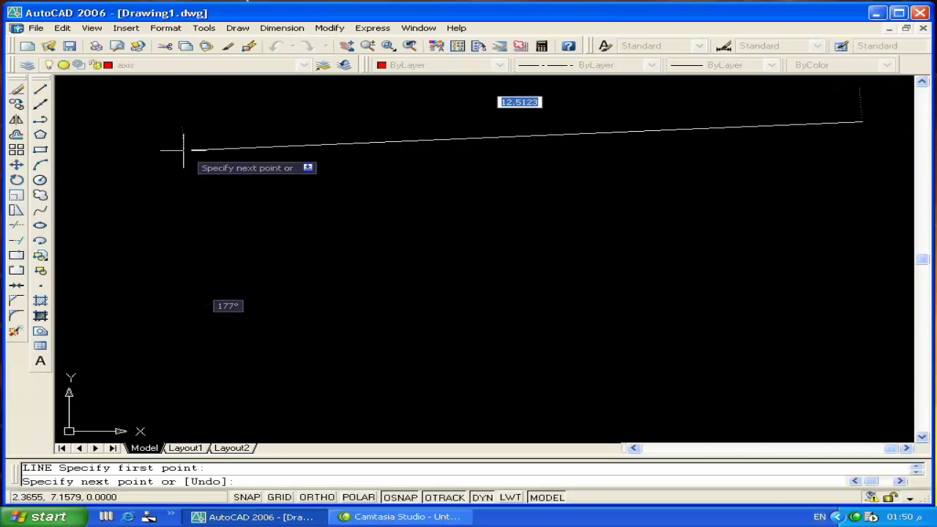
key("F8")
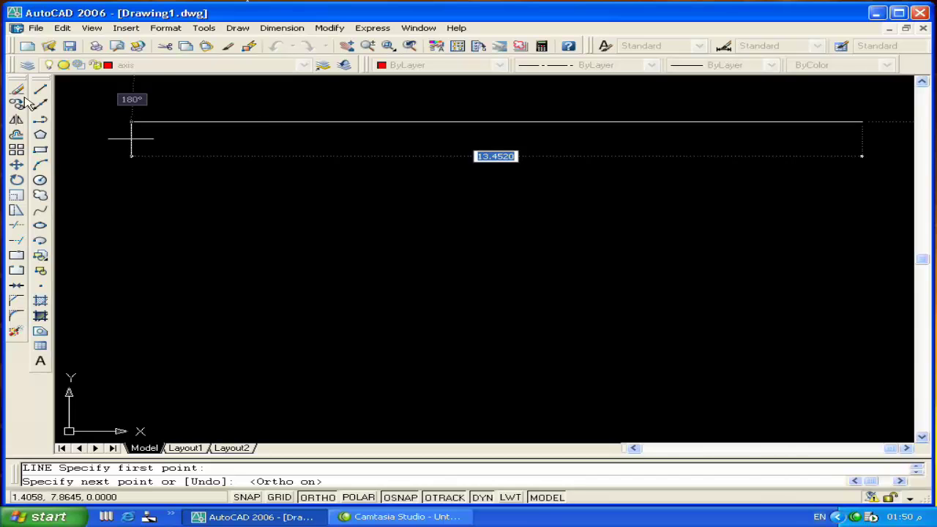
left_click(85, 122)
key("Return")
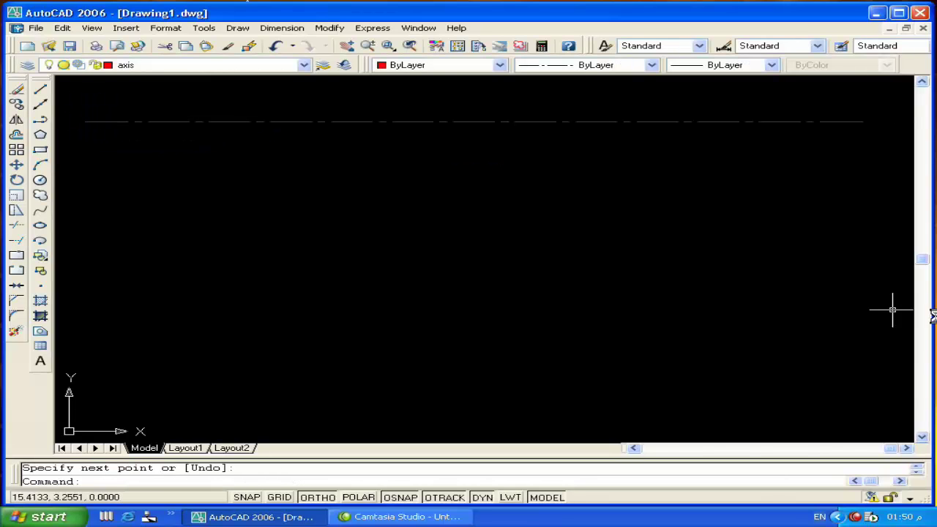
Offset the axis line 2 units below itself.
type("o")
key("Return")
type("2")
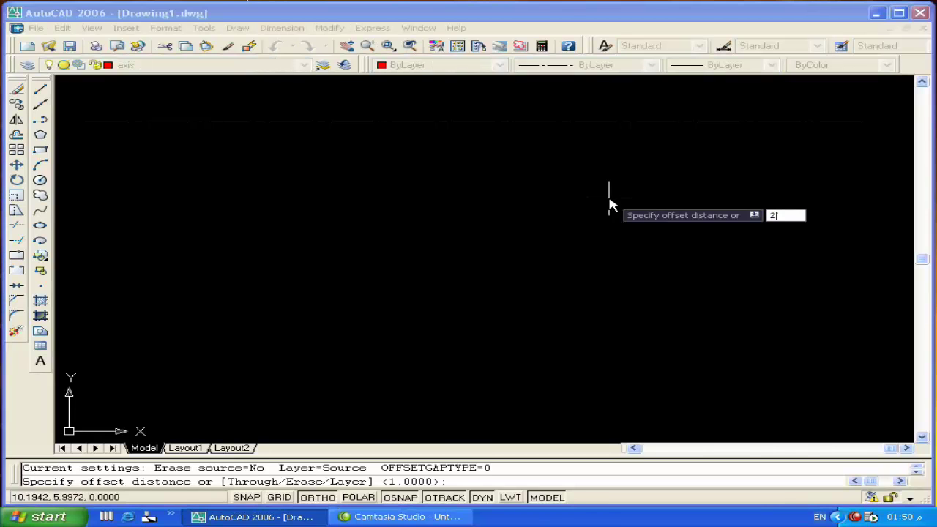
key("Return")
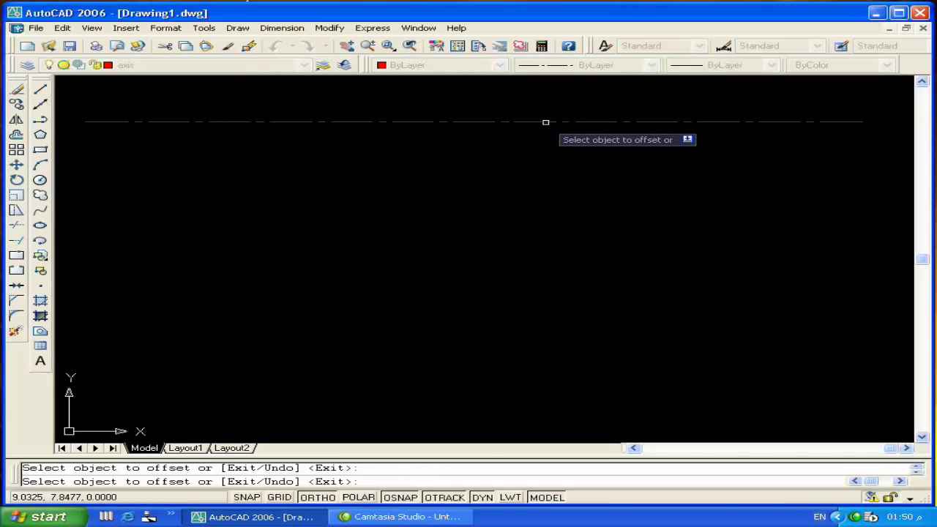
left_click(572, 122)
left_click(524, 170)
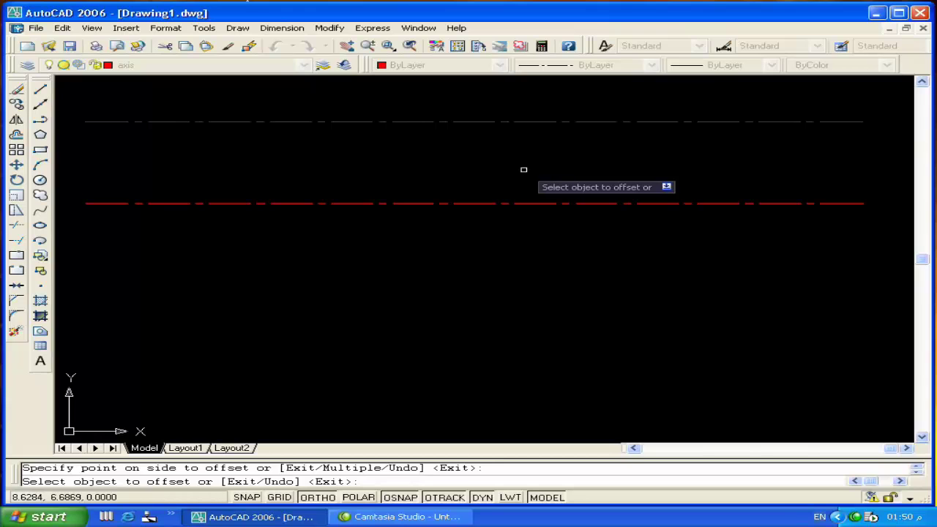
scroll(523, 170, "down", 4)
key("Return")
middle_click_drag(512, 195, 395, 202)
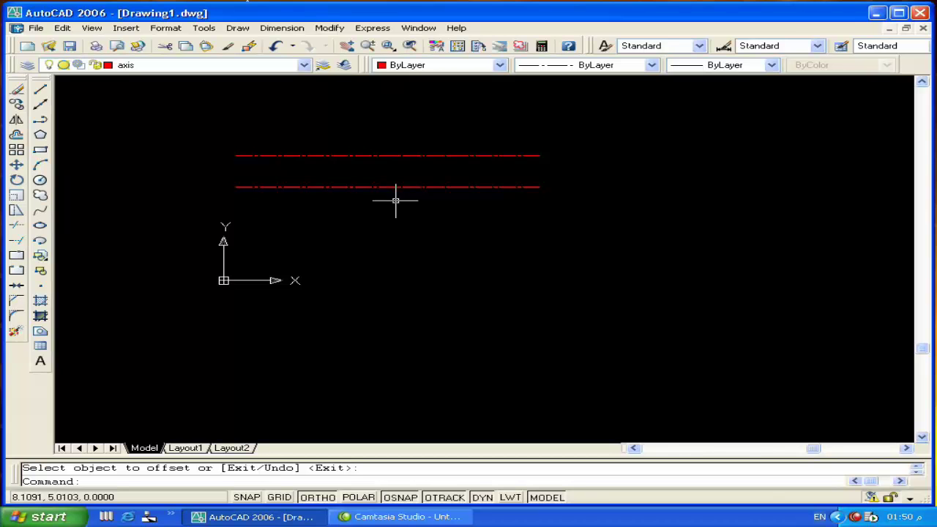
Add a parallel copy 1.65 units below the lower line.
type("o")
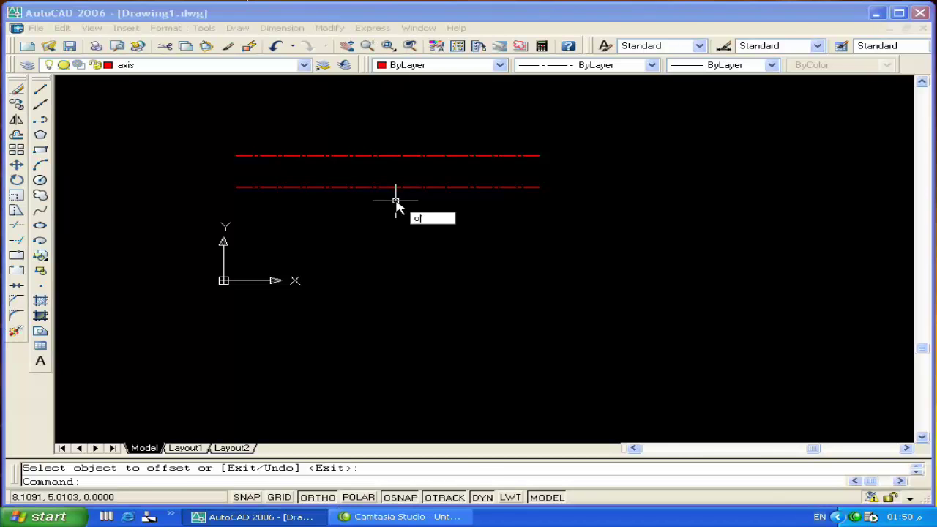
key("Return")
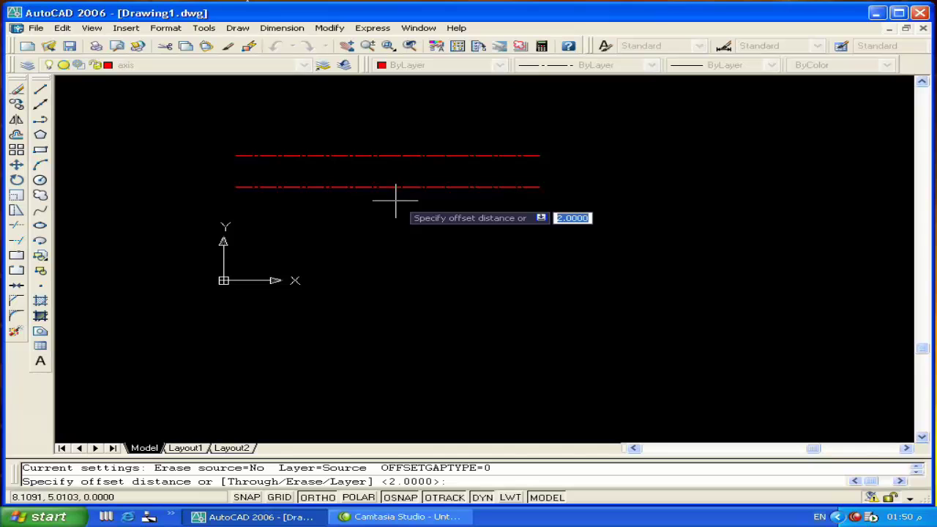
type("1.65")
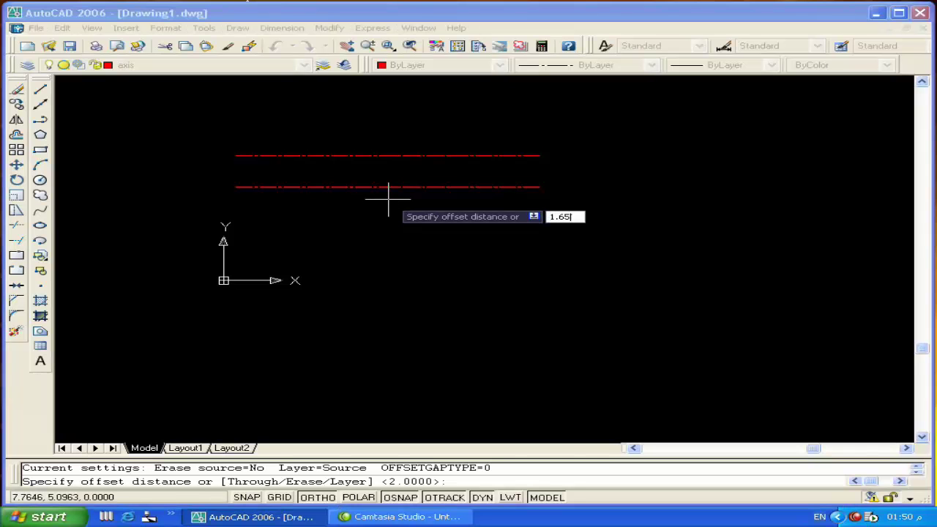
key("Return")
left_click(387, 186)
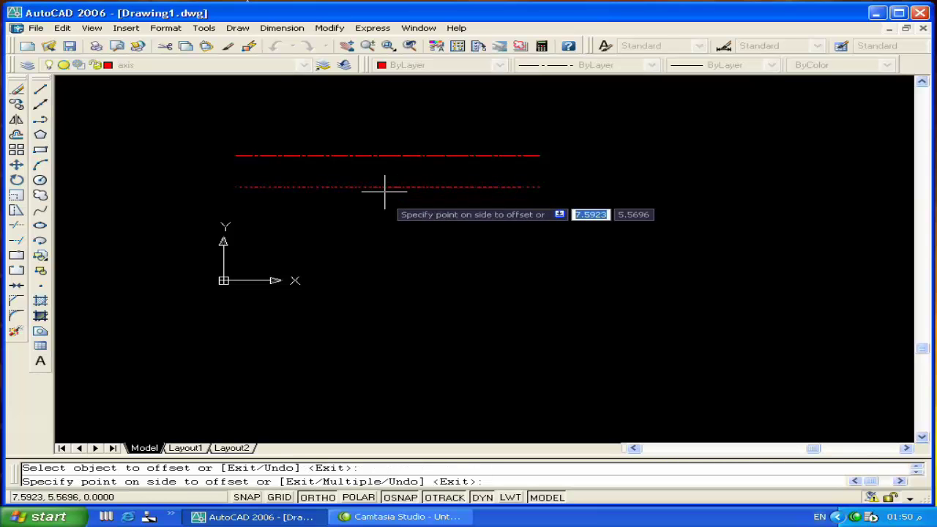
left_click(377, 248)
Offset the newest line 2.5 units downward, then set a 1.2 spacing.
key("Return")
key("Return")
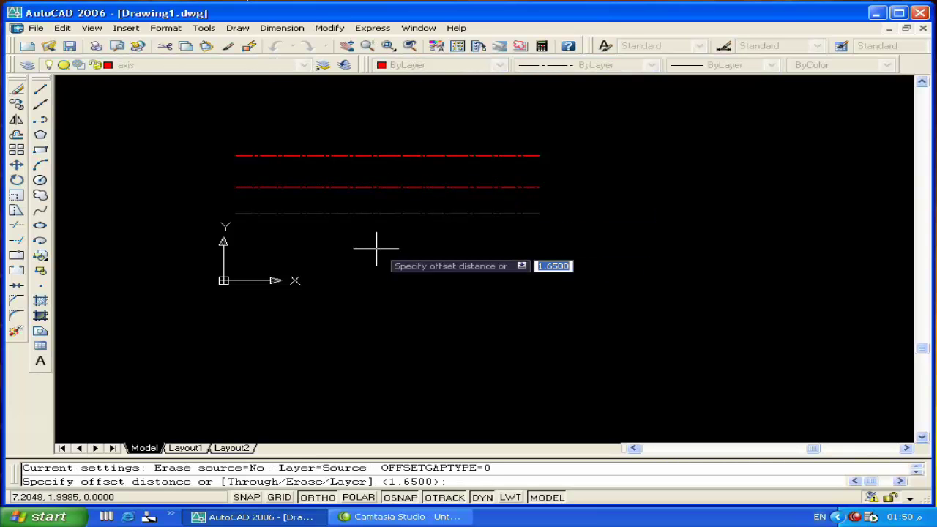
type("2")
key("Return")
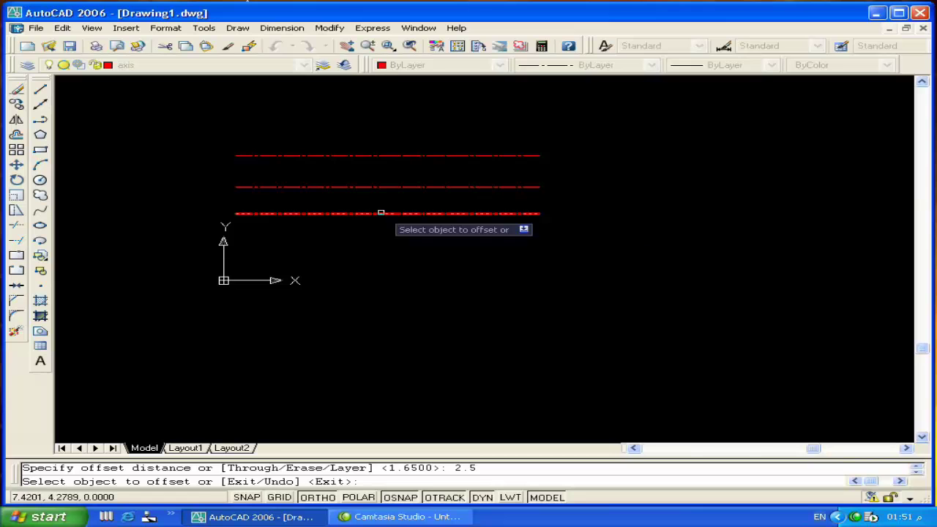
left_click(376, 213)
left_click(374, 263)
key("Return")
key("Return")
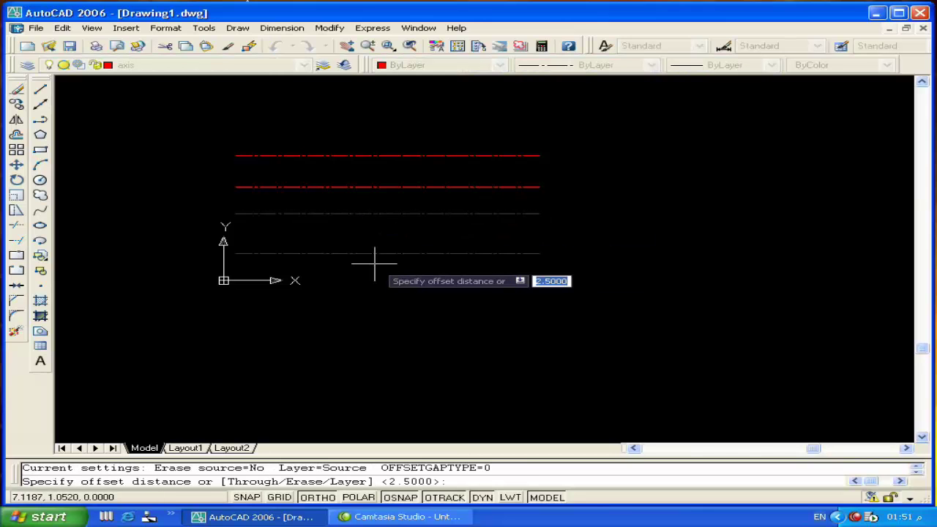
type("1.2")
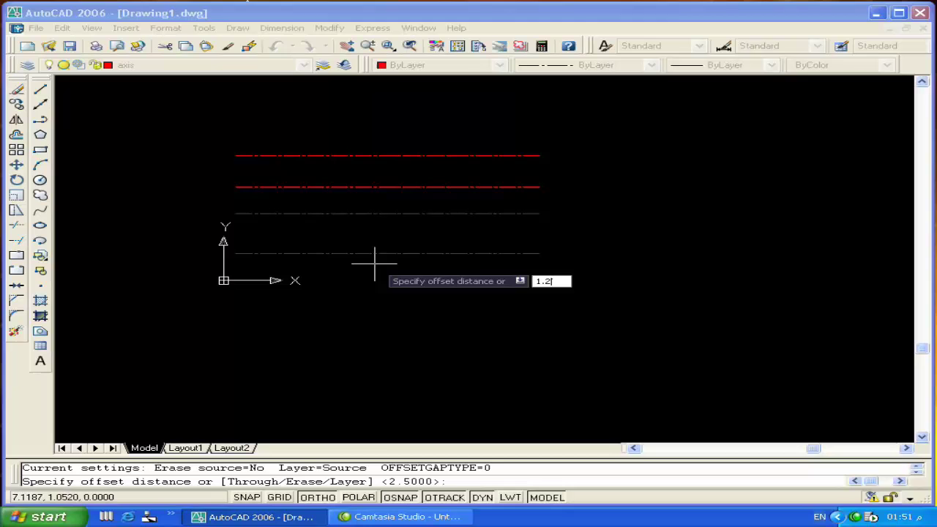
key("Return")
Add parallel copies 1.2 and then 2 units below the bottom line.
left_click(375, 254)
left_click(374, 276)
key("Return")
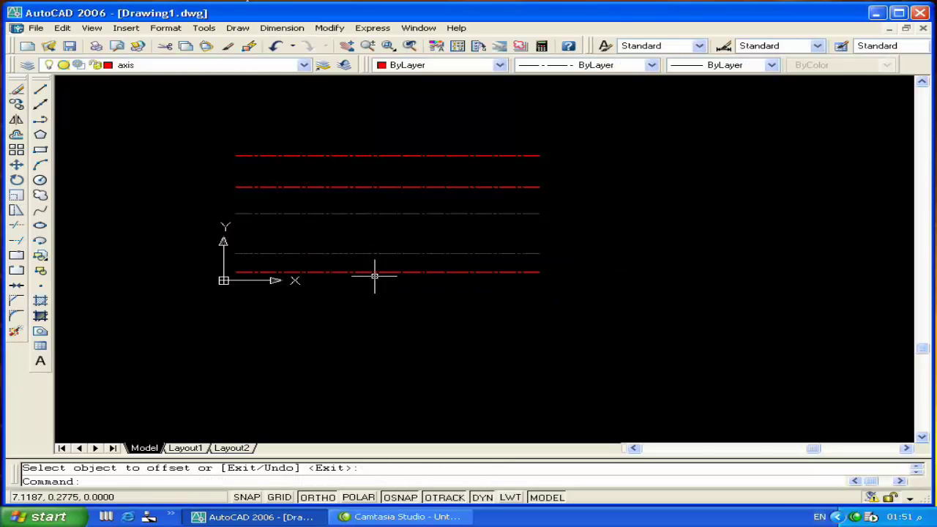
key("Return")
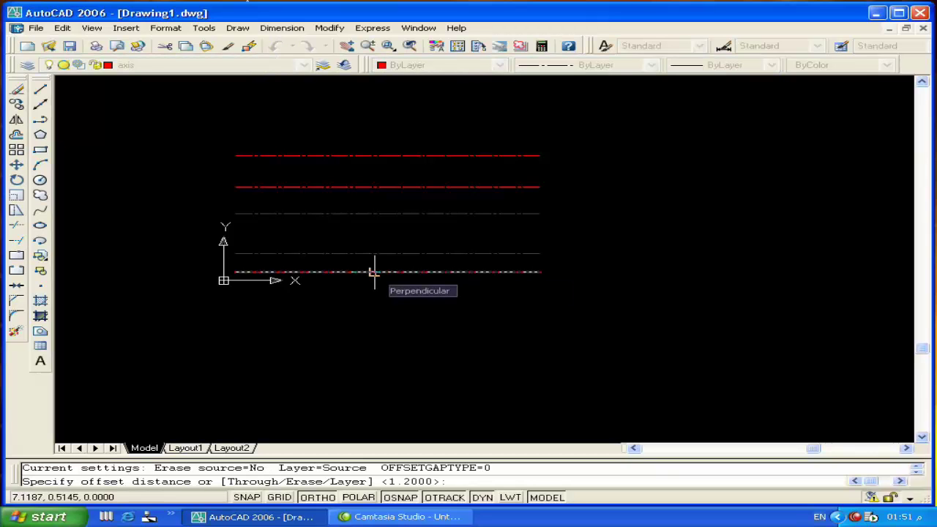
type("2")
key("Return")
left_click(373, 266)
left_click(374, 272)
left_click(374, 286)
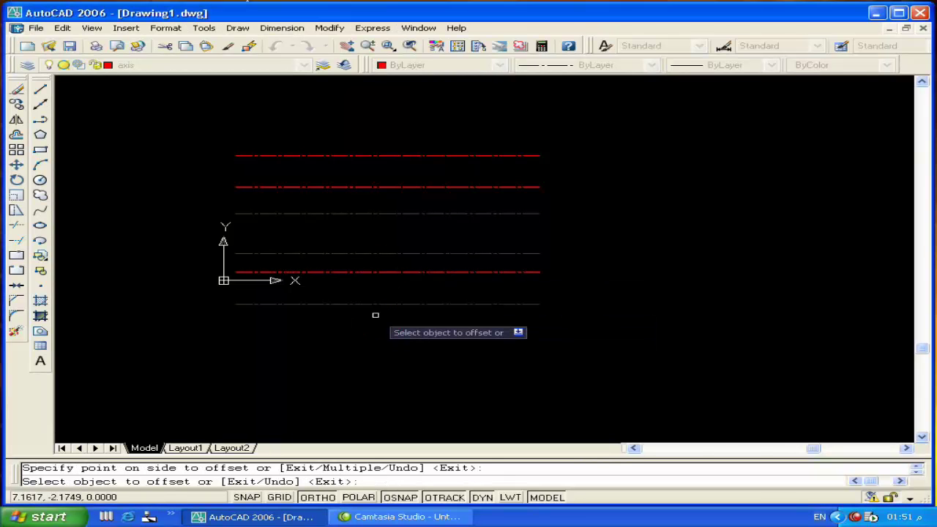
key("Return")
Add a parallel copy 1.72 units below the bottom line.
key("Return")
type("1.")
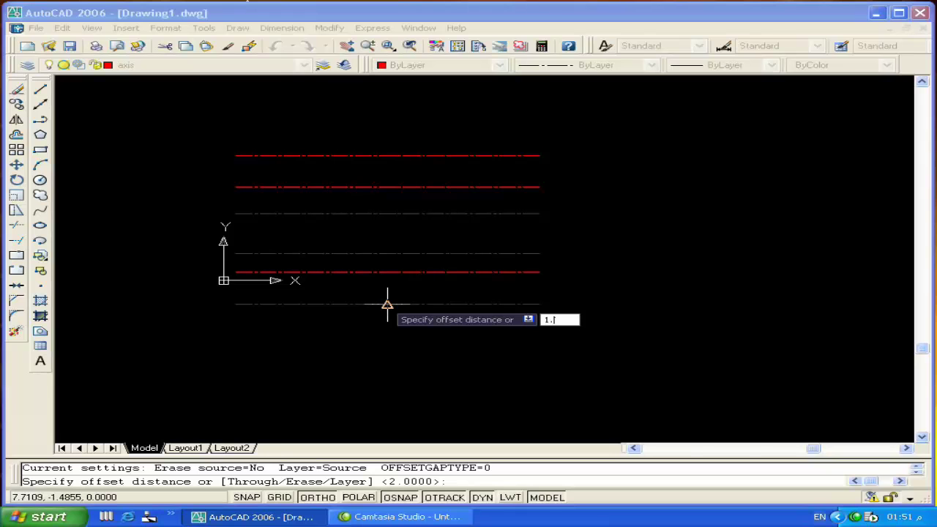
key("Return")
left_click(387, 303)
left_click(386, 331)
Add two more lines at 1.2 unit spacing below the bottom line.
key("Return")
key("Return")
type("1.2")
key("Return")
left_click(386, 331)
left_click(391, 361)
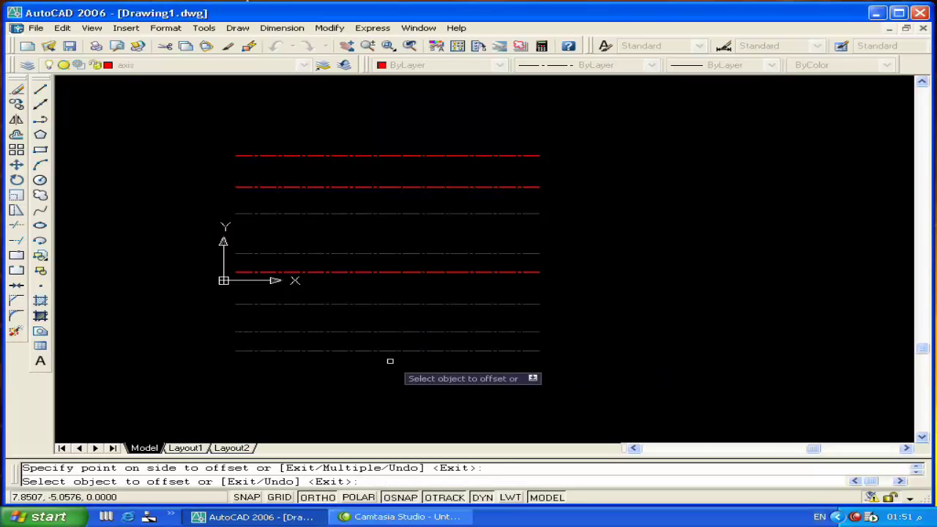
middle_click_drag(391, 347, 391, 314)
left_click(390, 317)
left_click(390, 331)
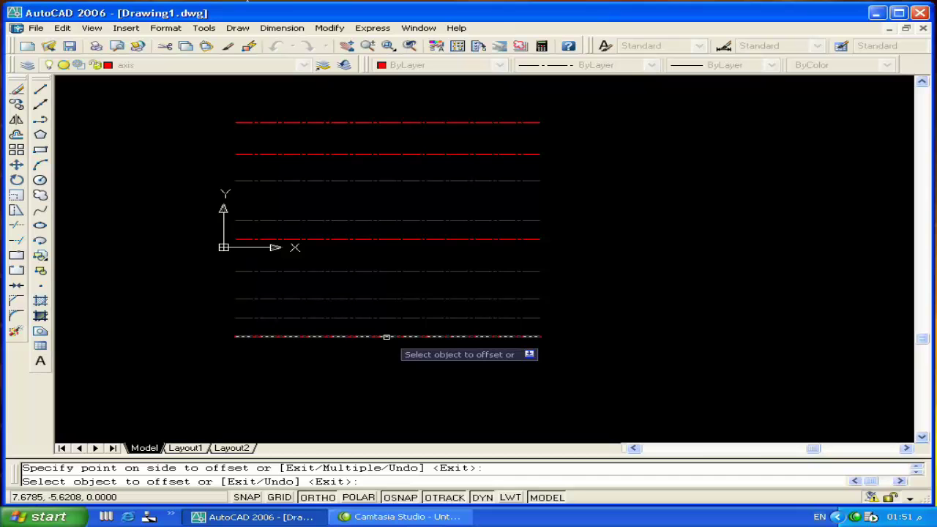
key("Return")
Add the last horizontal axes 3.5 and 3.55 units further down.
key("Return")
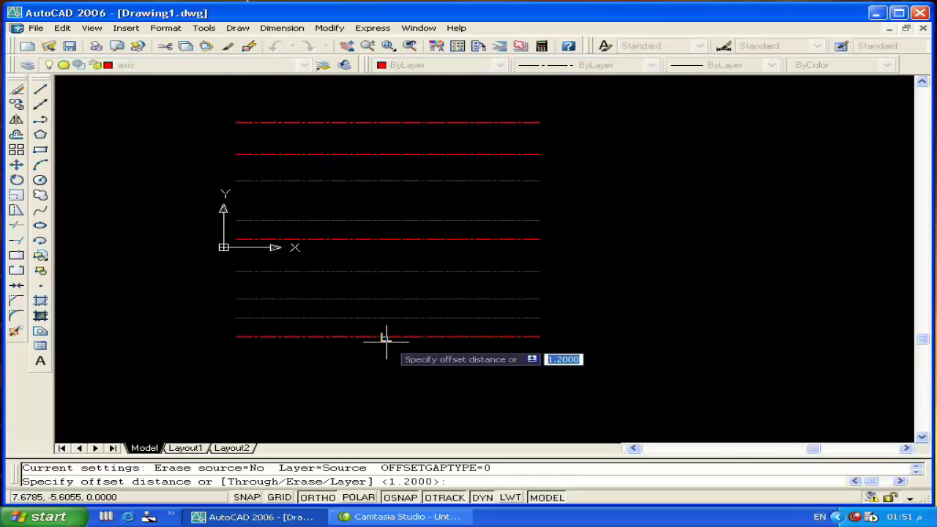
type("3.")
key("Return")
left_click(386, 337)
left_click(387, 375)
key("Return")
key("Return")
key("Return")
left_click(380, 393)
left_click(368, 417)
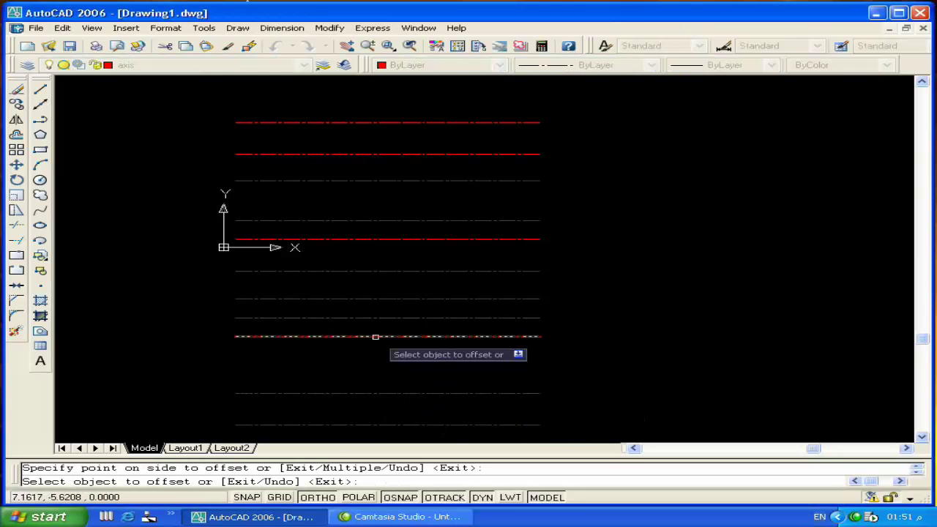
key("Return")
Zoom to all axes, then crossing-select the lines' right ends for Stretch.
type("z")
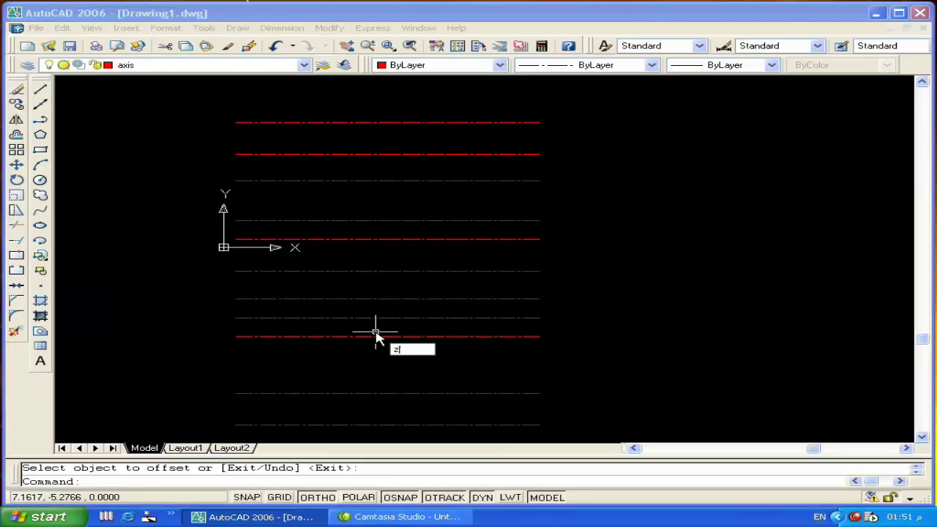
key("Return")
type("e")
key("Return")
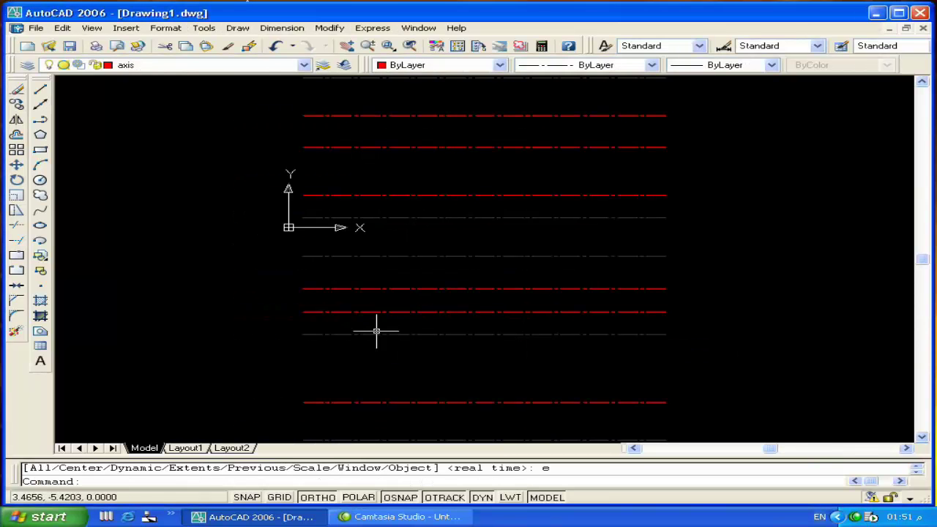
scroll(422, 278, "down", 2)
middle_click_drag(422, 278, 354, 283)
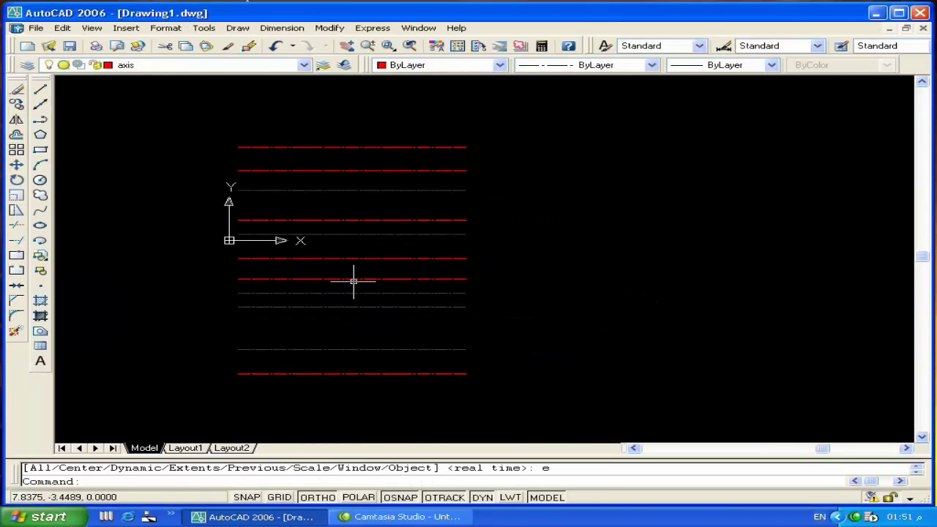
type("s")
key("Return")
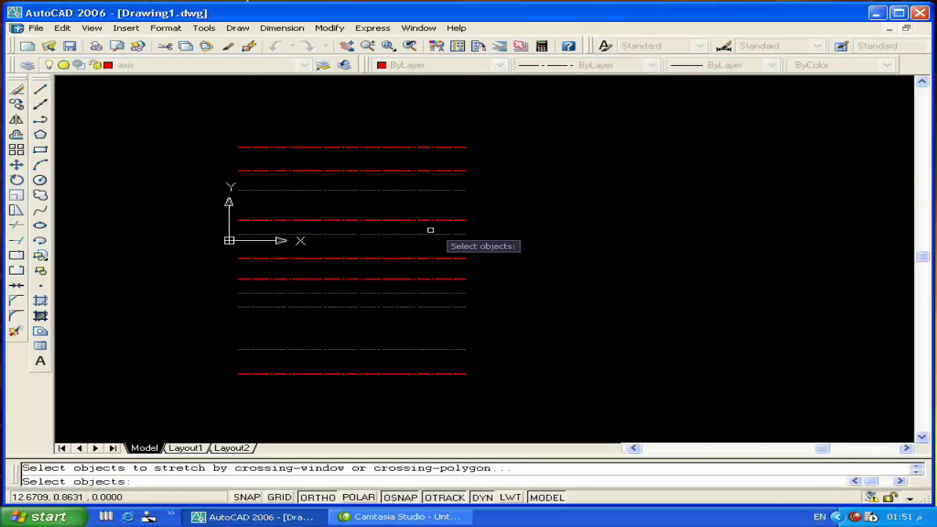
left_click(522, 121)
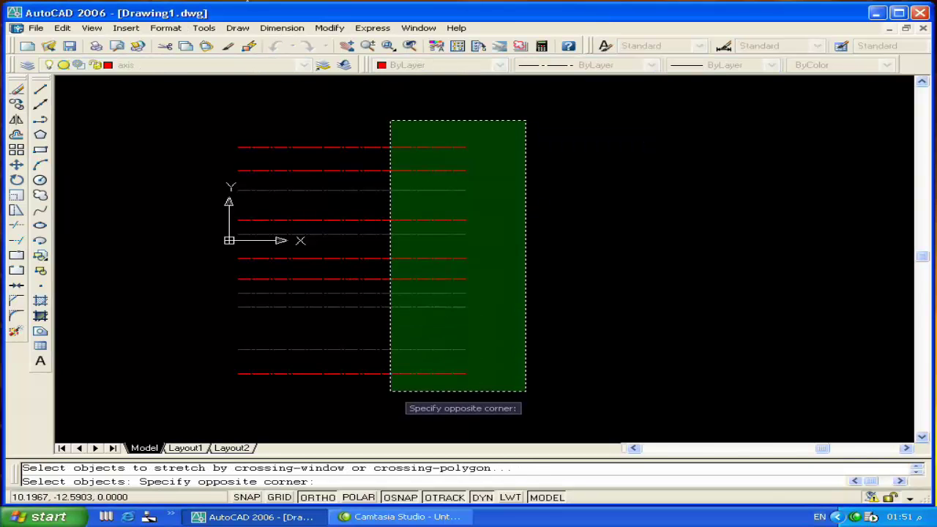
left_click(388, 392)
Stretch the right ends of the horizontal axes far to the right.
key("Return")
left_click(498, 275)
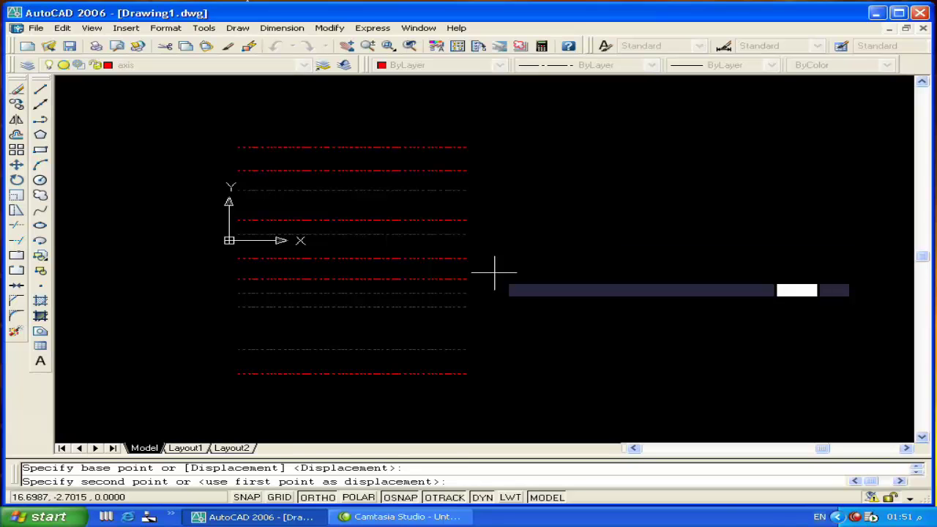
left_click(782, 232)
middle_click_drag(784, 233, 661, 253)
type("l")
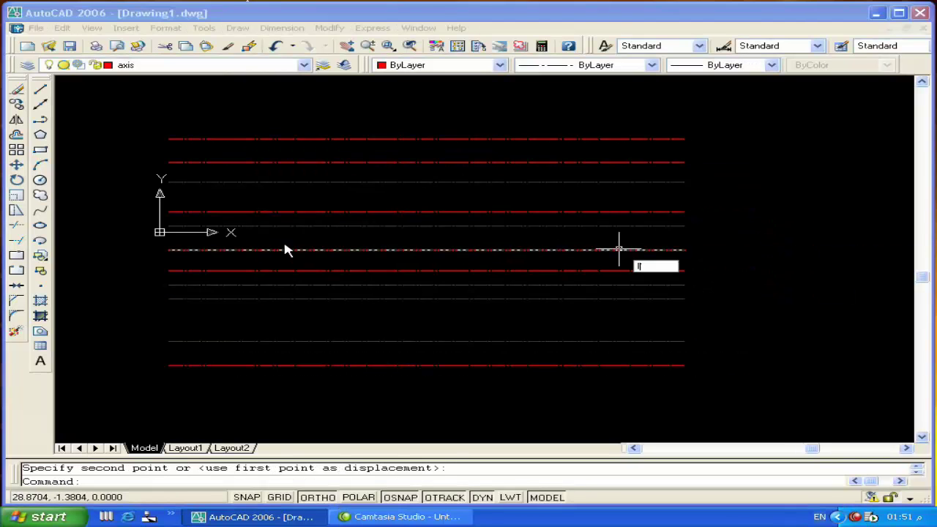
key("Return")
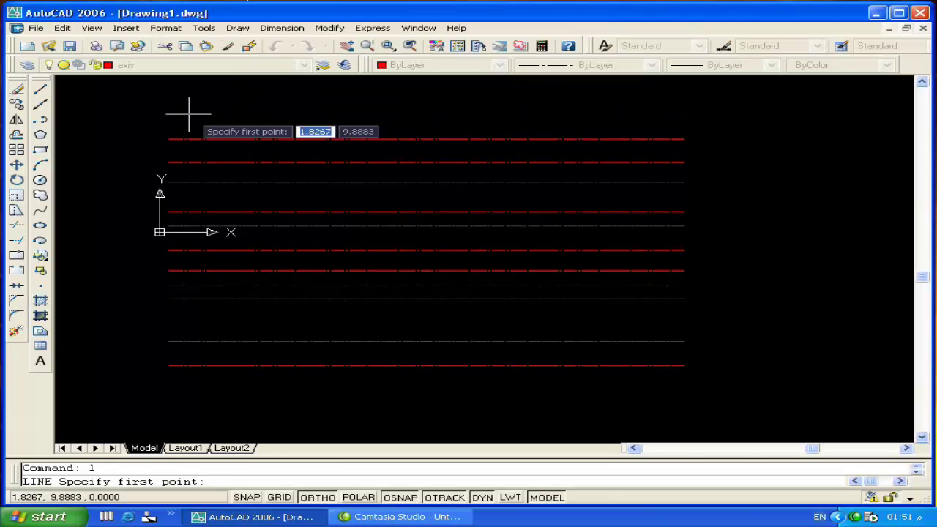
Draw a vertical axis line across the grid at left and offset a copy 2 units right.
left_click(189, 117)
left_click(165, 401)
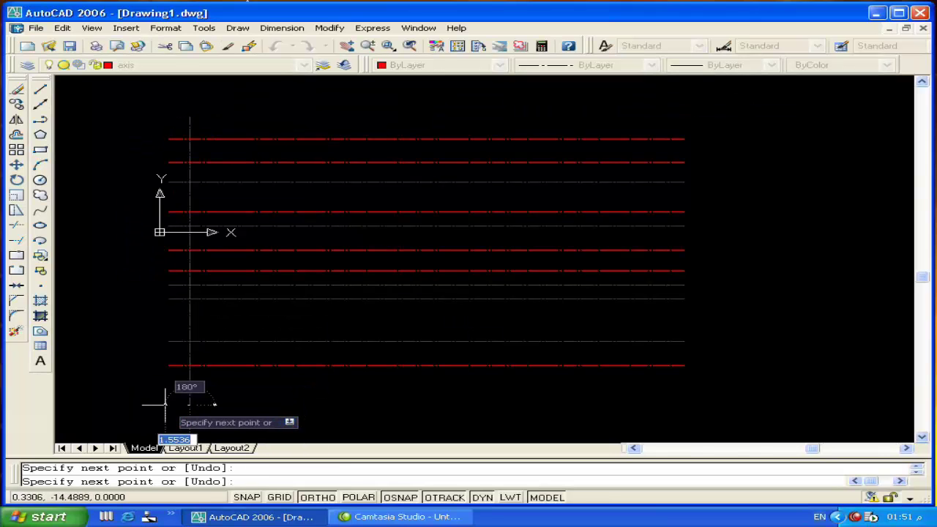
key("Return")
type("o")
key("Return")
key("Return")
left_click(192, 390)
left_click(286, 391)
key("Return")
key("Return")
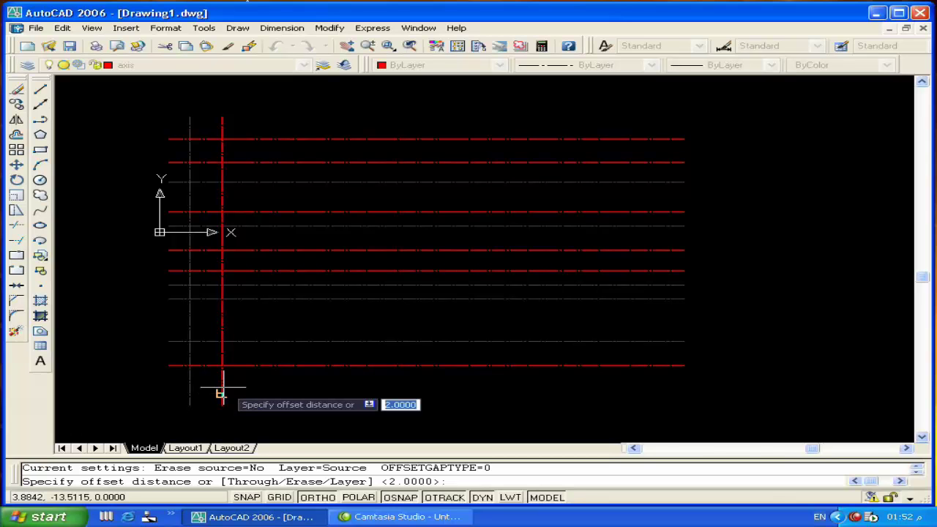
Add vertical axis copies to the right at 4.3 and 1.13 unit spacings.
type("4.")
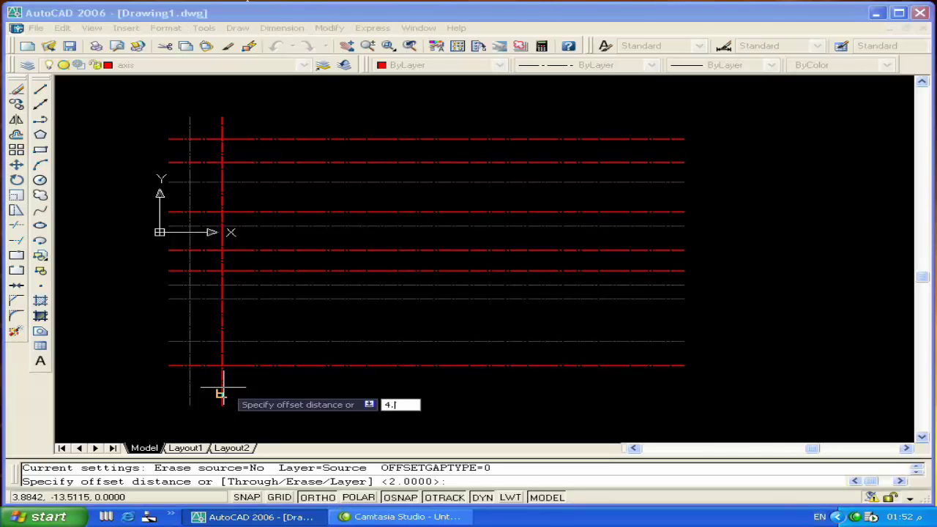
type("5")
key("Return")
left_click(222, 376)
left_click(263, 378)
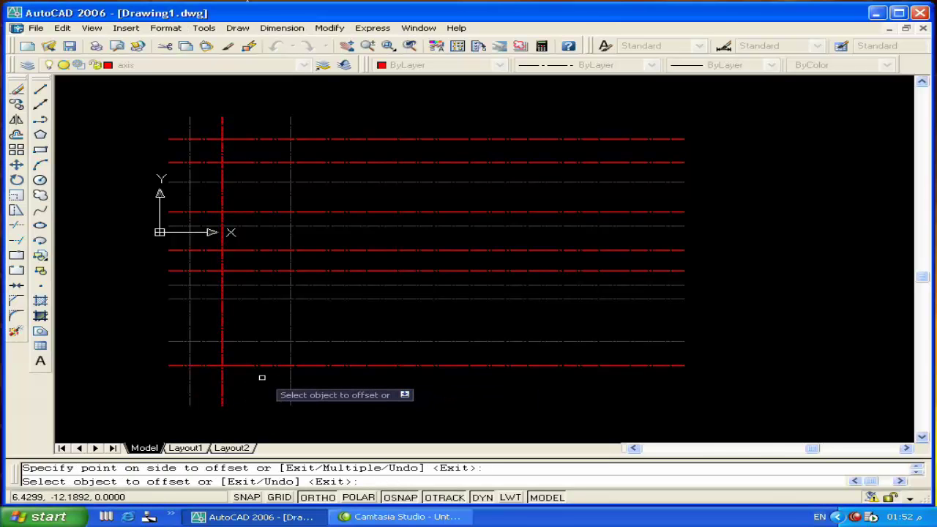
key("Return")
key("Return")
type("1.13")
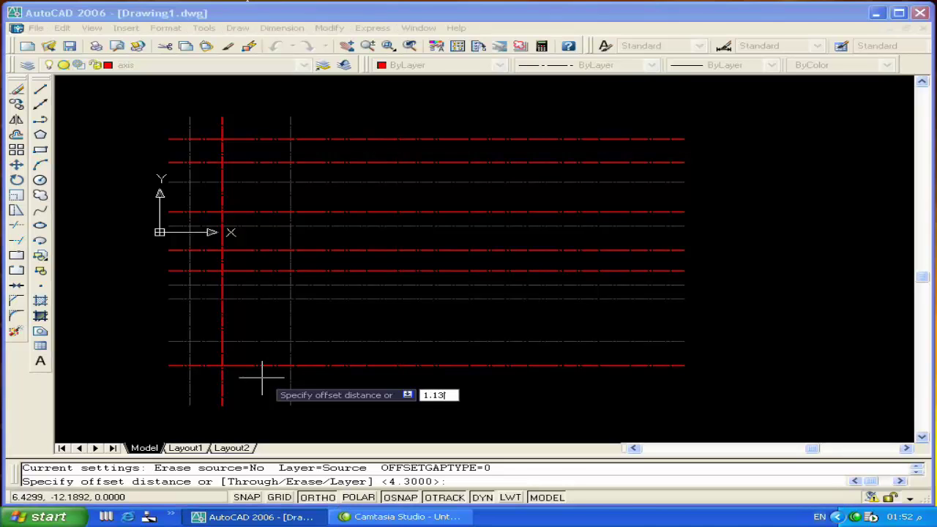
key("Return")
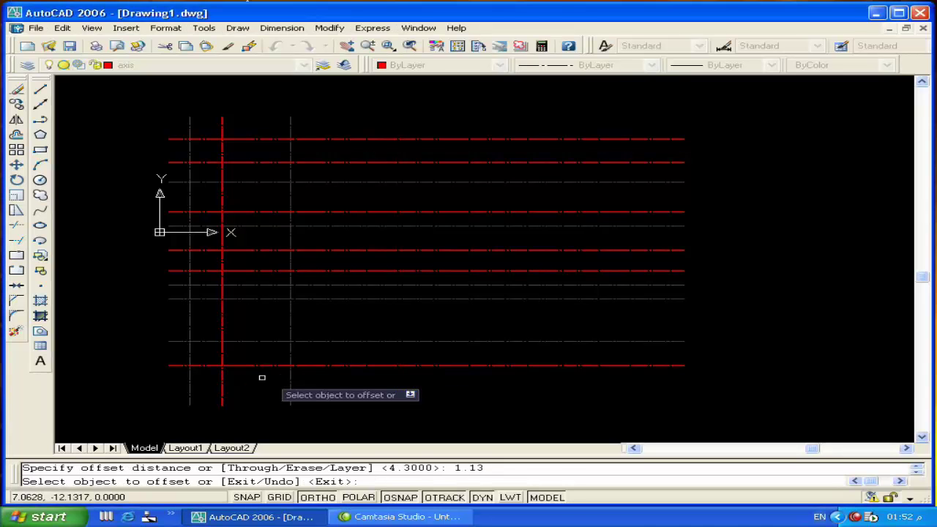
left_click(291, 372)
left_click(366, 379)
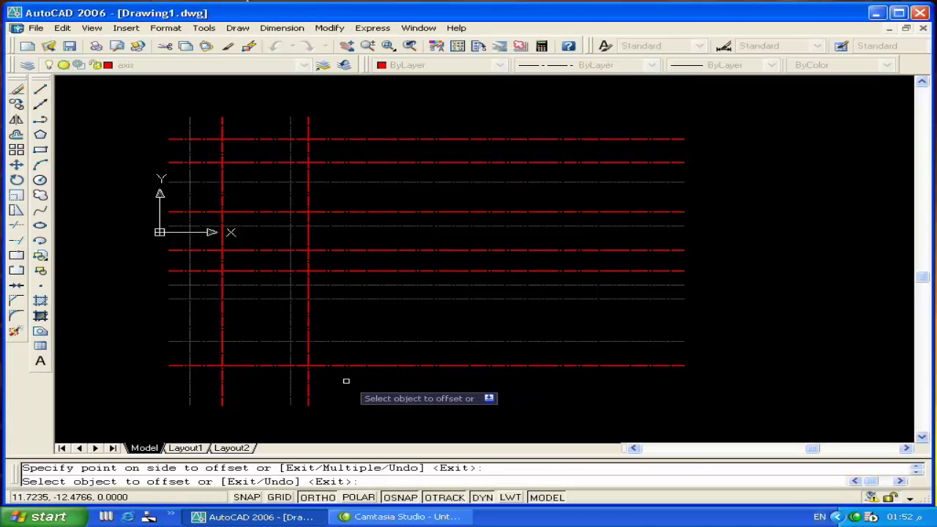
key("Return")
Add a vertical axis copy 1.15 units to the right.
key("Return")
type("1.")
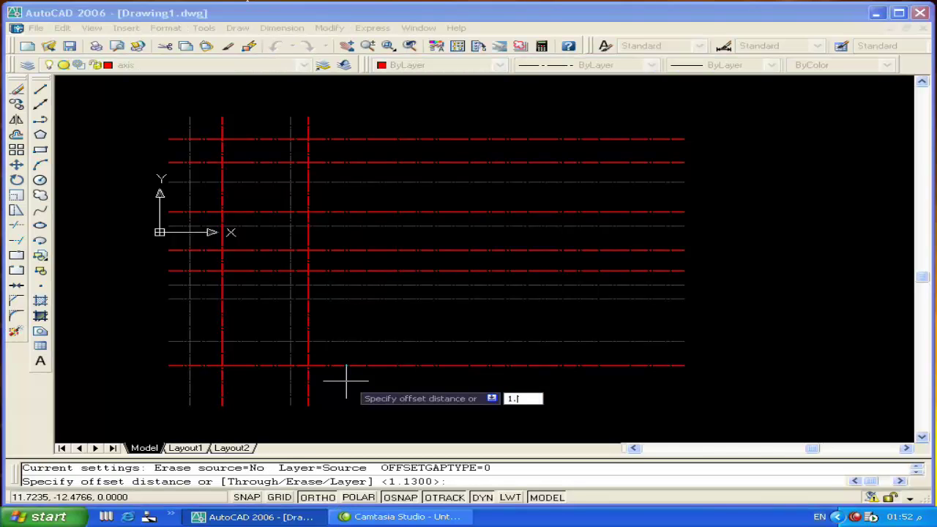
key("Return")
left_click(309, 378)
left_click(354, 380)
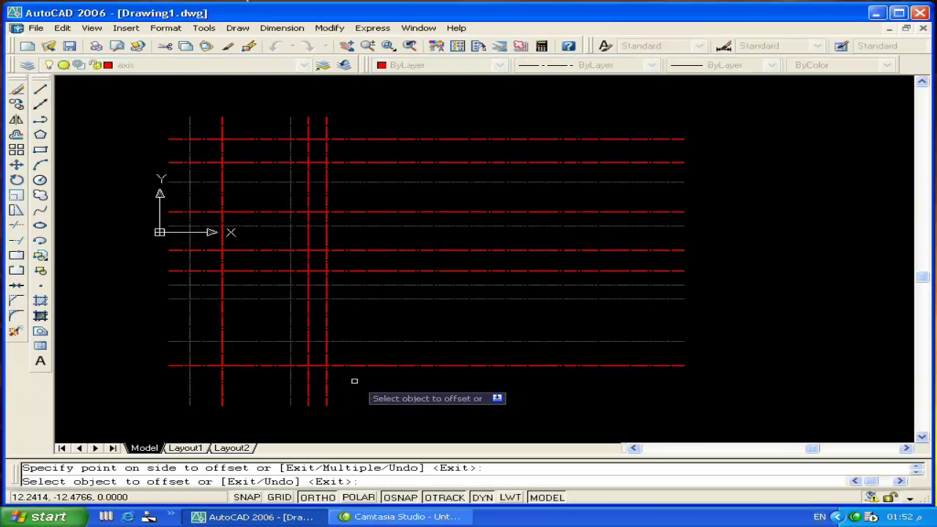
key("Return")
Add a vertical axis copy 3.73 units to the right.
type("3.")
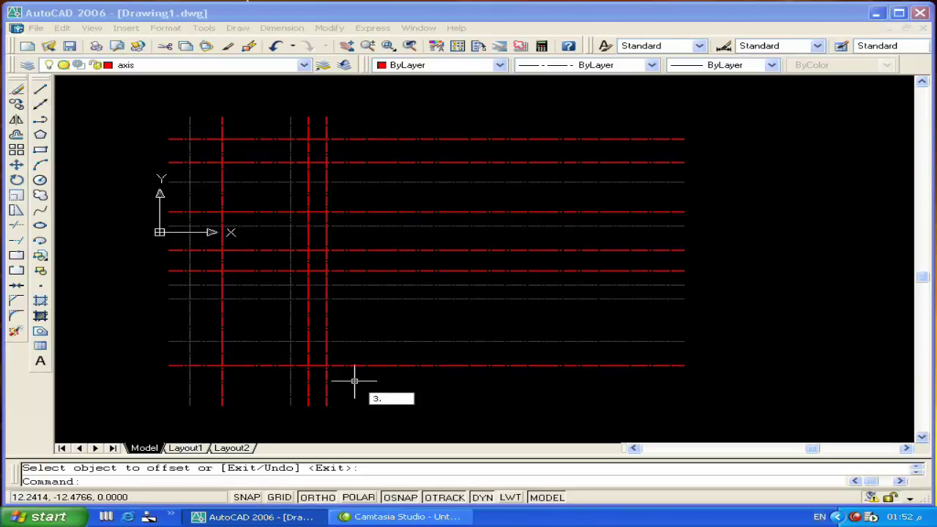
key("Escape")
key("Return")
type("3.")
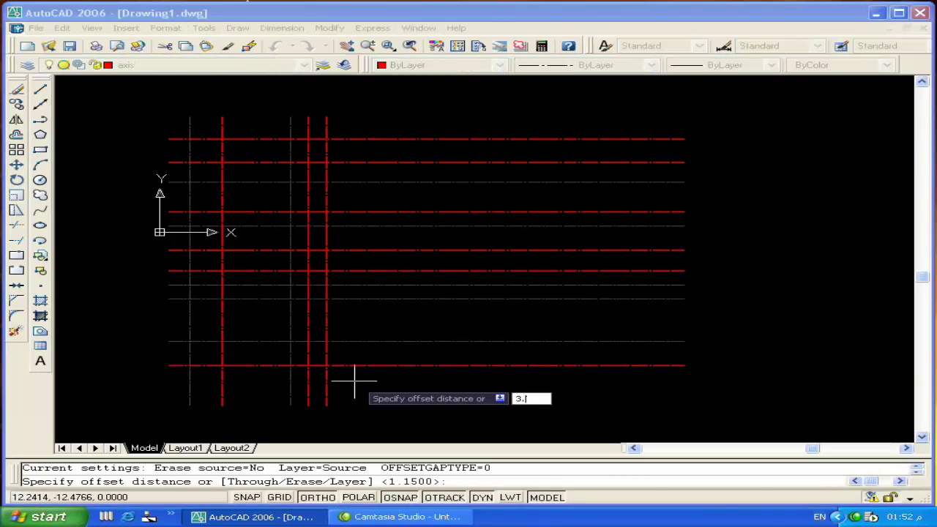
key("Return")
left_click(328, 379)
left_click(358, 381)
key("Return")
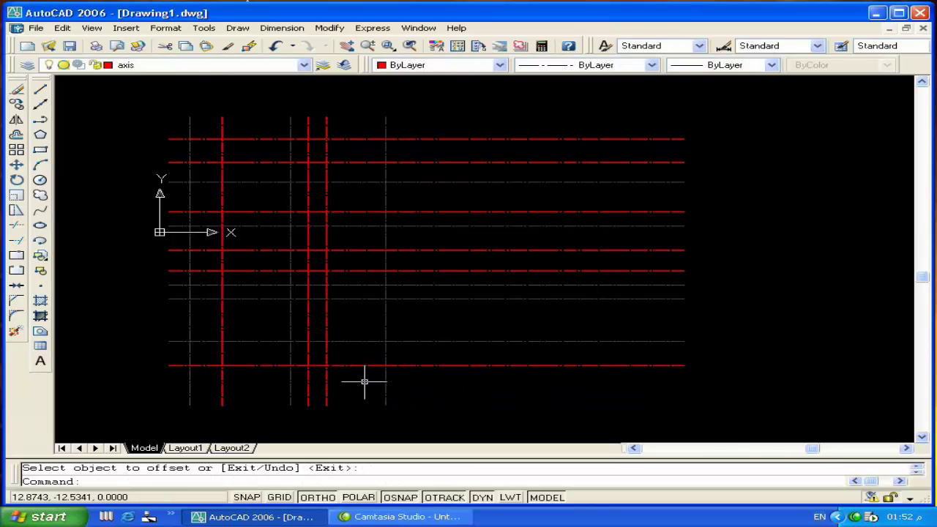
Add vertical axis copies at 2.78 and 1.1 unit spacings.
key("Return")
type("2.78")
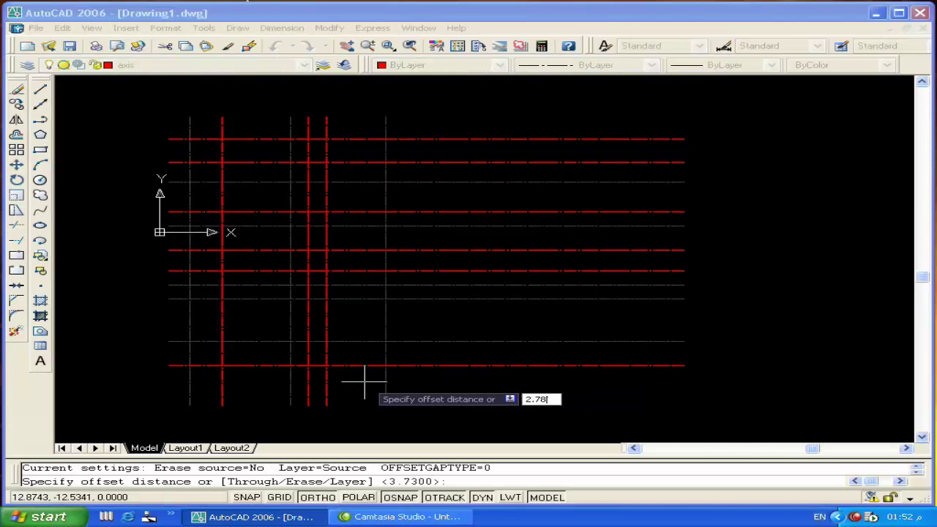
key("Return")
left_click(386, 382)
left_click(434, 383)
key("Return")
key("Return")
type("1.1")
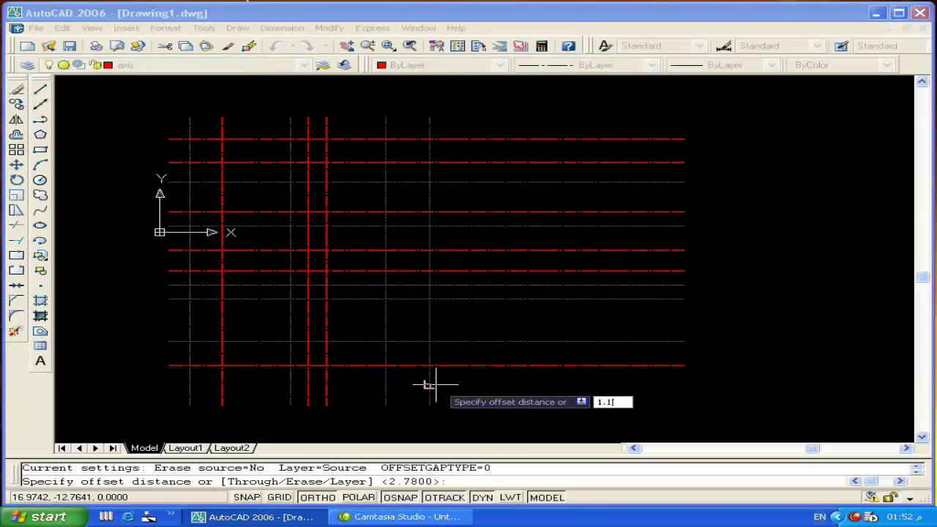
key("Return")
left_click(430, 383)
left_click(473, 383)
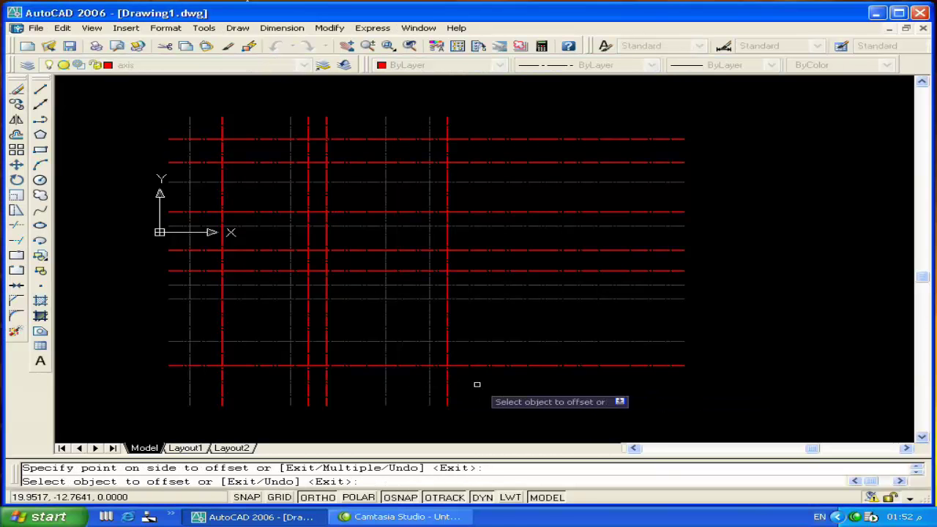
Add the final vertical axes, 6 and then 2 units to the right.
key("Return")
key("Return")
key("Return")
left_click(448, 381)
left_click(526, 382)
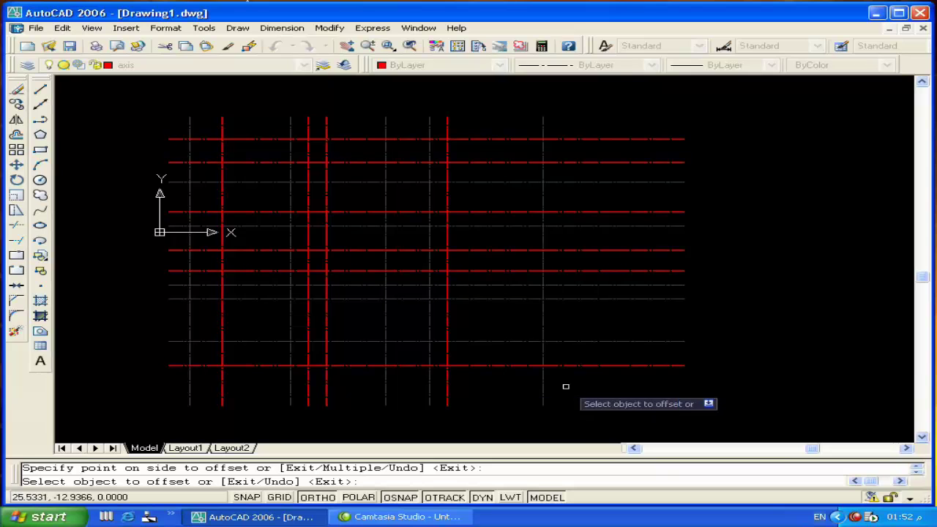
key("Return")
key("Return")
type("2")
key("Return")
left_click(543, 385)
left_click(594, 376)
key("Return")
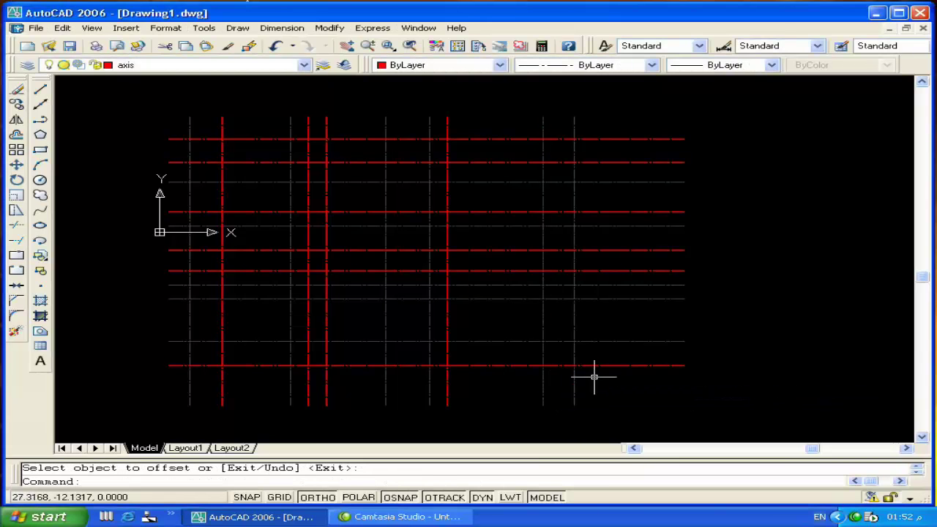
Fence-trim the horizontal line ends that overhang the rightmost vertical axis.
type("tr")
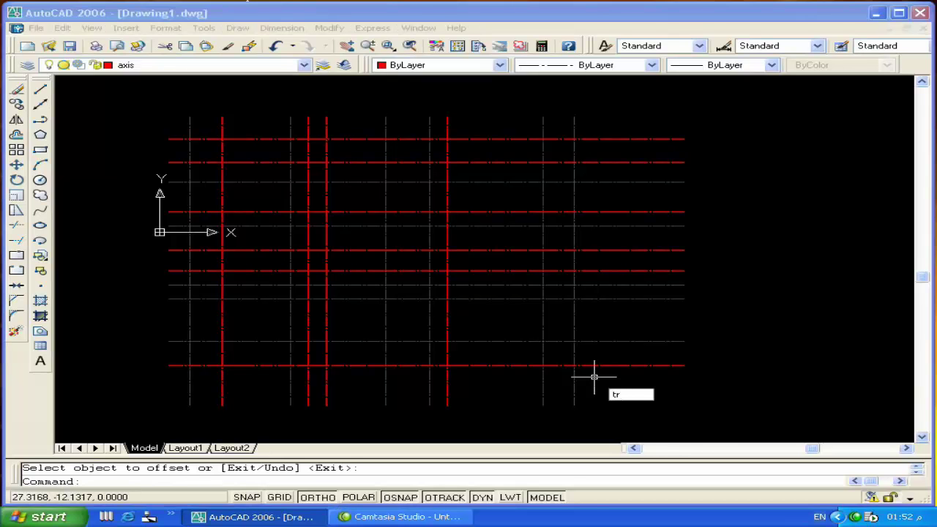
key("Escape")
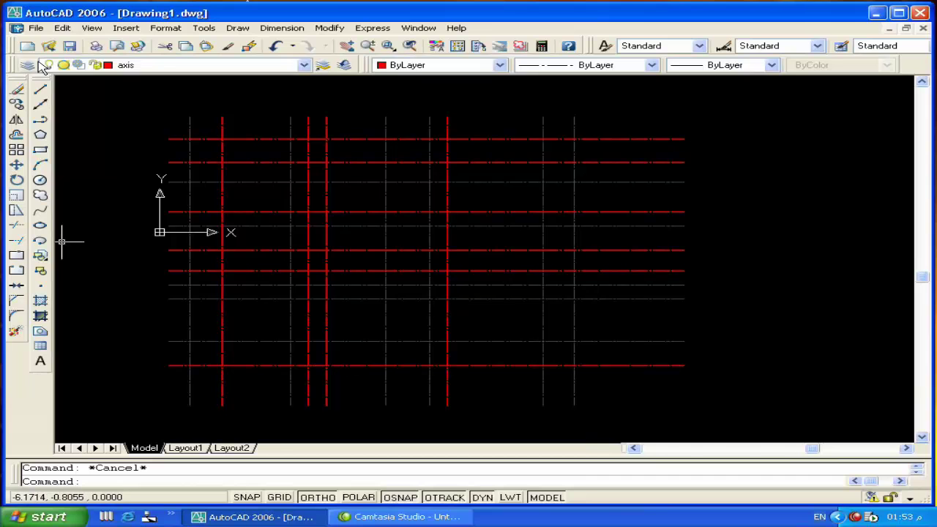
left_click(17, 227)
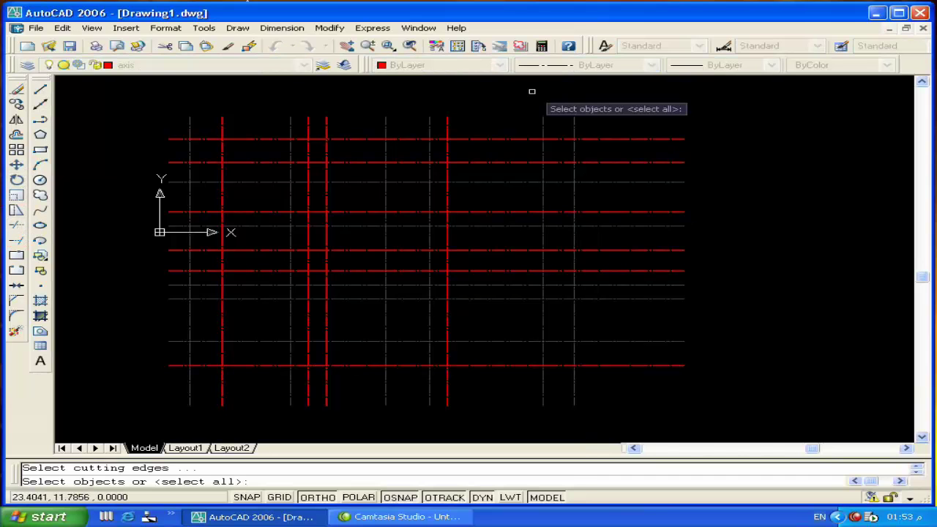
left_click(576, 147)
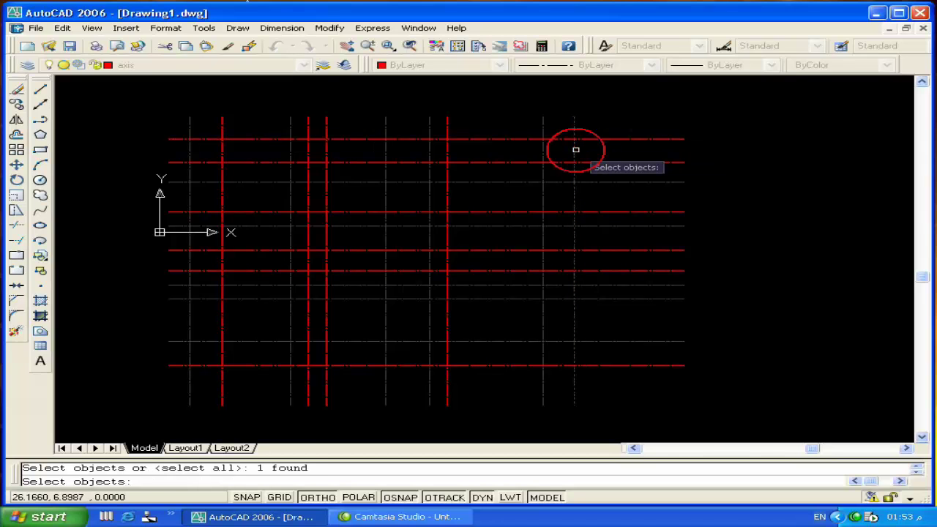
key("Return")
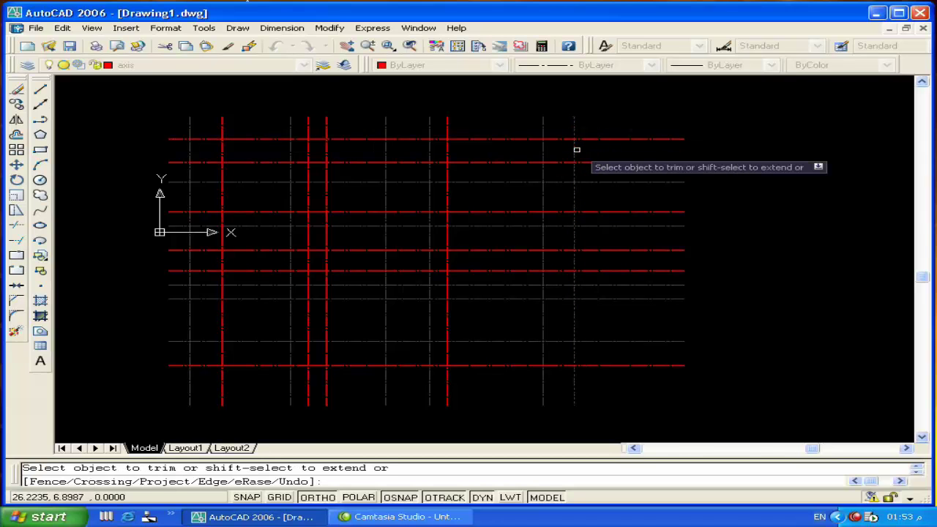
type("f")
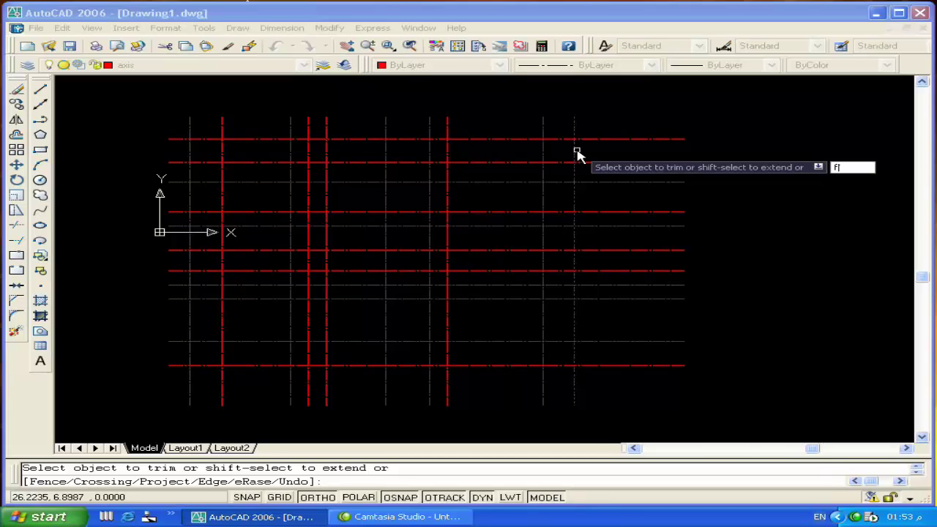
key("Return")
left_click(631, 129)
left_click(637, 405)
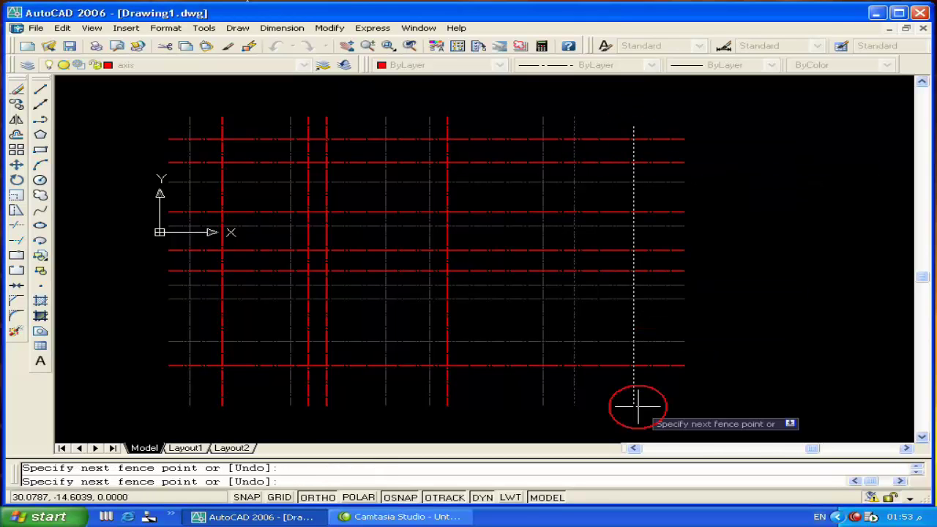
key("Return")
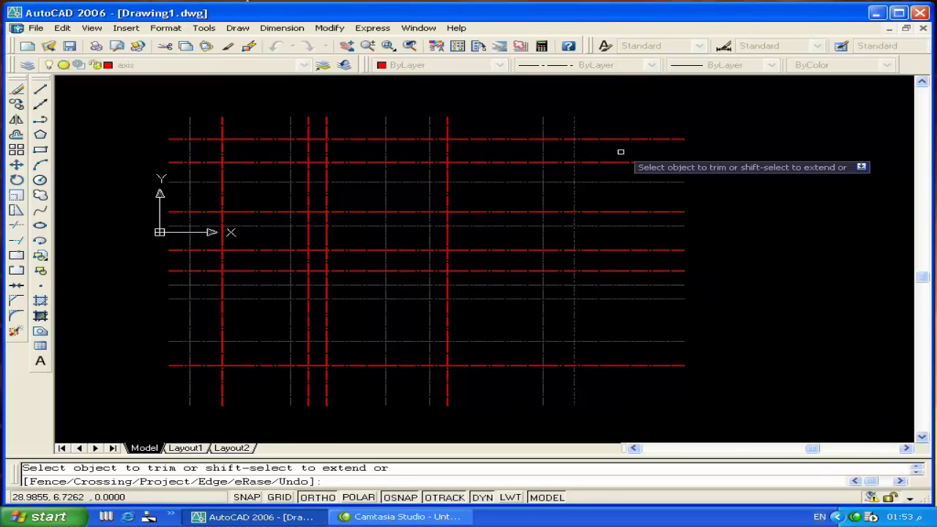
Run a second fence trim over the remaining right-side line ends, then cancel TRIM.
scroll(637, 129, "up", 3)
scroll(635, 131, "up", 2)
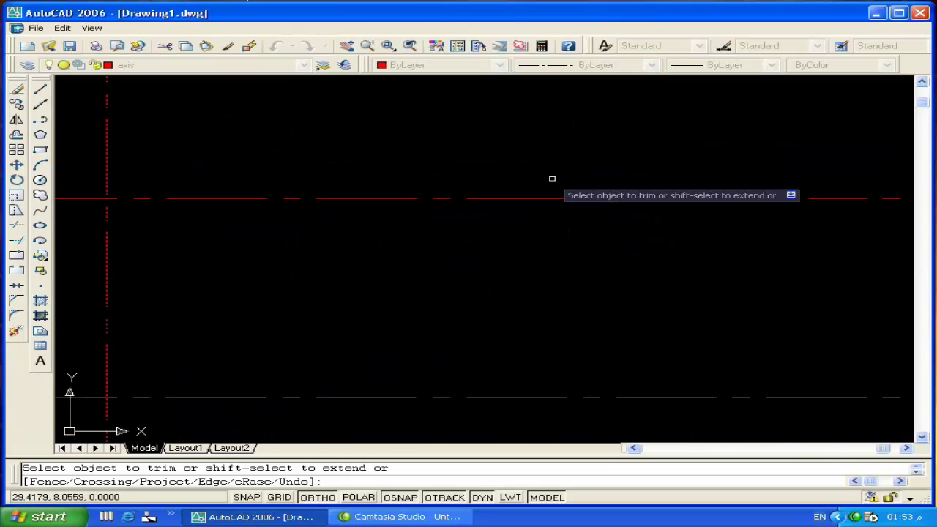
scroll(544, 171, "down", 2)
key("Return")
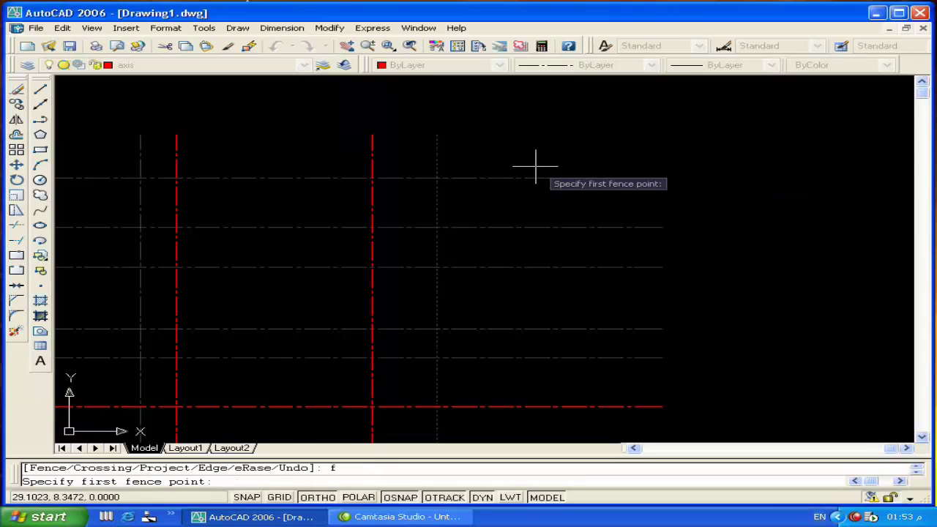
left_click(538, 167)
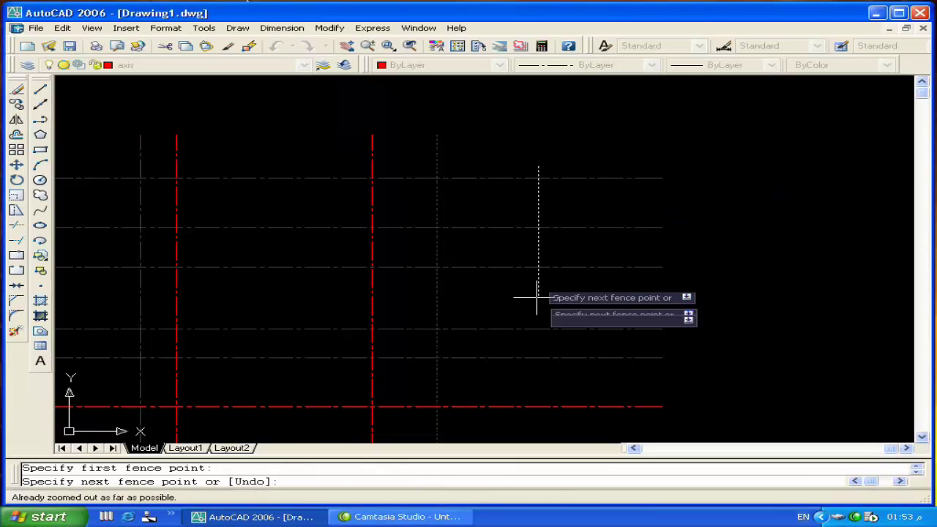
scroll(515, 225, "up", 1)
scroll(512, 275, "down", 1)
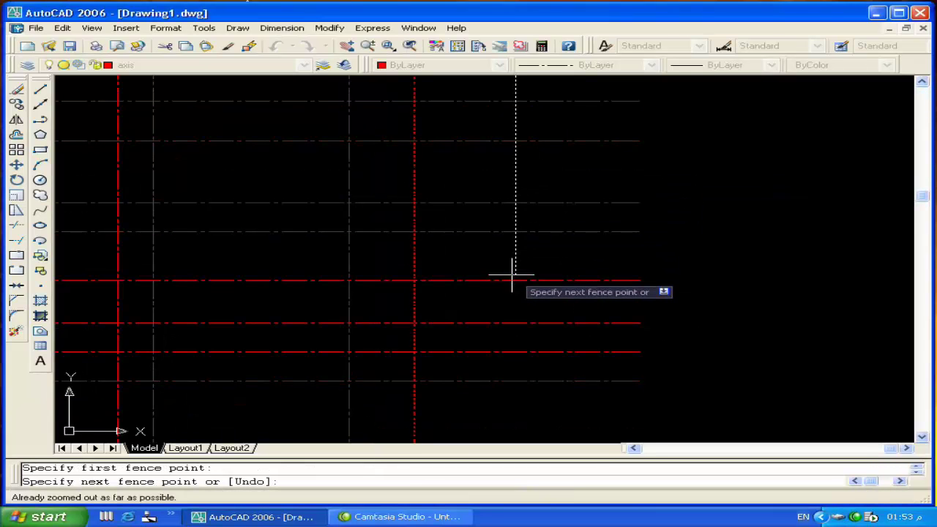
scroll(515, 270, "down", 1)
scroll(518, 265, "up", 3)
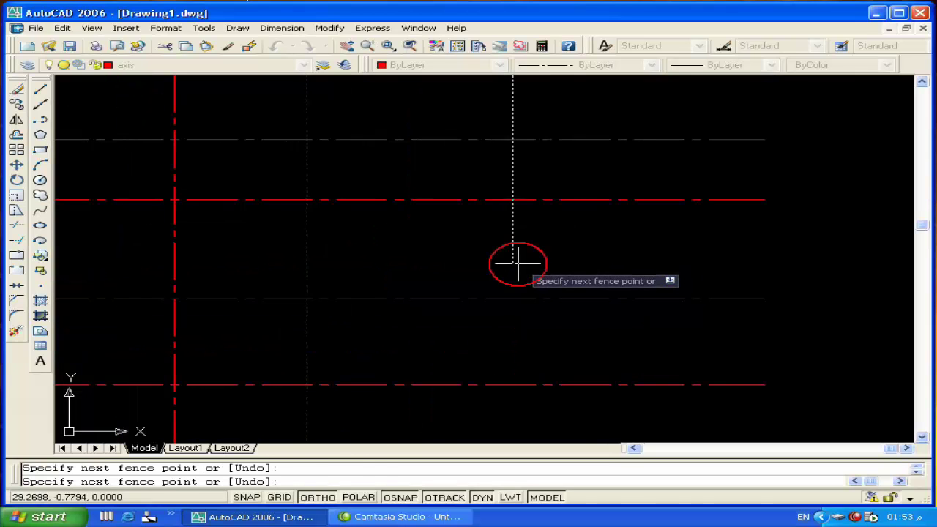
key("Return")
scroll(524, 249, "down", 2)
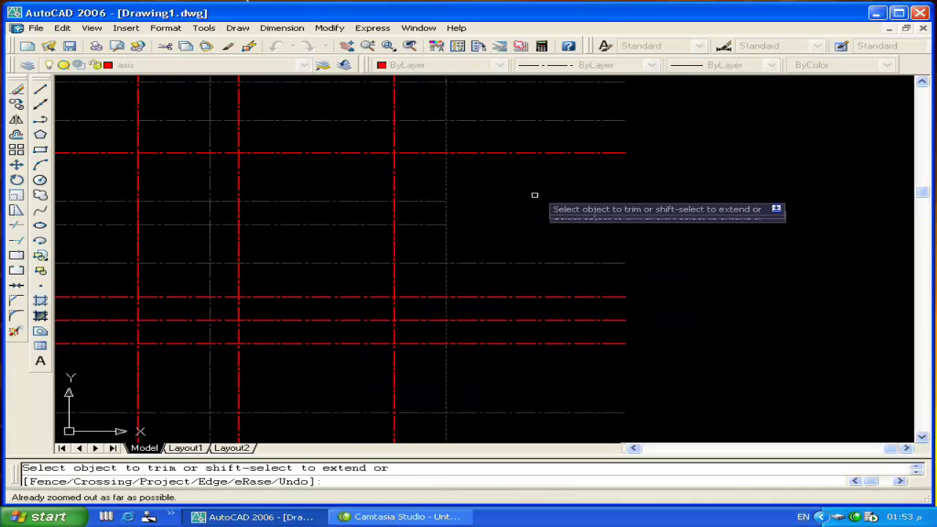
middle_click_drag(531, 156, 535, 286)
type("e")
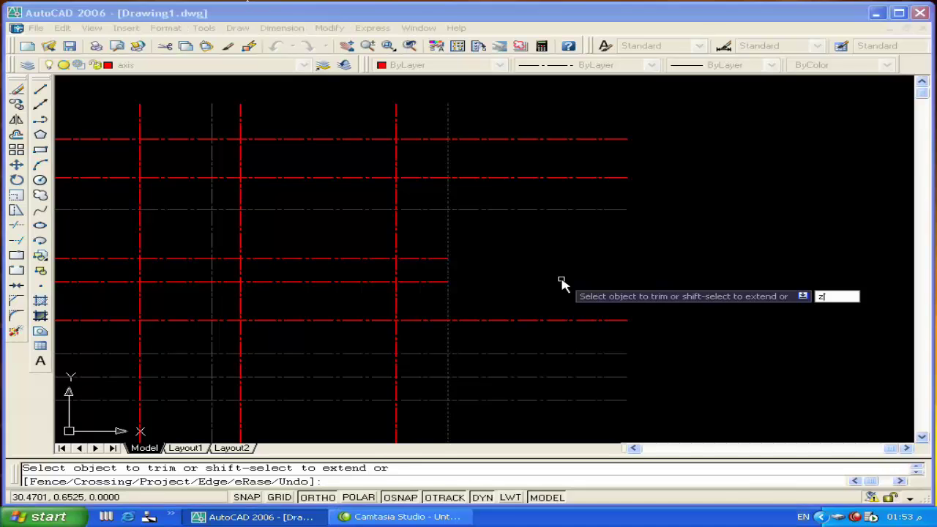
key("Return")
key("Escape")
Zoom to extents and fence-trim the line ends overhanging the grid's right side.
type("z")
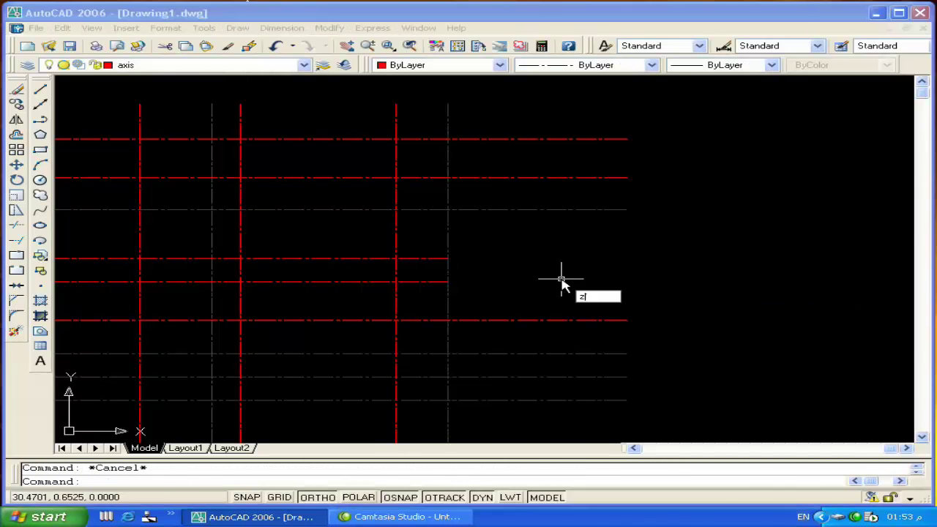
key("Return")
type("e")
key("Return")
key("Escape")
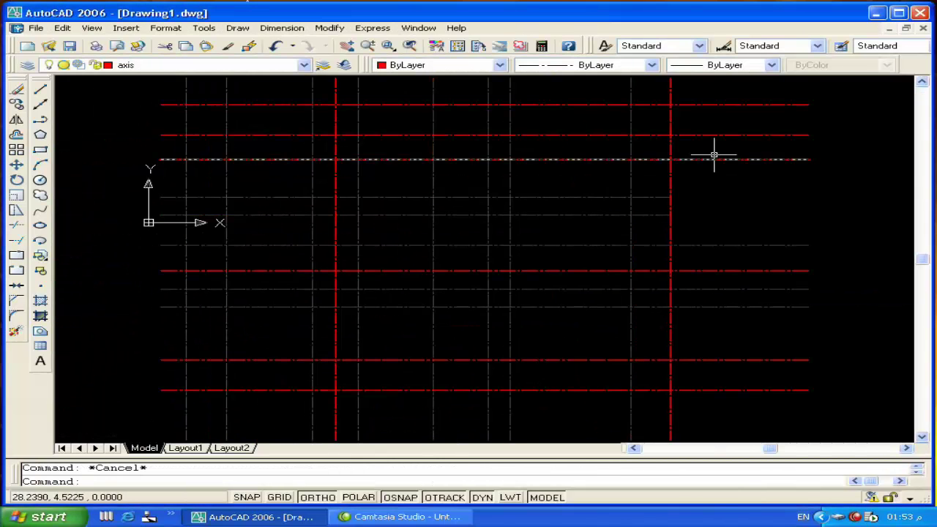
type("tr")
key("Return")
key("Return")
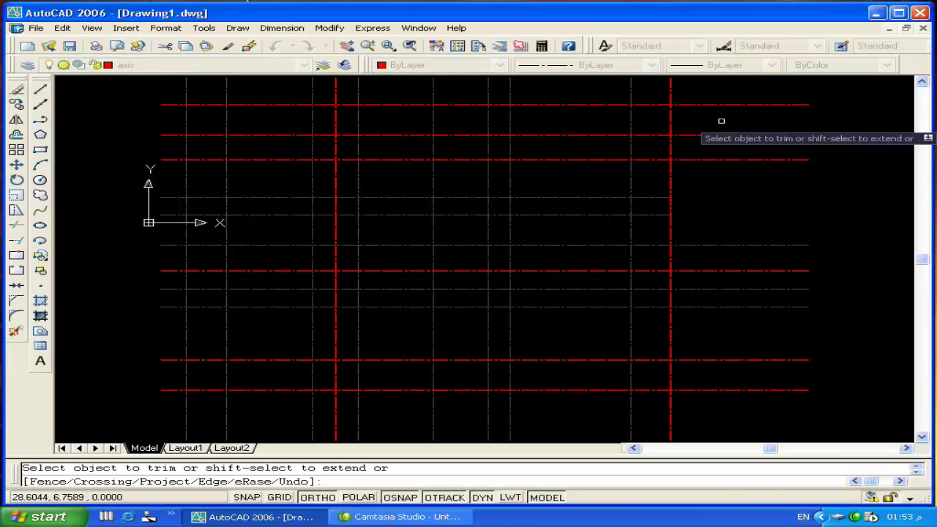
type("f")
key("Return")
left_click(732, 92)
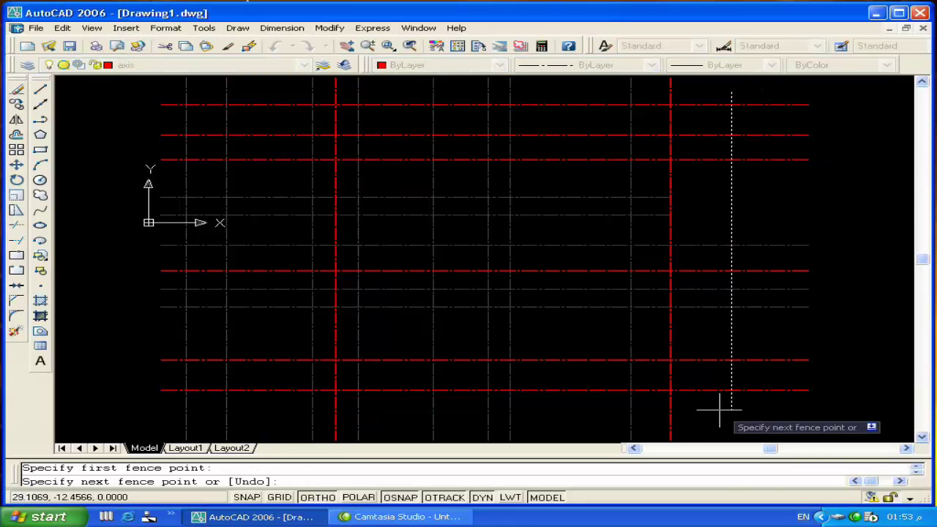
left_click(712, 413)
key("Return")
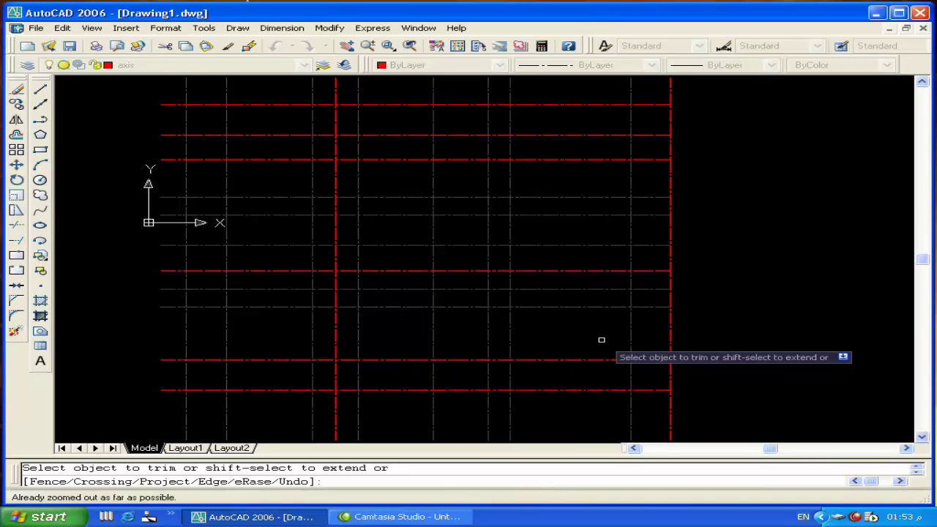
Trim the overhanging line ends above, left of and below the grid with crossing windows.
middle_click_drag(536, 328, 634, 330)
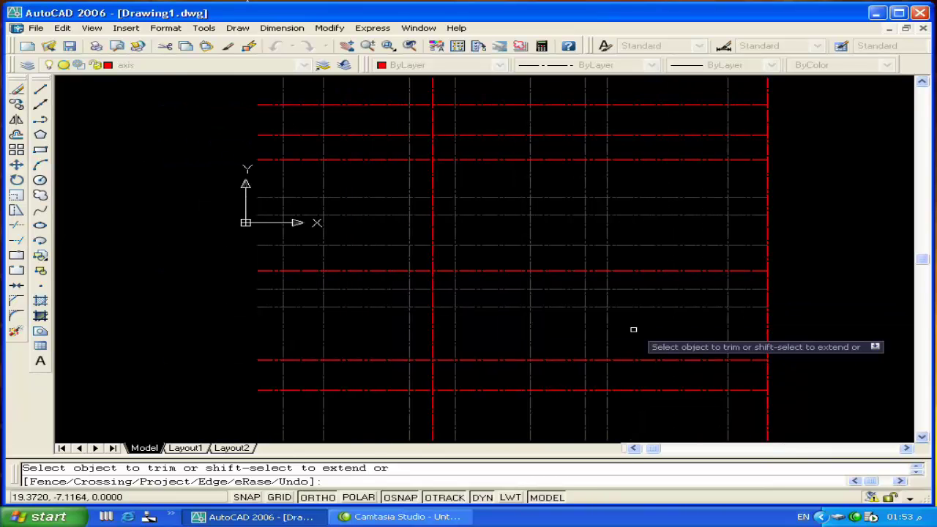
left_click(729, 90)
left_click(604, 88)
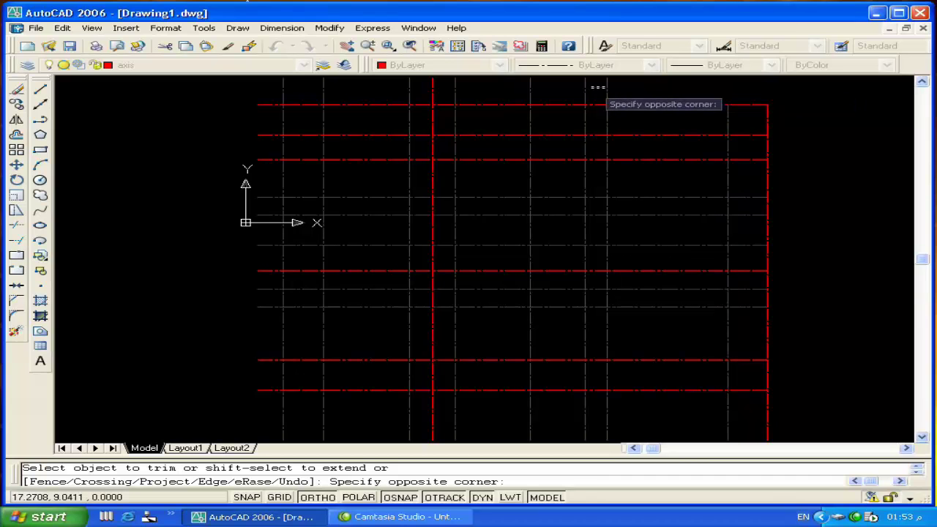
left_click(570, 87)
left_click(628, 89)
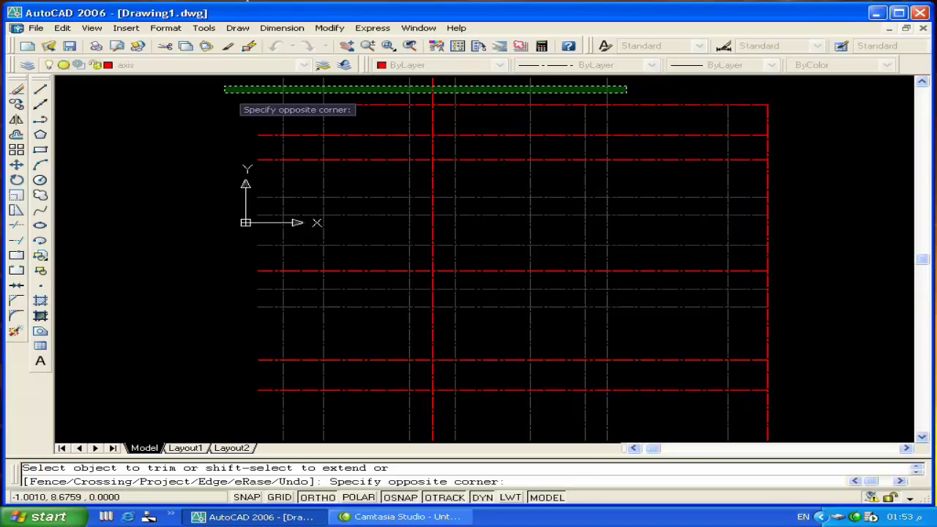
left_click(224, 89)
left_click(270, 91)
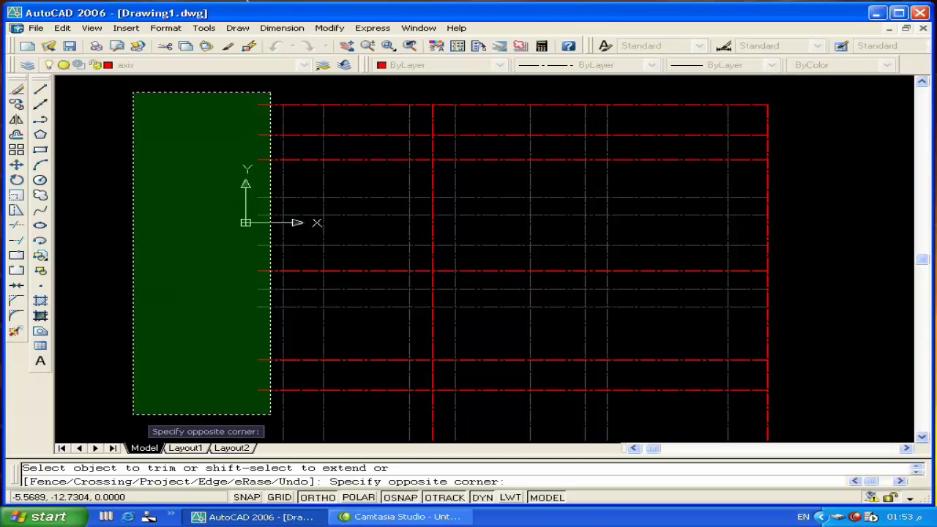
left_click(131, 420)
middle_click_drag(622, 302, 582, 251)
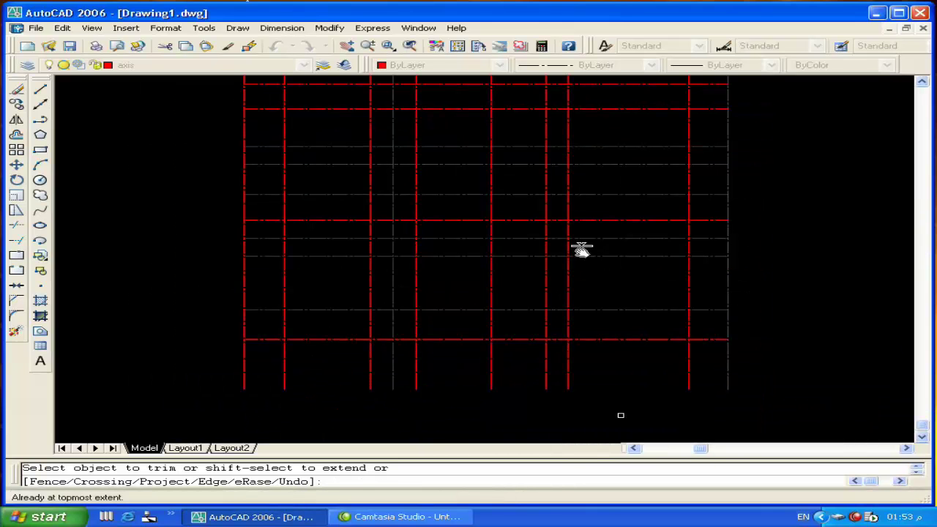
left_click(755, 360)
left_click(219, 428)
key("Return")
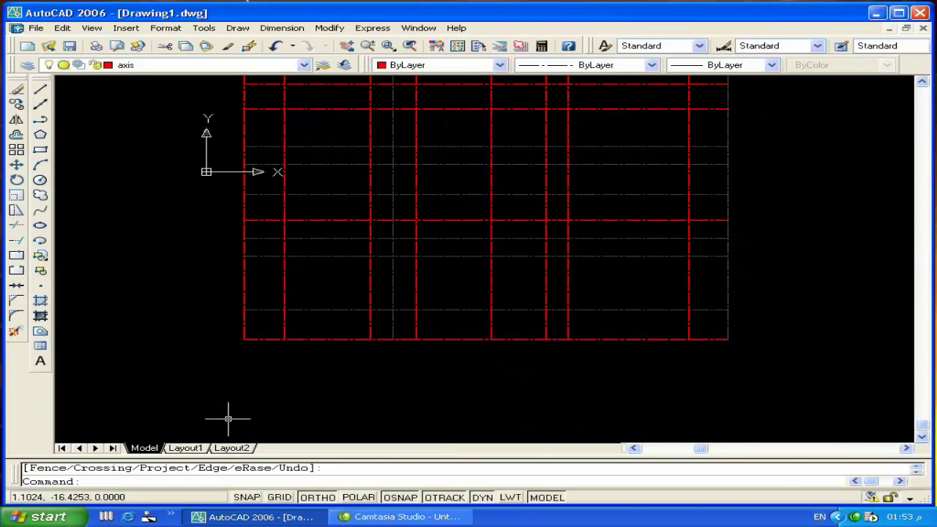
scroll(461, 386, "down", 2)
Zoom to extents, erase the stray boundary line, then zoom out and recentre the grid.
type("z")
key("Return")
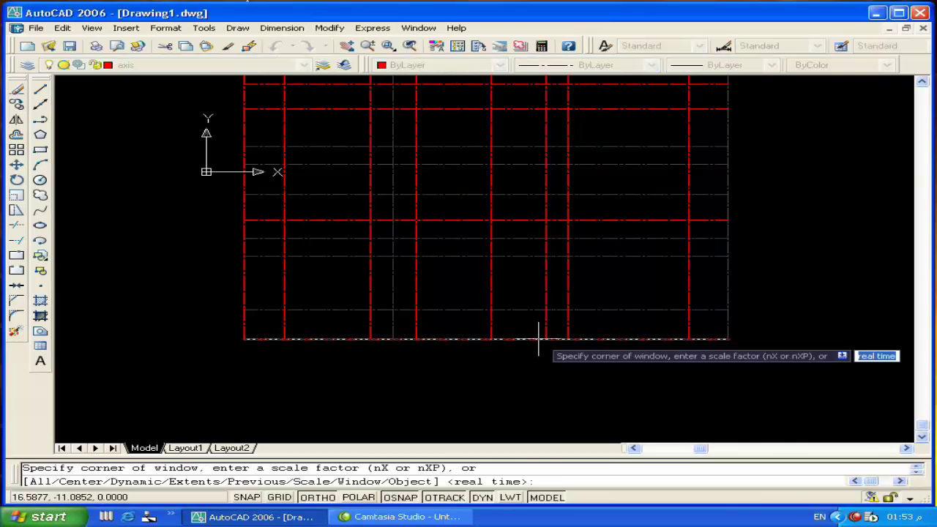
type("e")
key("Return")
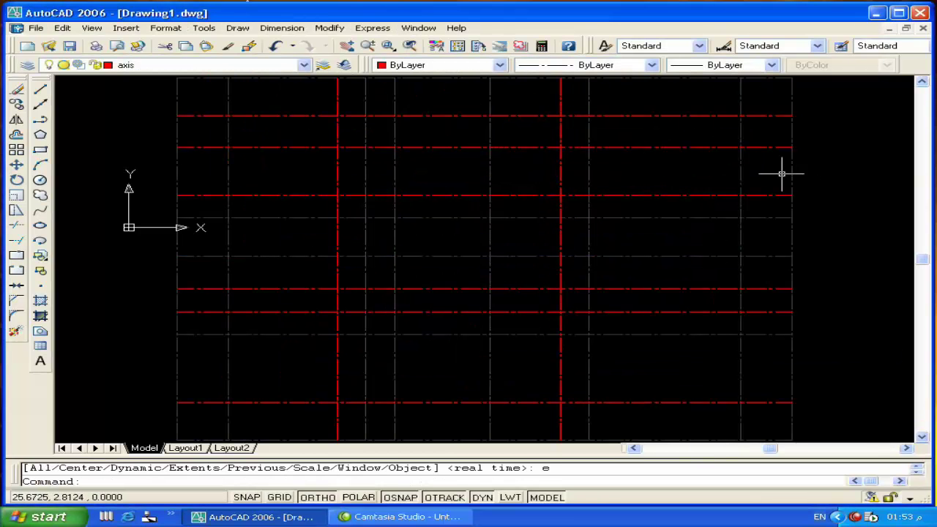
left_click(793, 172)
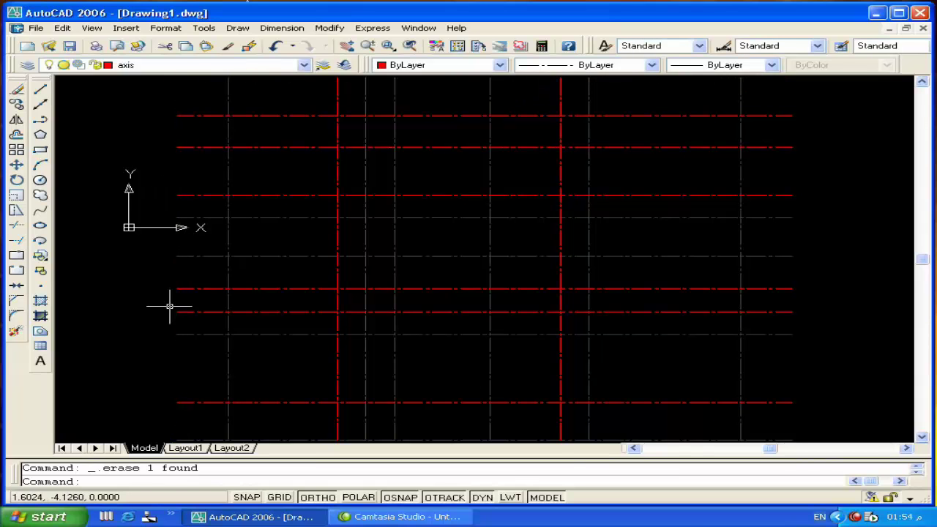
scroll(333, 308, "down", 1)
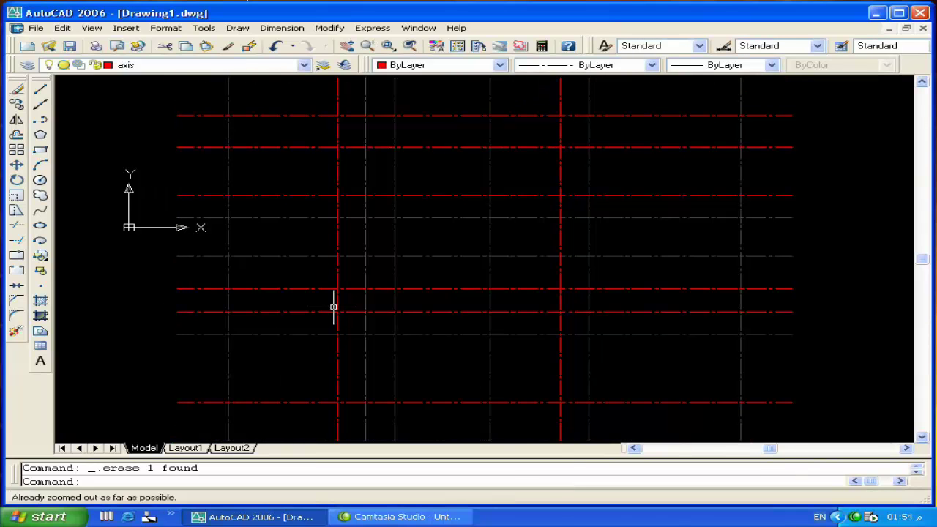
scroll(405, 303, "down", 2)
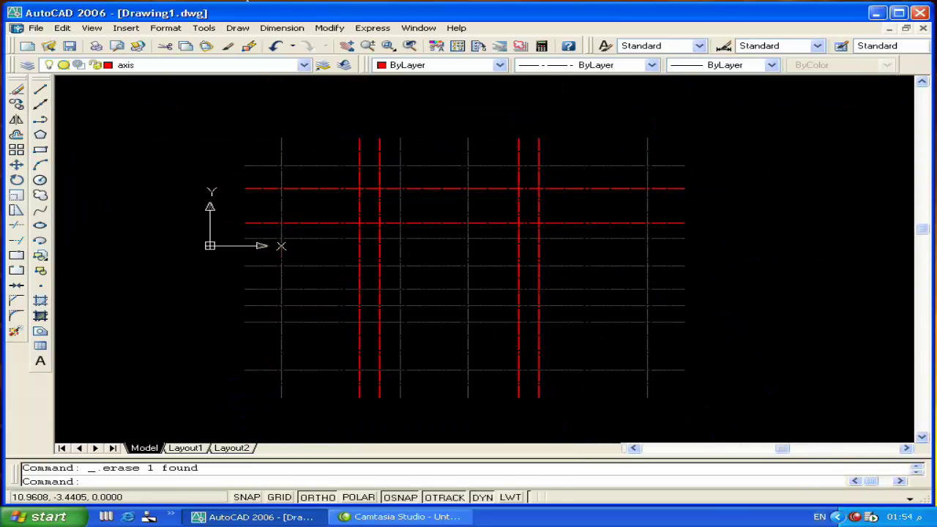
mouse_move(410, 312)
middle_mouse_down()
mouse_move(445, 264)
mouse_move(449, 329)
mouse_move(475, 277)
middle_mouse_up()
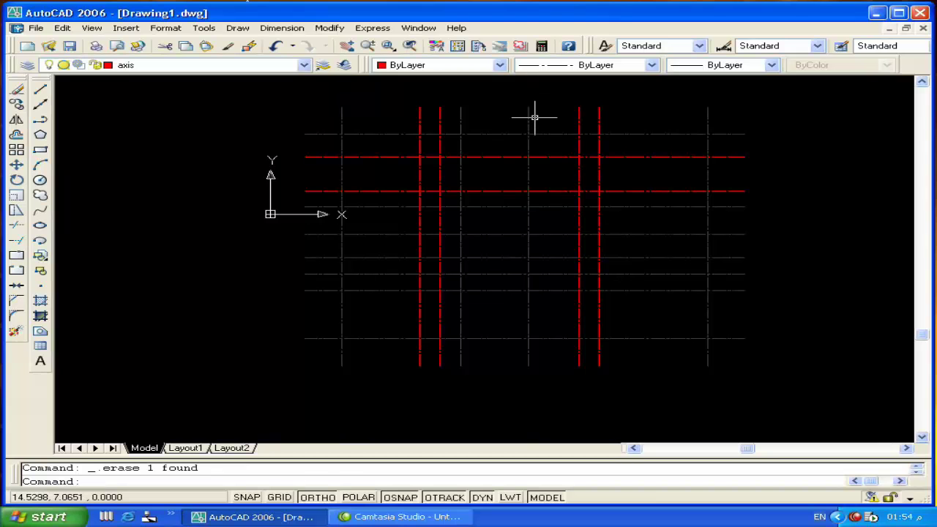
Make the circel layer current and draw a radius 0.5 circle left of the grid.
left_click(219, 66)
left_click(216, 111)
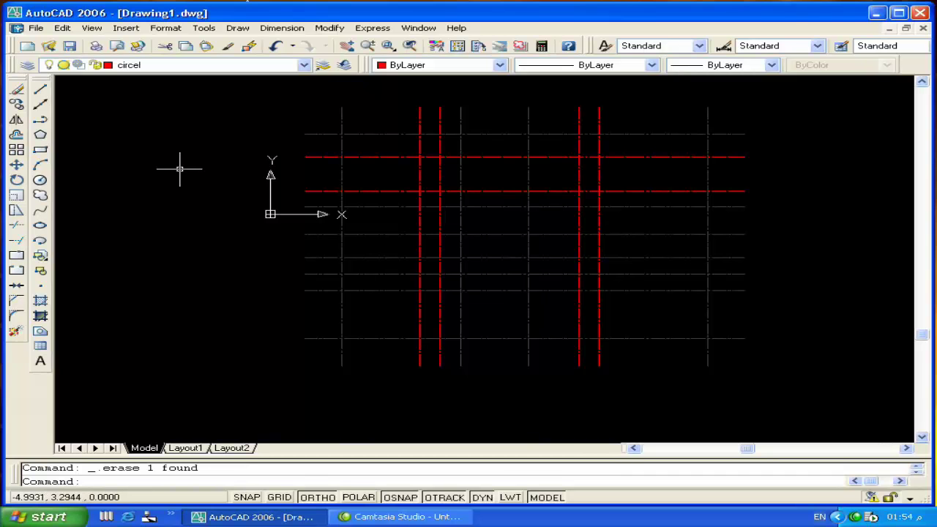
type("c")
key("Return")
left_click(187, 208)
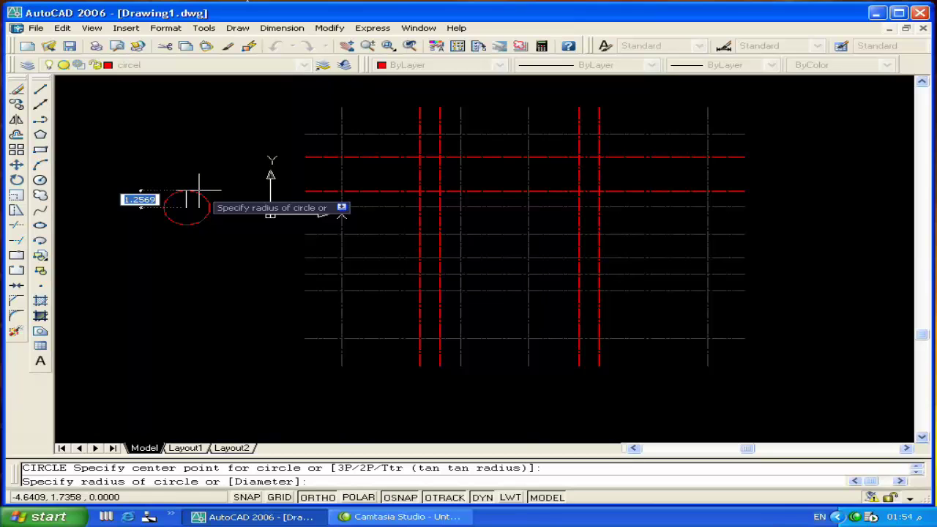
type(".")
key("Return")
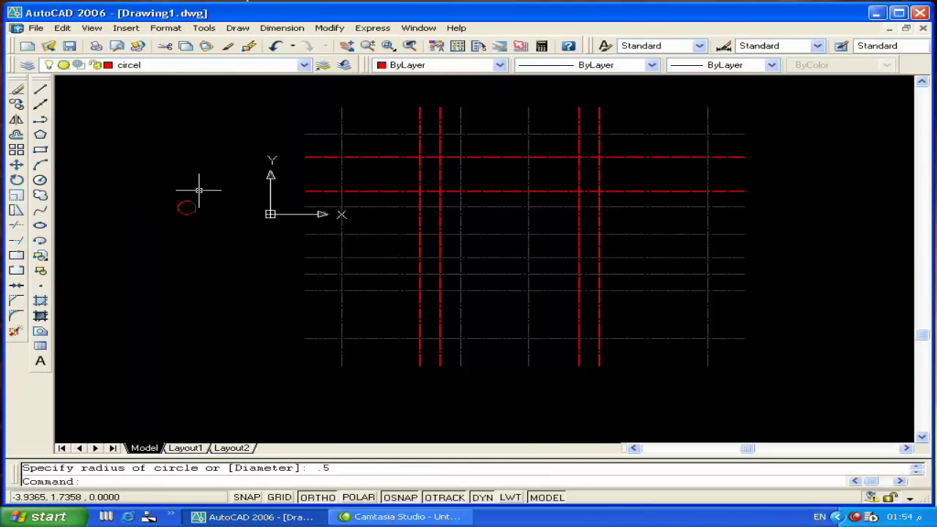
Start COPY and select the new bubble circle.
type("co")
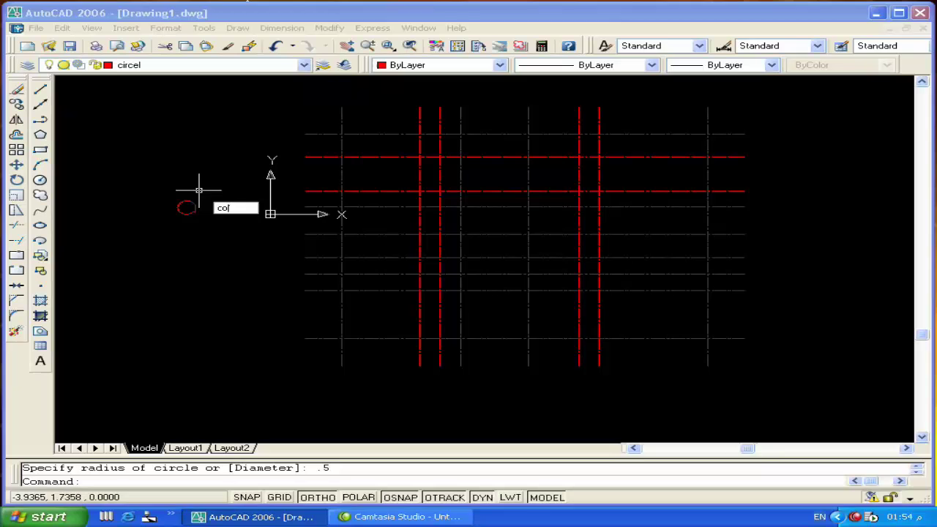
key("Return")
left_click_drag(199, 193, 147, 227)
Copy the bubble circle from its centre to the top end of every column axis.
key("Return")
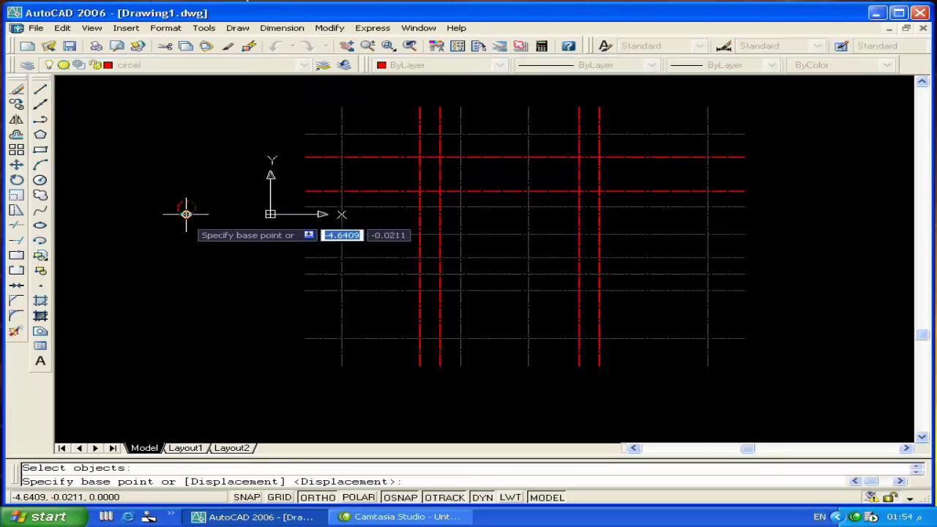
left_click(186, 213)
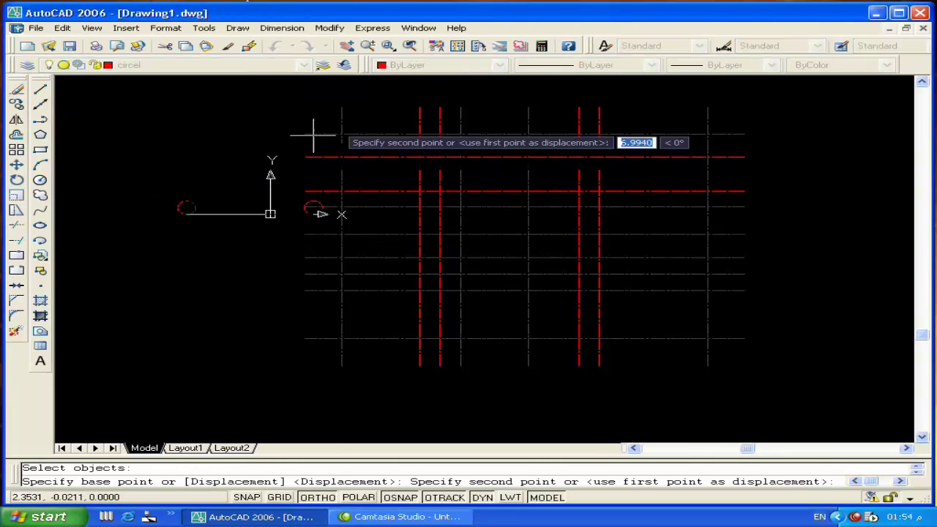
key("F8")
left_click(340, 104)
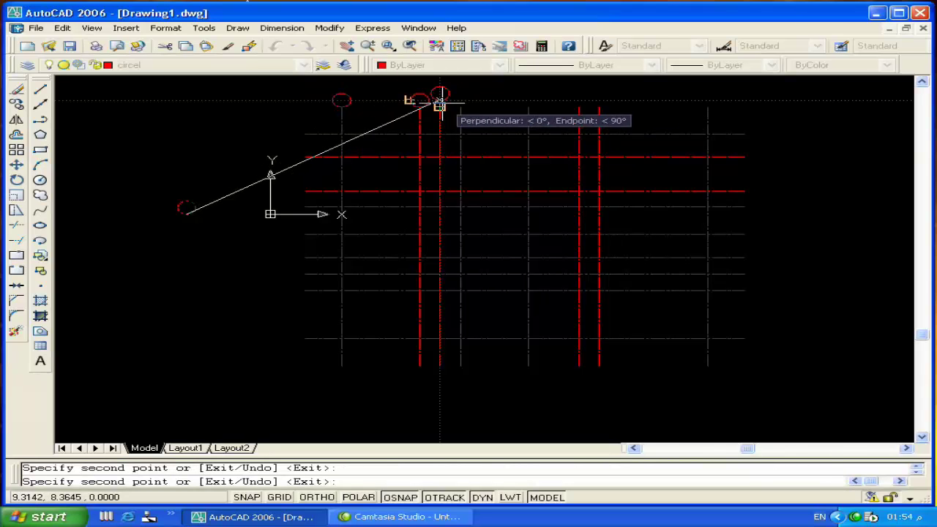
left_click(439, 106)
left_click(460, 106)
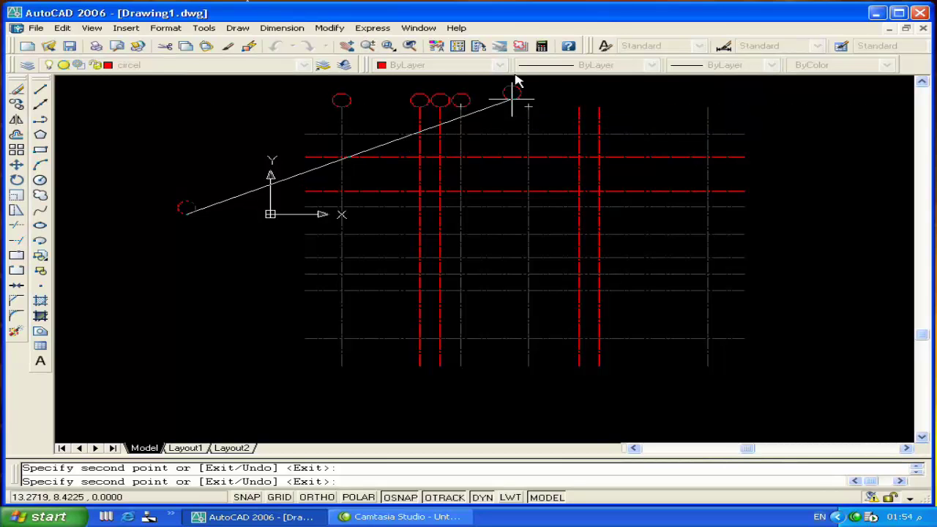
left_click(578, 106)
left_click(528, 107)
left_click(599, 106)
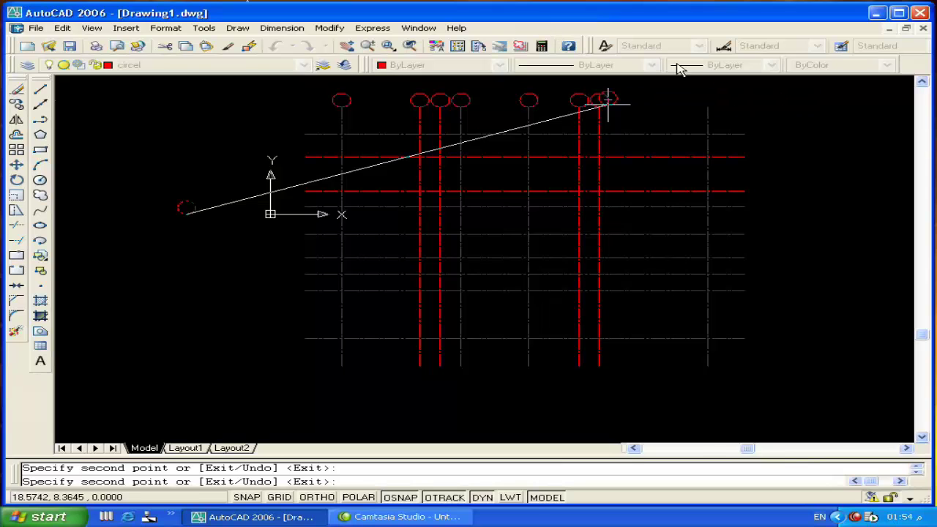
left_click(708, 103)
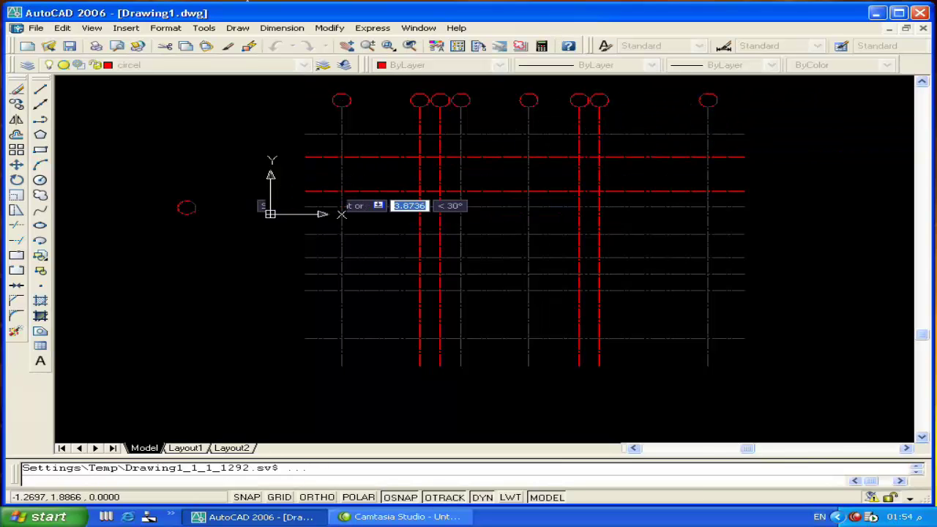
key("Return")
key("Return")
Copy the bubble circle from its top point to the bottom end of every column axis.
left_click(189, 196)
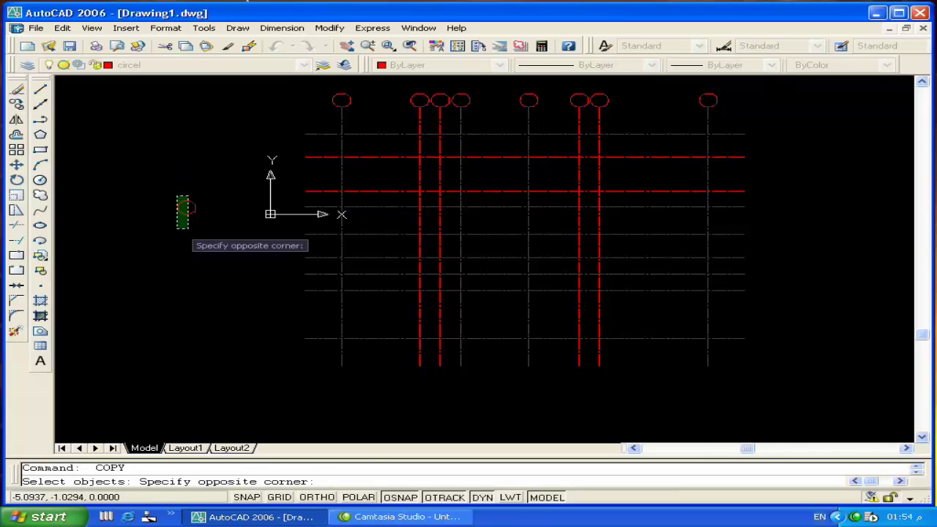
left_click(178, 221)
key("Return")
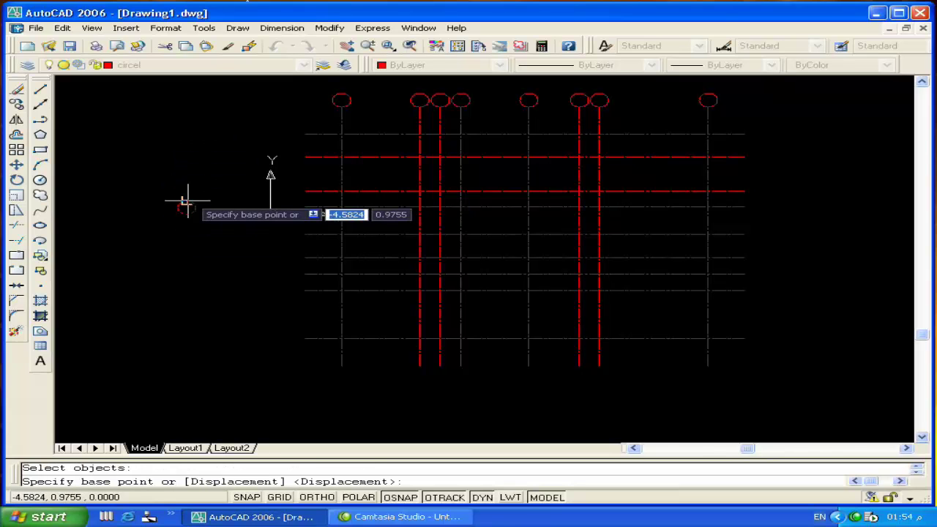
scroll(189, 167, "up", 5)
scroll(191, 160, "up", 3)
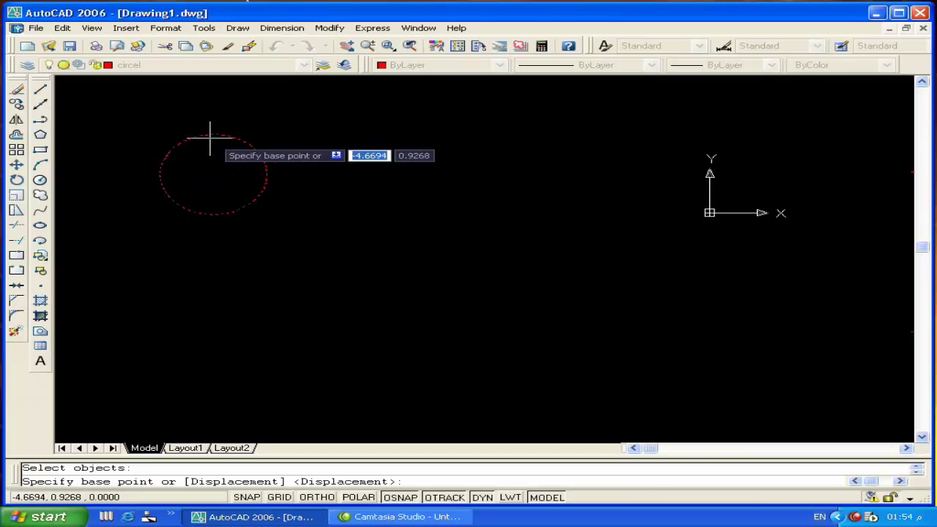
left_click(212, 134)
scroll(210, 139, "down", 5)
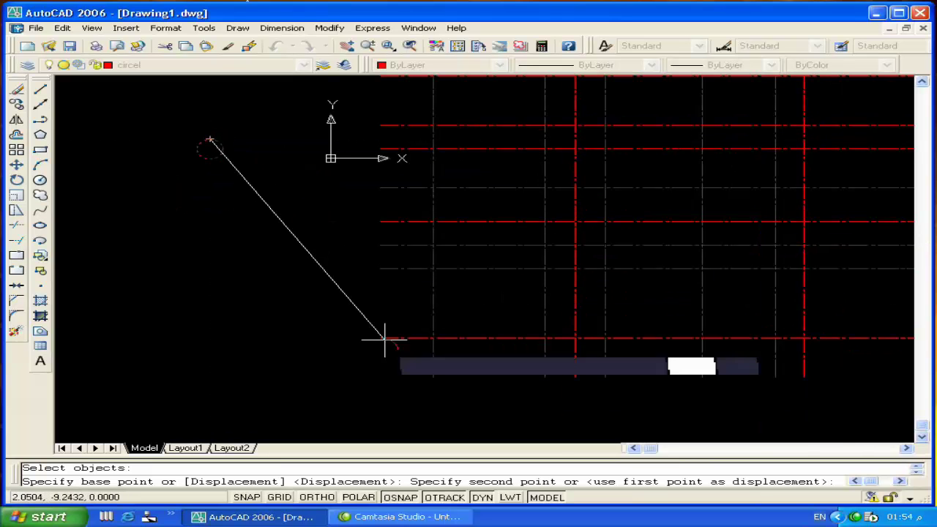
left_click(432, 375)
left_click(544, 378)
left_click(574, 378)
left_click(604, 378)
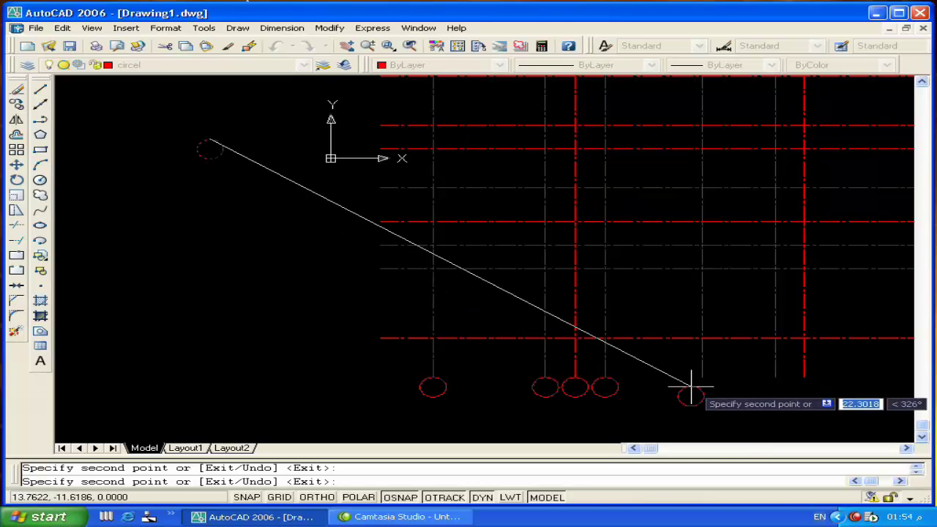
middle_click_drag(691, 387, 292, 374)
left_click(291, 375)
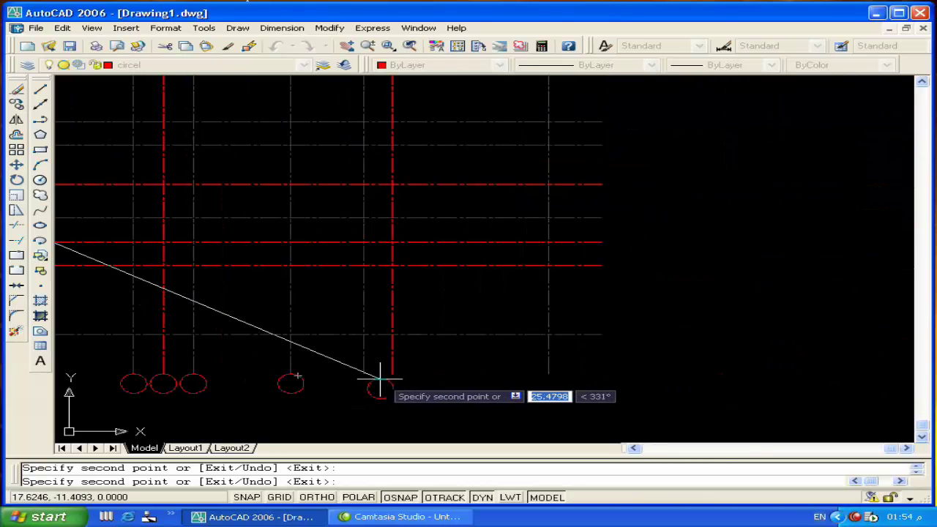
left_click(364, 374)
left_click(394, 375)
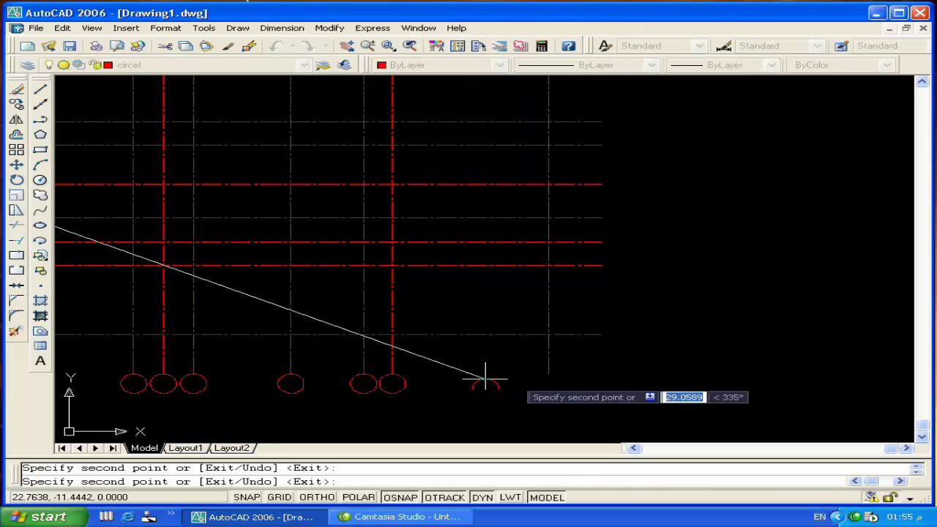
left_click(548, 375)
key("Return")
Copy the bubble circle to the right end of each row axis, red and grey.
key("Return")
left_click(548, 383)
left_click(528, 399)
key("Return")
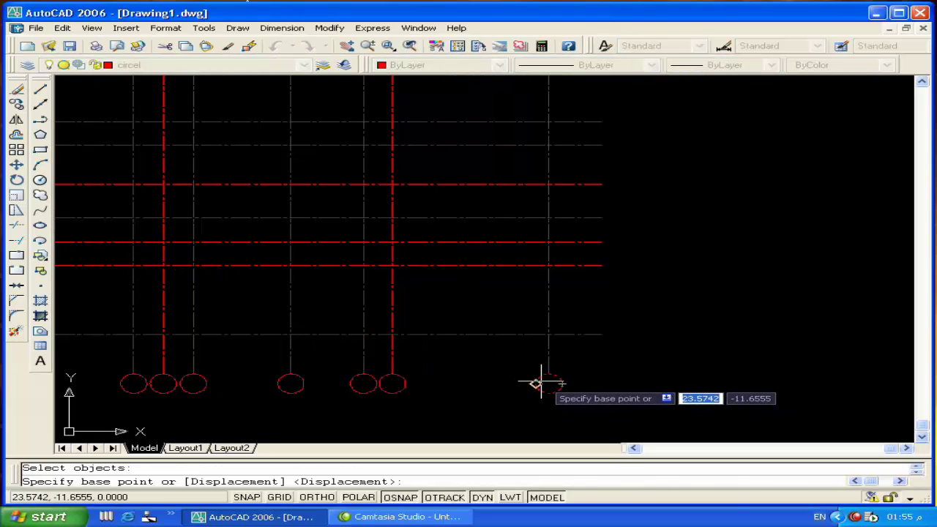
left_click(540, 377)
scroll(541, 375, "down", 1)
left_click(604, 331)
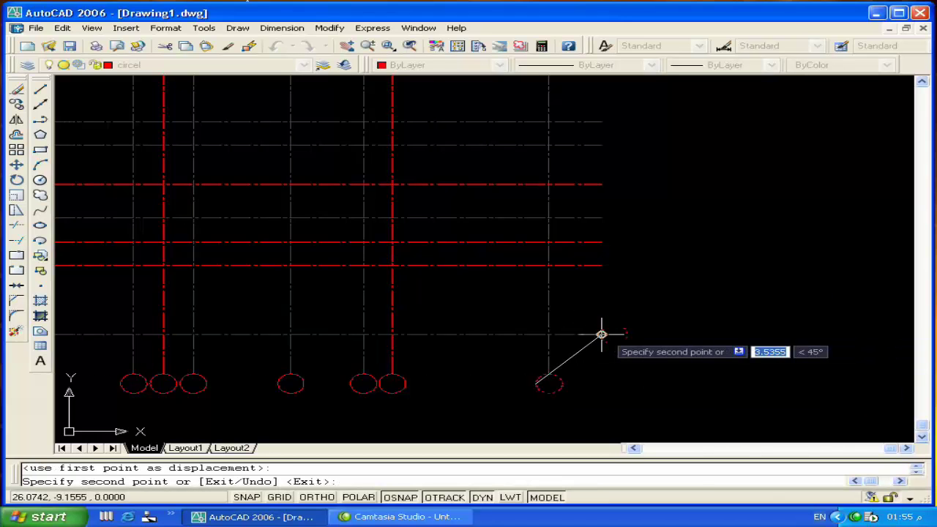
left_click(601, 265)
left_click(602, 242)
left_click(602, 217)
left_click(603, 182)
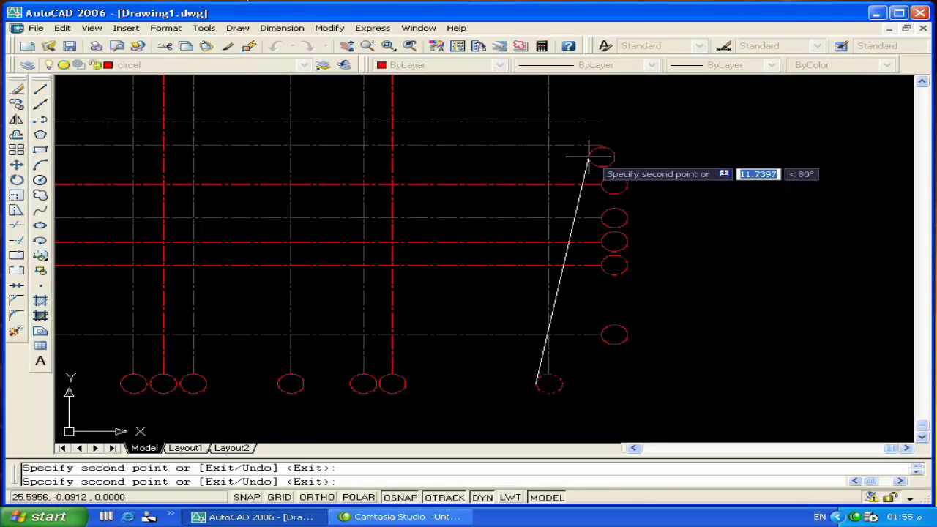
middle_click_drag(592, 151, 550, 287)
left_click(559, 281)
left_click(559, 255)
left_click(558, 176)
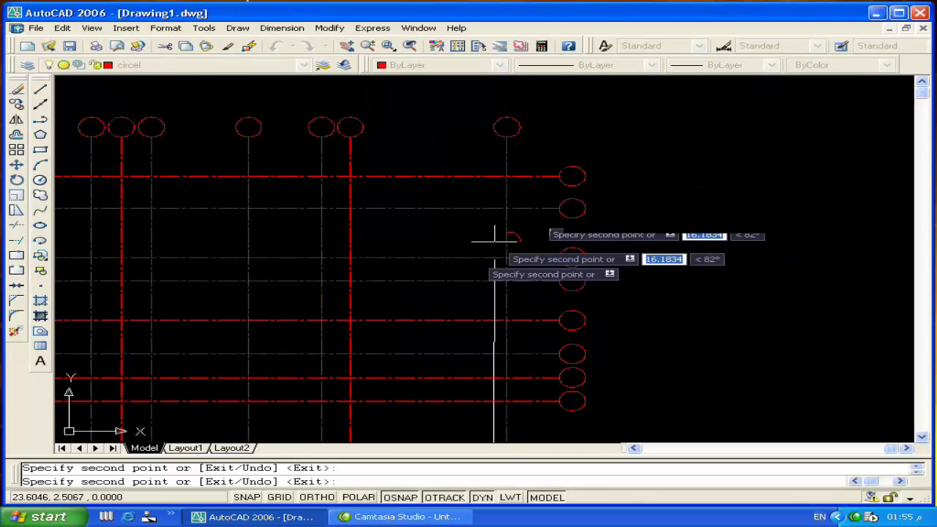
middle_click_drag(327, 320, 648, 307)
Copy the bubble circle to the left end of each row axis, down to the bottom row.
key("Return")
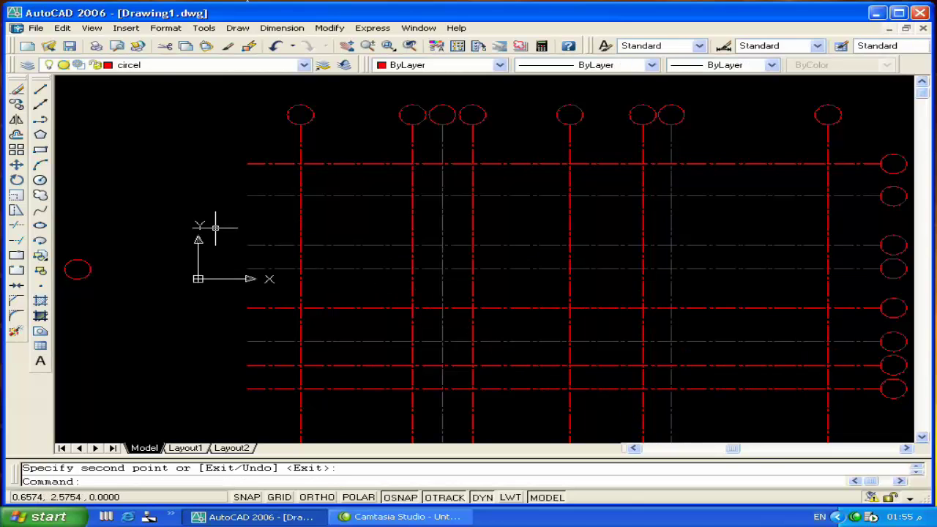
key("Return")
left_click(110, 255)
left_click(90, 290)
key("Return")
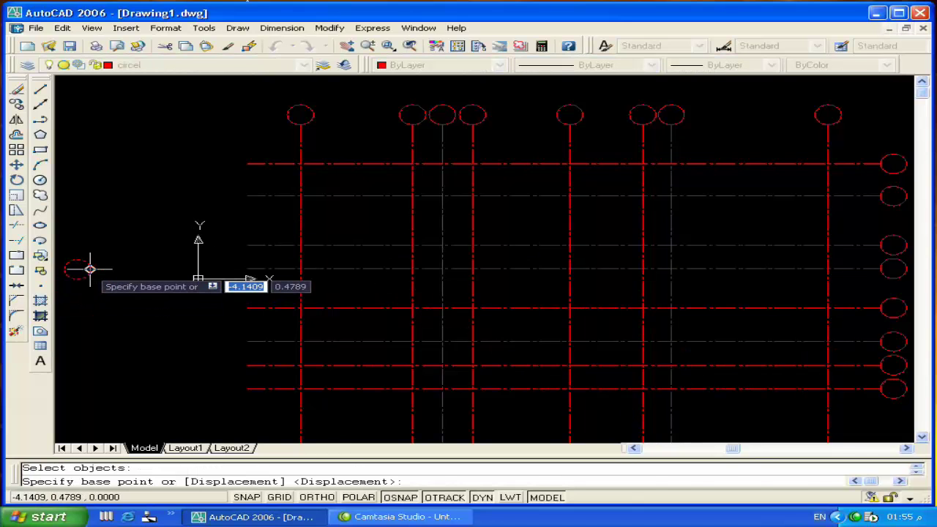
left_click(90, 268)
left_click(247, 164)
left_click(247, 195)
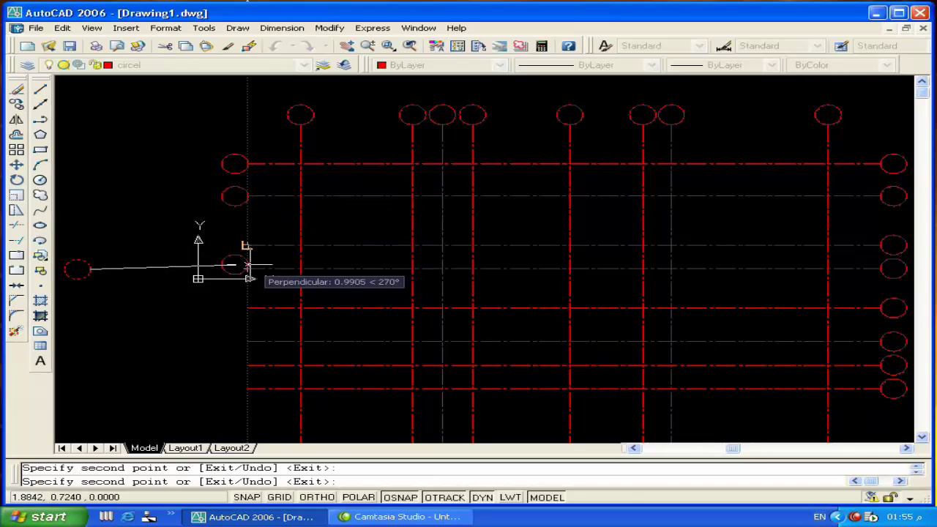
left_click(248, 269)
left_click(248, 307)
left_click(249, 342)
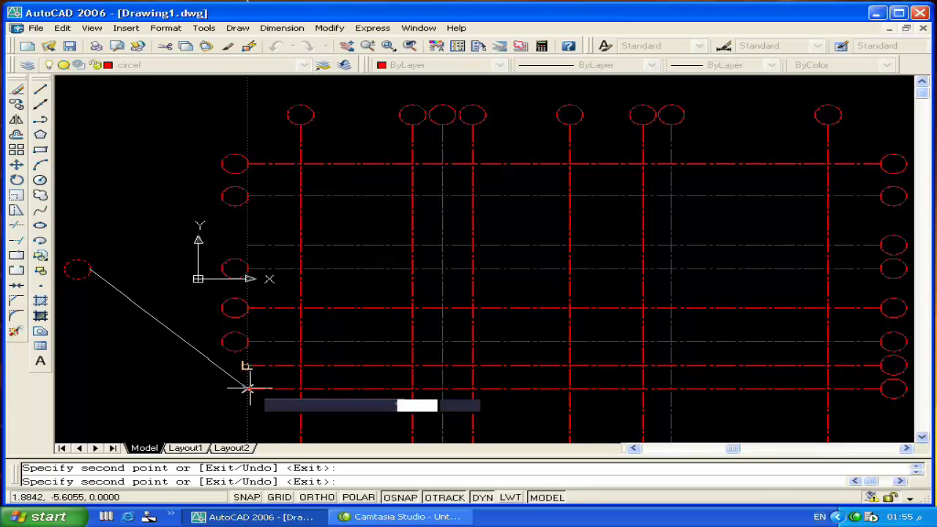
middle_click_drag(230, 386, 211, 271)
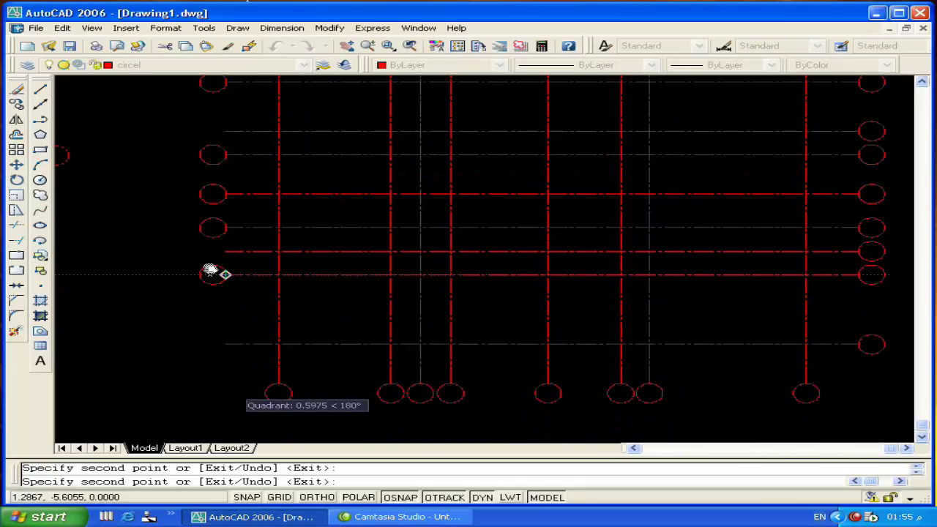
left_click(226, 340)
key("Return")
Zoom to extents to fit the whole bubbled grid in view.
scroll(264, 327, "down", 1)
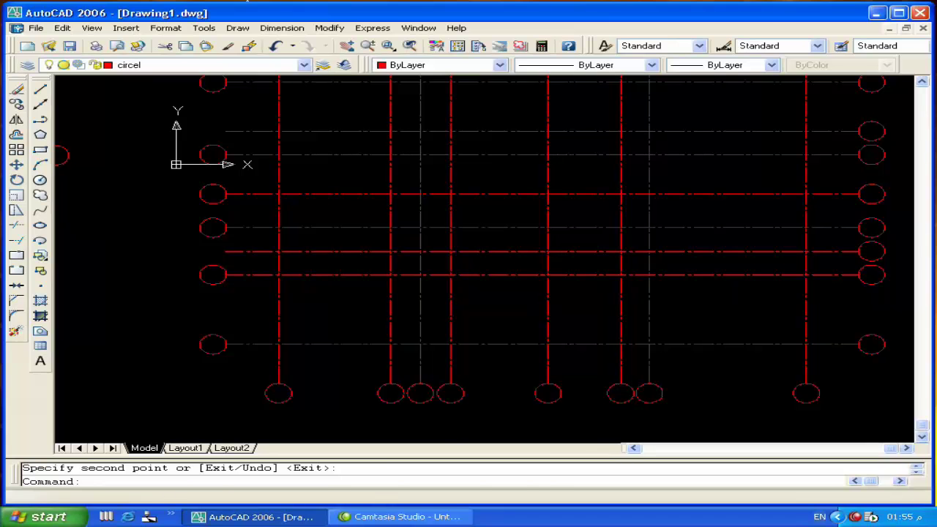
type("z")
key("Return")
type("e")
key("Return")
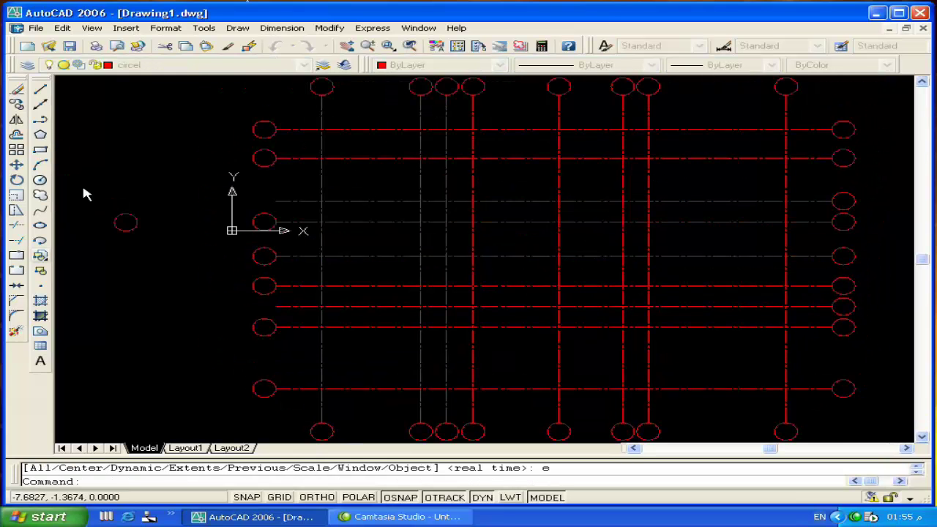
Window-select and delete the misaligned top row of column bubbles.
left_click(299, 102)
middle_click_drag(408, 87, 362, 154)
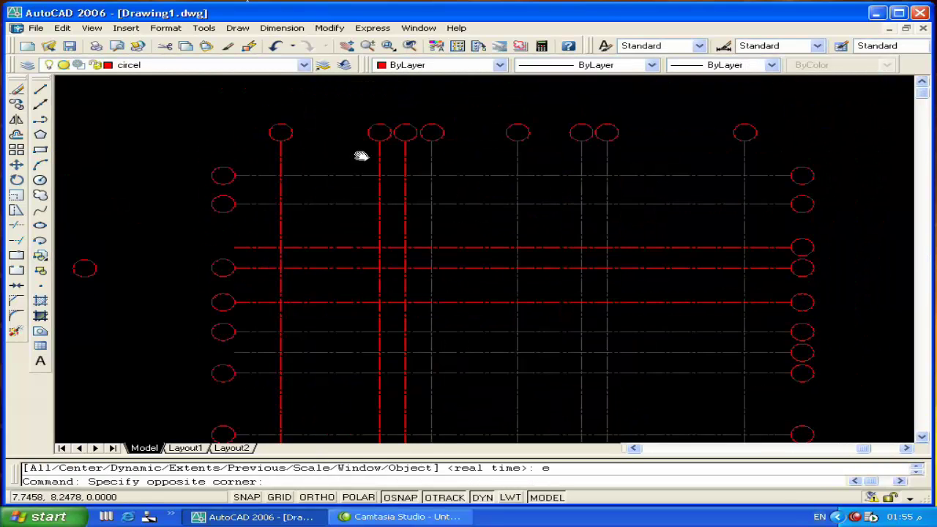
left_click(755, 164)
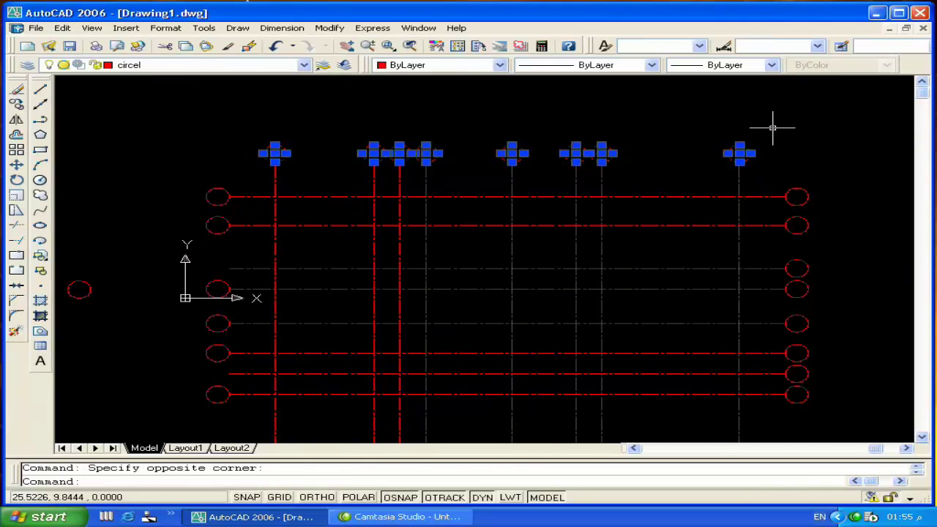
key("Delete")
Copy the bottom row of bubbles up to the top ends of the column axes.
middle_click_drag(772, 128, 644, 135)
left_click(214, 394)
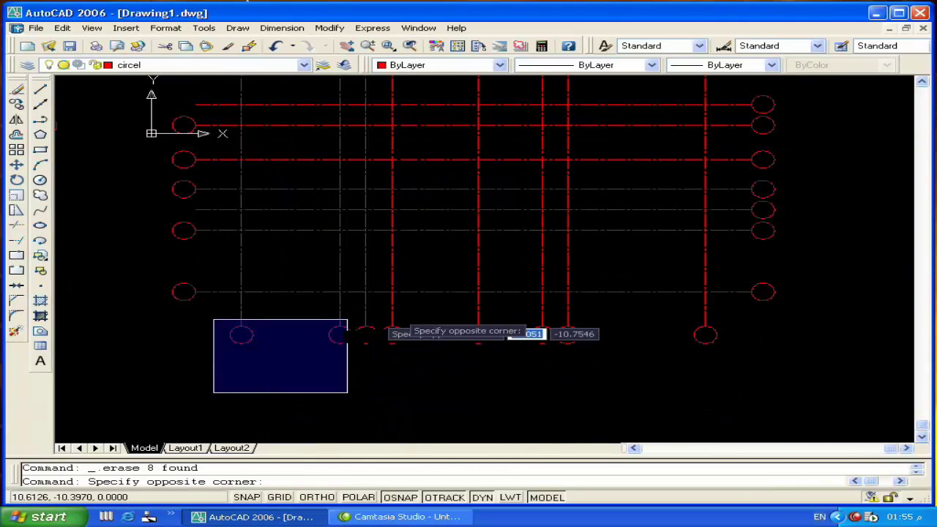
left_click(774, 317)
type("c")
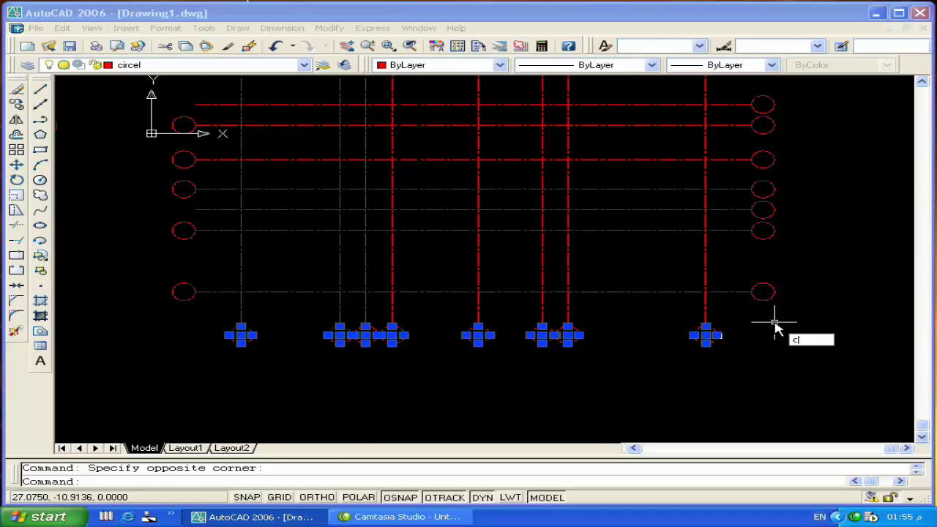
type("o")
key("Return")
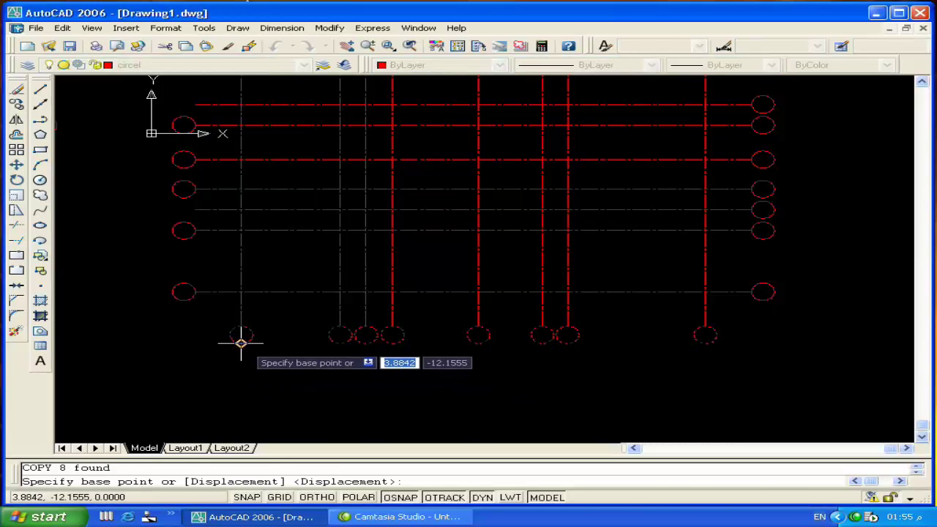
left_click(241, 341)
middle_click_drag(255, 183, 246, 319)
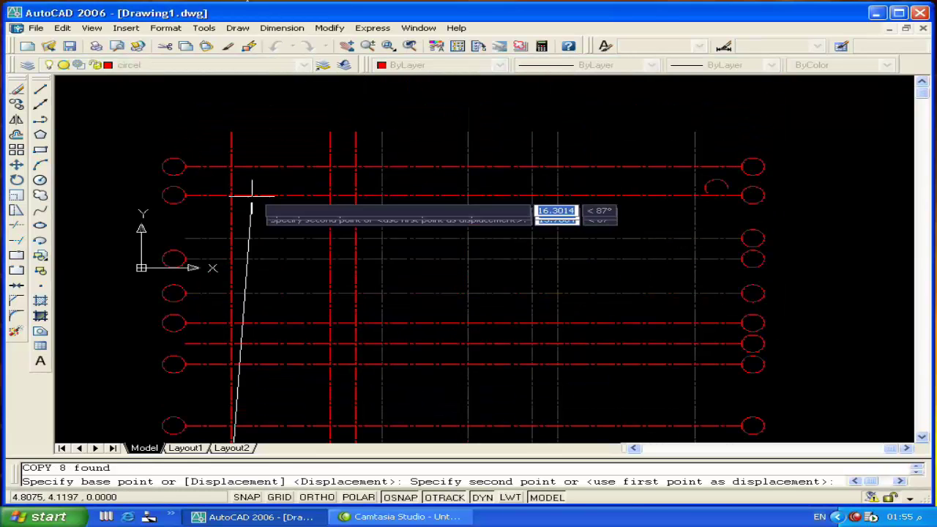
left_click(234, 134)
key("Return")
Delete the leftover loose circle.
mouse_move(226, 267)
middle_mouse_down()
mouse_move(406, 218)
mouse_move(438, 293)
mouse_move(489, 308)
middle_mouse_up()
left_click(266, 172)
left_click(167, 251)
key("Delete")
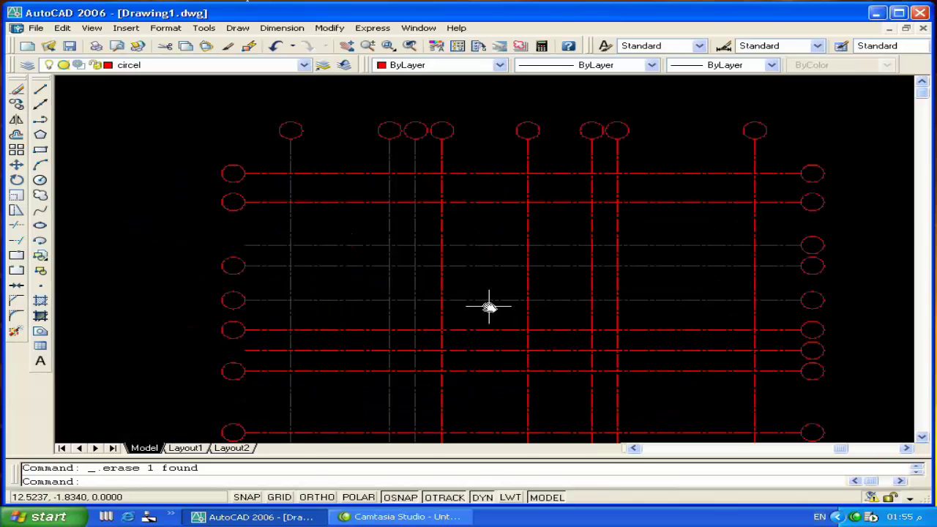
Create a new layer named Text with colour white in the Layer Properties Manager.
left_click(175, 68)
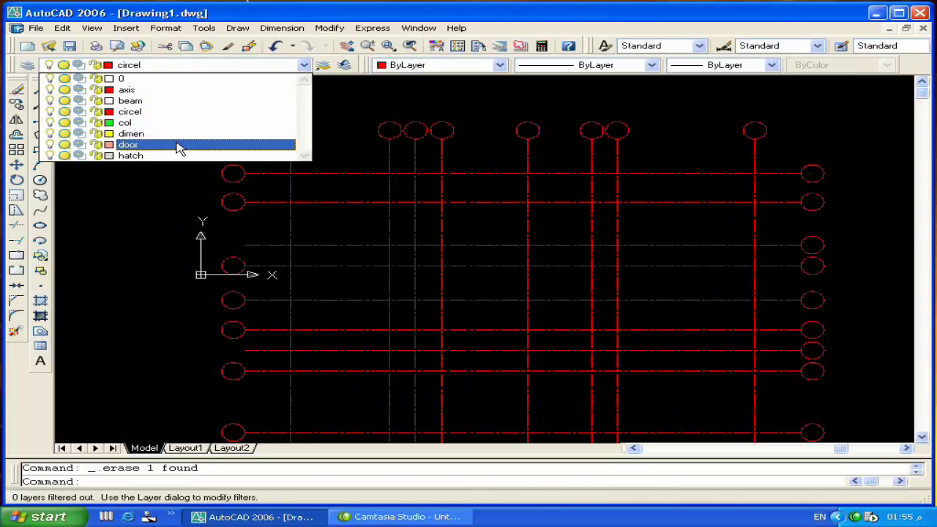
key("Escape")
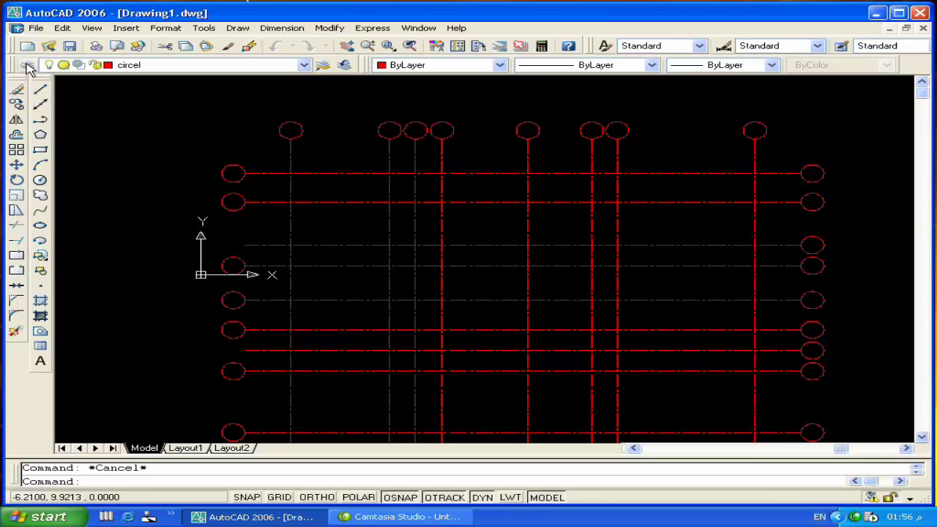
left_click(28, 66)
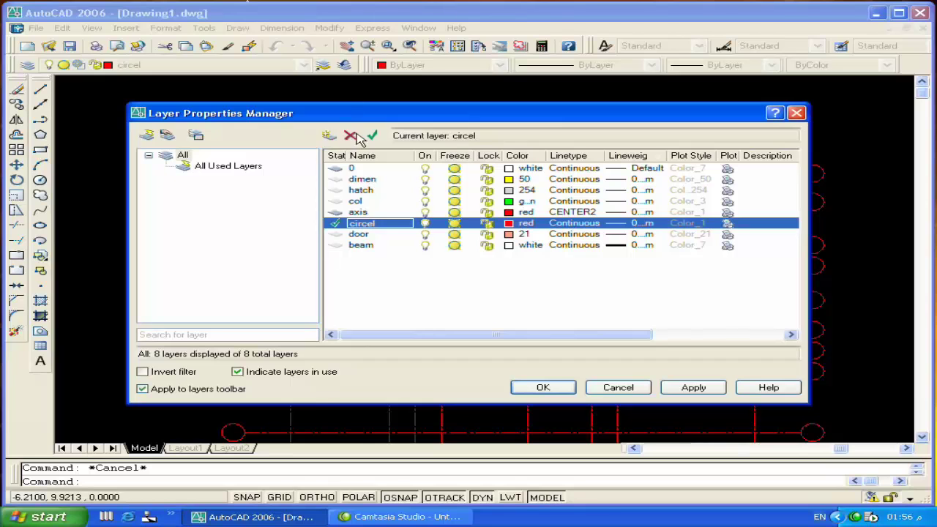
left_click(329, 136)
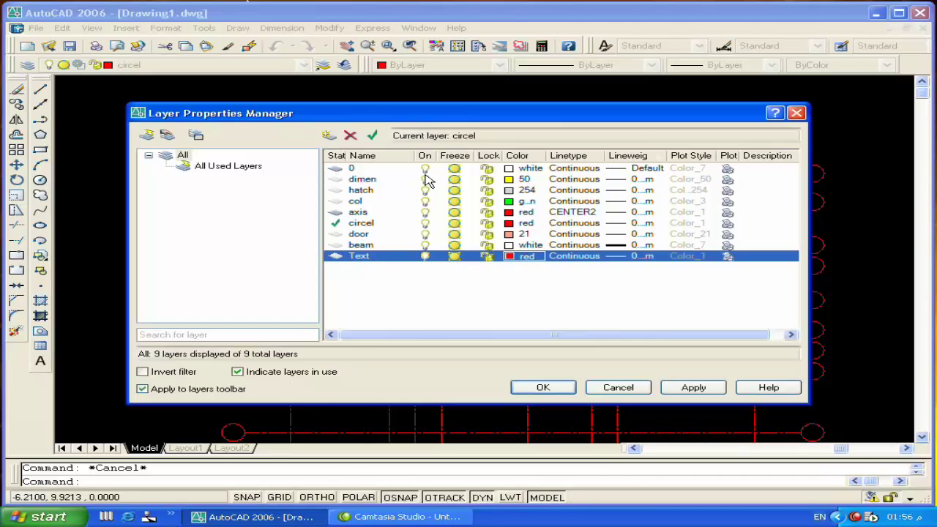
type("white")
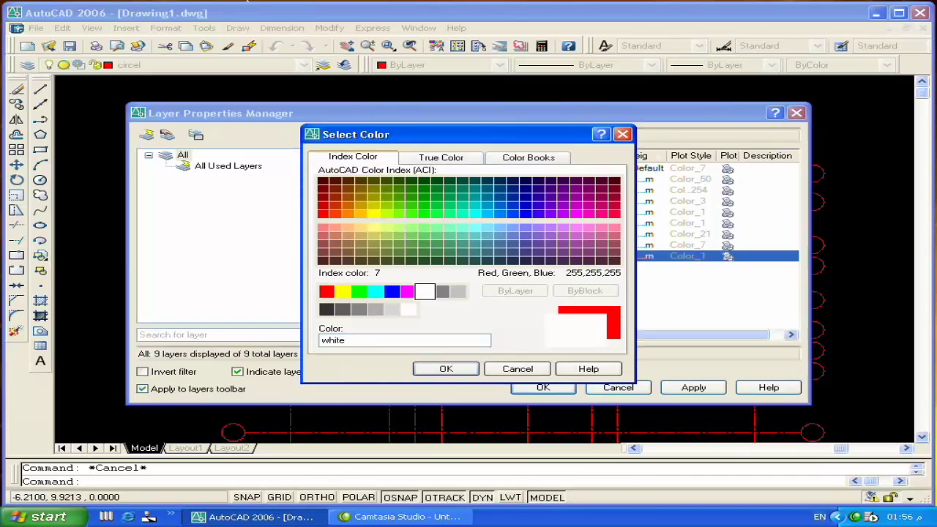
left_click(447, 369)
left_click(541, 388)
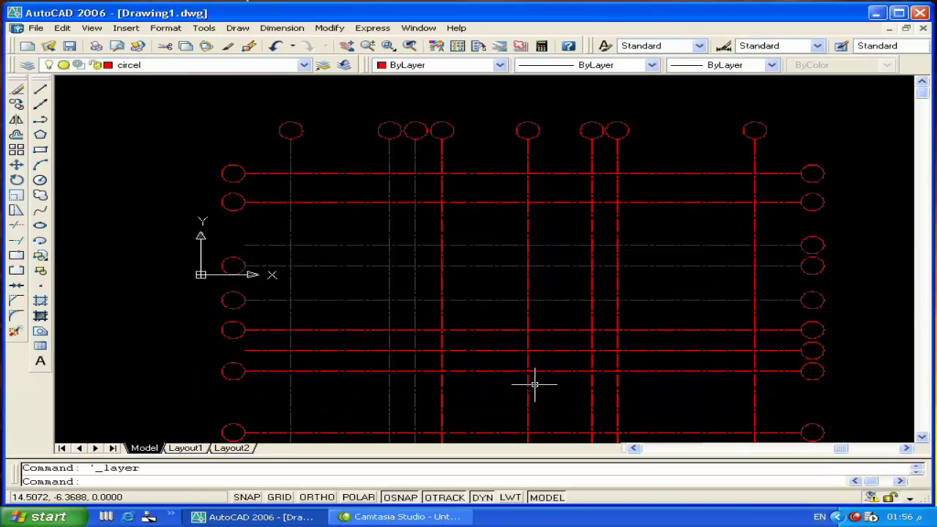
Copy a left-side bubble to the empty left end of a horizontal axis line.
middle_click_drag(447, 369, 434, 331)
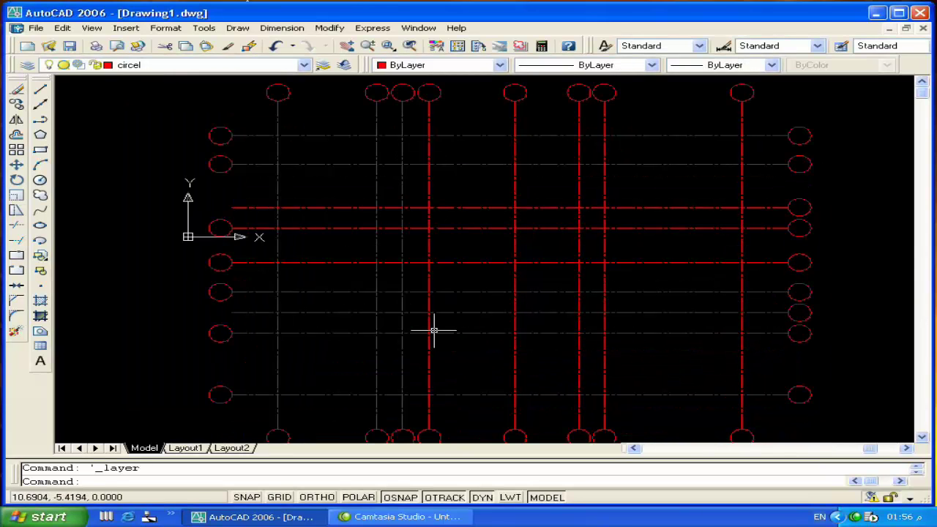
type("c")
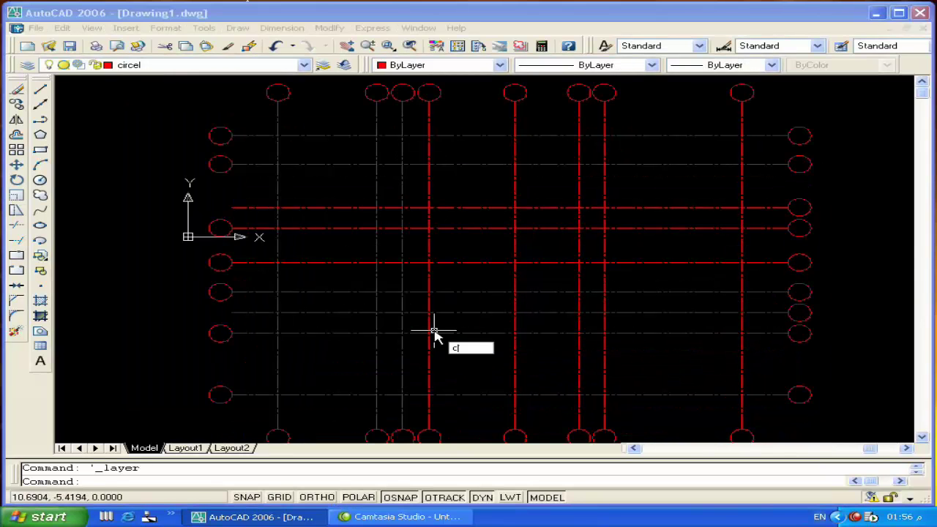
key("Return")
left_click(230, 292)
key("Return")
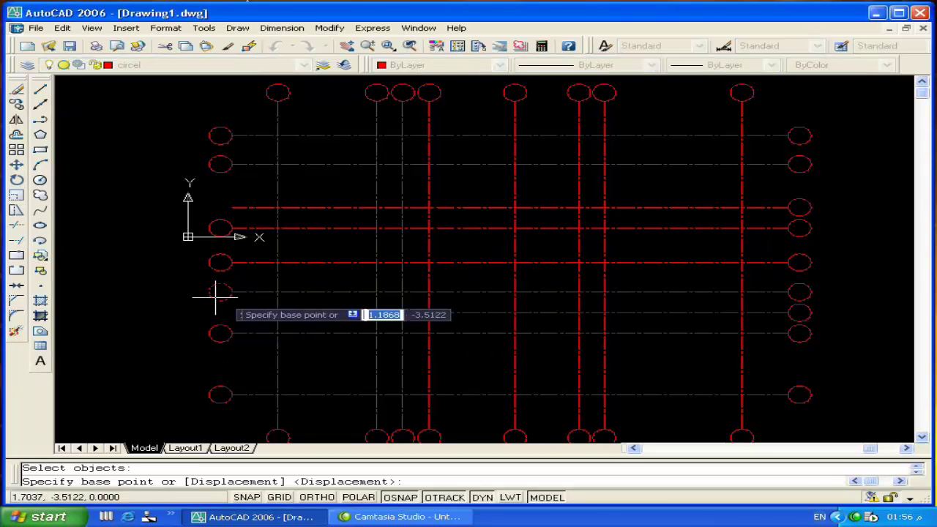
left_click(230, 291)
left_click(231, 314)
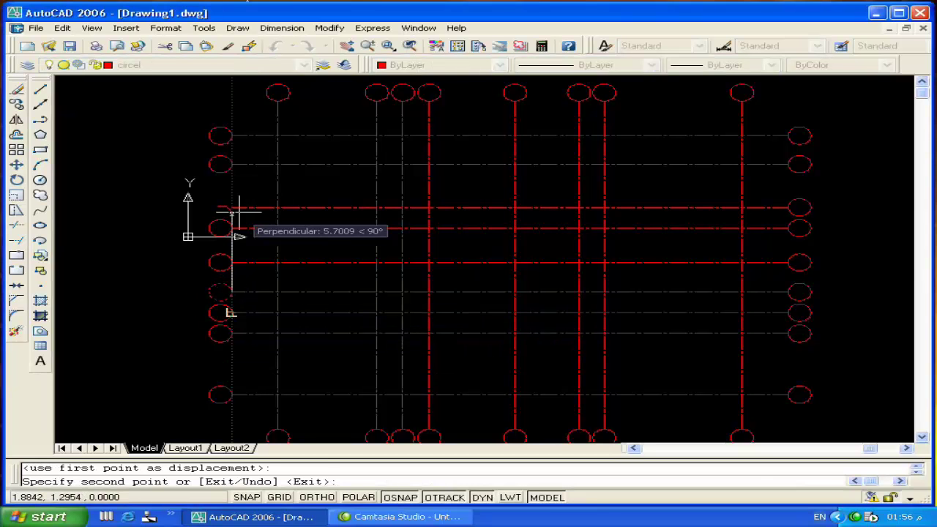
left_click(231, 207)
key("Return")
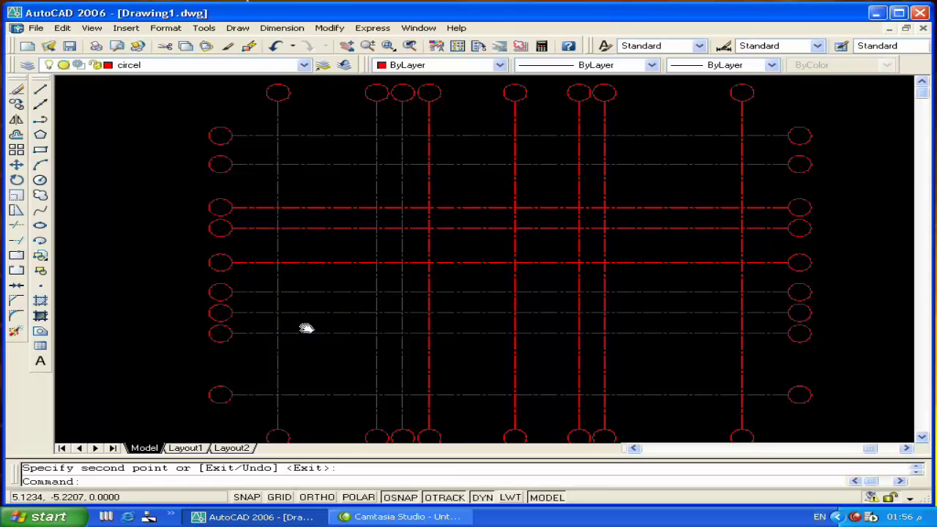
Pan and zoom in close on one of the top column bubbles.
middle_click_drag(306, 328, 261, 335)
middle_click_drag(415, 180, 362, 245)
scroll(461, 217, "up", 2)
scroll(414, 231, "up", 4)
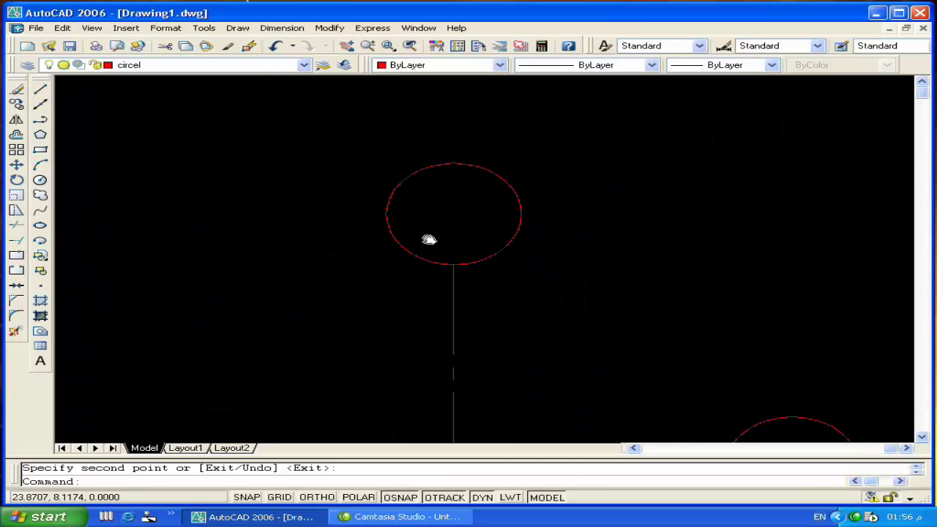
Make Text the current layer, then trial-start DTEXT at height 0.2000 and cancel.
left_click(197, 70)
left_click(173, 169)
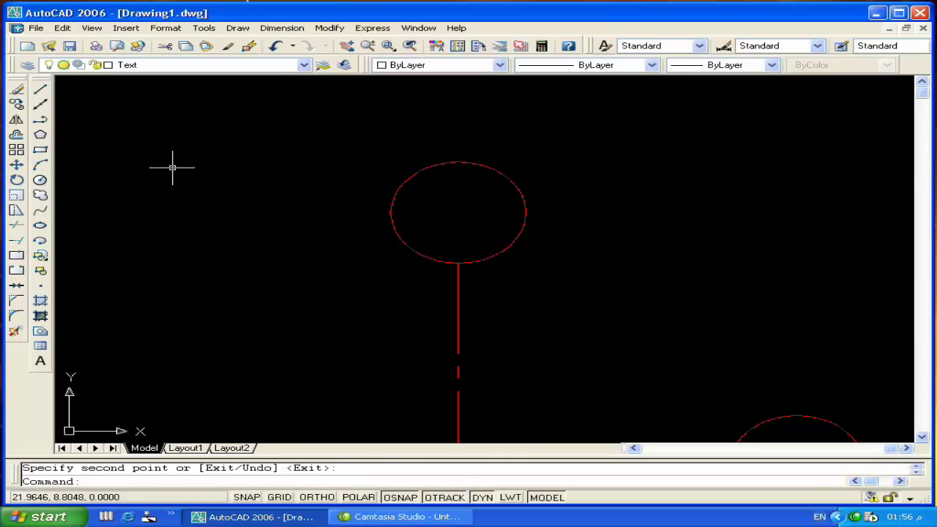
type("dt")
key("Return")
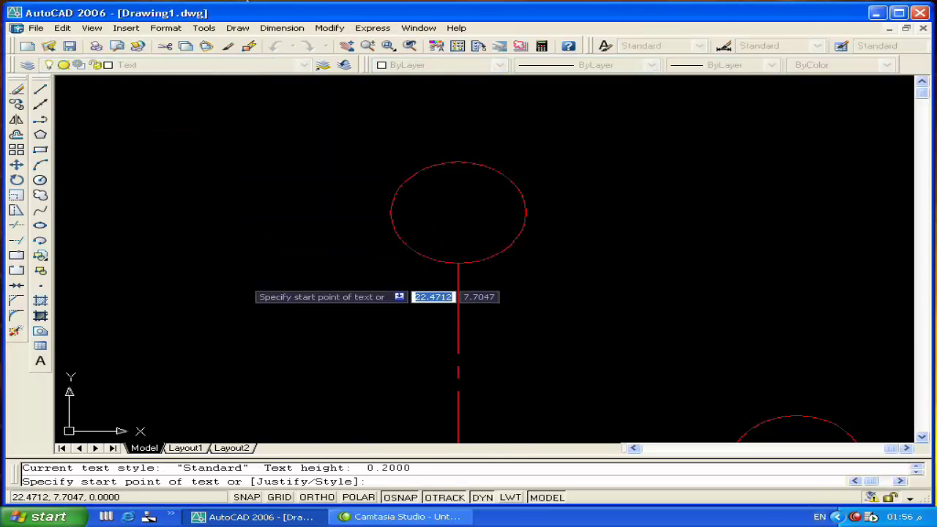
left_click(241, 280)
key("Return")
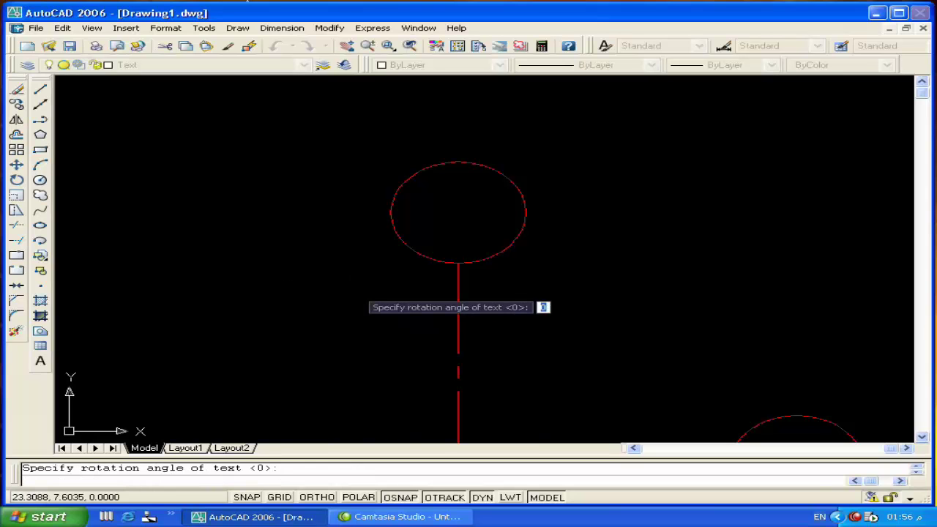
key("Return")
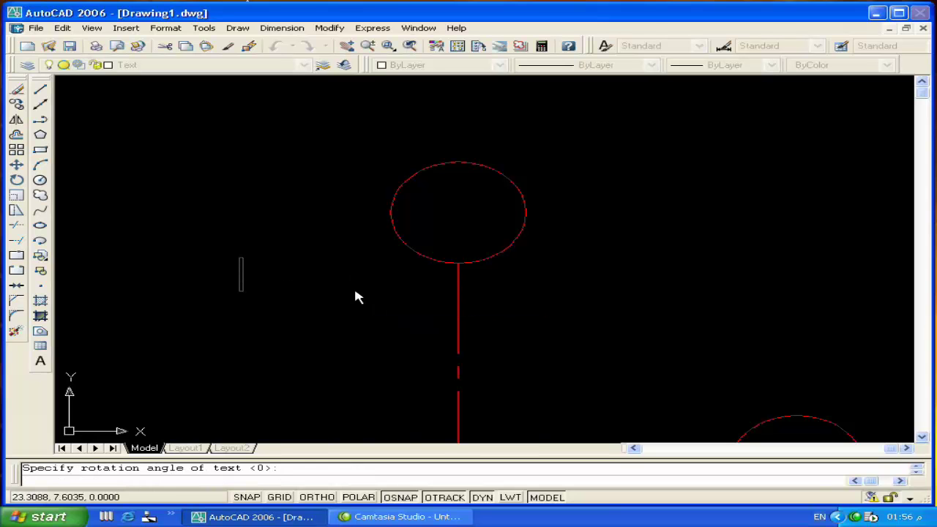
key("Escape")
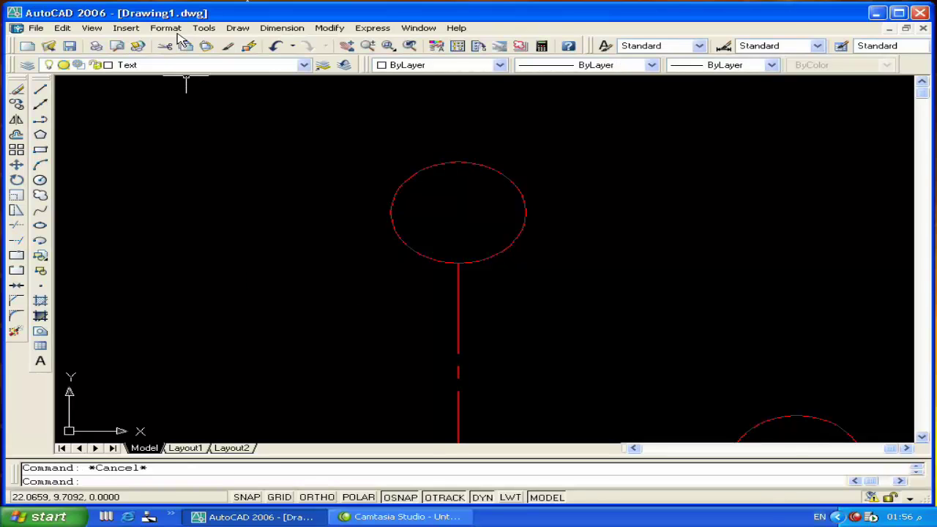
Create a text style named Arabic using the xarab.shx font and apply it.
left_click(177, 31)
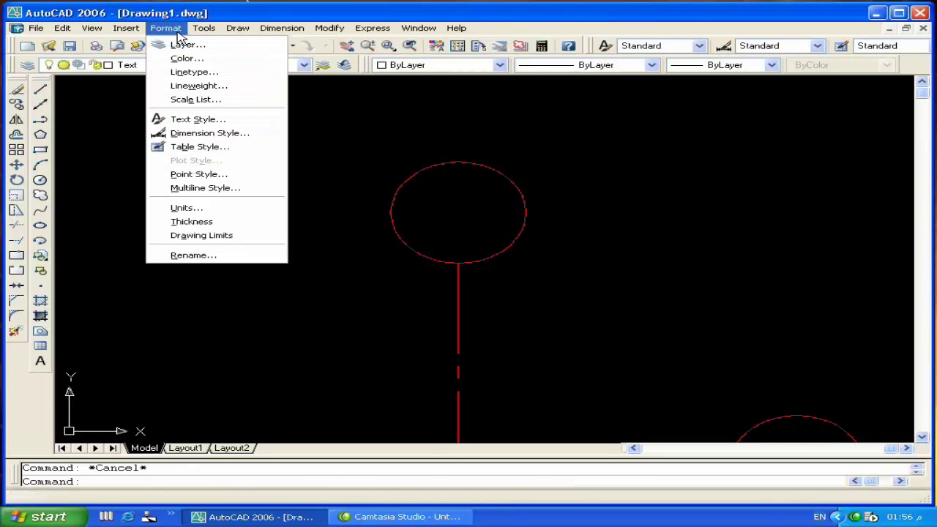
left_click(197, 121)
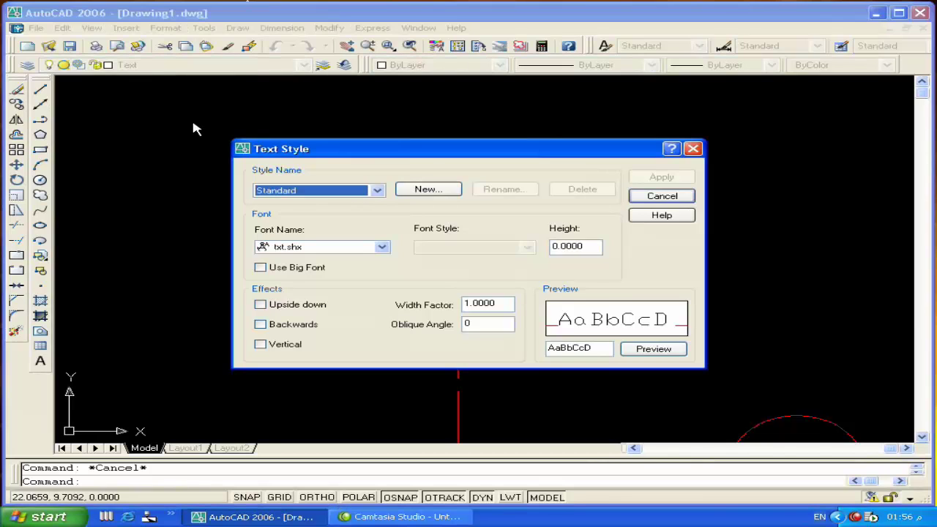
left_click(422, 190)
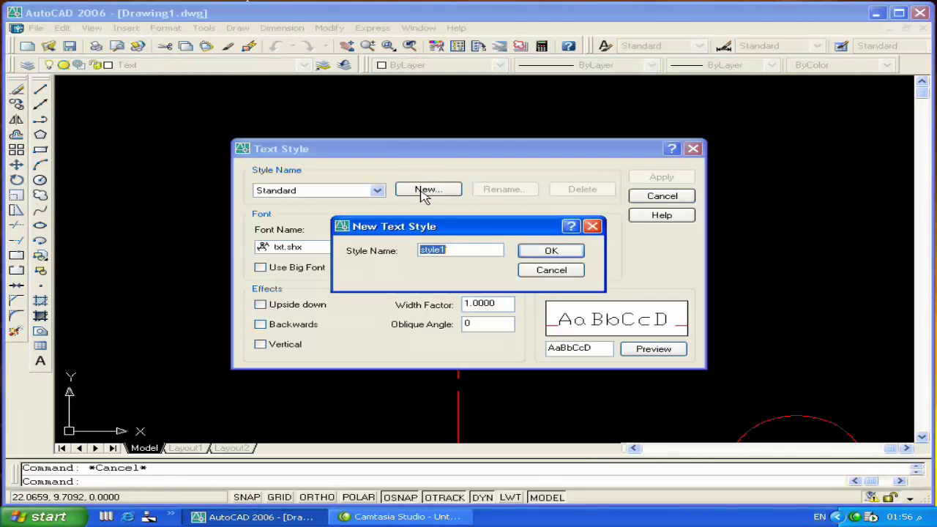
type("Ara")
left_click(550, 250)
left_click(382, 247)
key("Down")
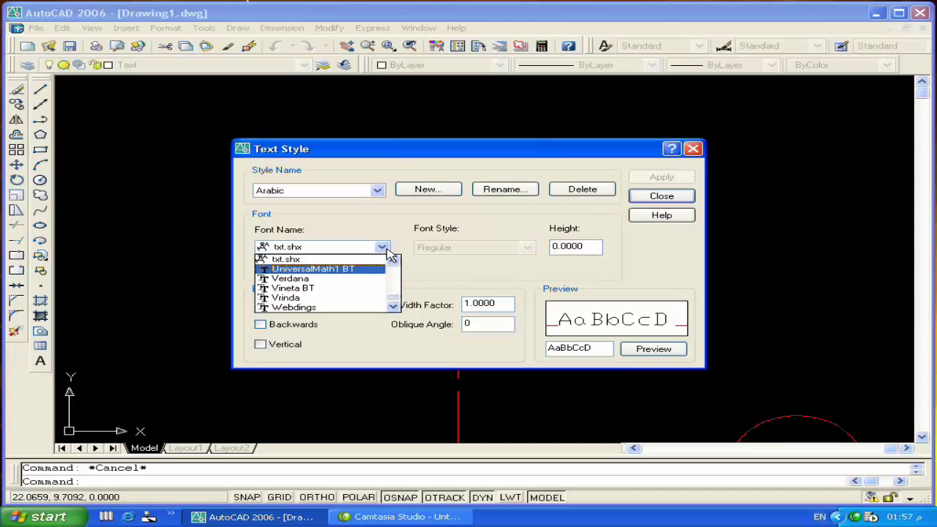
key("Down")
key("Down")
key("Down")
key("Down")
key("Down")
key("Down")
key("Down")
key("Down")
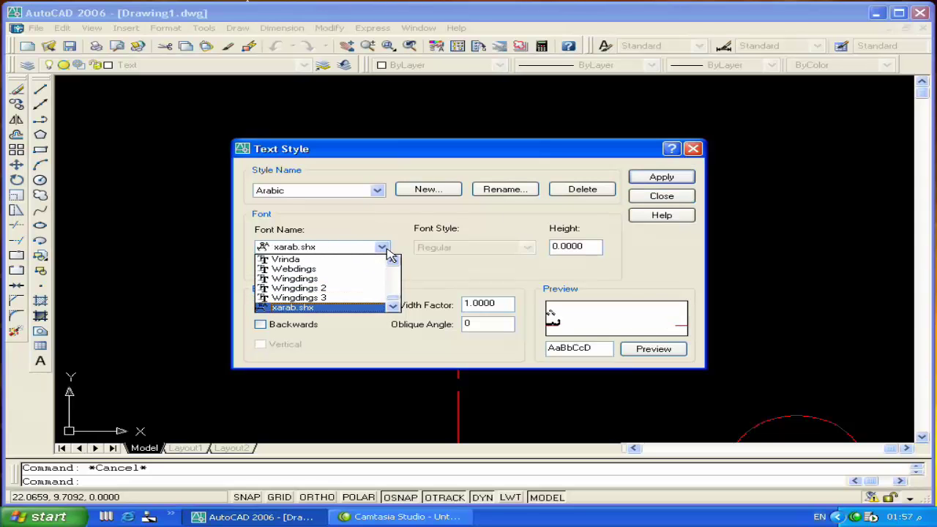
left_click(661, 177)
left_click(661, 176)
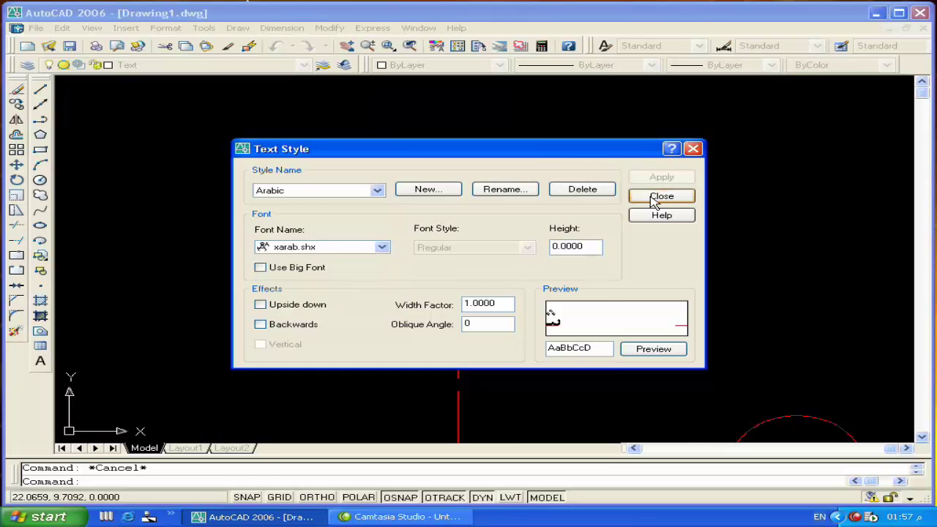
left_click(653, 202)
Start a single-line text beside the top bubble at the default height.
type("dt")
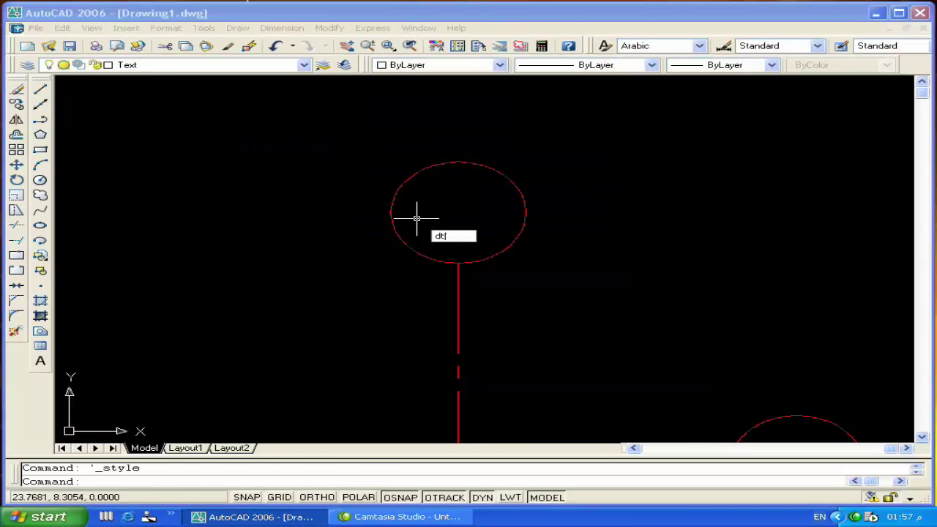
key("Return")
left_click(240, 220)
key("Return")
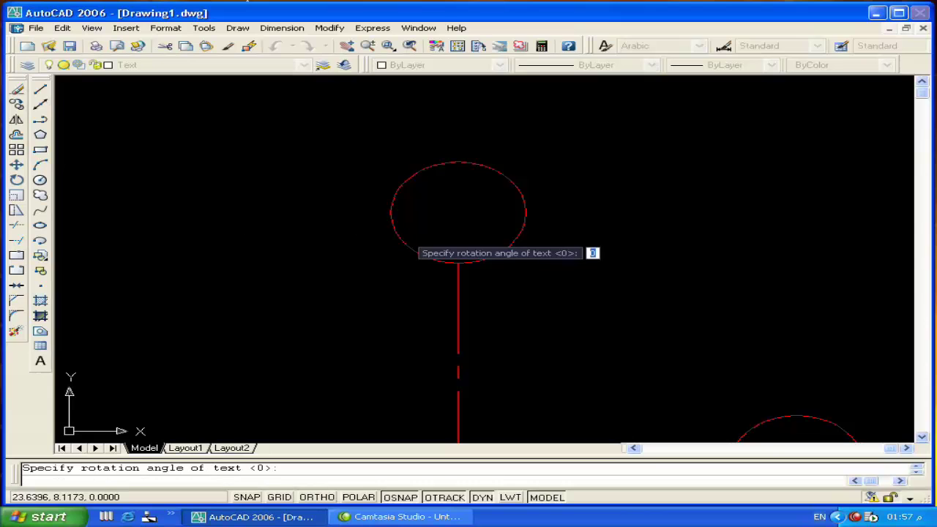
Enter the Arabic numerals ١ to ٨ one per line in a column, then end DTEXT.
key("Return")
type("ا")
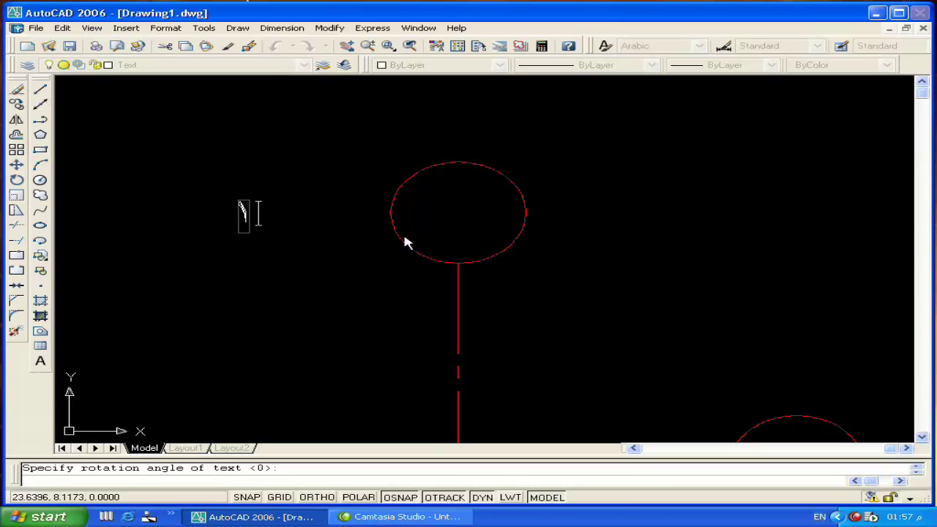
type("يي")
key("BackSpace")
type("٣٤")
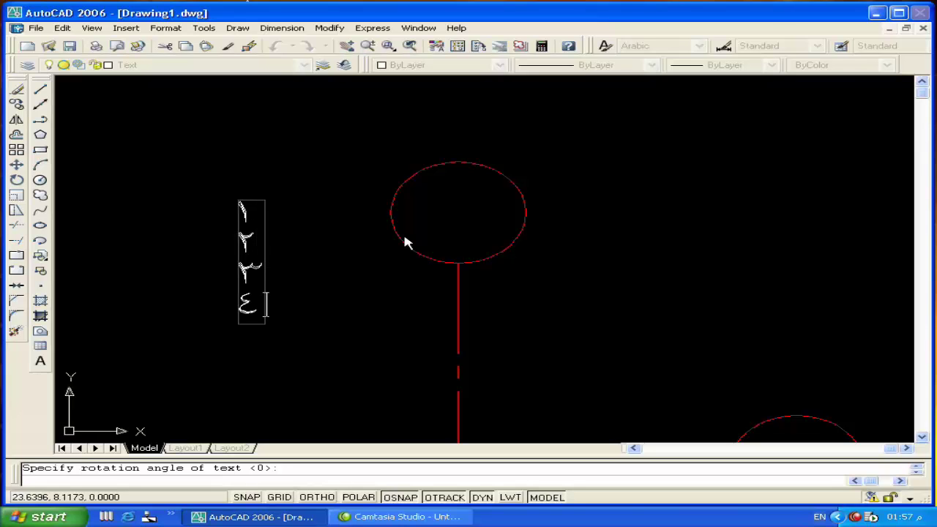
type("٥٦")
key("Return")
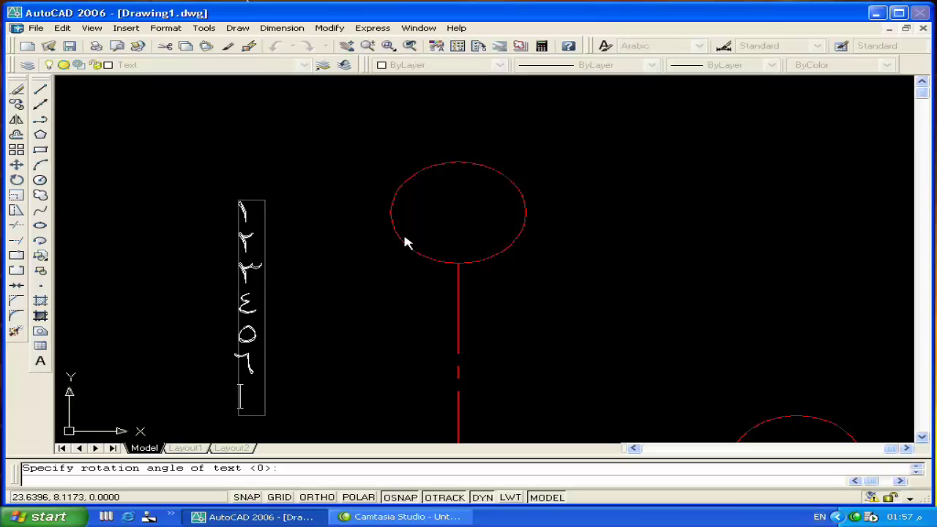
type("٧")
key("Return")
type("٨")
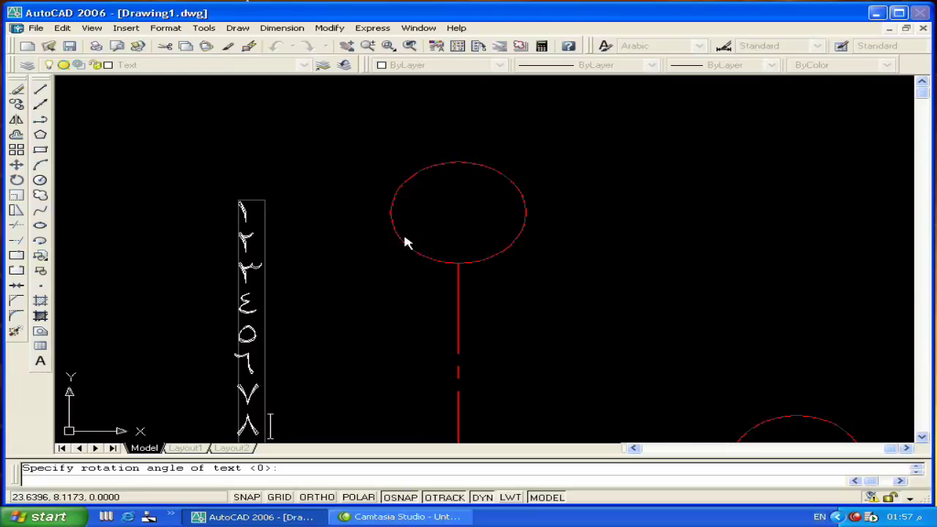
key("Return")
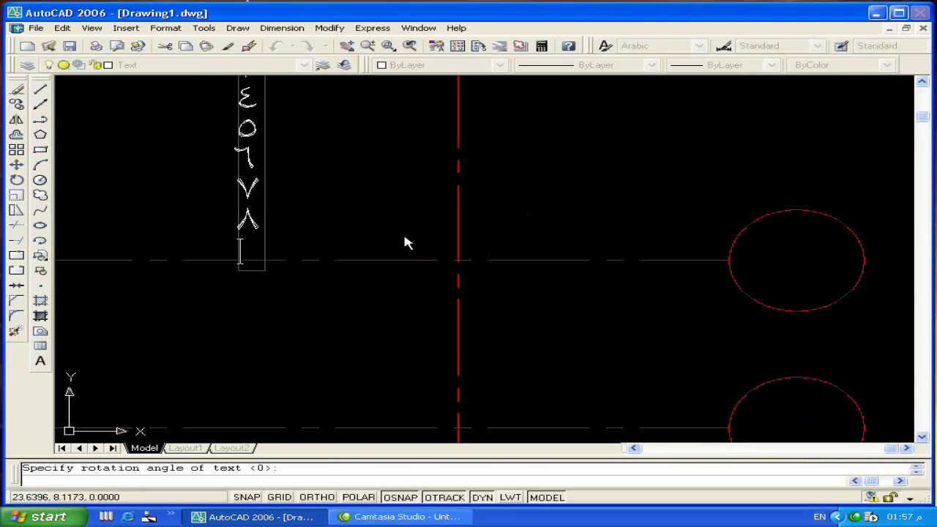
type("٩")
key("Return")
key("Return")
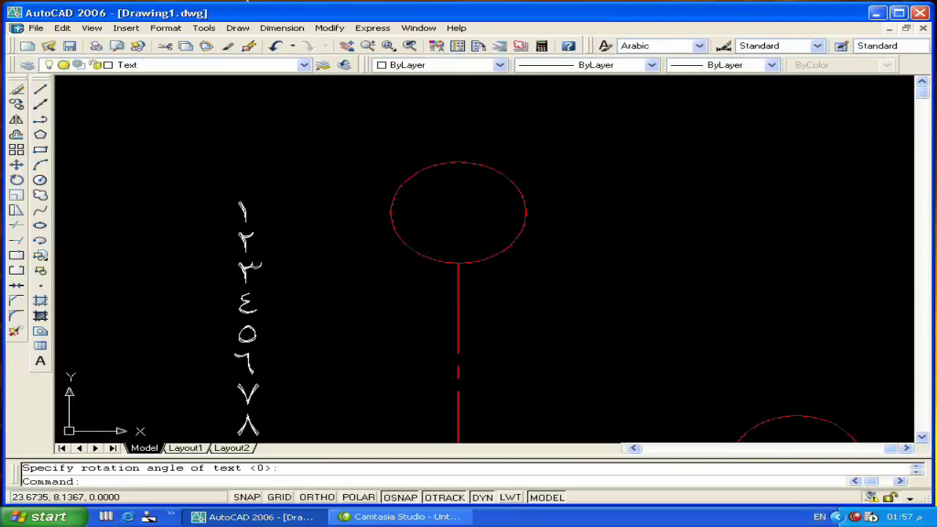
Start a new single-line text beside the numerals and type the letter ا.
middle_click_drag(277, 286, 400, 281)
type("dt")
key("Return")
left_click(244, 203)
key("Return")
key("Return")
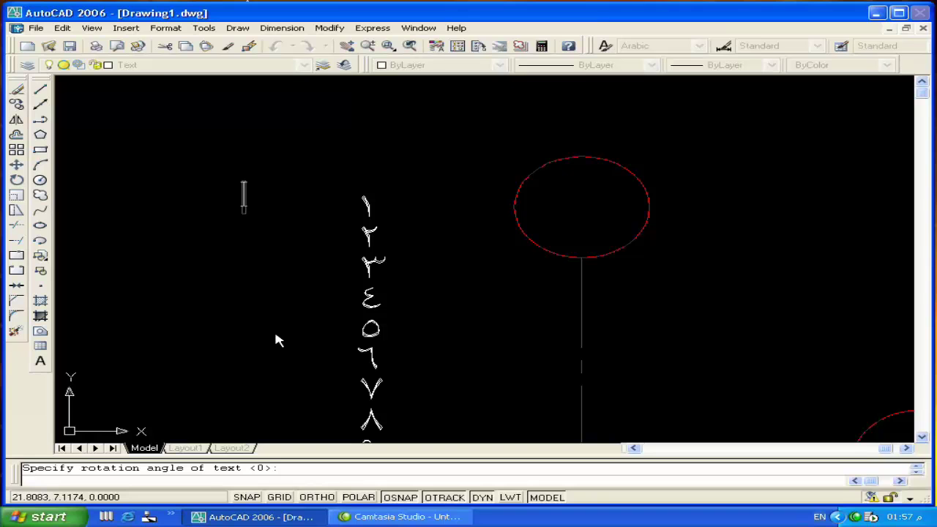
type("ا")
key("Return")
Continue the letter column from ب through ح and ط down to ك, fixing typos.
type("ب/")
key("BackSpace")
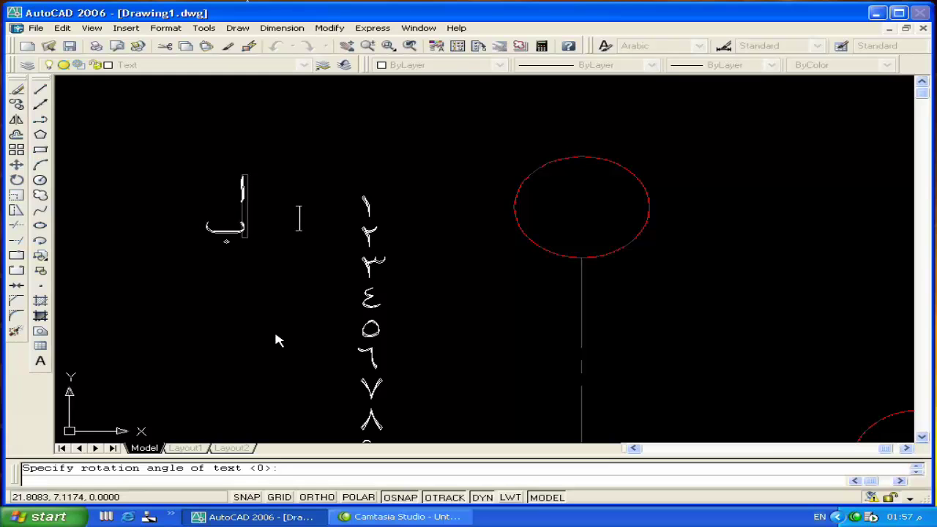
type("ج")
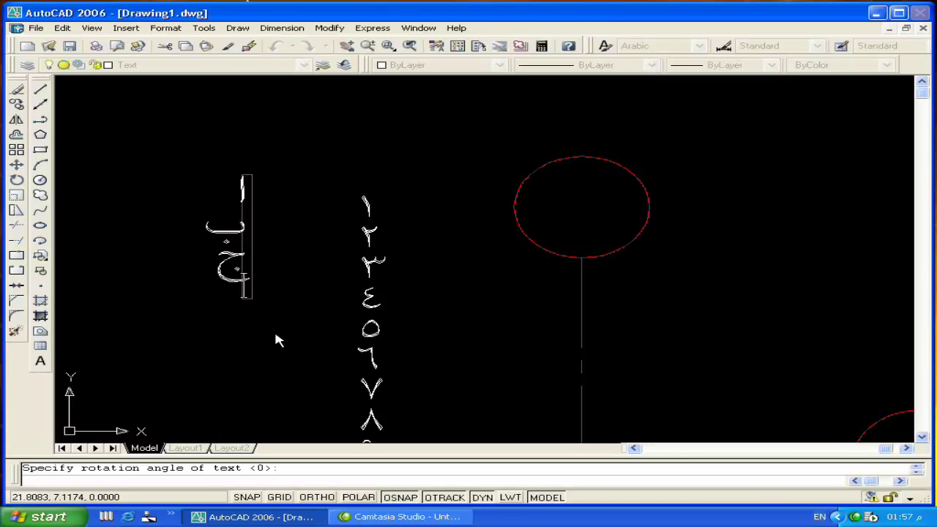
type("د")
type("ه")
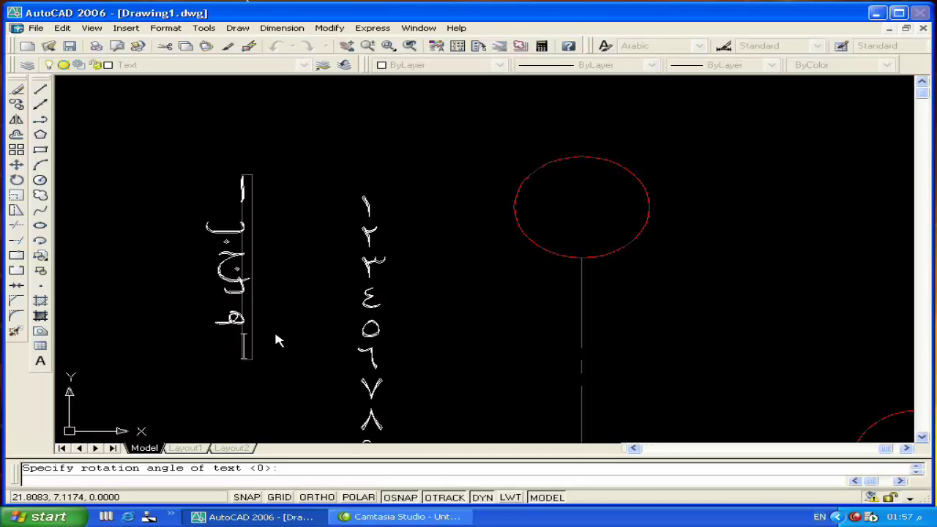
type("و")
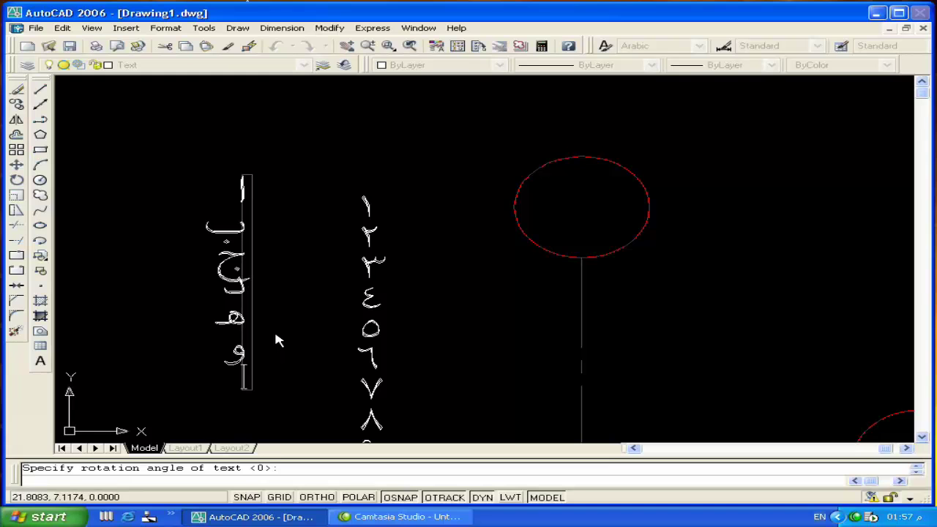
type("ر")
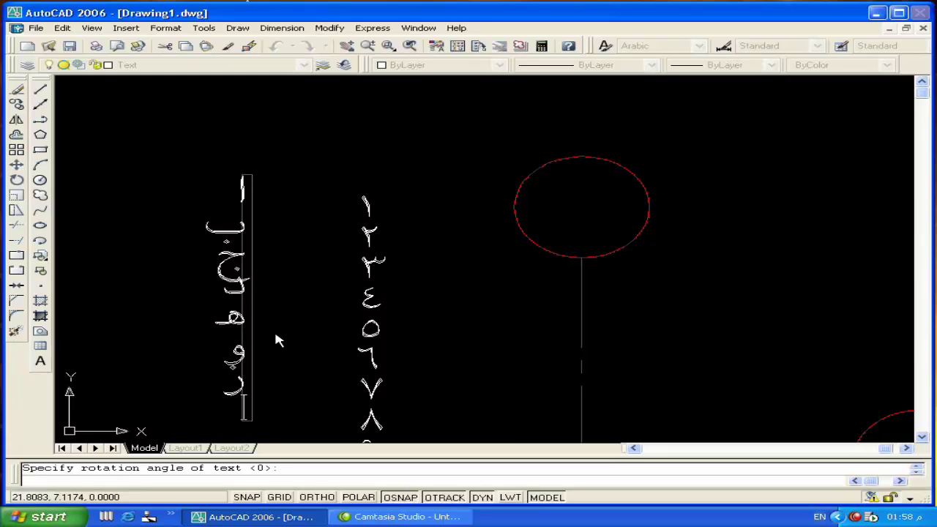
type("ح")
key("BackSpace")
type("ح")
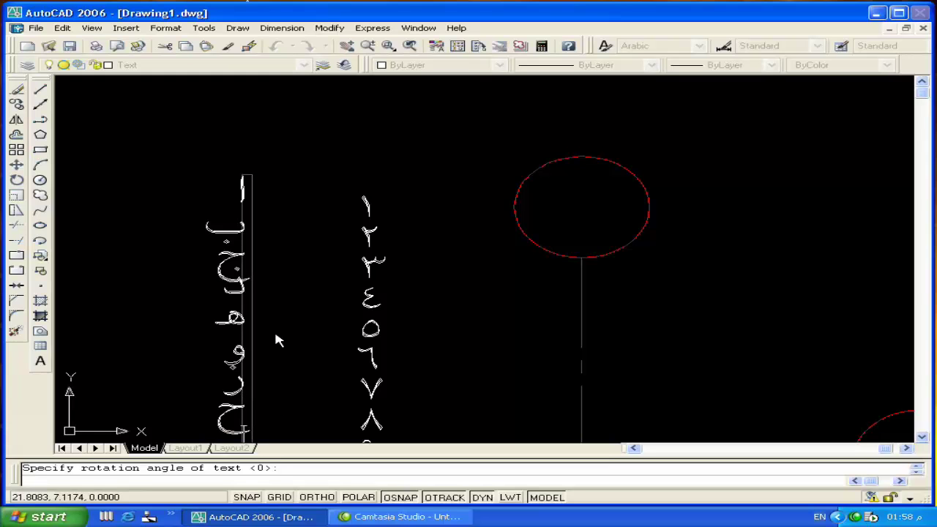
type("ط")
key("Return")
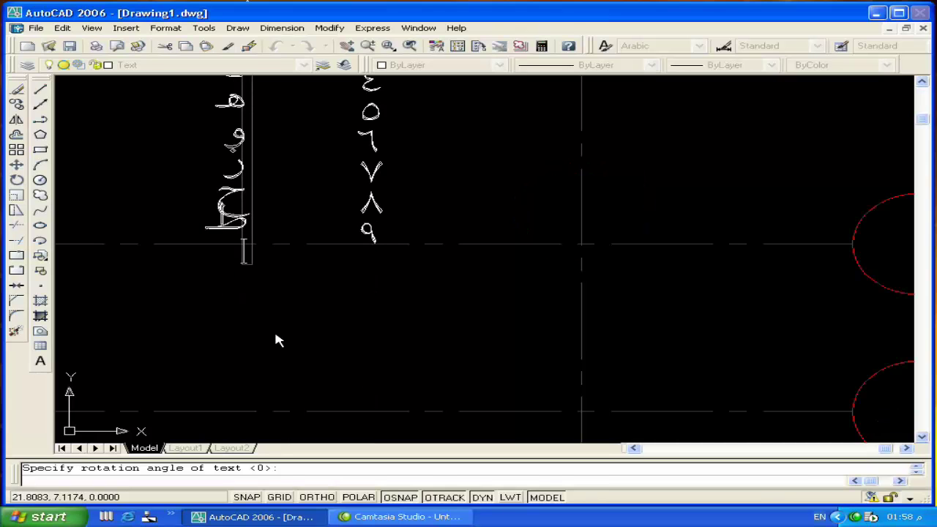
type("ك")
key("Return")
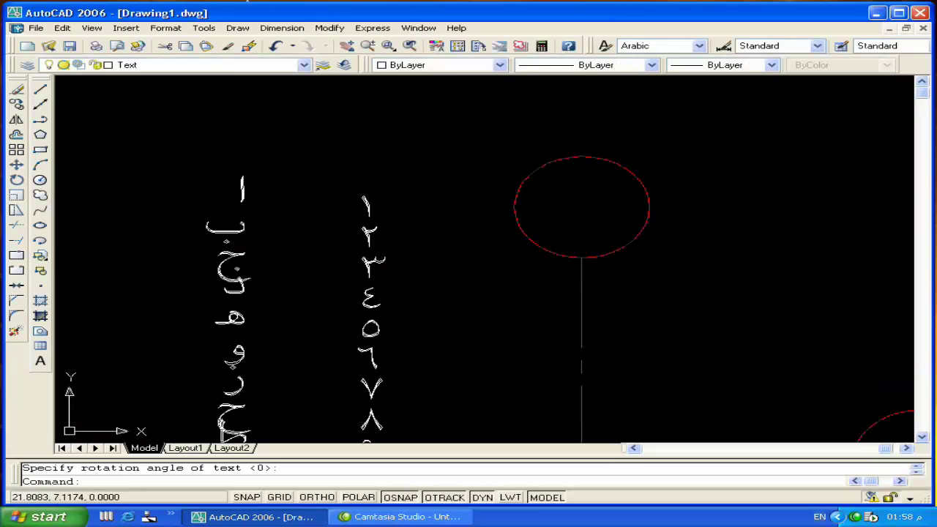
scroll(293, 242, "down", 4)
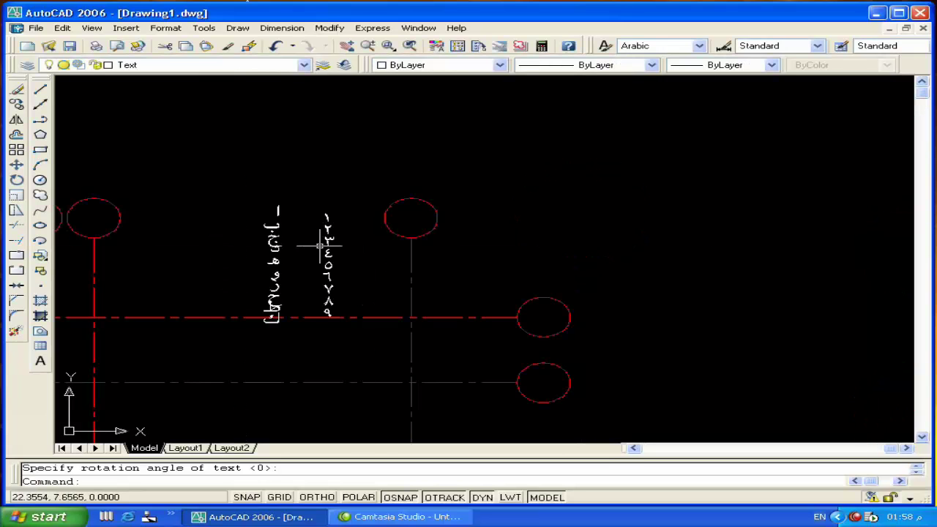
Move numeral ١ from its column into the top bubble of the rightmost column axis.
middle_click_drag(318, 244, 399, 254)
type("m")
key("Return")
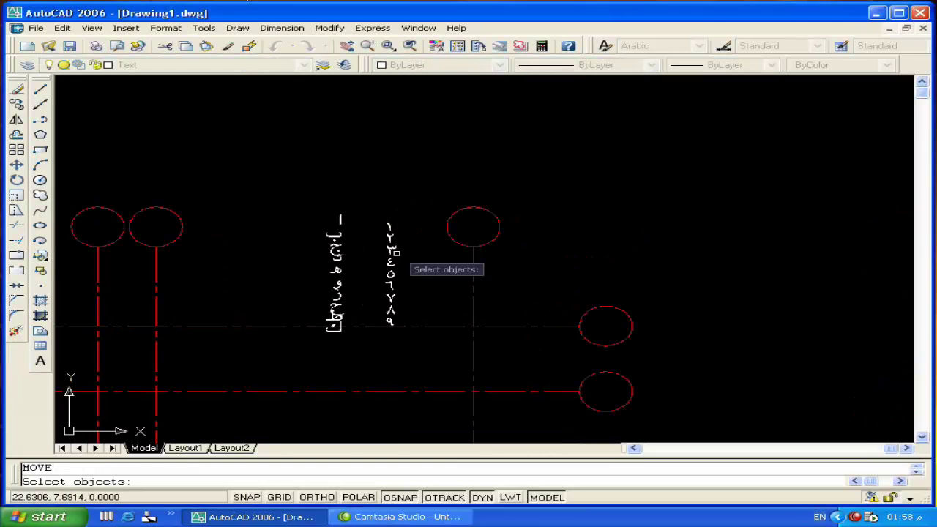
left_click(393, 228)
scroll(375, 227, "up", 3)
key("Return")
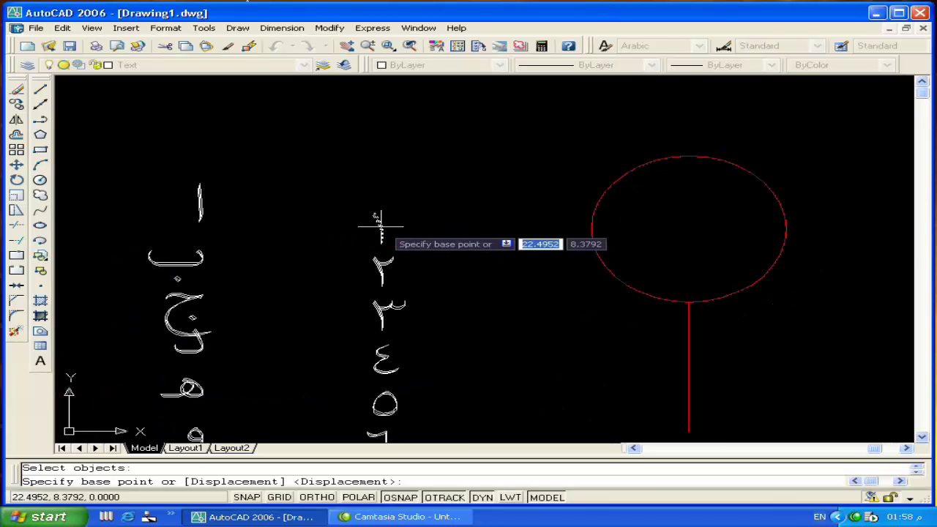
left_click(376, 223)
left_click(686, 220)
scroll(686, 220, "down", 3)
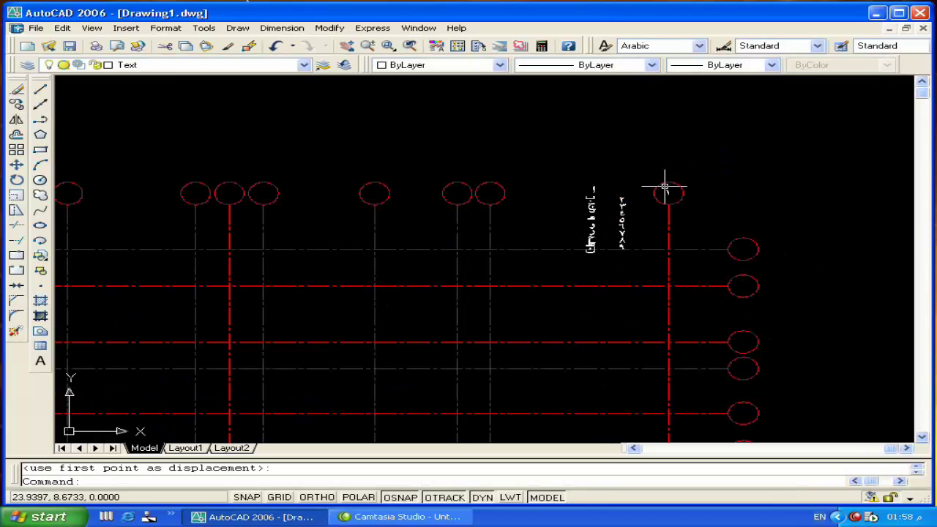
middle_click_drag(586, 234, 538, 234)
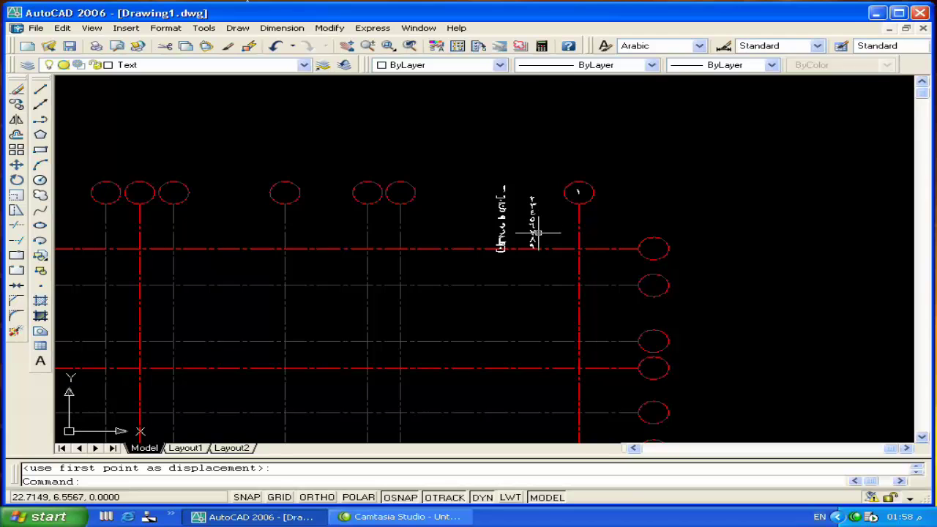
left_click(531, 197)
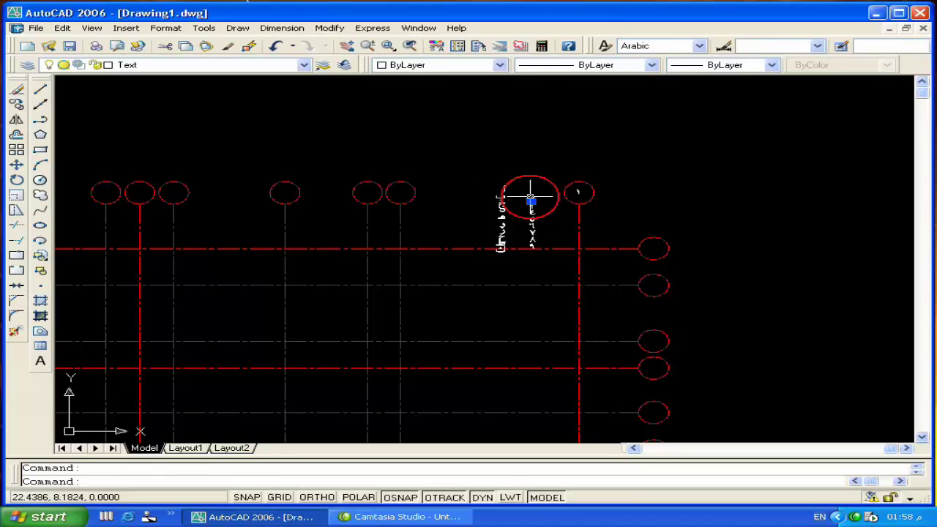
Set numeral ٢'s text height to 0.4 in the Properties palette.
left_click(330, 28)
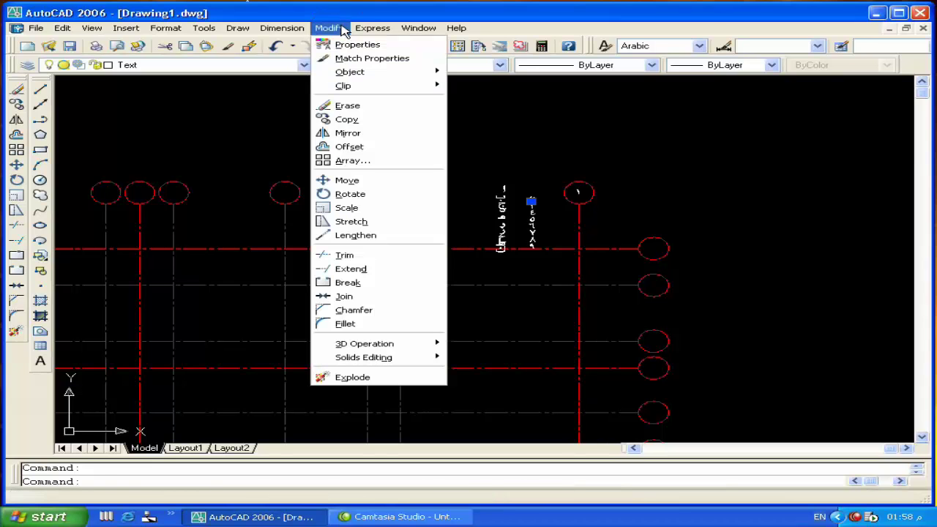
left_click(346, 46)
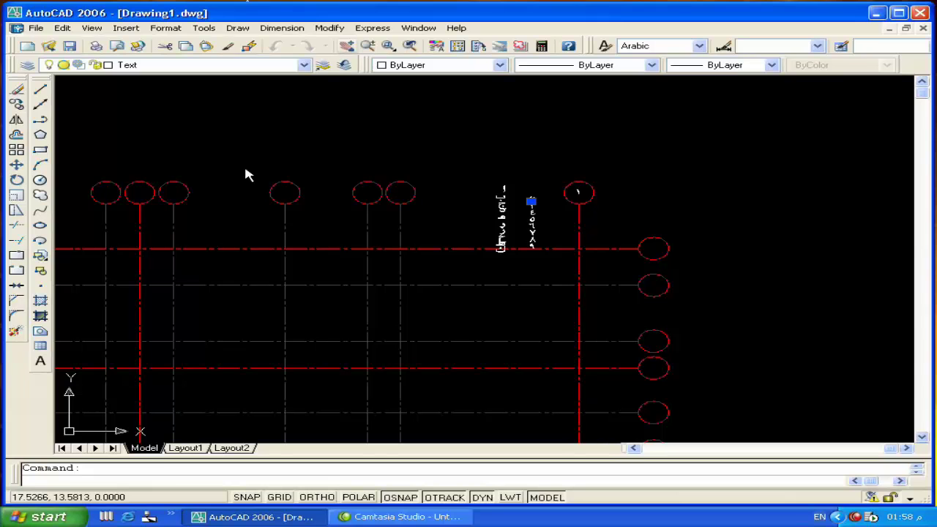
key("ctrl+1")
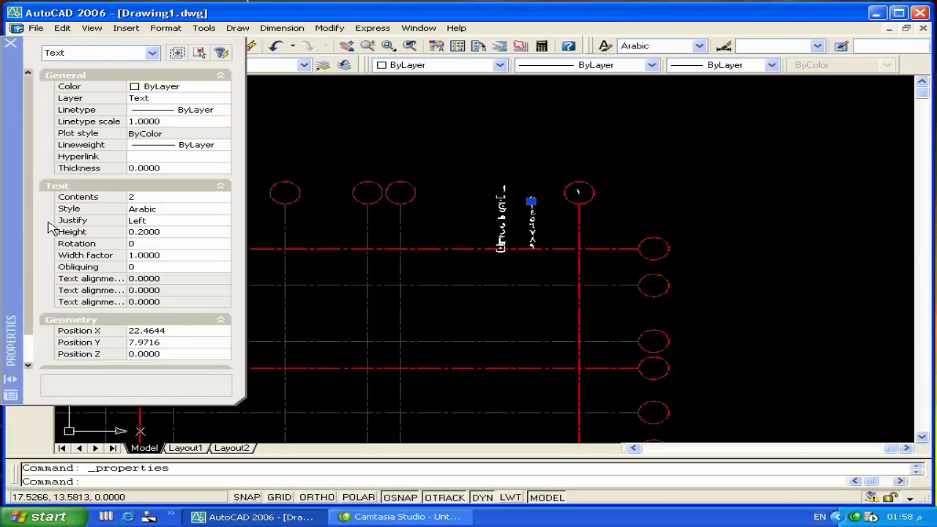
left_click(109, 232)
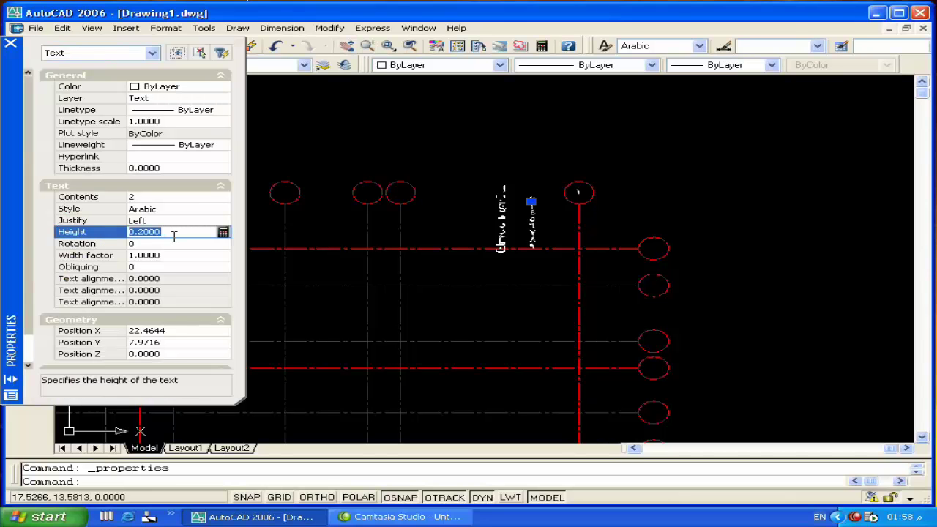
type(".")
left_click(176, 243)
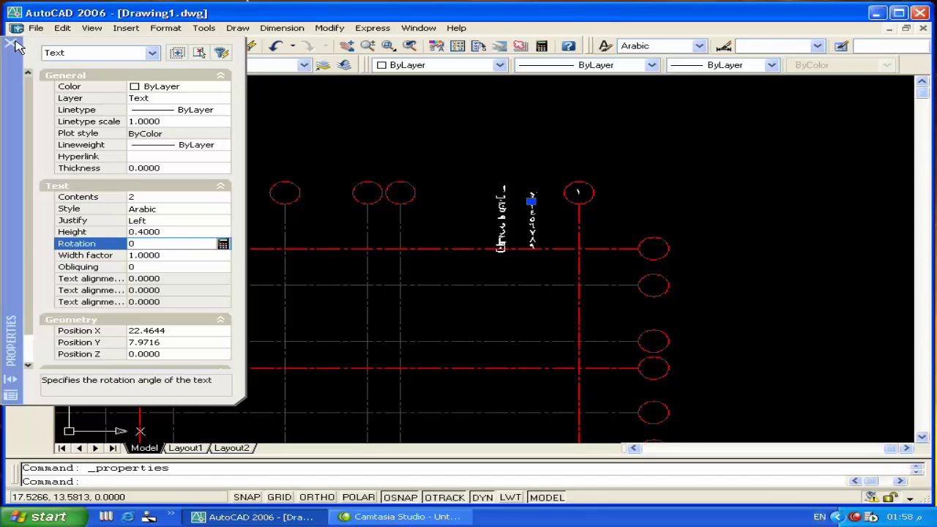
left_click(13, 42)
Match the bubbled numeral ١ to ٢'s properties so it gets height 0.4.
scroll(533, 196, "up", 5)
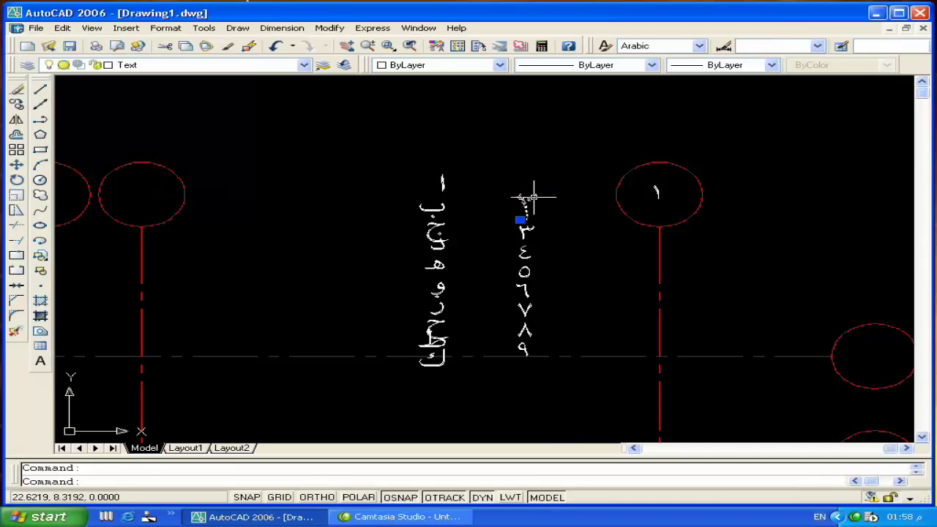
type("ma")
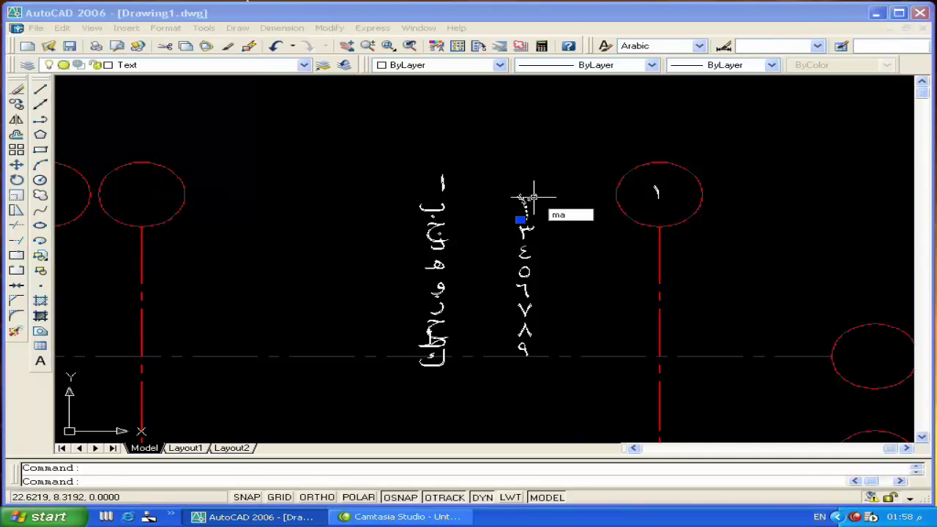
left_click(530, 199)
left_click(229, 48)
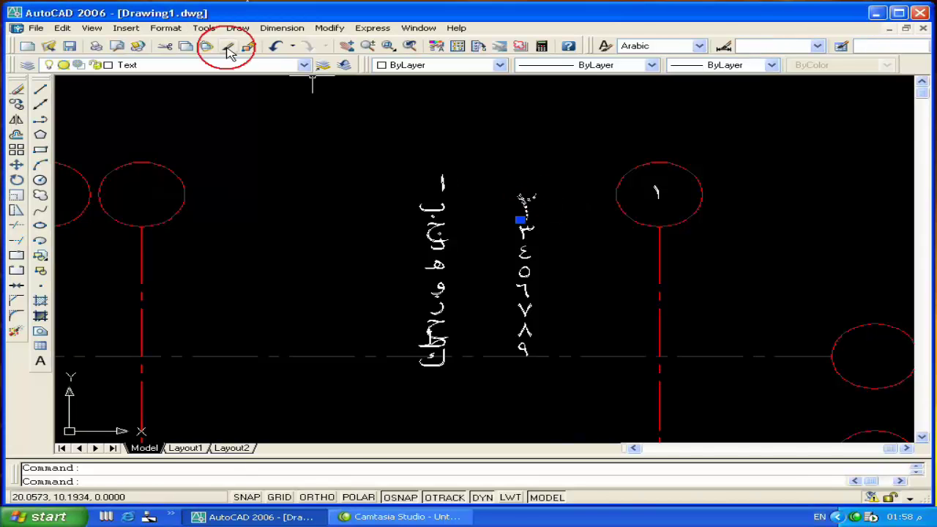
left_click(659, 193)
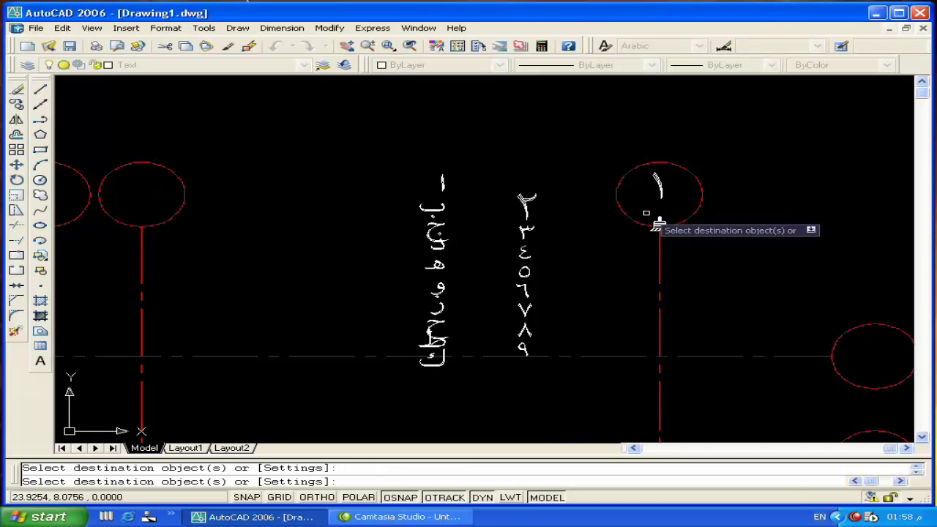
key("Return")
Move the bubbled ١ slightly lower inside its circle.
type("m")
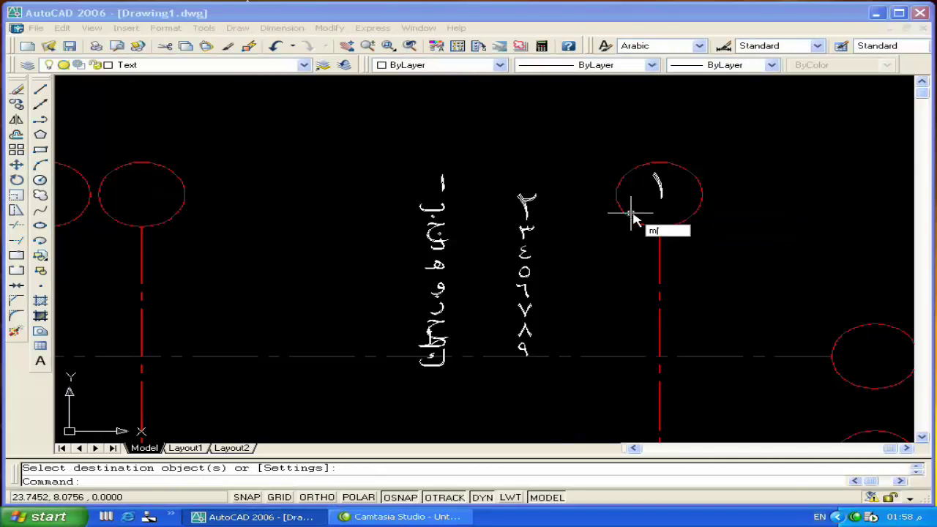
key("Return")
left_click(656, 187)
key("Return")
left_click(660, 189)
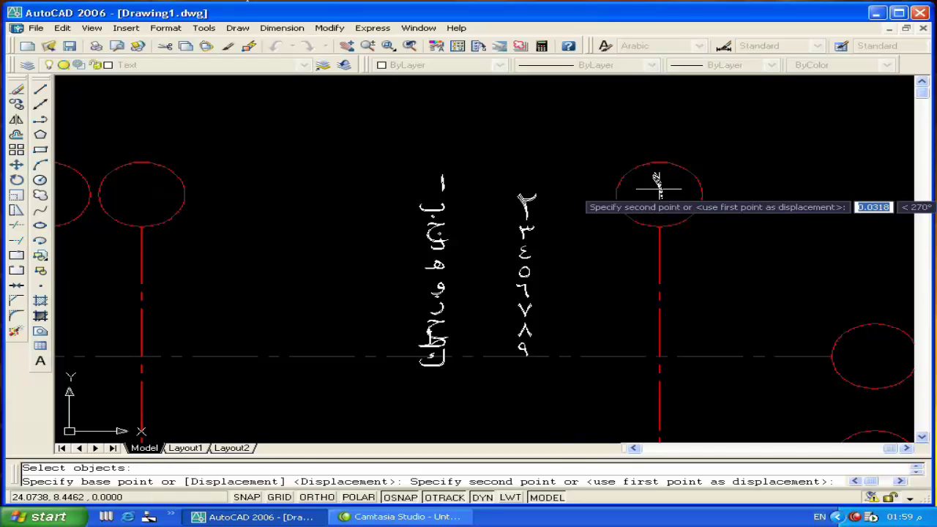
left_click(659, 192)
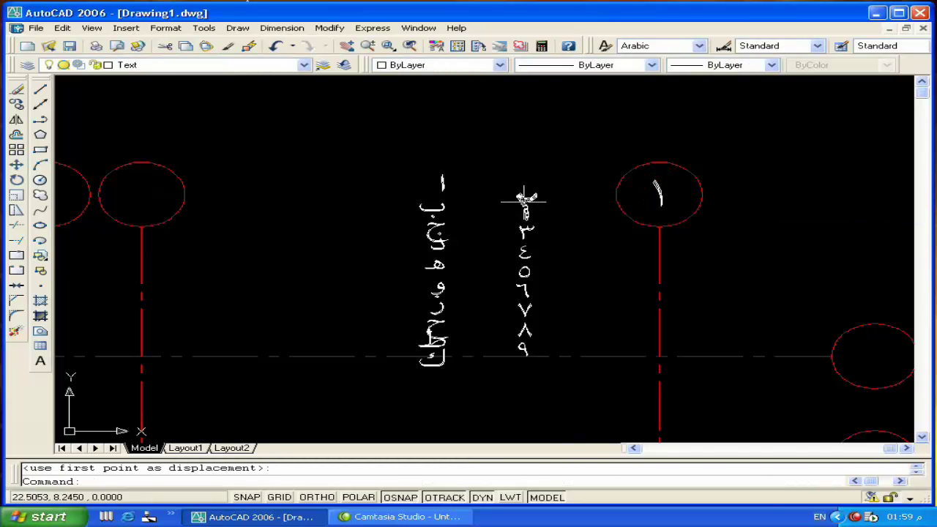
Match numerals ٣ to ٦ to numeral ٢'s properties.
middle_click_drag(525, 196, 548, 126)
left_click(548, 129)
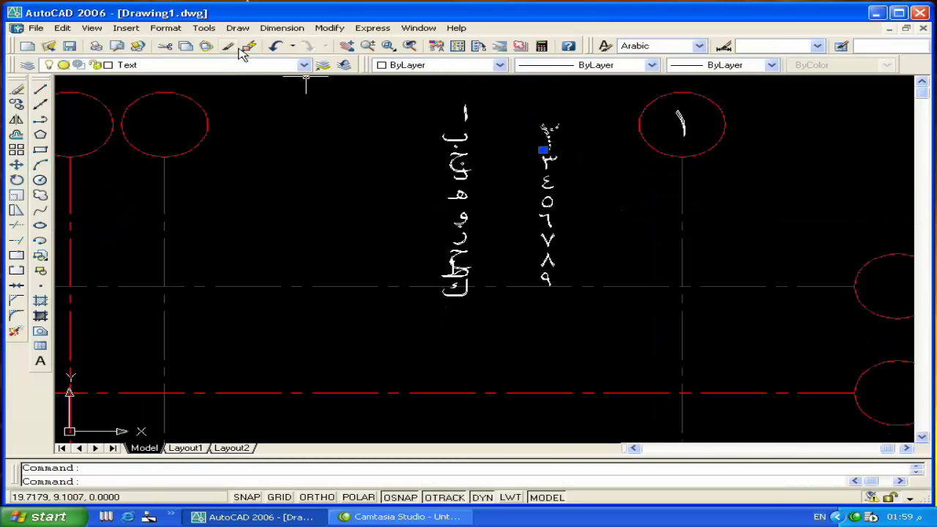
left_click(249, 46)
left_click(565, 157)
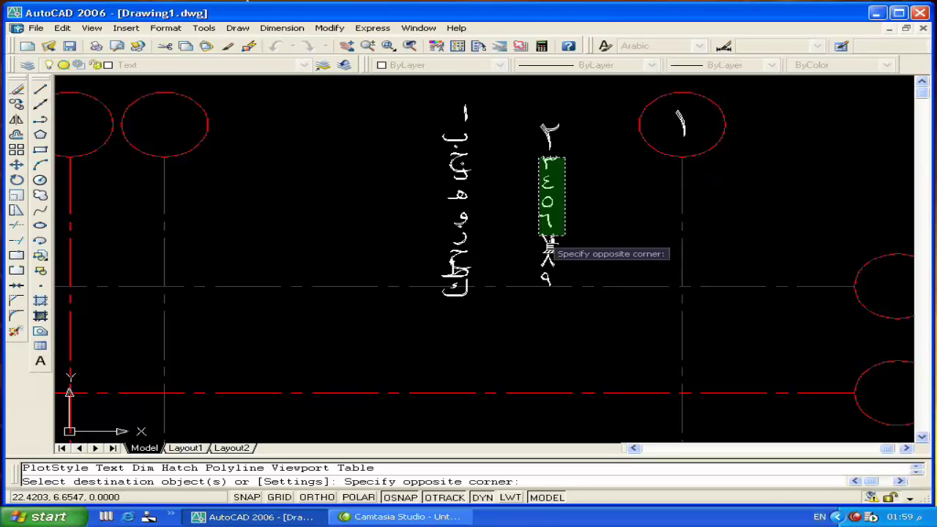
left_click(550, 285)
key("Return")
Move the numerals ٢ and ٣ into the second and third column bubbles.
middle_click_drag(509, 215, 707, 283)
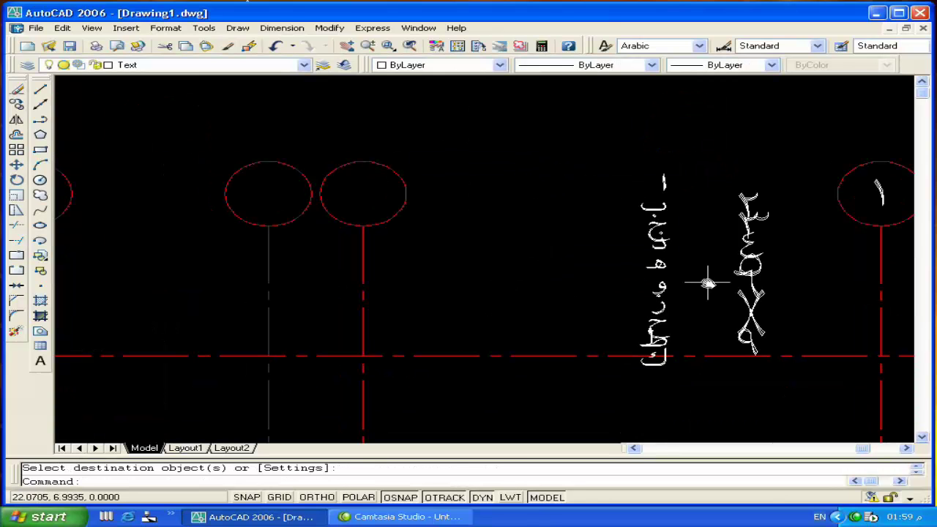
type("m")
key("Return")
left_click(755, 212)
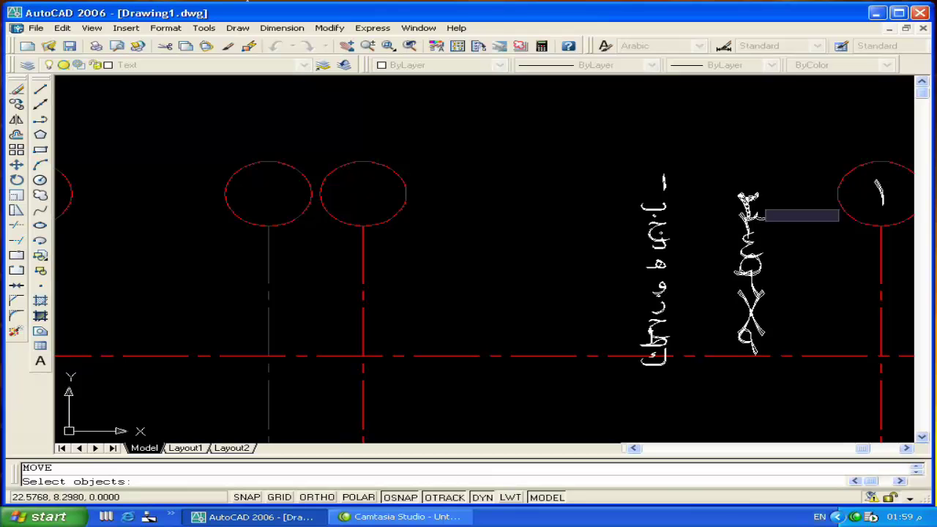
key("Return")
left_click(736, 197)
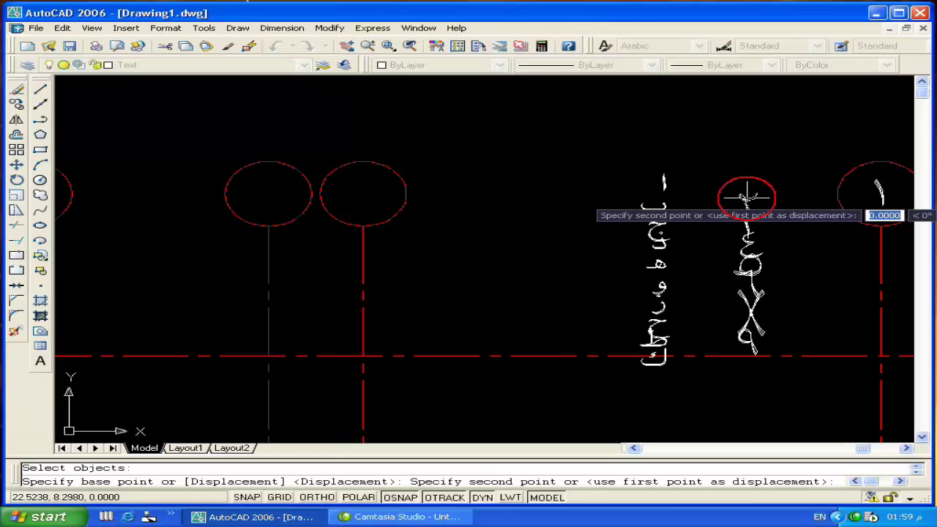
left_click(366, 190)
key("Return")
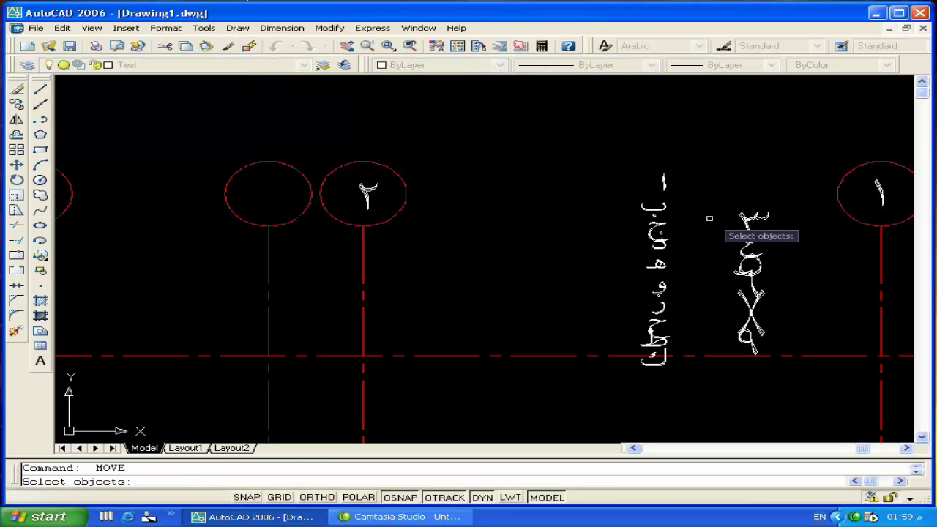
left_click(739, 211)
key("Return")
left_click(750, 216)
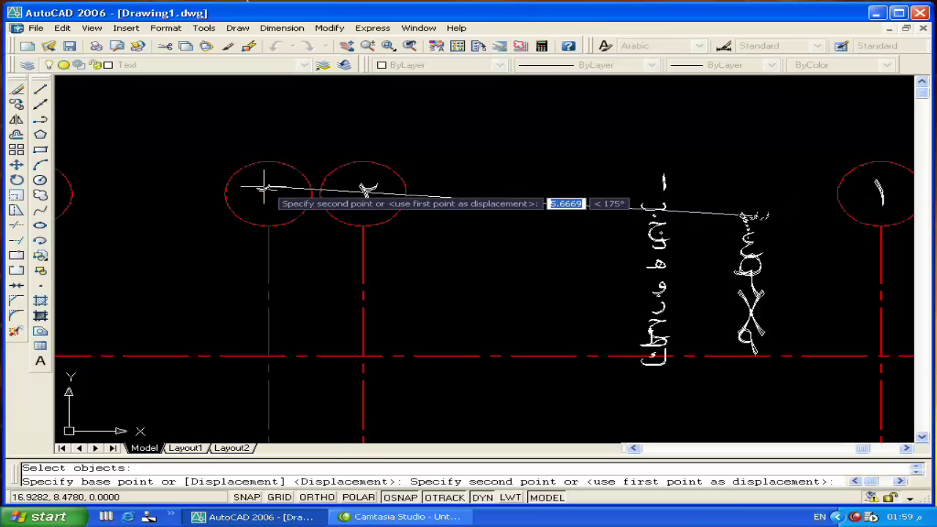
left_click(268, 195)
Shift the remaining numerals as a group closer to the empty column bubbles.
middle_click_drag(168, 229, 418, 232)
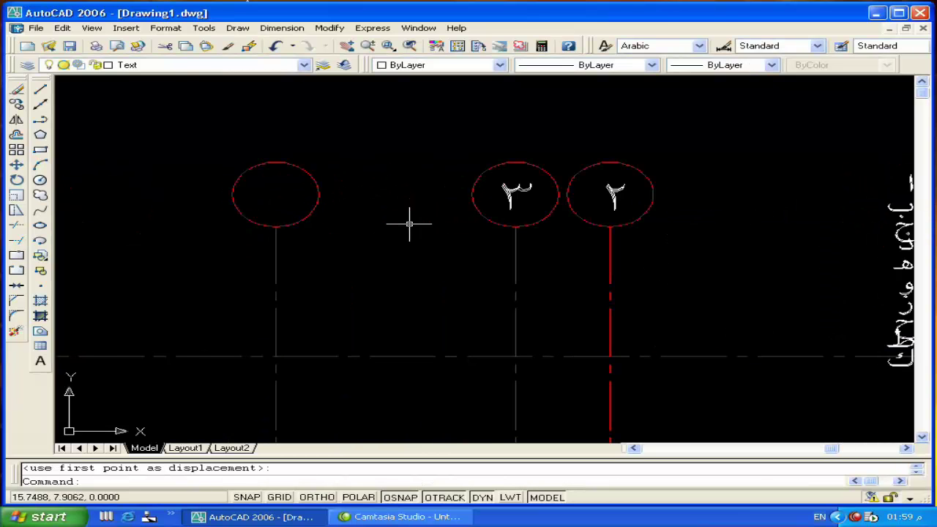
scroll(408, 223, "down", 5)
scroll(556, 252, "up", 5)
key("Return")
left_click(580, 135)
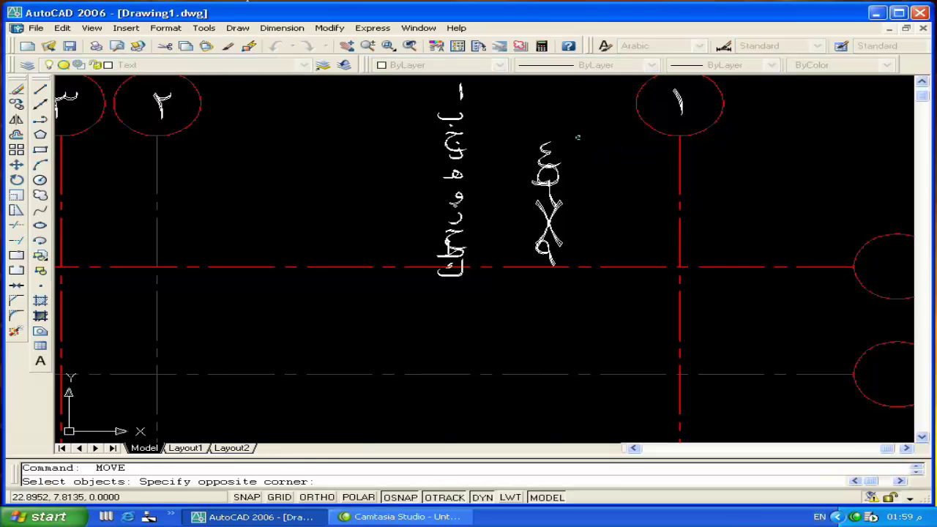
left_click(523, 256)
key("Return")
left_click(542, 213)
scroll(408, 203, "down", 5)
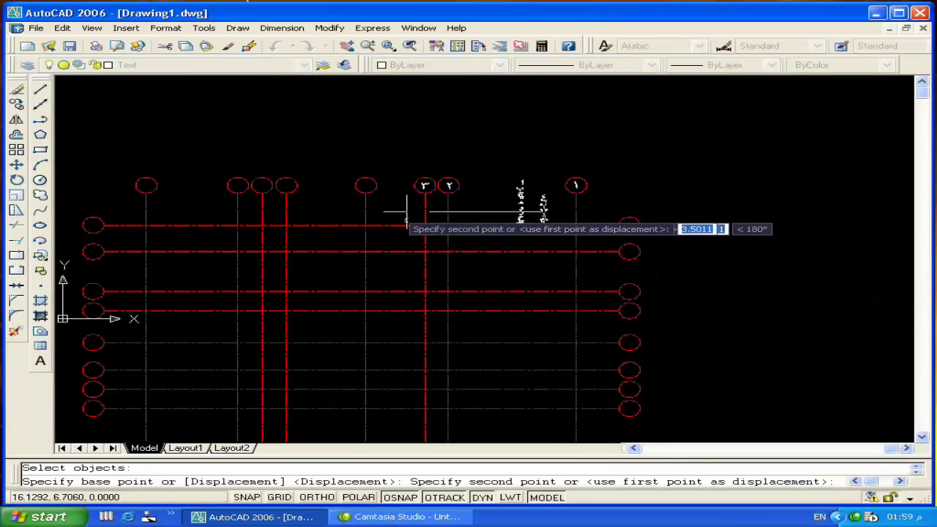
scroll(293, 184, "up", 3)
left_click(316, 196)
Move the numerals ٤ and ٥ into their column bubbles.
key("Return")
left_click(319, 184)
key("Return")
left_click(315, 165)
scroll(404, 165, "up", 2)
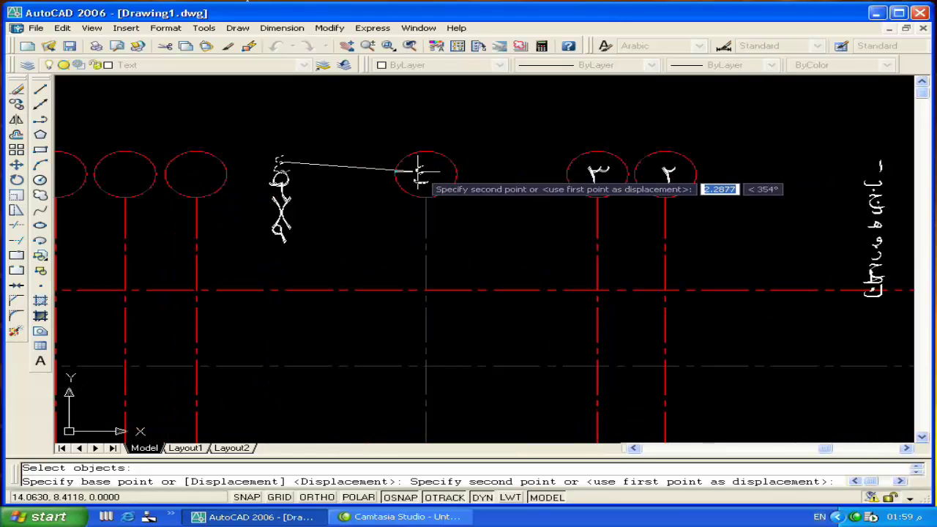
left_click(423, 171)
key("Return")
left_click(279, 183)
key("Return")
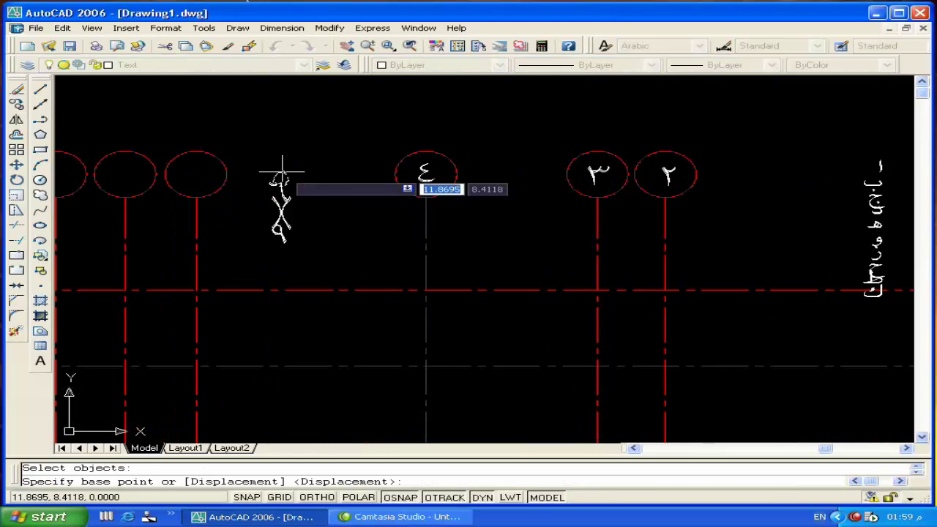
left_click(281, 176)
left_click(194, 172)
Move the numerals ٦ and ٧ into their column bubbles.
middle_click_drag(269, 183, 535, 195)
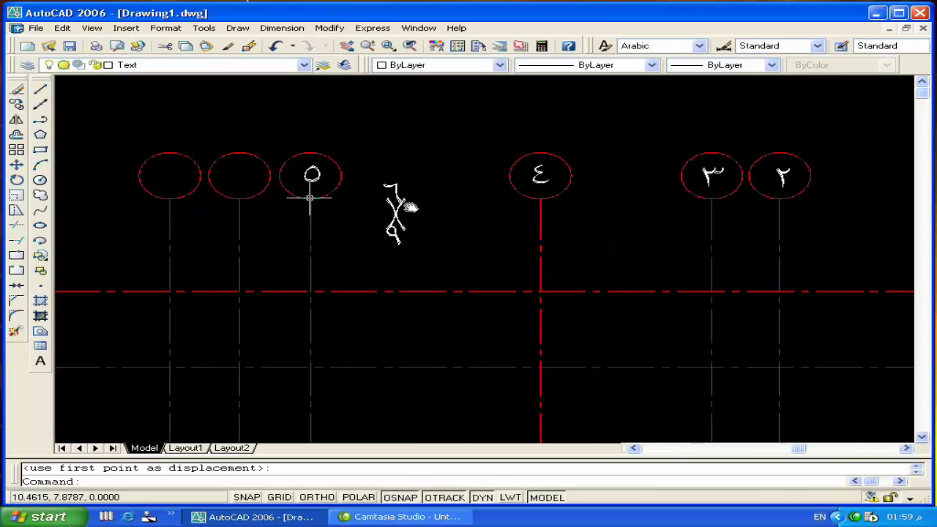
key("Return")
left_click(539, 197)
key("Return")
left_click(540, 195)
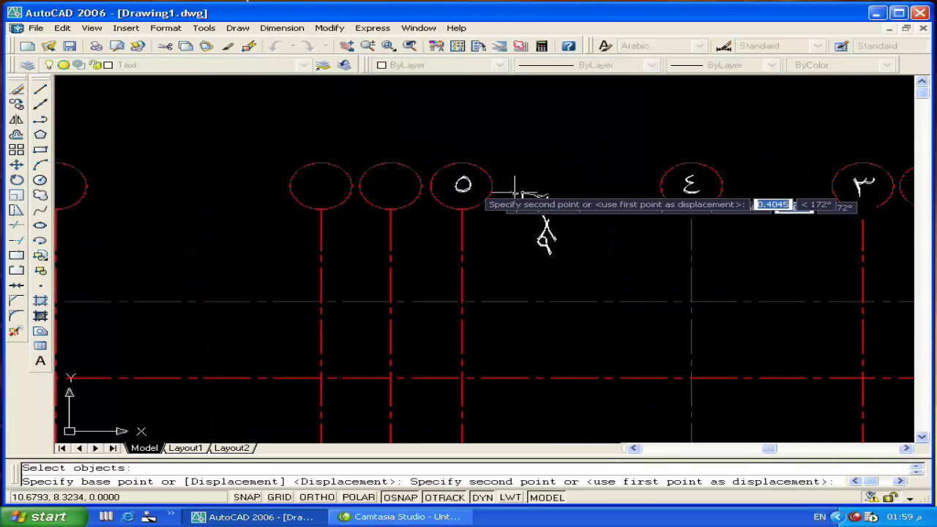
left_click(388, 182)
key("Return")
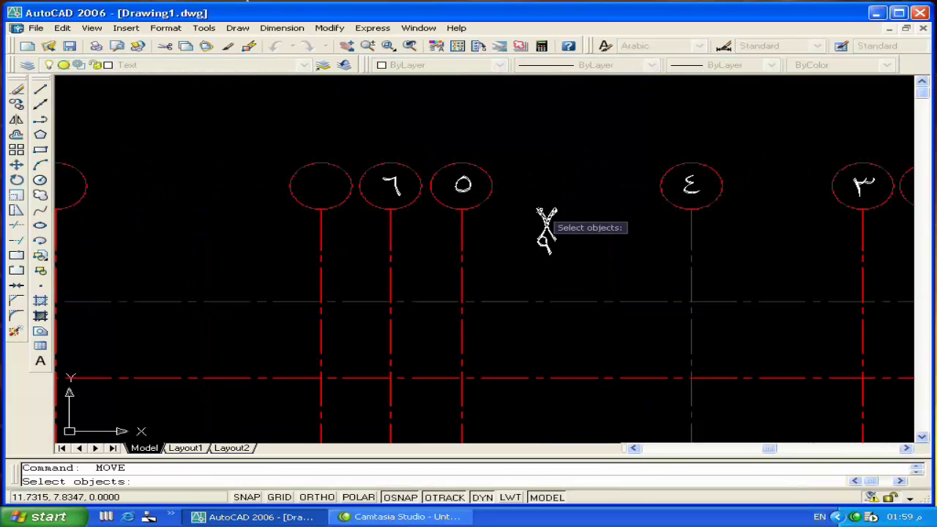
left_click(544, 220)
key("Return")
left_click(544, 211)
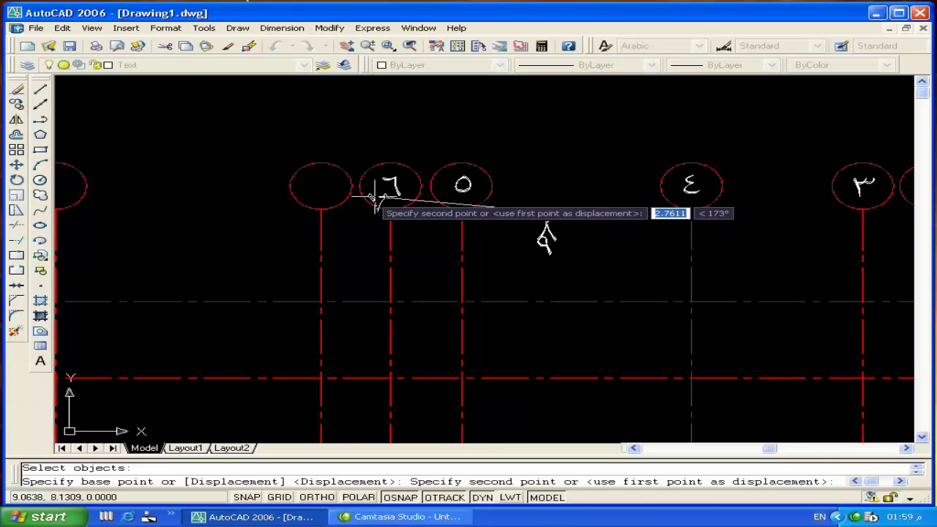
left_click(321, 189)
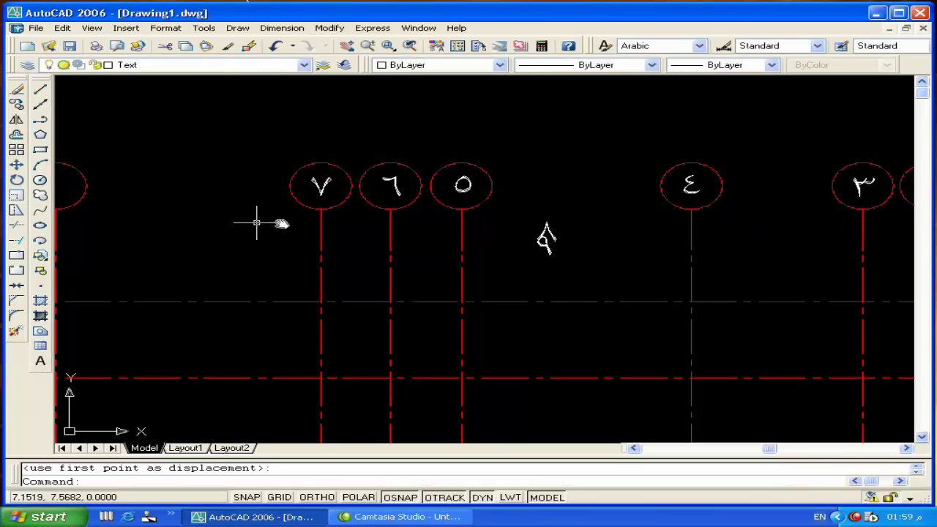
Move the numeral ٨ into the leftmost column bubble.
middle_click_drag(262, 220, 418, 220)
key("Return")
left_click(705, 233)
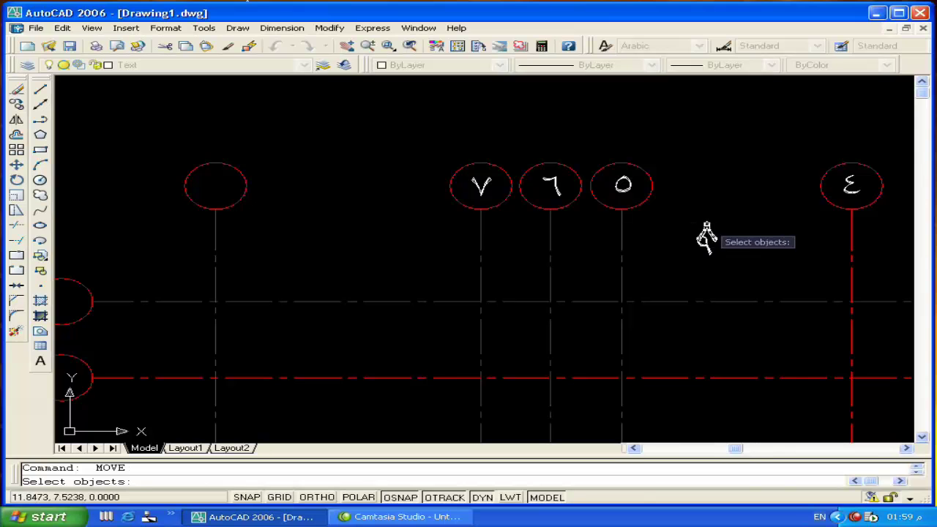
key("Return")
left_click(703, 230)
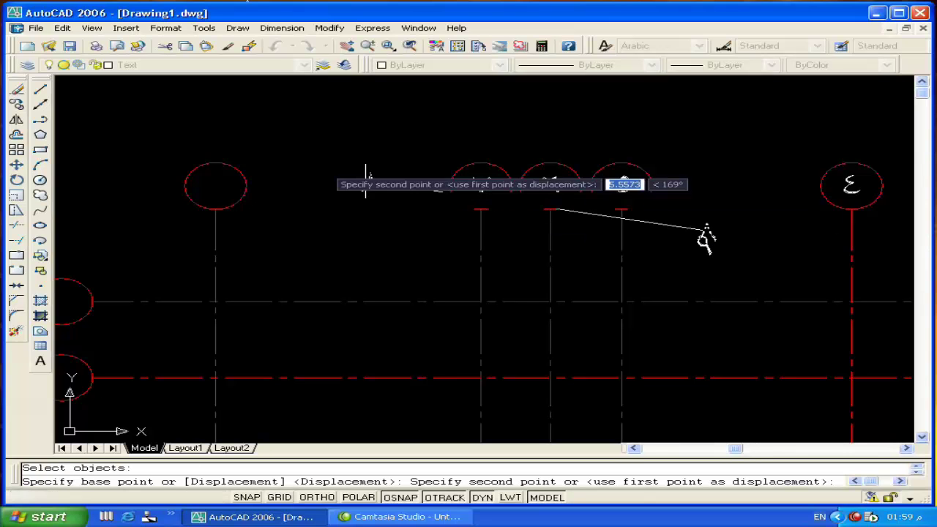
left_click(215, 181)
Window-select the leftover numeral ٩ and delete it.
middle_click_drag(215, 182, 387, 217)
scroll(659, 220, "down", 5)
scroll(538, 227, "up", 4)
left_click(477, 216)
left_click(471, 222)
key("Delete")
scroll(447, 202, "down", 2)
scroll(446, 202, "down", 2)
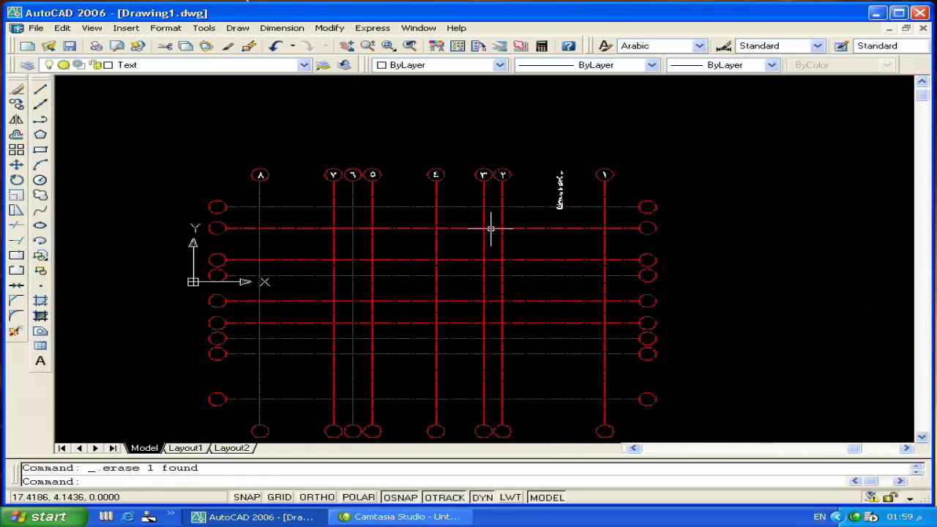
Match the vertical Arabic letter column's text properties to the bubbled numeral ١.
scroll(548, 172, "up", 3)
scroll(548, 172, "up", 2)
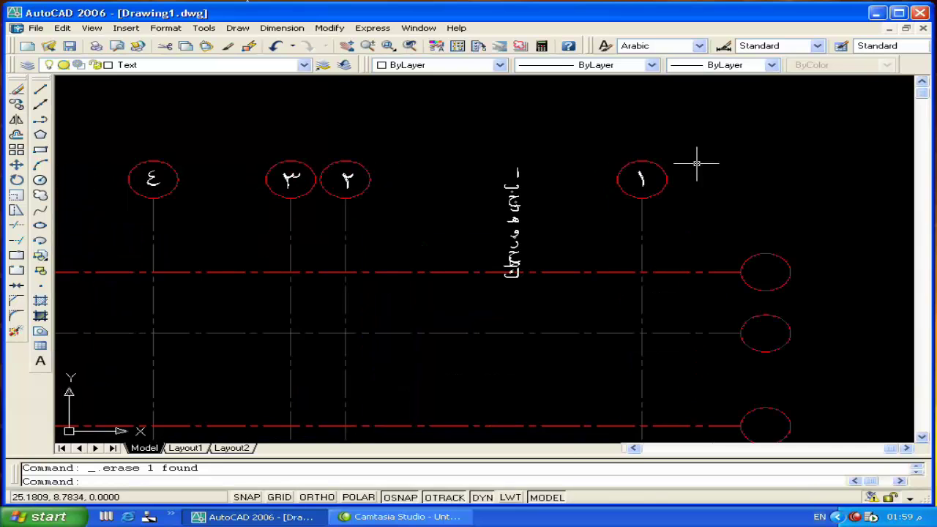
left_click(641, 175)
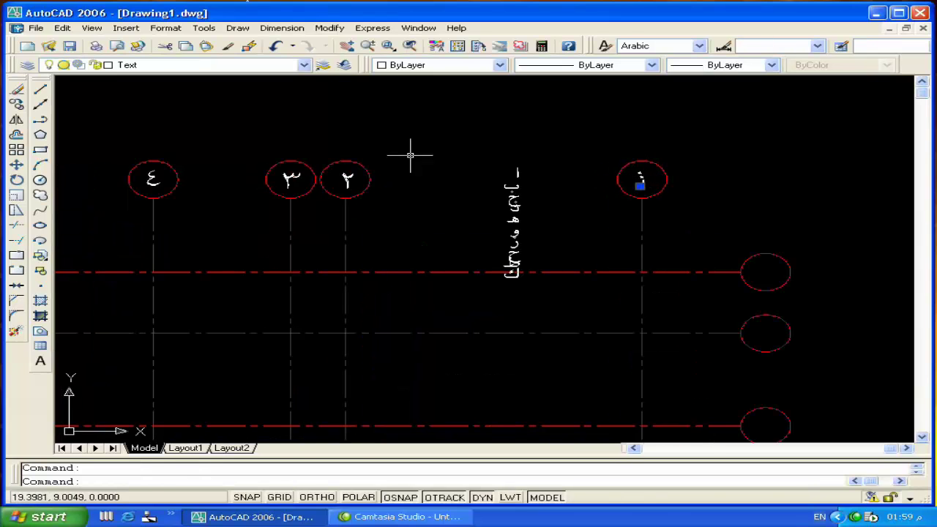
type("ma")
key("Return")
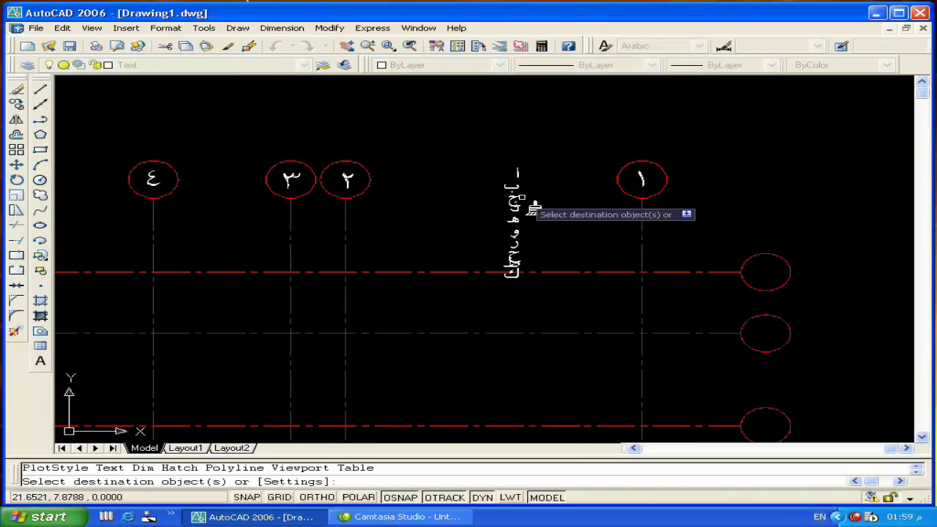
left_click(539, 153)
left_click(489, 277)
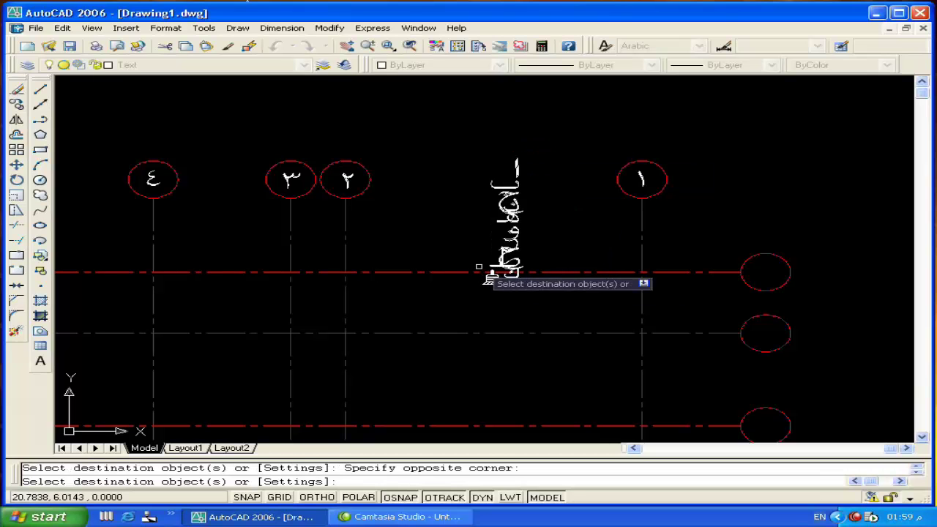
key("Return")
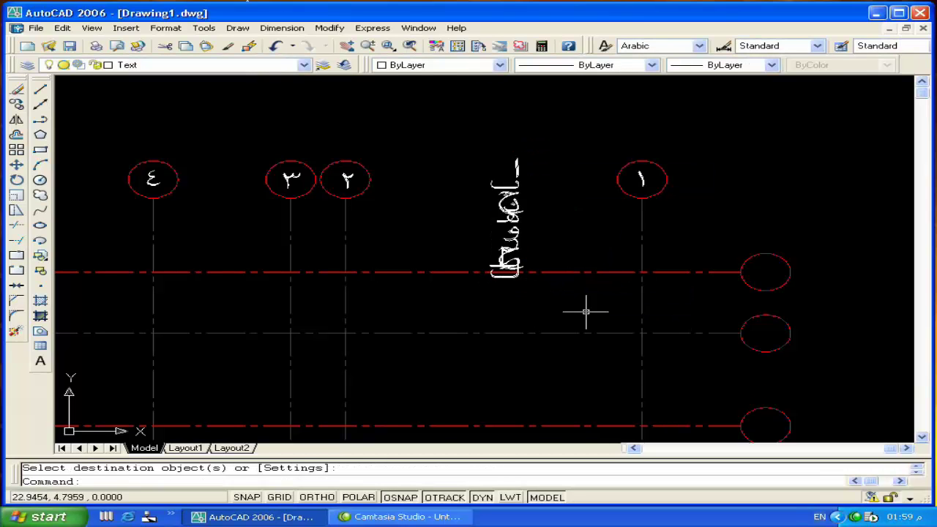
middle_click_drag(586, 314, 377, 268)
Move the first letter and ب into the top two row bubbles.
left_click(311, 126)
key("Return")
left_click(317, 119)
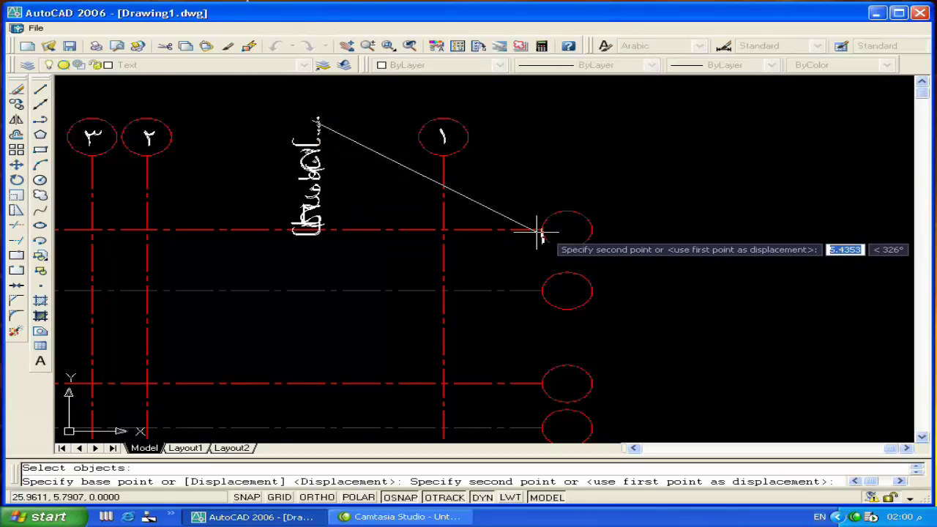
left_click(567, 229)
key("Return")
left_click(311, 143)
key("Return")
left_click(312, 143)
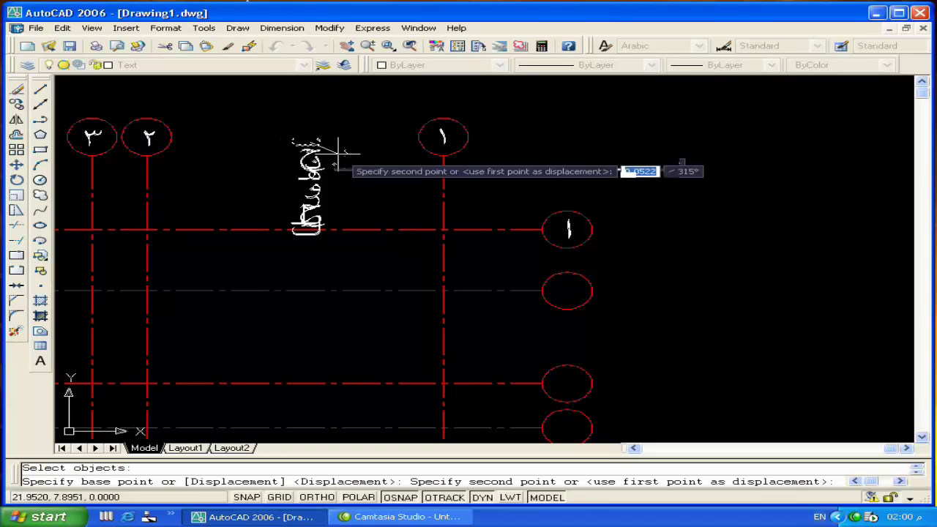
left_click(569, 291)
Move the letter ج into the third row bubble.
key("Return")
left_click(311, 153)
key("Return")
left_click(316, 166)
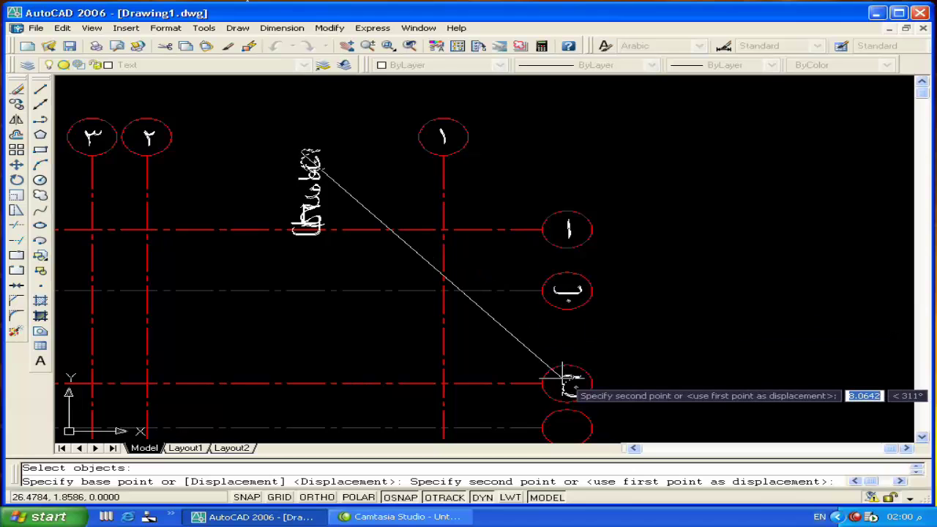
scroll(560, 377, "up", 2)
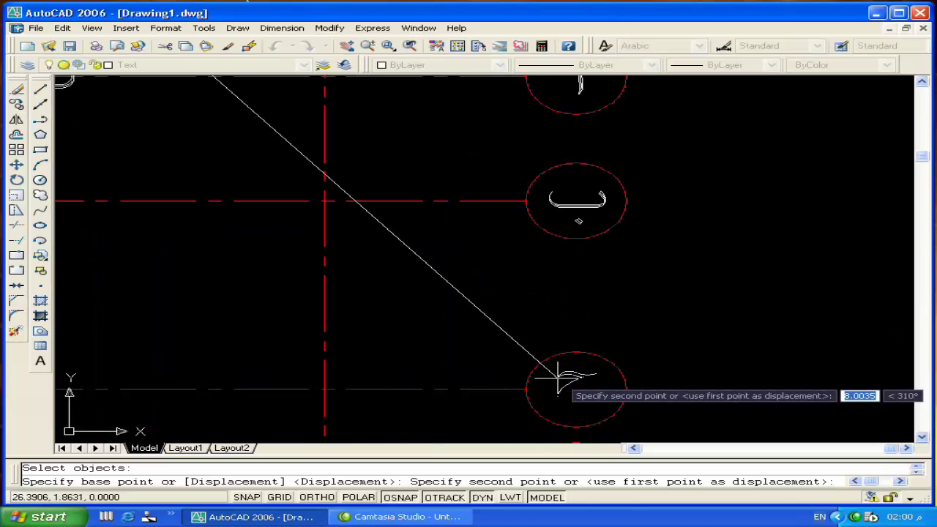
left_click(560, 376)
scroll(464, 322, "down", 3)
scroll(344, 252, "up", 2)
Shift the remaining letters as a group beside the row bubbles.
key("Return")
left_click(348, 282)
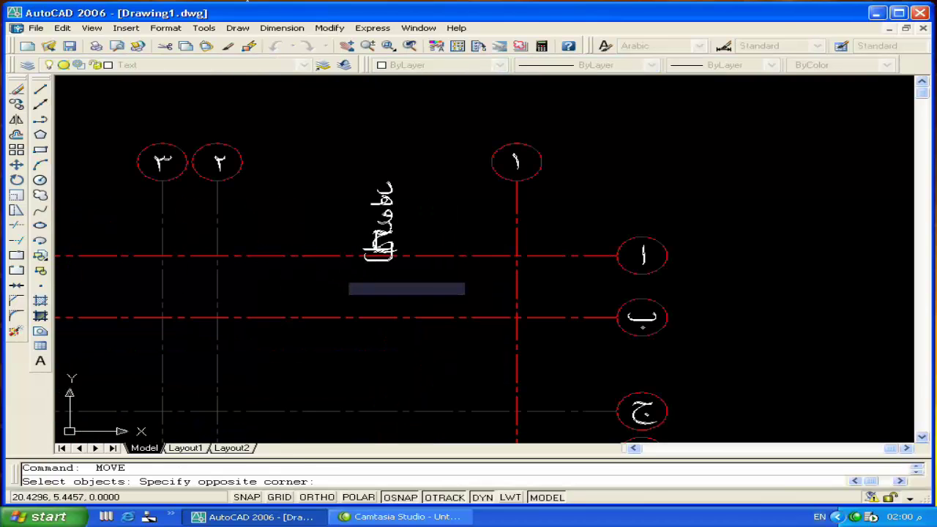
left_click(417, 164)
key("Return")
left_click(384, 220)
scroll(456, 241, "down", 3)
scroll(546, 301, "up", 2)
scroll(534, 307, "up", 1)
left_click(558, 278)
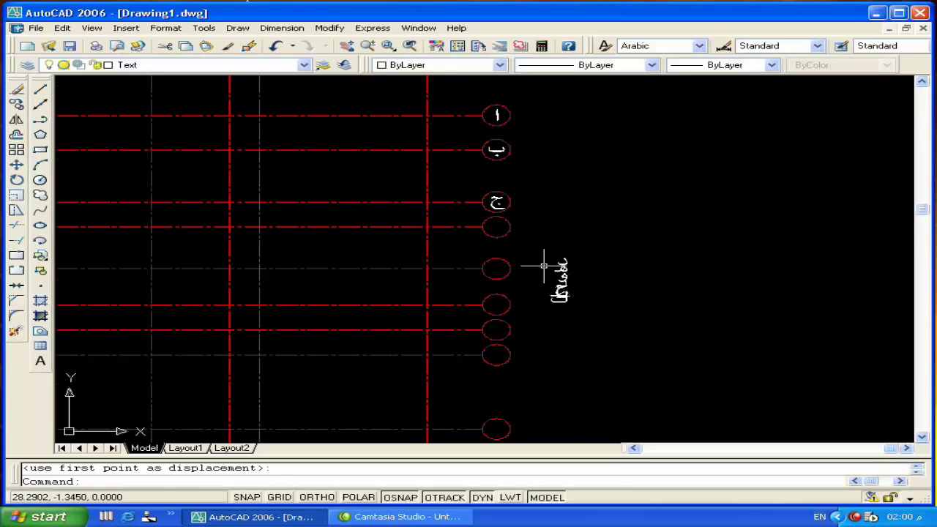
scroll(544, 265, "up", 2)
Move the next letter and ه into their row bubbles.
key("Return")
left_click(607, 269)
key("Return")
left_click(607, 254)
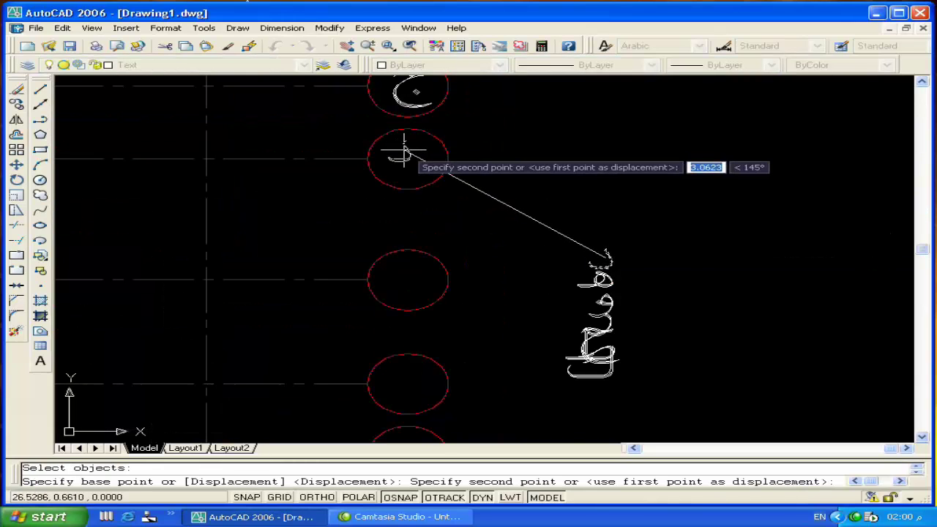
left_click(404, 154)
key("Return")
left_click(597, 281)
key("Return")
left_click(596, 280)
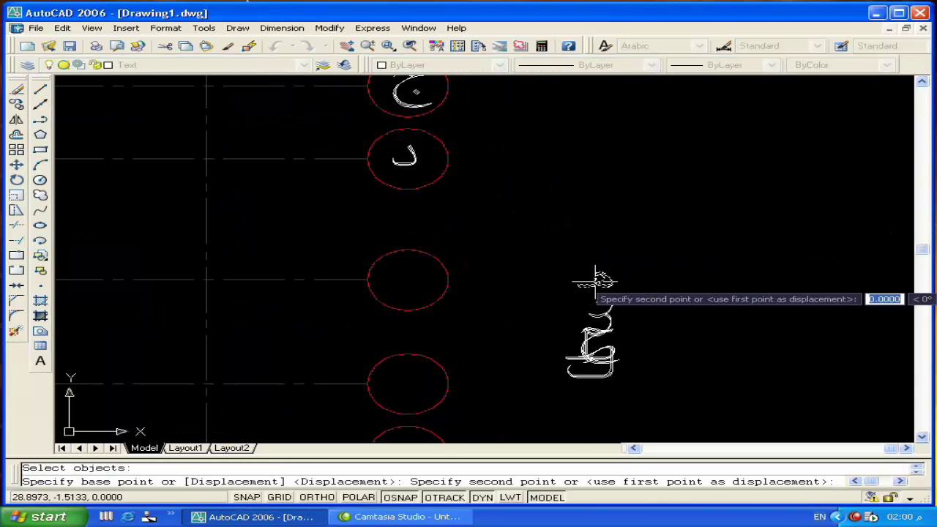
left_click(408, 275)
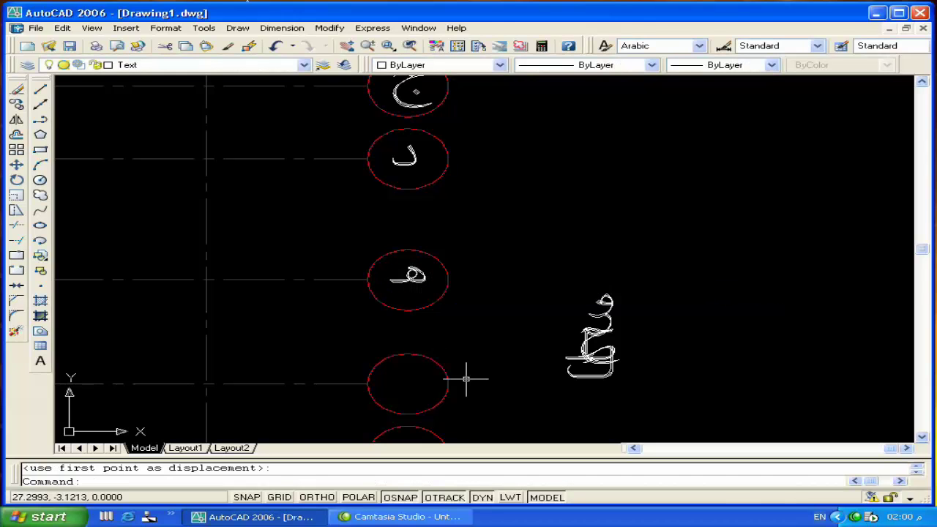
Move the letters و and ز into their row bubbles.
middle_click_drag(465, 378, 454, 273)
key("Return")
left_click(592, 198)
key("Return")
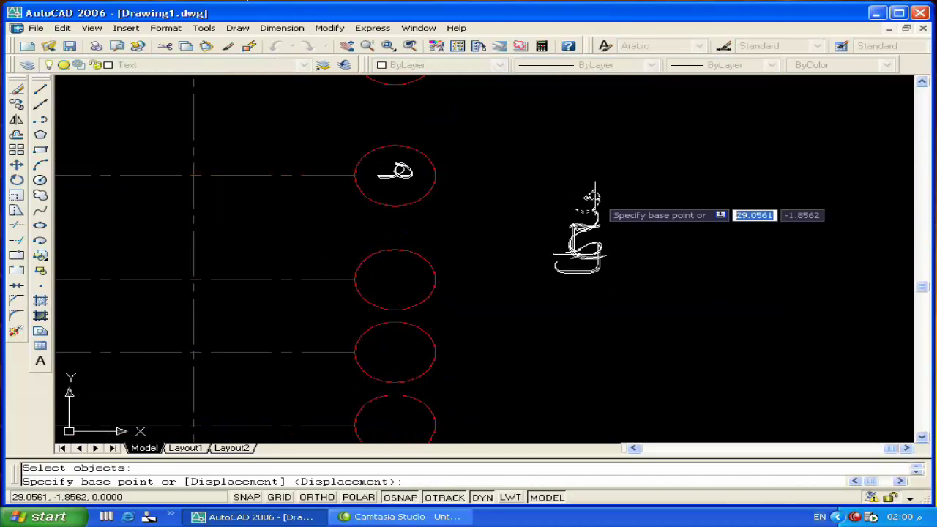
left_click(593, 198)
left_click(394, 275)
key("Return")
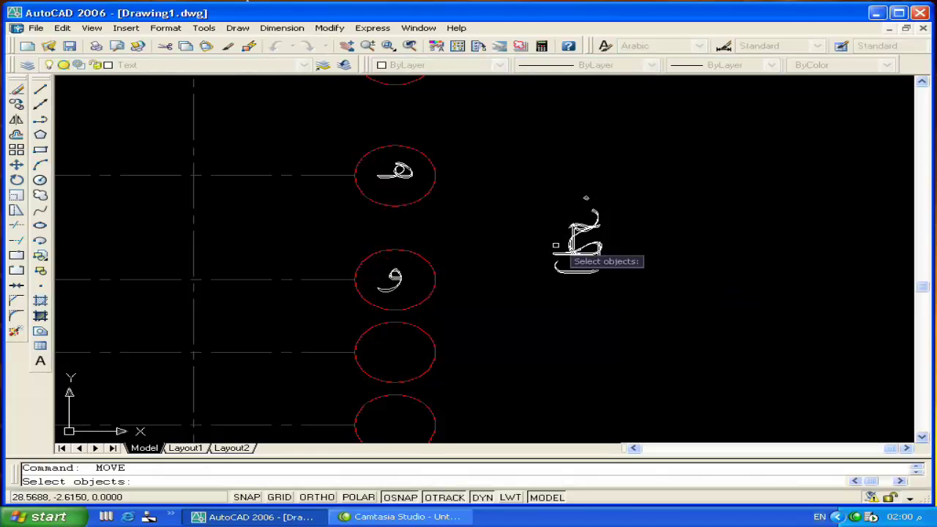
left_click(591, 219)
key("Return")
left_click(593, 210)
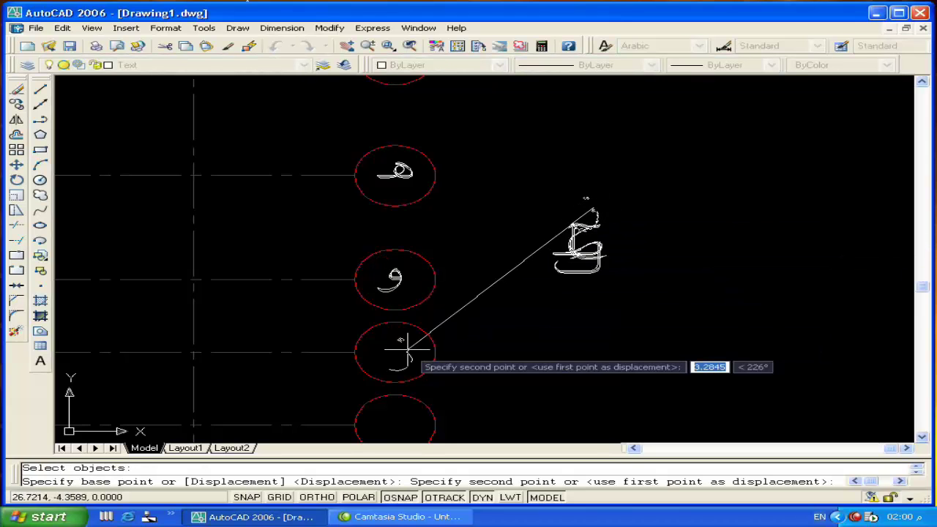
left_click(407, 350)
Move the letter ح into its row bubble.
middle_click_drag(481, 407, 474, 302)
key("Return")
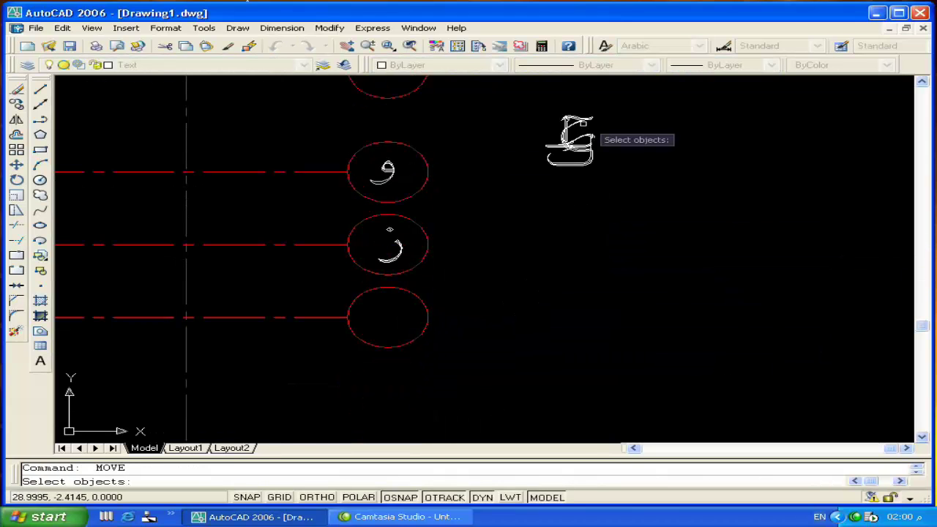
left_click(582, 124)
key("Return")
left_click(555, 153)
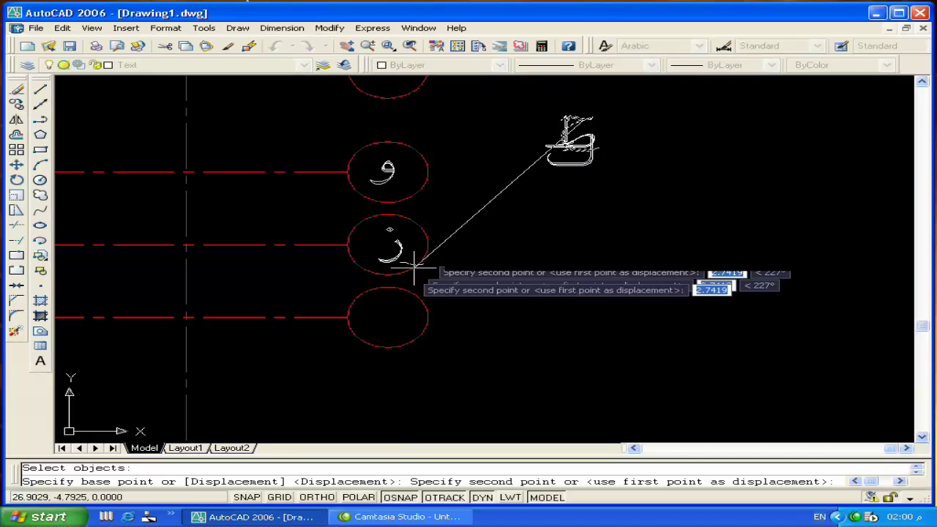
left_click(388, 302)
Move the letter ط into the lowest row bubble.
key("Return")
left_click(562, 146)
key("Return")
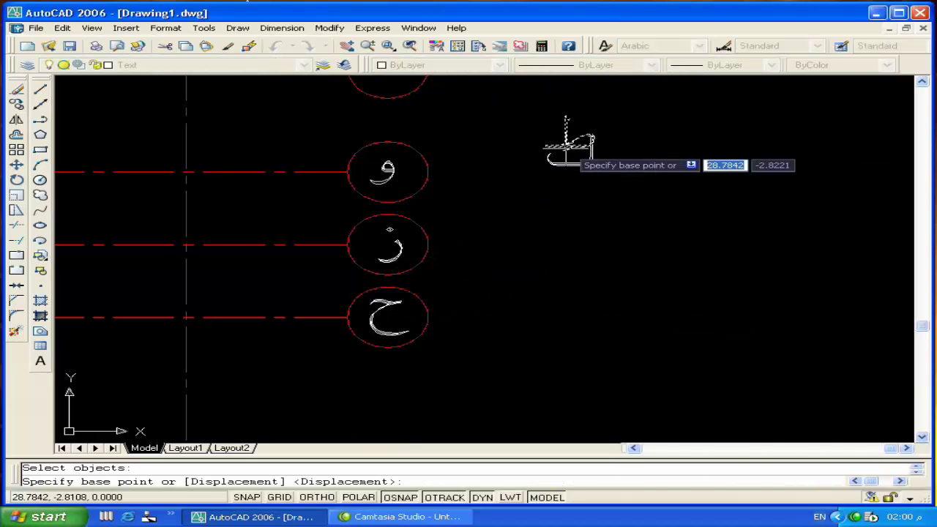
left_click(566, 146)
scroll(440, 285, "down", 2)
scroll(419, 287, "up", 3)
scroll(418, 278, "up", 1)
left_click(415, 275)
Window-select the leftover stray text and delete it.
key("Return")
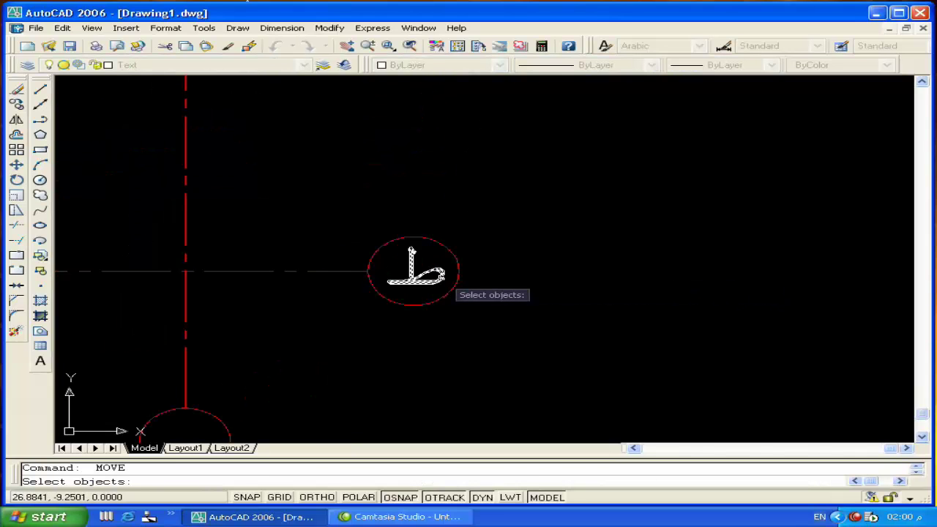
scroll(439, 278, "down", 3)
key("Escape")
scroll(488, 176, "up", 2)
left_click(536, 178)
left_click(469, 249)
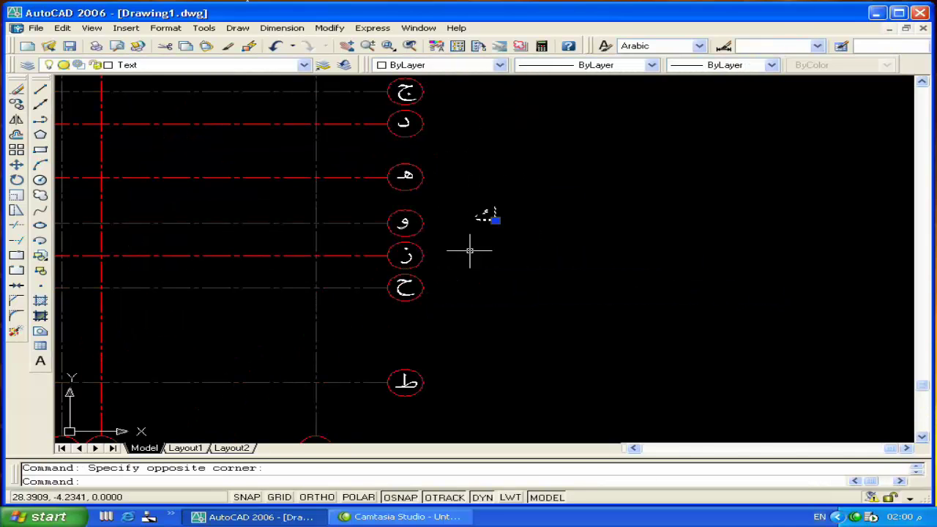
key("Delete")
mouse_move(316, 205)
middle_mouse_down()
mouse_move(442, 347)
mouse_move(435, 164)
mouse_move(558, 266)
mouse_move(599, 254)
middle_mouse_up()
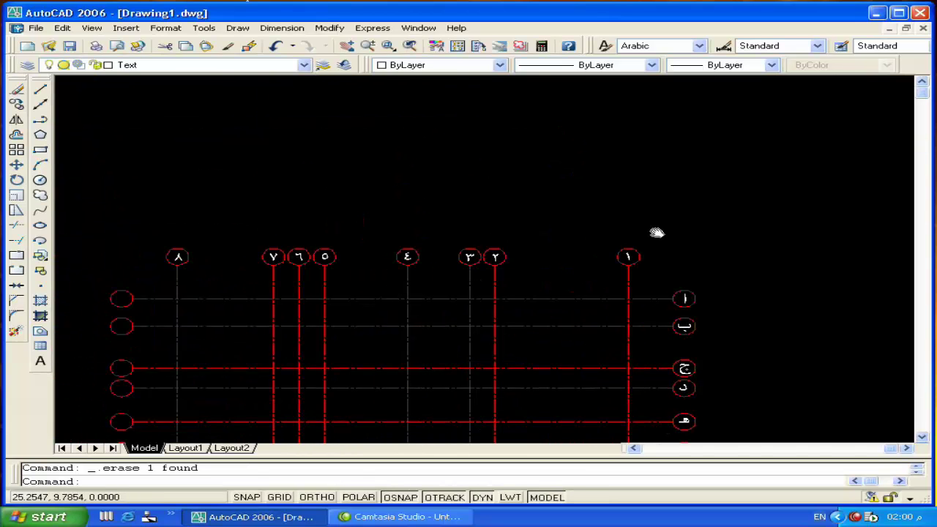
Select the column numerals ١ to ٧ in the top bubbles.
left_click(627, 255)
left_click(494, 256)
left_click(471, 257)
left_click(409, 257)
left_click(326, 257)
left_click(298, 257)
left_click(273, 257)
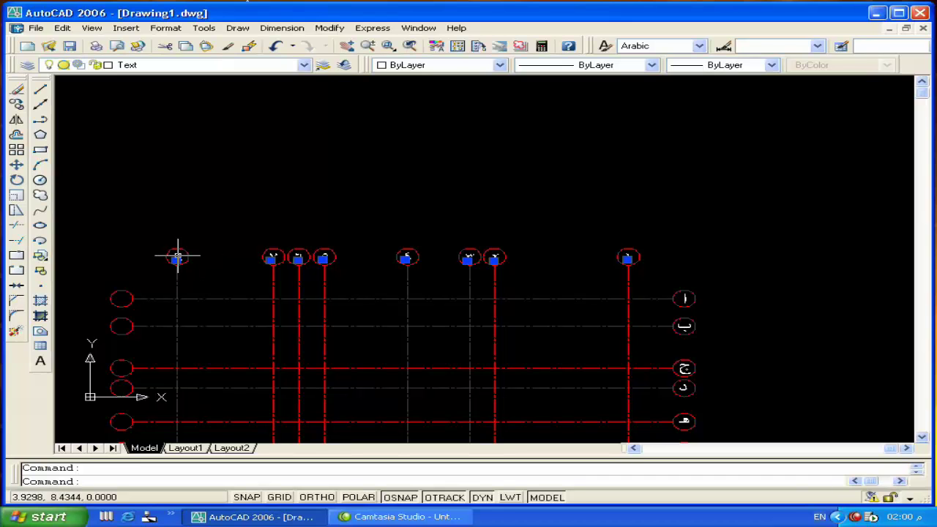
Copy the numerals from base point bubble ٨ into the matching bottom column bubbles.
type("co")
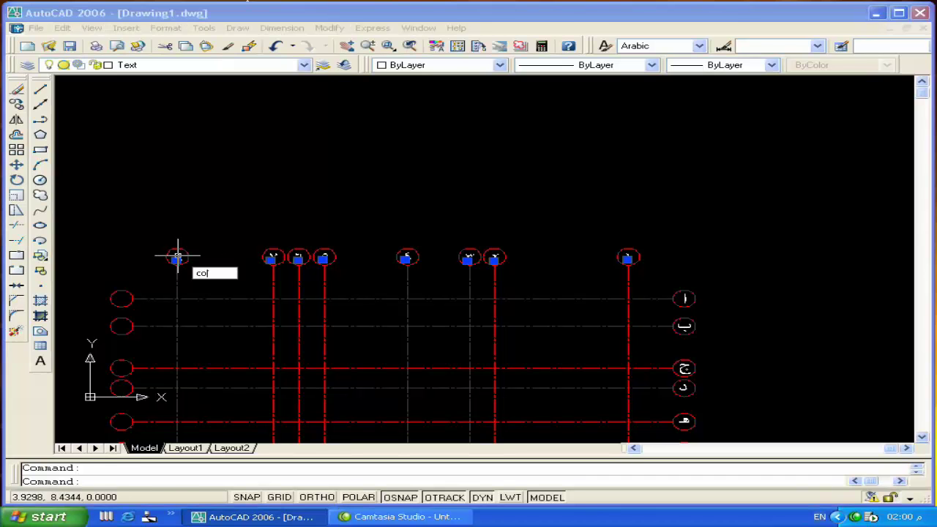
key("Return")
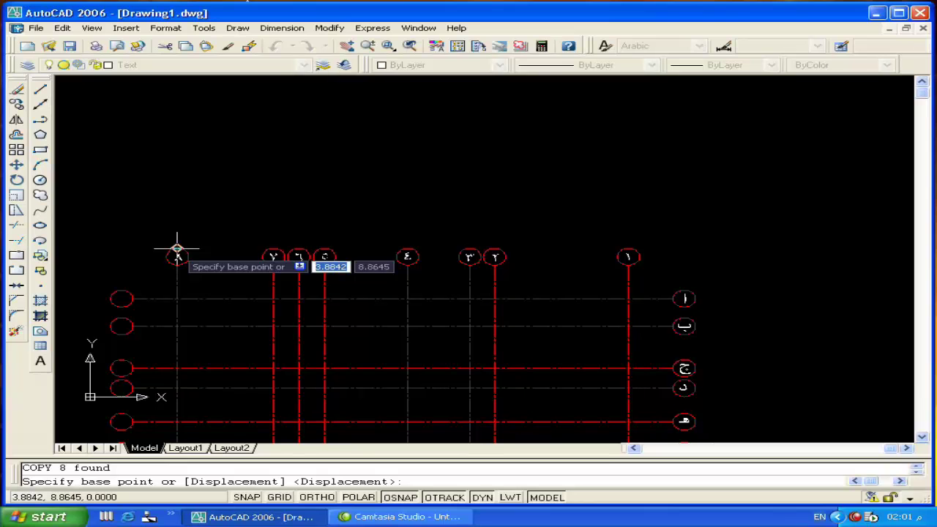
left_click(177, 251)
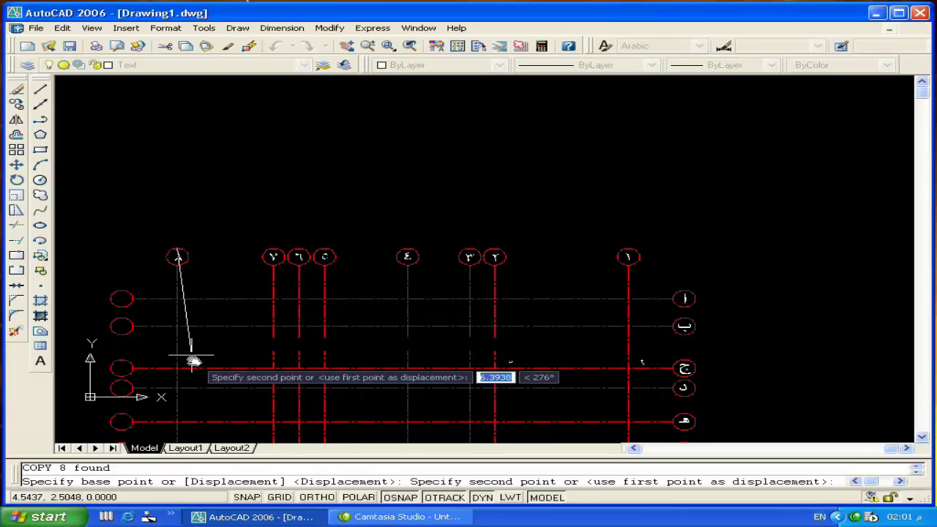
middle_click_drag(188, 359, 257, 102)
left_click(244, 330)
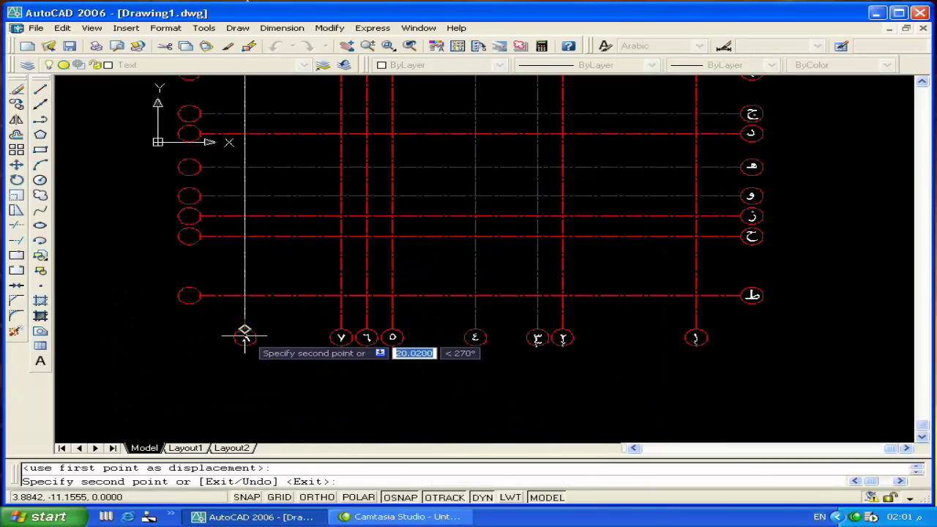
key("Return")
mouse_move(733, 374)
middle_mouse_down()
mouse_move(556, 429)
mouse_move(508, 425)
middle_mouse_up()
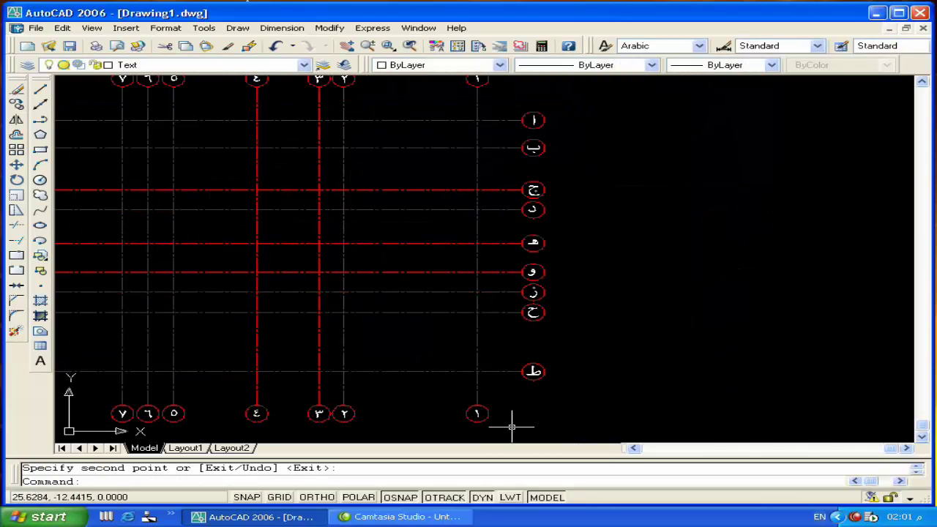
Select the Arabic row letters ا through ط in the right-hand bubbles.
left_click(533, 310)
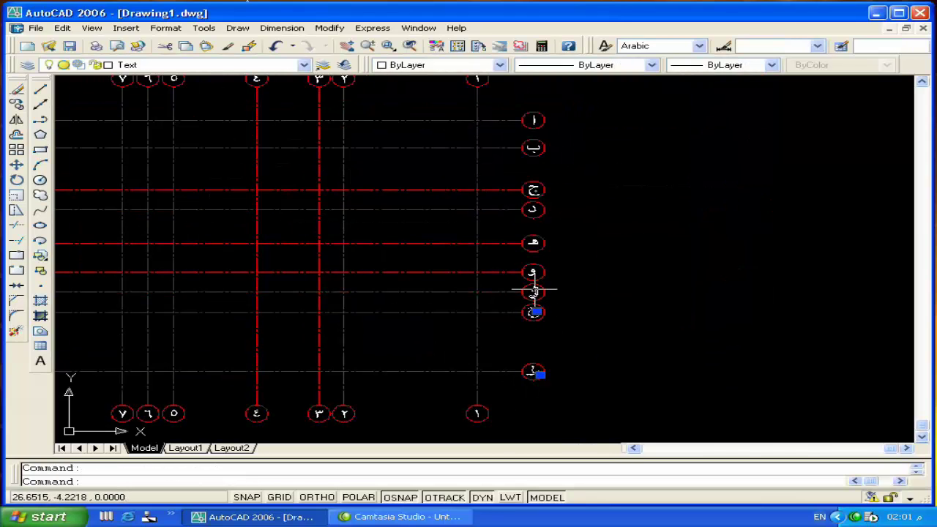
left_click(535, 292)
left_click(534, 272)
left_click(534, 243)
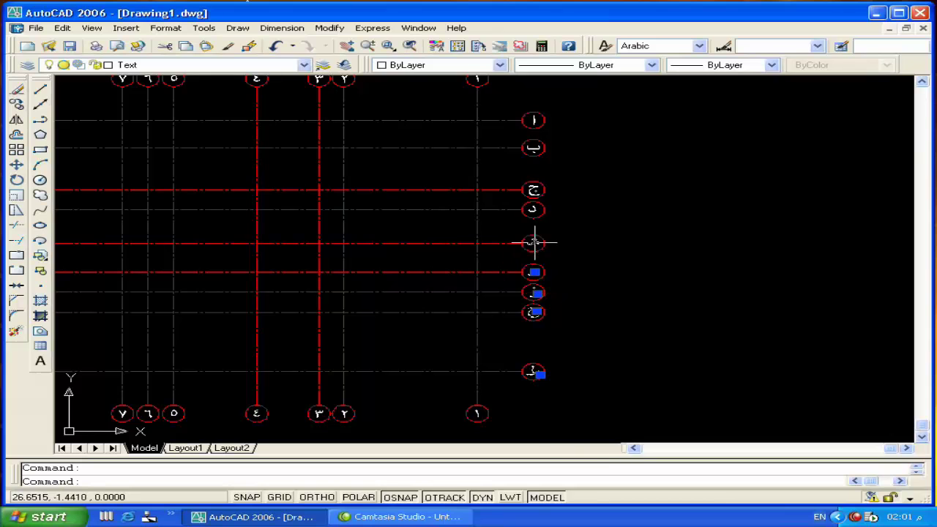
left_click(533, 210)
left_click(534, 190)
left_click(534, 148)
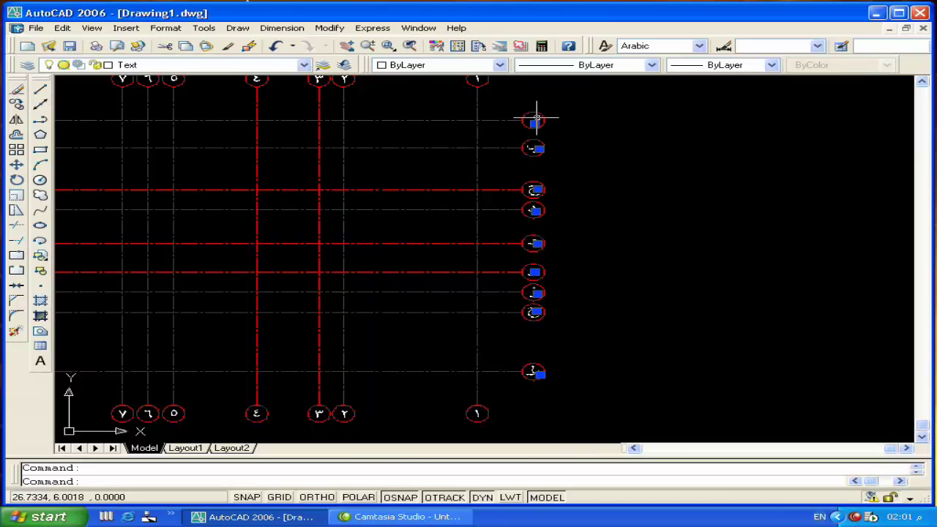
Copy the row letters from base point bubble ا into the matching left-hand bubbles.
type("c")
key("Return")
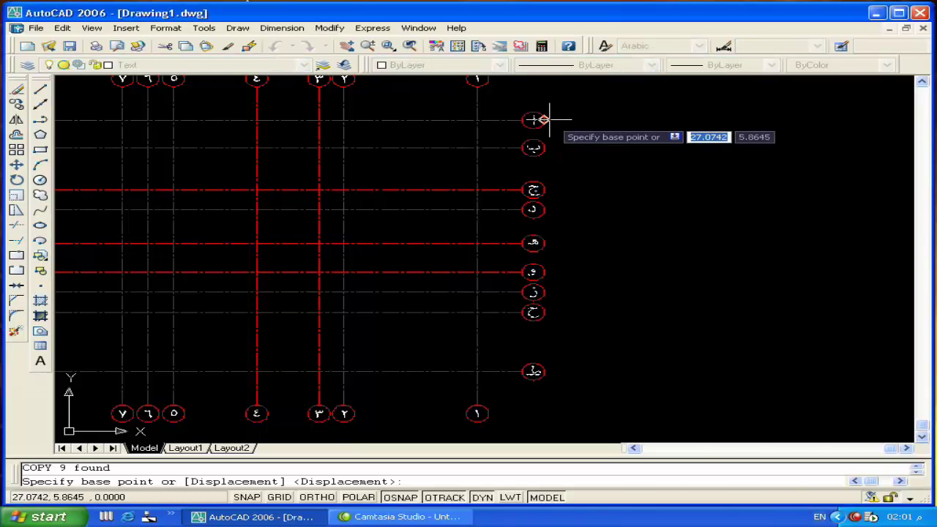
left_click(535, 119)
middle_click_drag(497, 205, 798, 257)
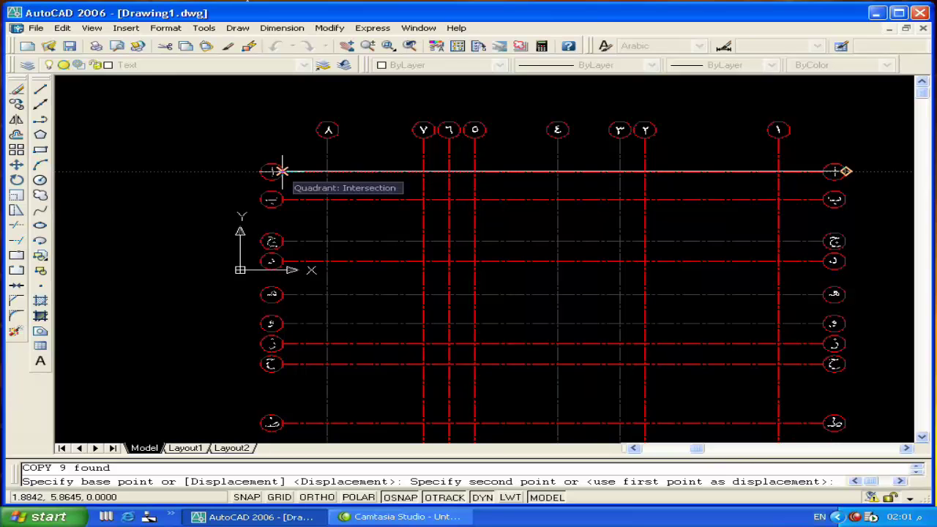
left_click(282, 171)
key("Return")
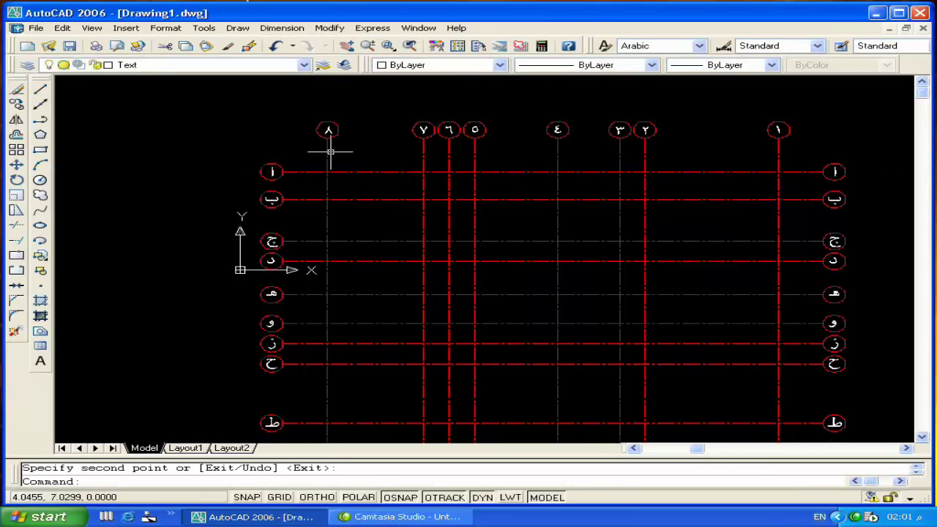
Zoom in on the grid and erase the letter in the top-left bubble.
middle_click_drag(382, 224, 351, 235)
scroll(289, 183, "up", 5)
scroll(295, 187, "up", 1)
left_click(296, 187)
key("Delete")
Undo back to restore the erased letter ا in the top-left bubble, then recenter the grid.
left_click(276, 46)
left_click(277, 47)
left_click(278, 48)
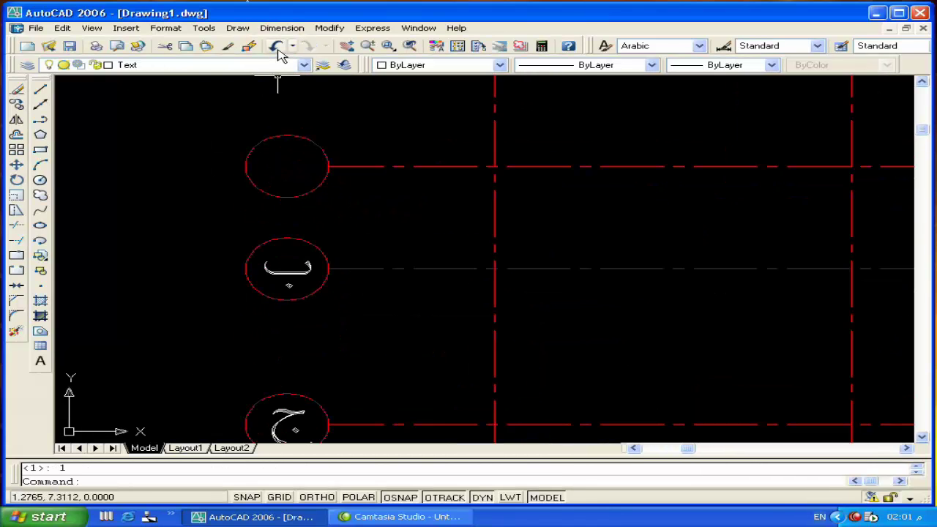
left_click(278, 47)
left_click(277, 48)
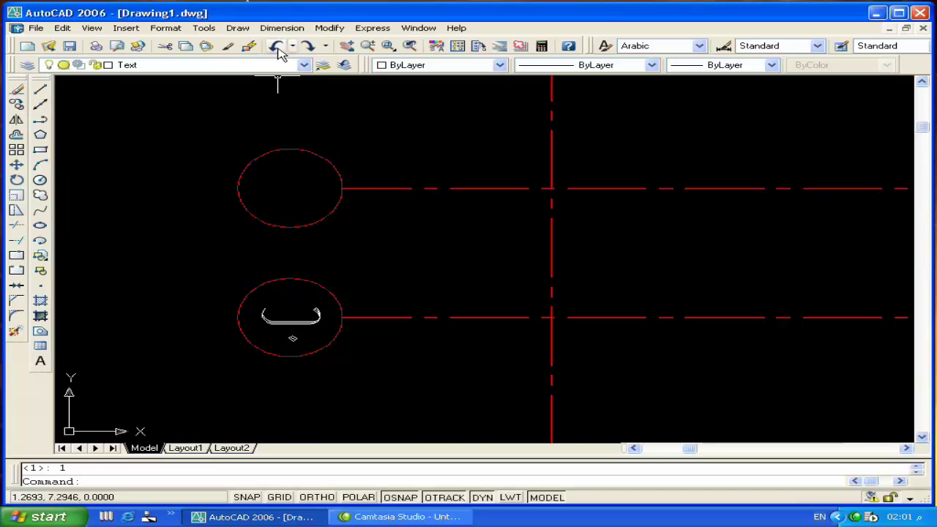
left_click(277, 48)
scroll(351, 198, "down", 3)
mouse_move(351, 199)
middle_mouse_down()
mouse_move(290, 173)
mouse_move(481, 241)
mouse_move(454, 262)
mouse_move(455, 246)
middle_mouse_up()
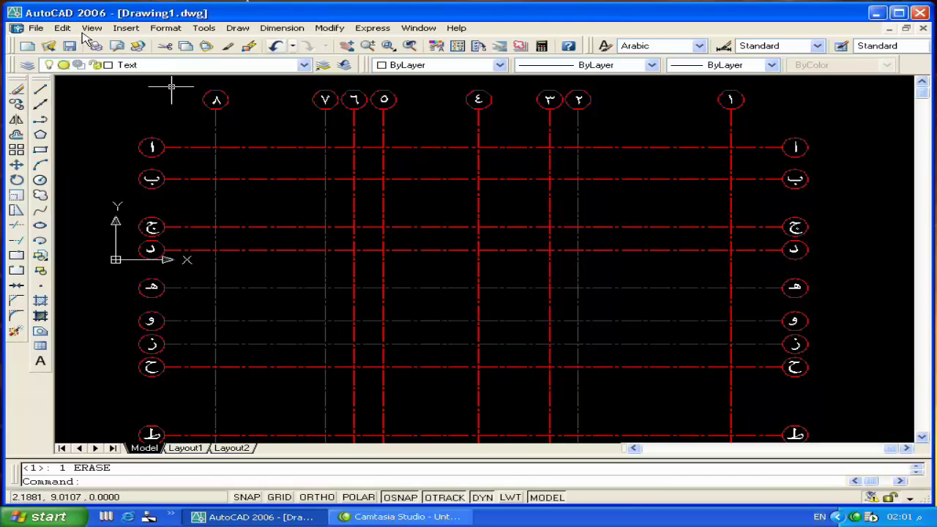
Show the default Save as format list under Options, Open and Save (currently AutoCAD 2000/LT2000).
left_click(209, 31)
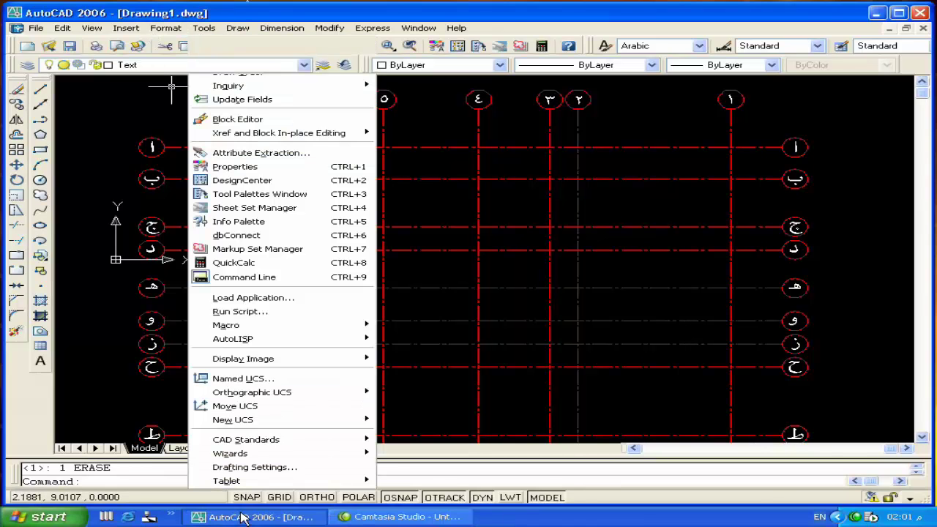
left_click(242, 517)
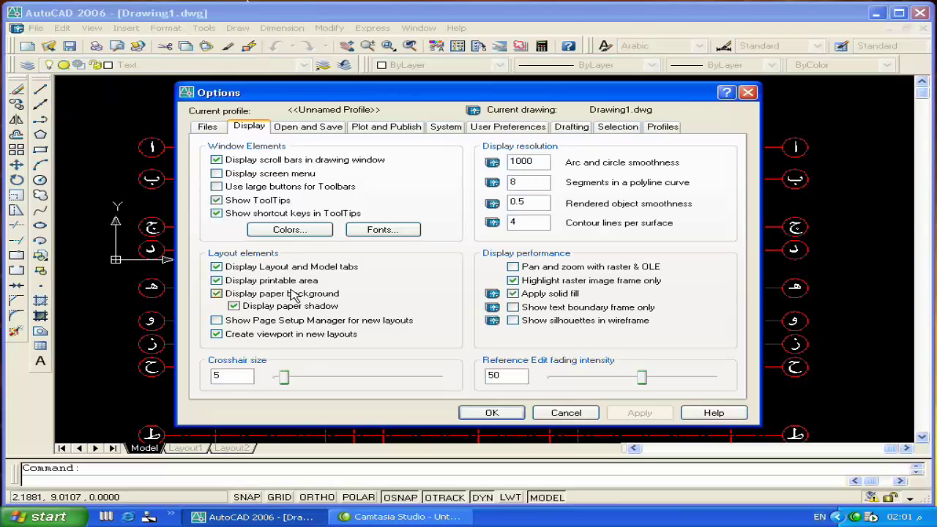
left_click(329, 130)
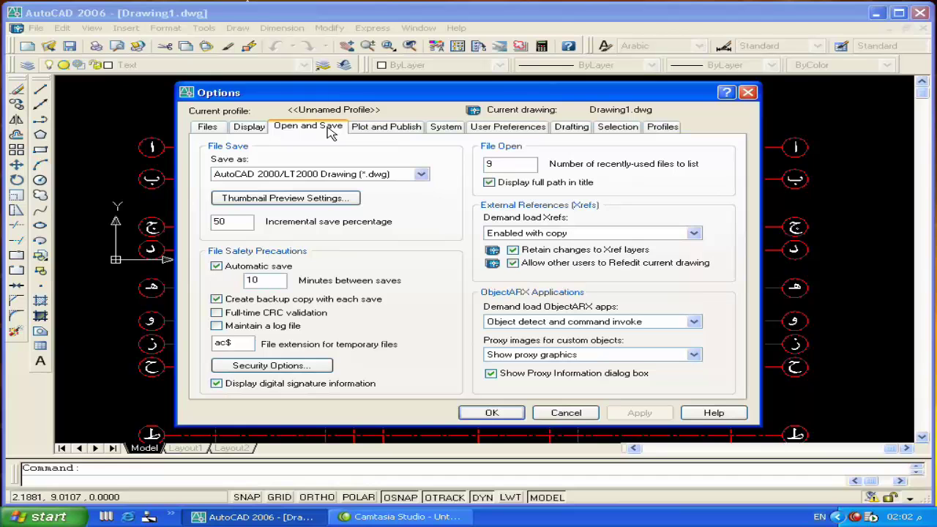
left_click(421, 175)
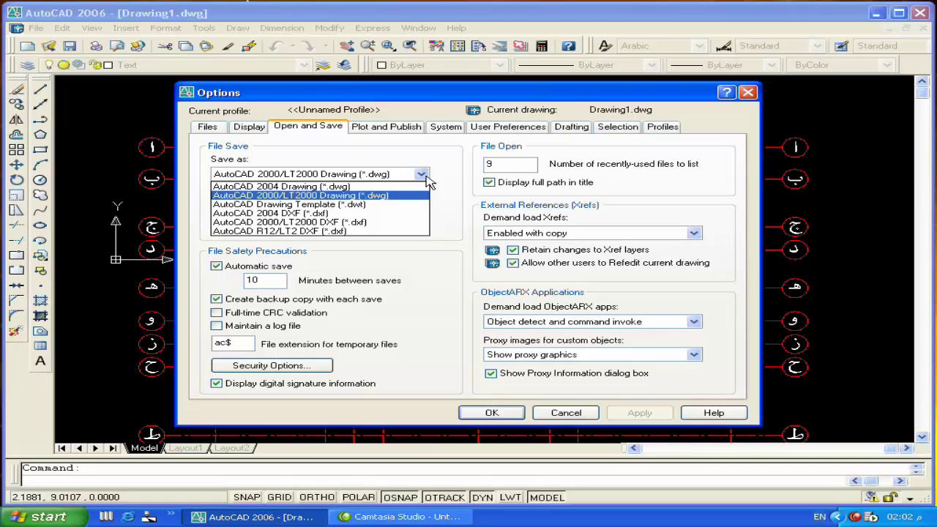
Review the AutoCAD 2000 save format and 10-minute autosave, then cancel Options unchanged.
left_click(427, 178)
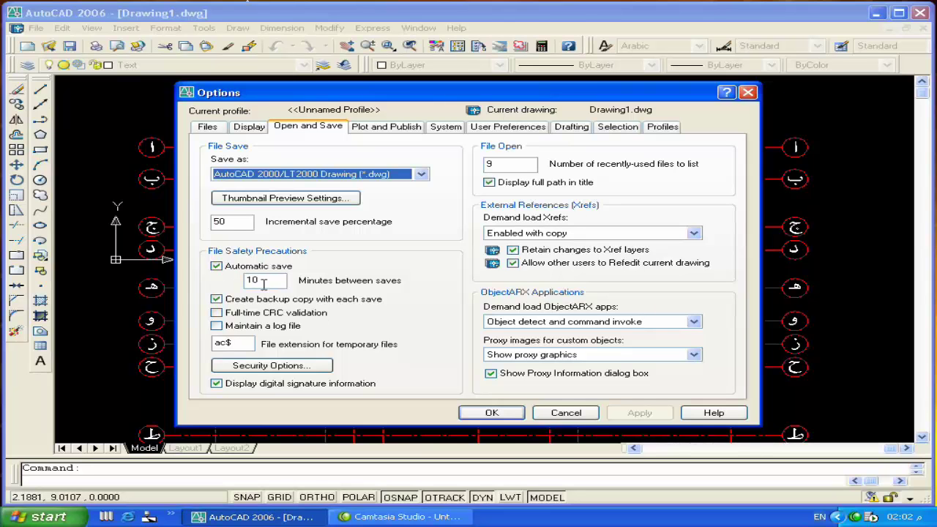
left_click_drag(264, 282, 234, 289)
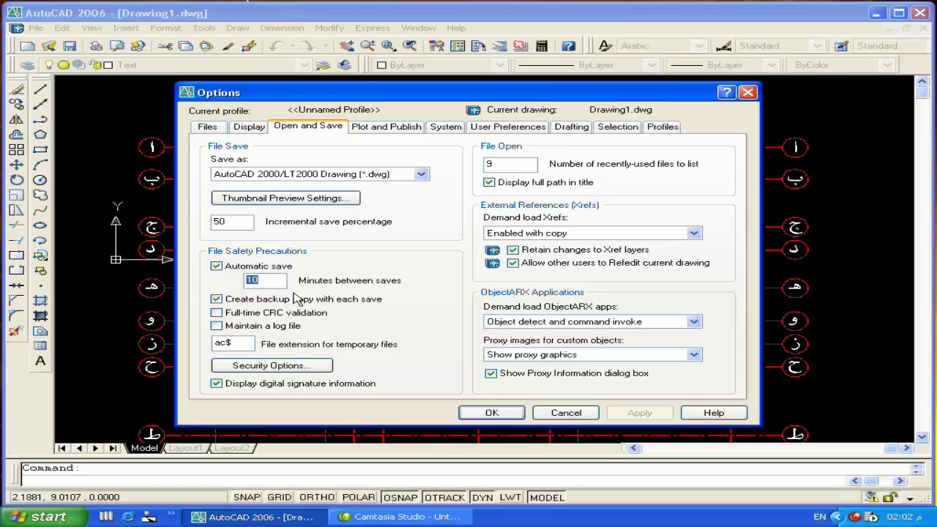
left_click(566, 413)
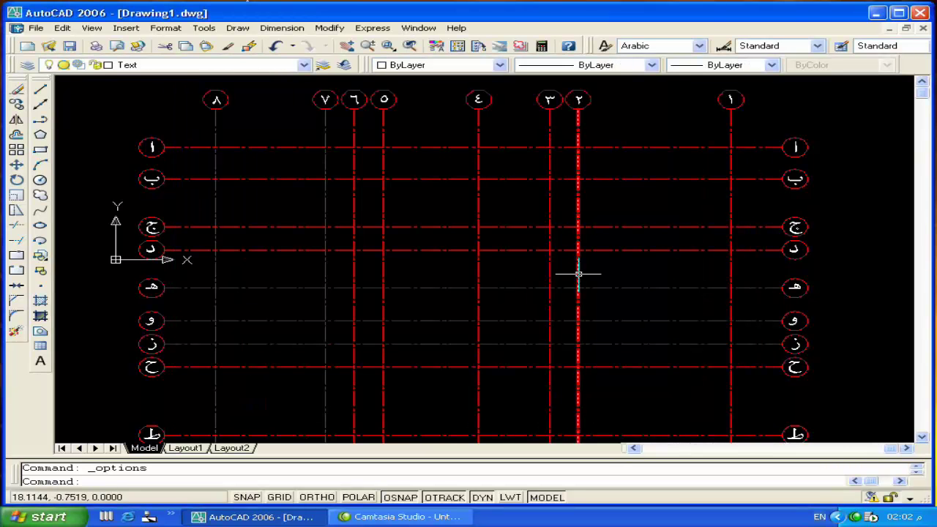
Make the Standard style's dimension lines Yellow with a 0.20 mm lineweight.
middle_click_drag(692, 263, 662, 257)
middle_click_drag(641, 293, 653, 293)
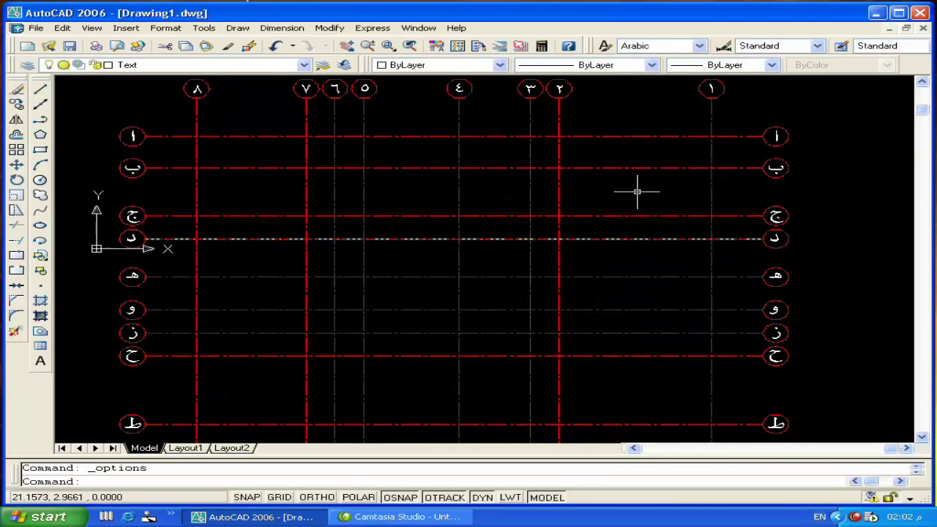
middle_click_drag(634, 181, 665, 210)
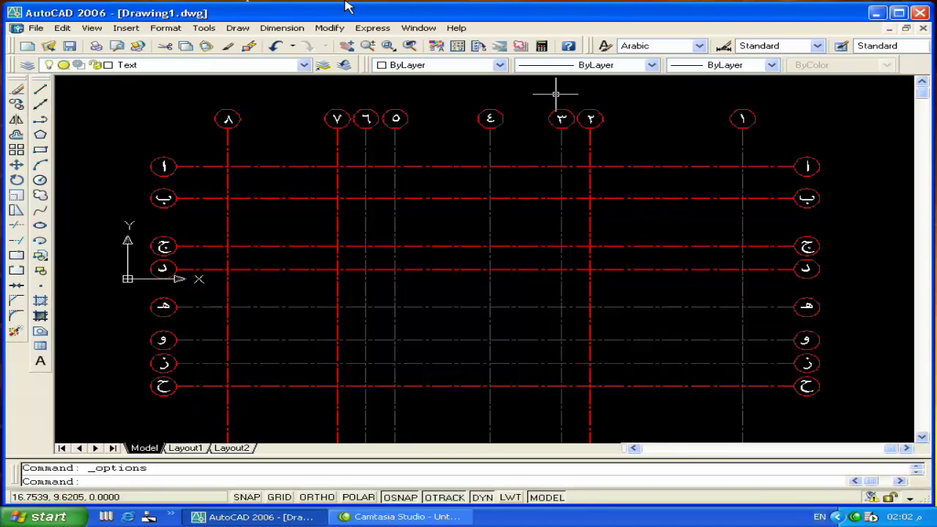
left_click(166, 28)
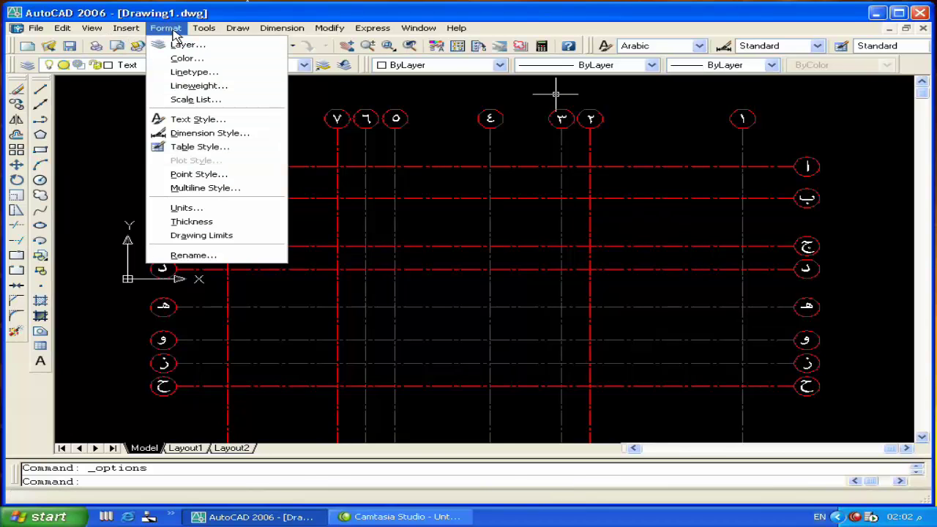
left_click(180, 134)
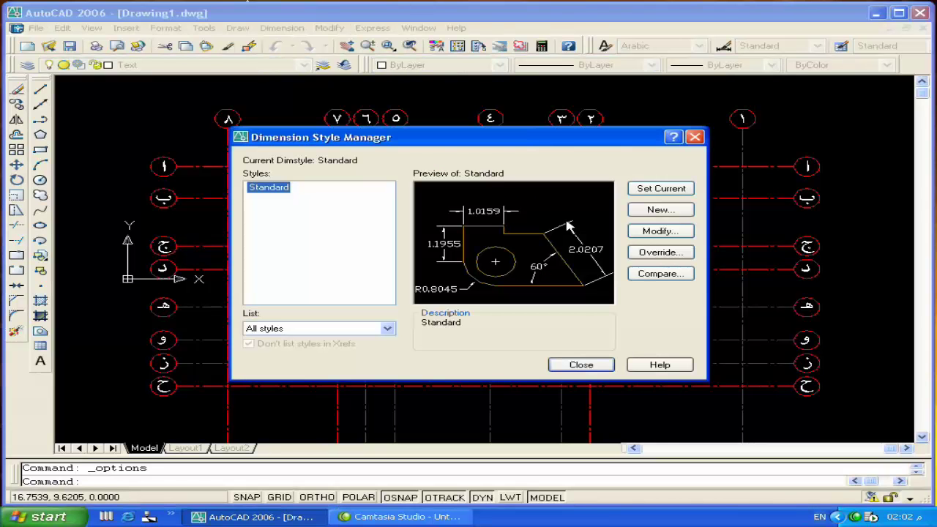
left_click(634, 233)
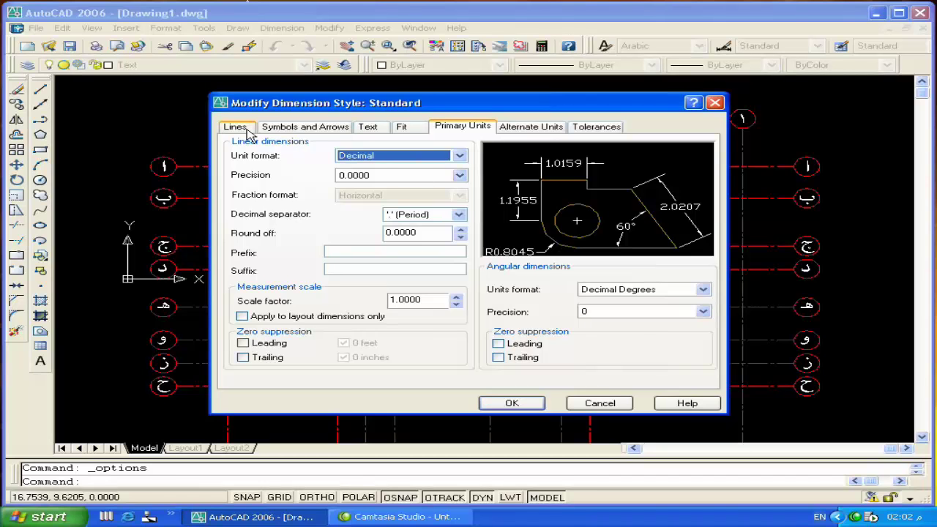
left_click(250, 135)
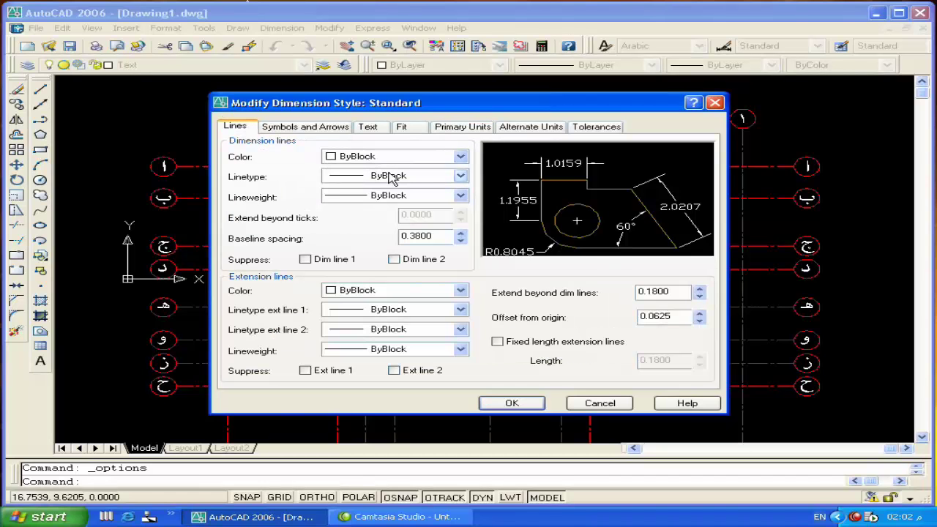
left_click(387, 196)
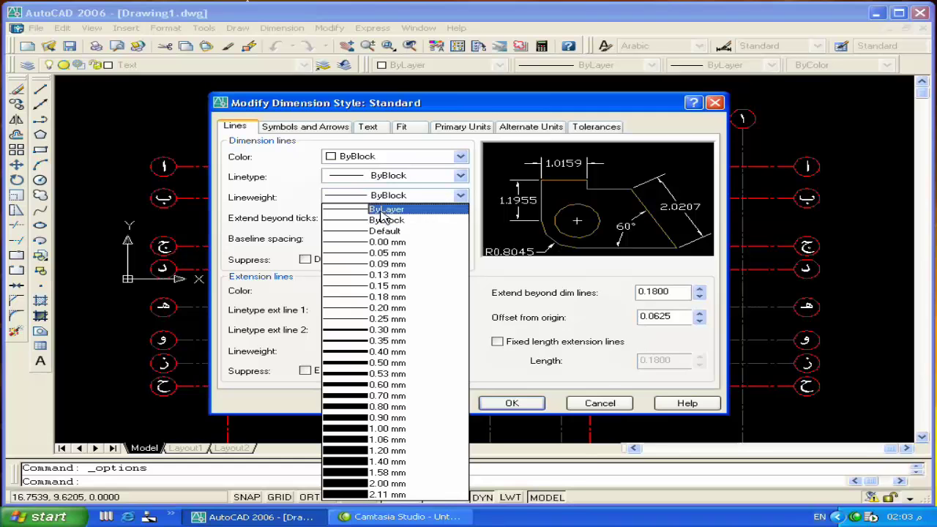
left_click(380, 308)
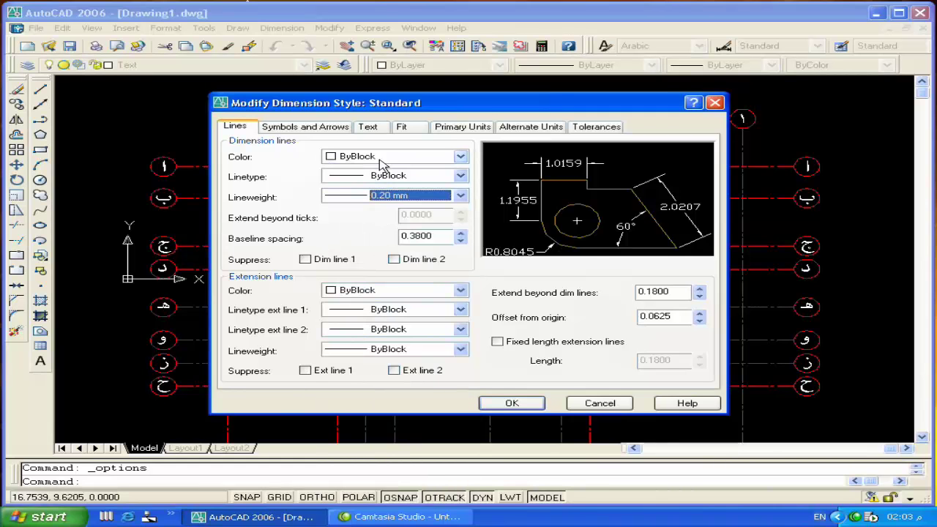
left_click(461, 157)
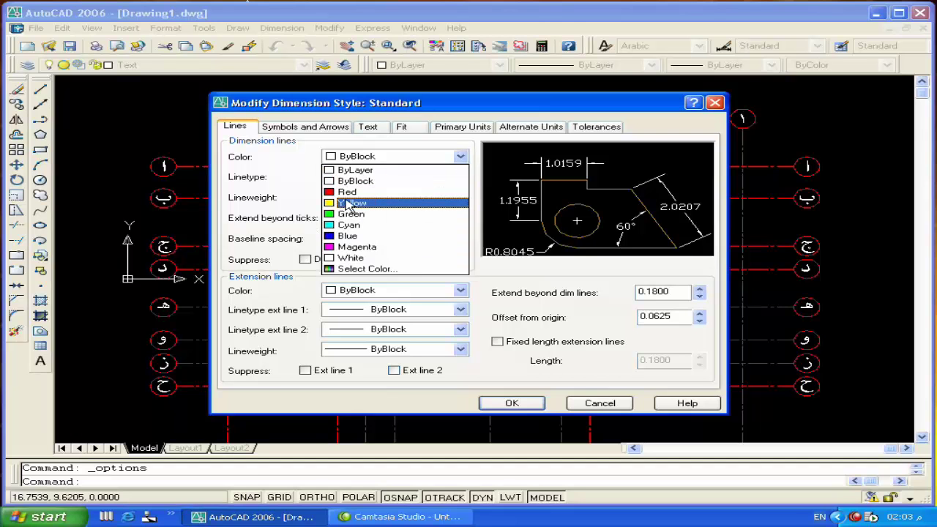
left_click(348, 204)
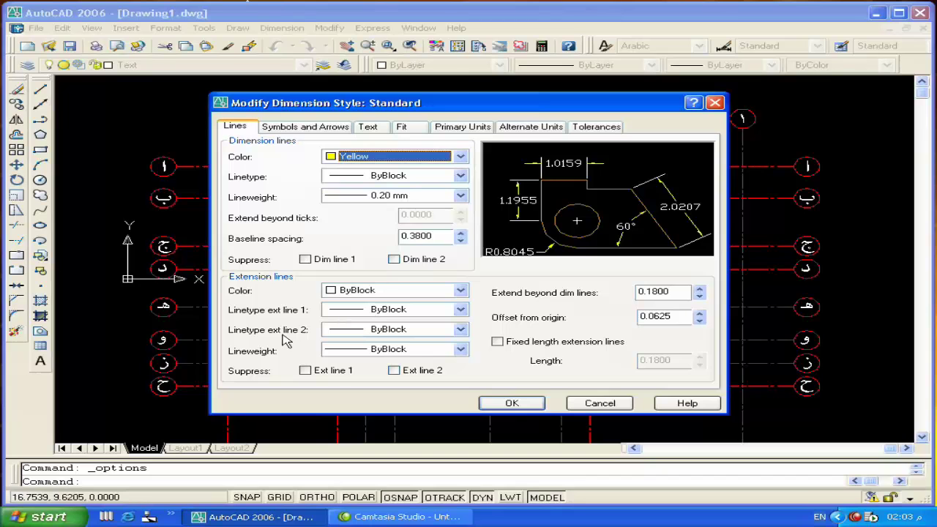
Give the extension lines a 0.09 mm lineweight and grey Color 9.
left_click(460, 349)
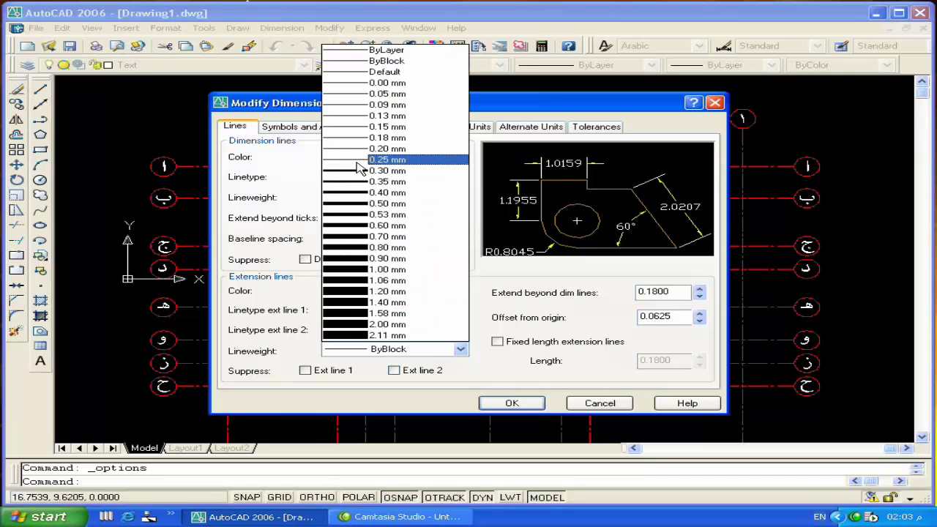
left_click(345, 104)
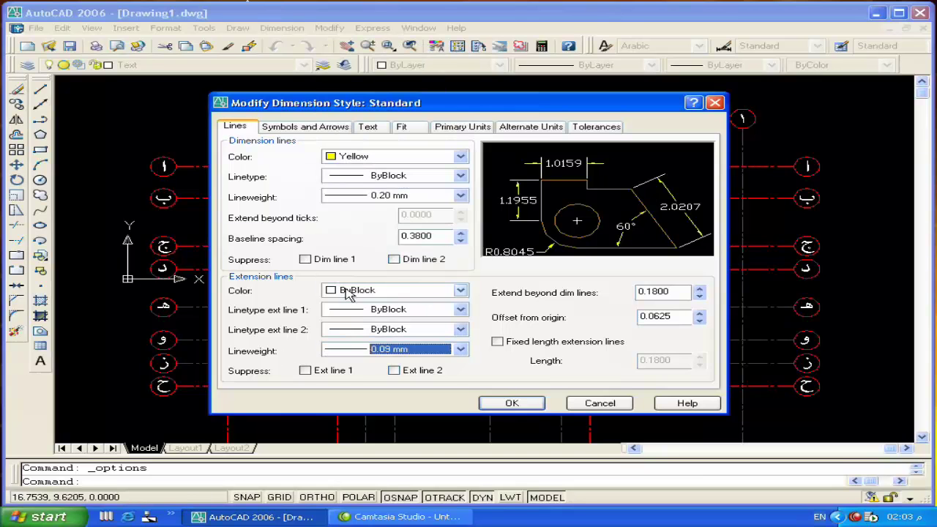
left_click(357, 310)
left_click(357, 310)
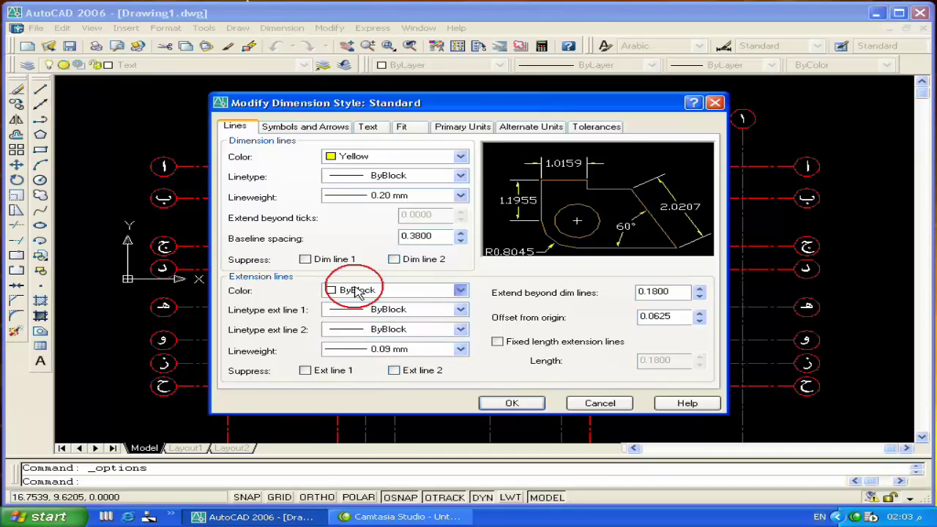
left_click(358, 291)
left_click(362, 403)
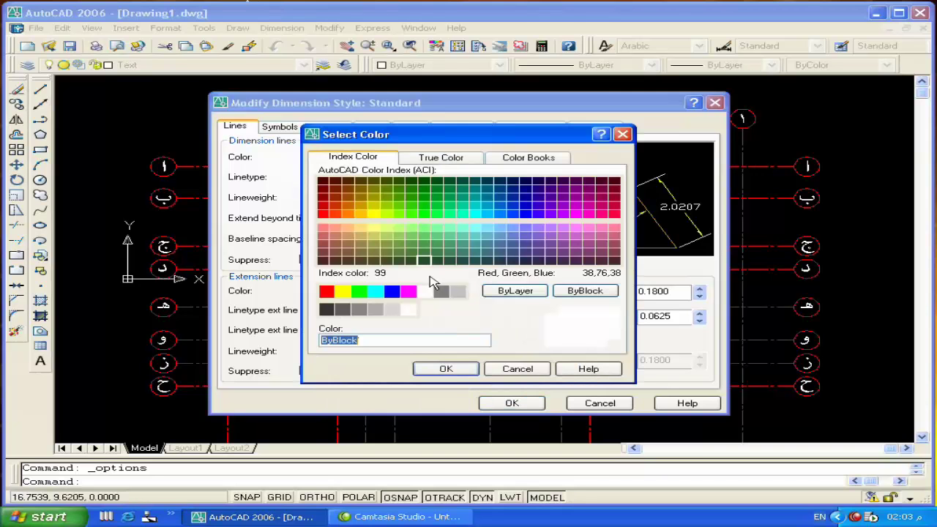
left_click(457, 292)
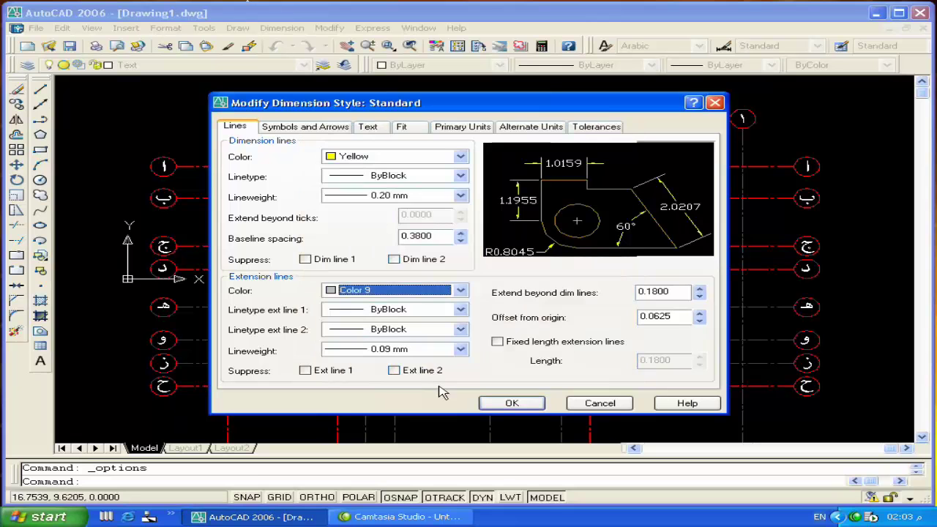
left_click(327, 130)
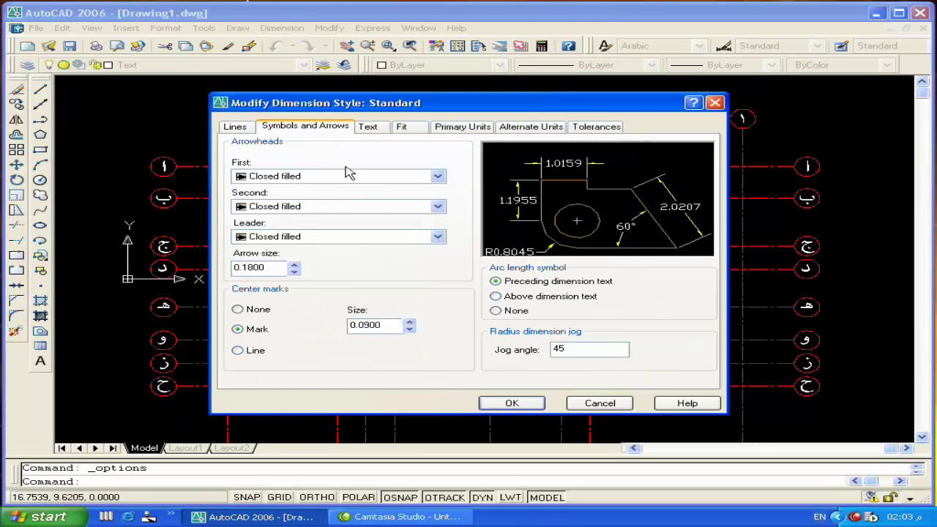
Use Oblique arrowheads and White dimension text in the Arabic text style.
left_click(438, 177)
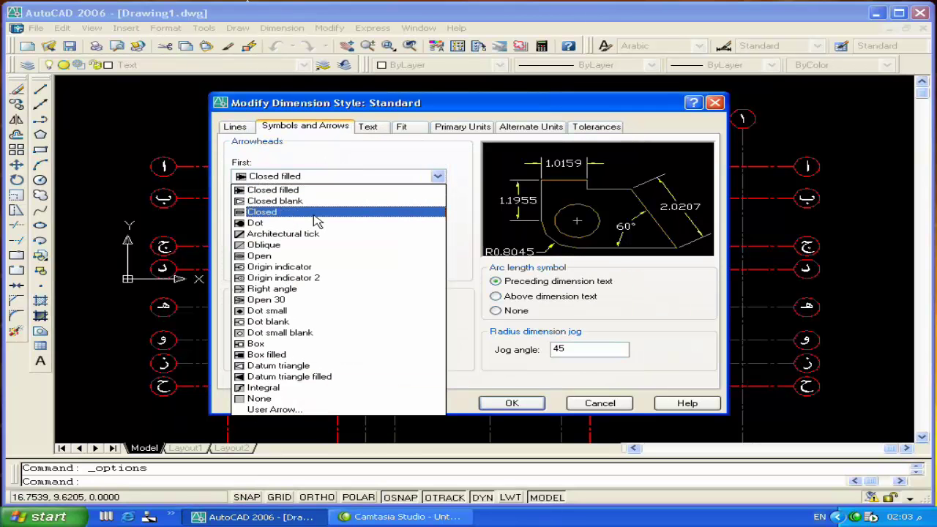
left_click(311, 245)
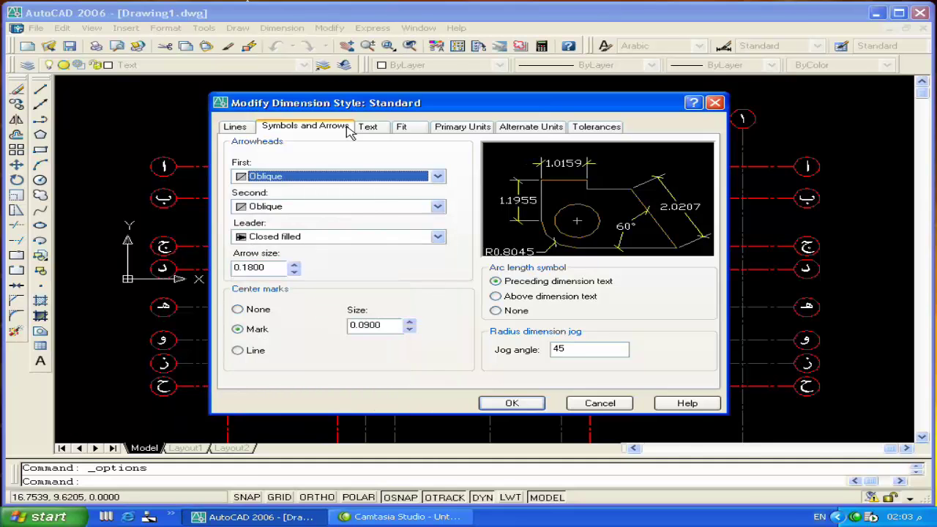
left_click(370, 128)
left_click(439, 163)
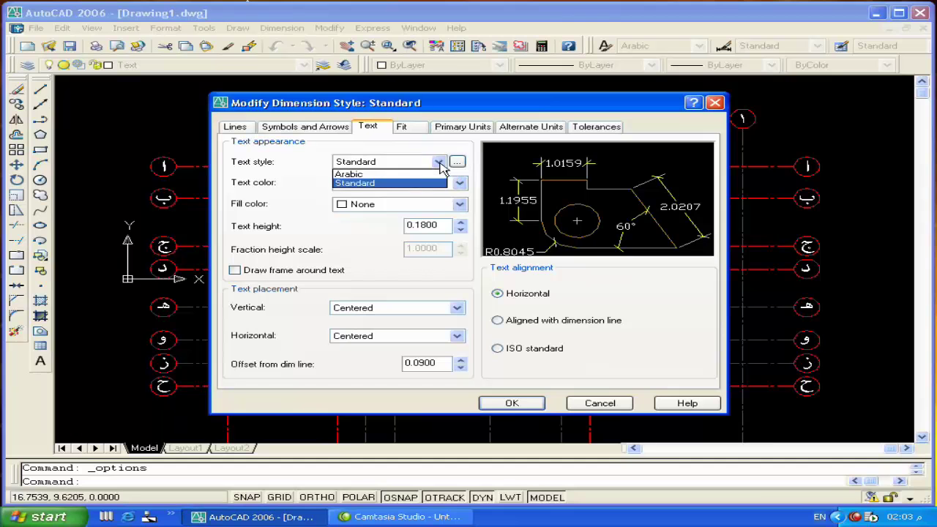
left_click(416, 174)
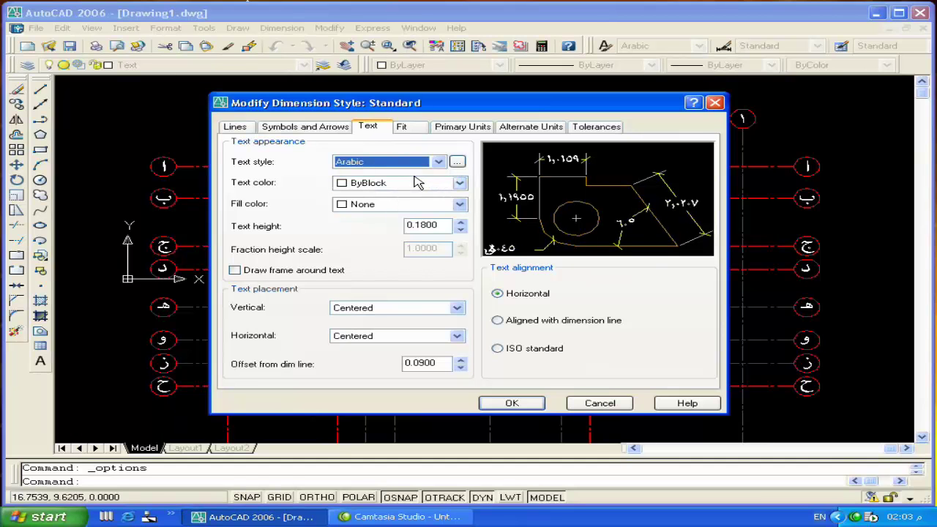
left_click(459, 183)
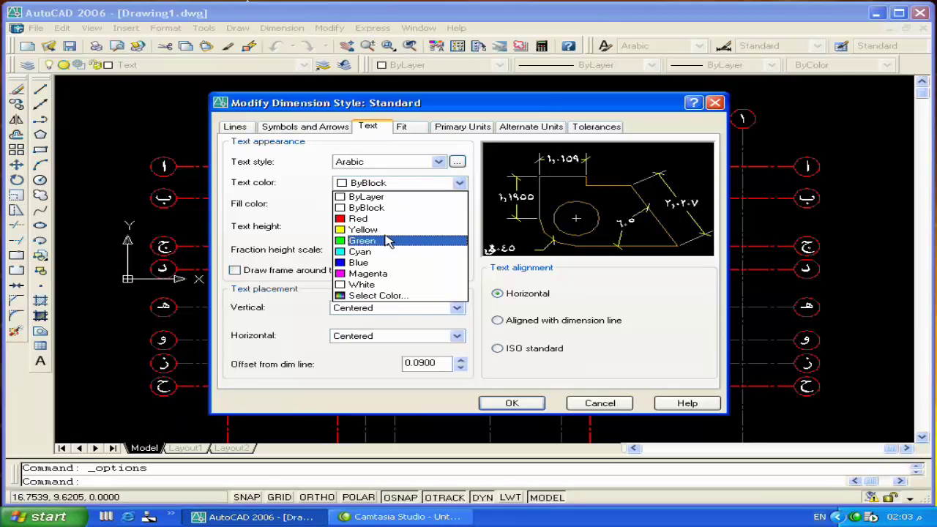
left_click(386, 285)
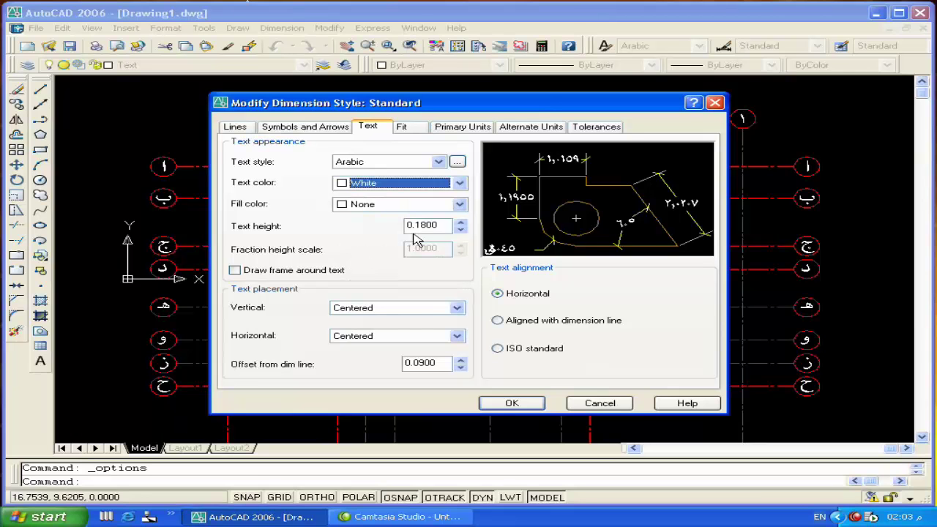
Set linear precision to 0.00 and apply the Standard style changes.
left_click(445, 132)
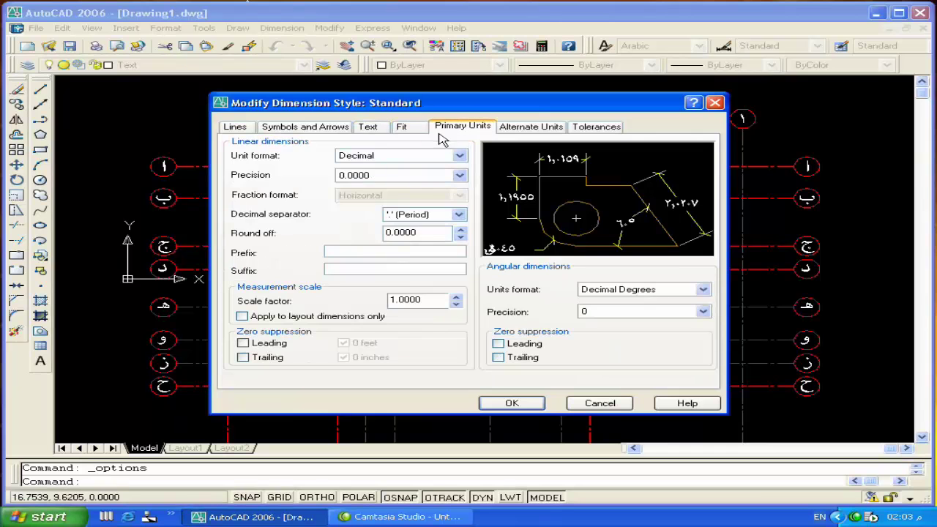
left_click(463, 181)
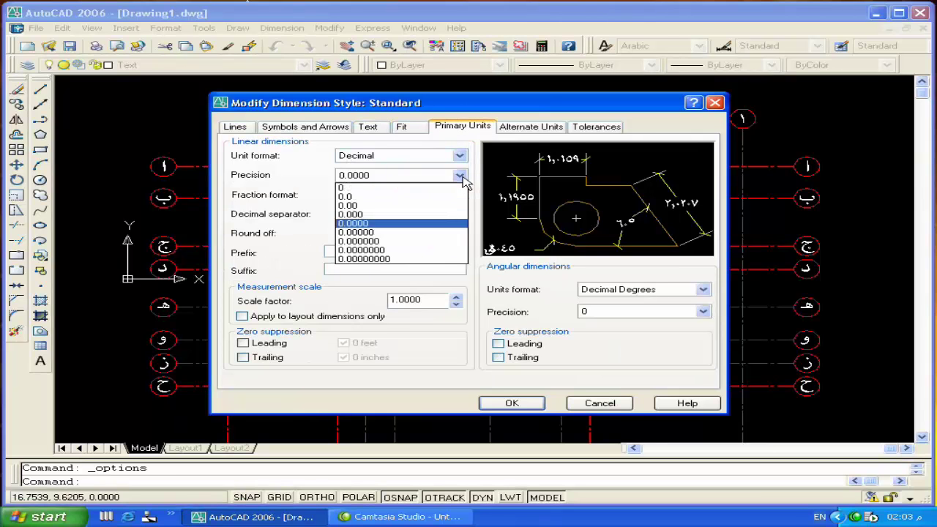
left_click(422, 207)
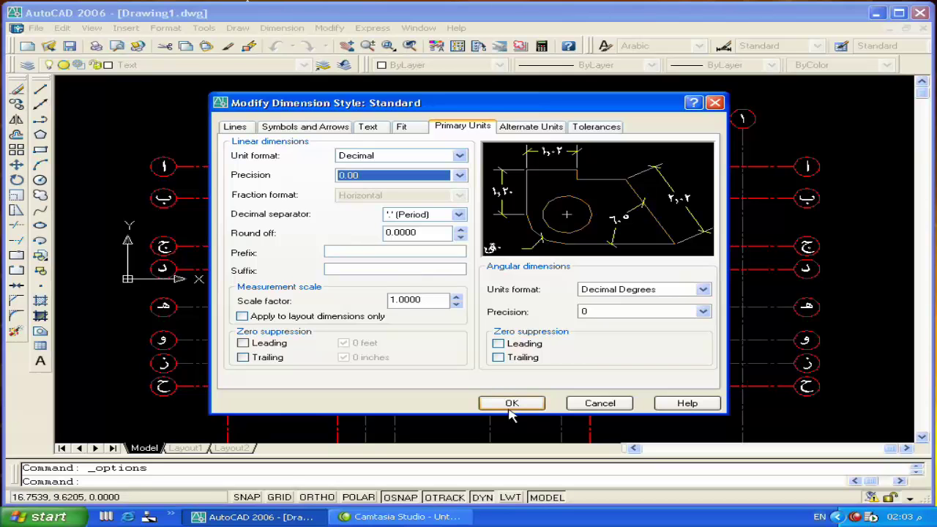
left_click(512, 408)
left_click(577, 369)
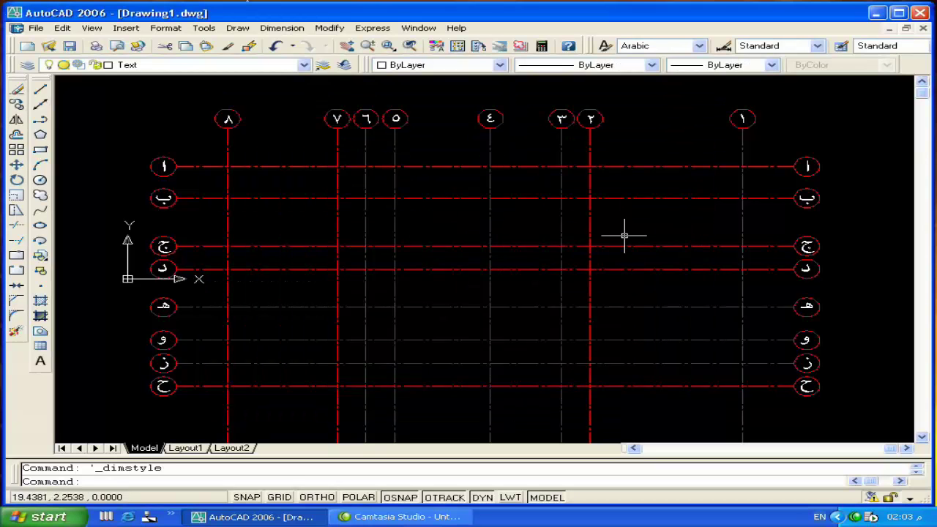
Place a 6.00 linear dimension between grid lines 1 and 2 above the grid.
left_click(289, 27)
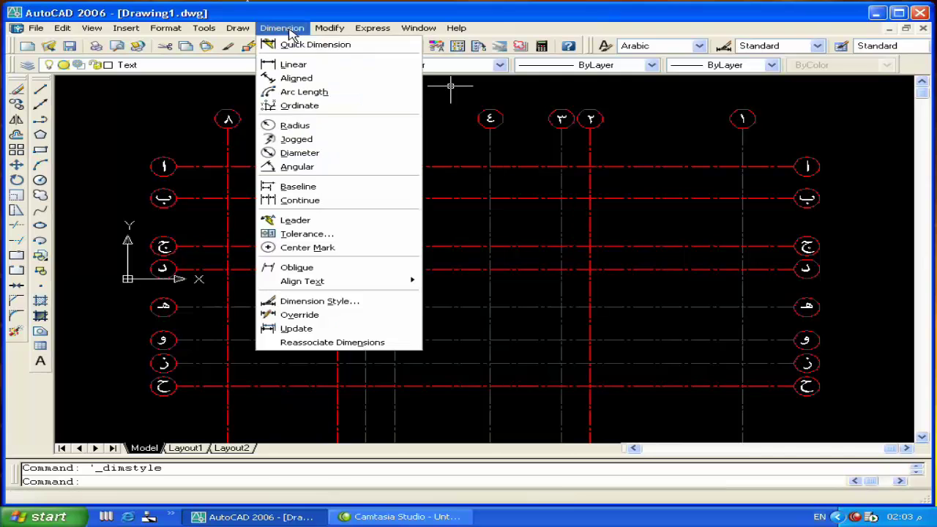
left_click(292, 63)
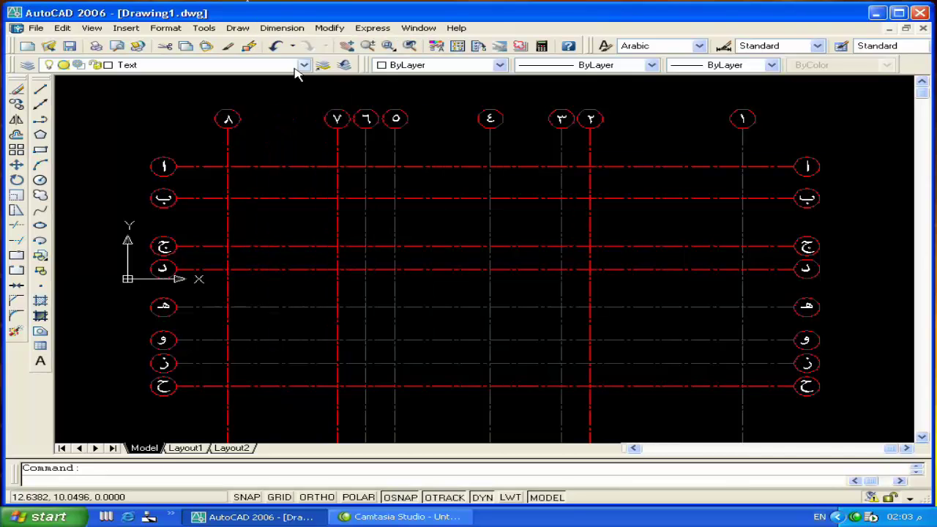
left_click(742, 139)
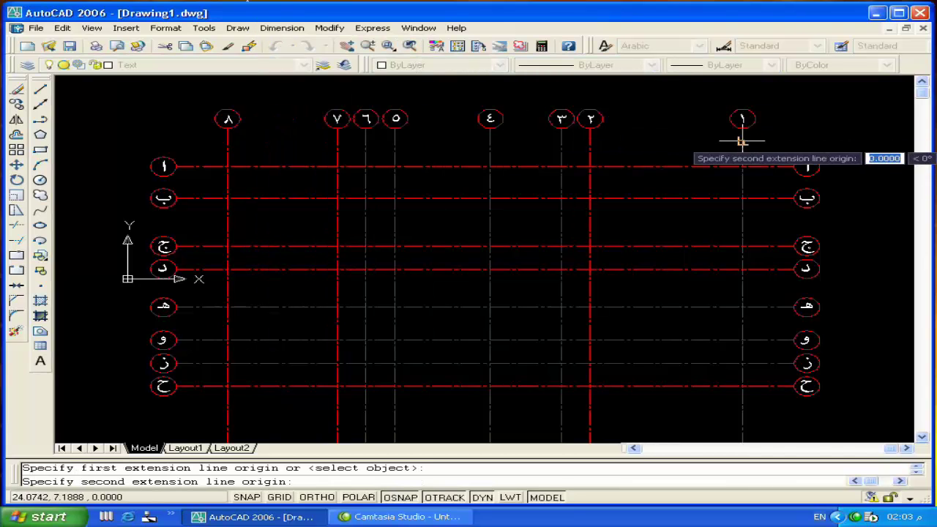
left_click(590, 141)
left_click(643, 147)
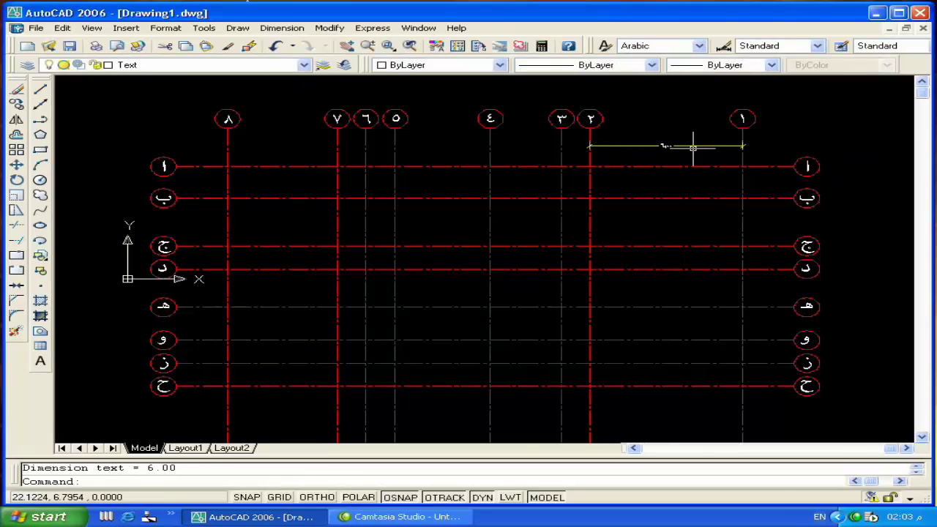
scroll(693, 147, "up", 3)
scroll(664, 181, "down", 3)
scroll(682, 183, "up", 3)
scroll(680, 185, "down", 2)
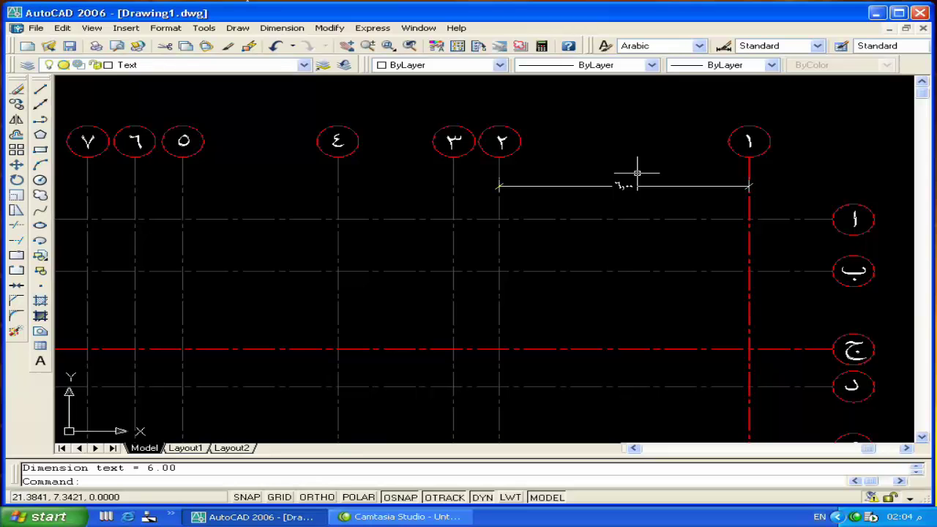
Change the Standard dimension style's text height to 0.25 and close the style manager.
left_click(165, 27)
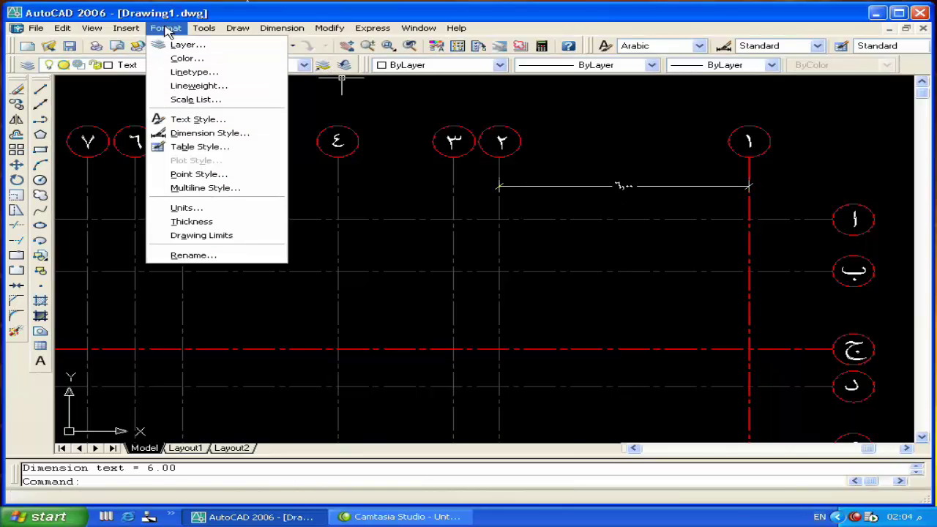
left_click(199, 133)
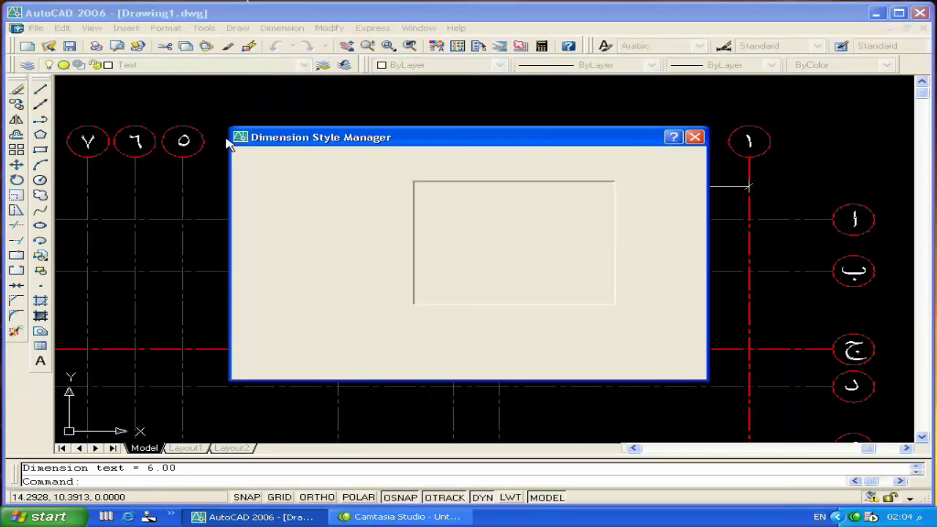
left_click(637, 231)
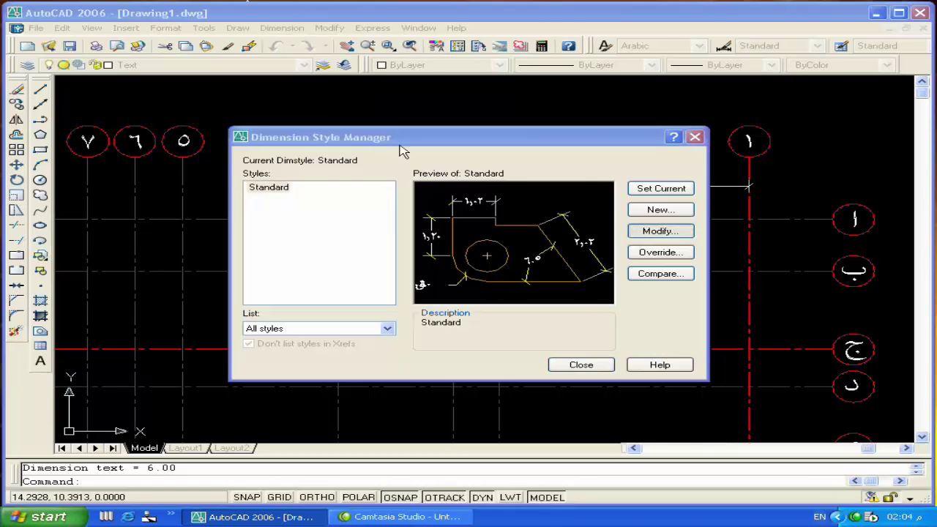
left_click(370, 126)
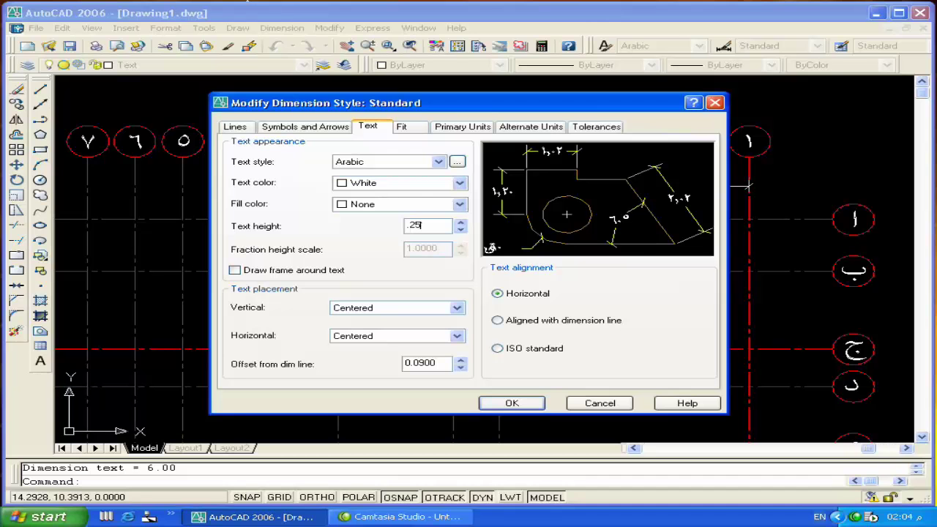
key("Tab")
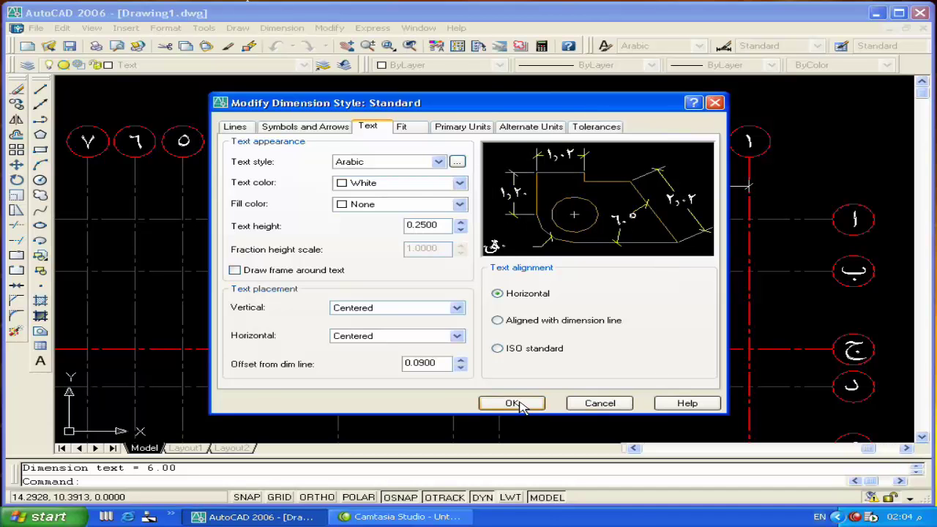
left_click(512, 403)
left_click(582, 366)
mouse_move(564, 230)
middle_mouse_down()
mouse_move(638, 205)
mouse_move(698, 229)
middle_mouse_up()
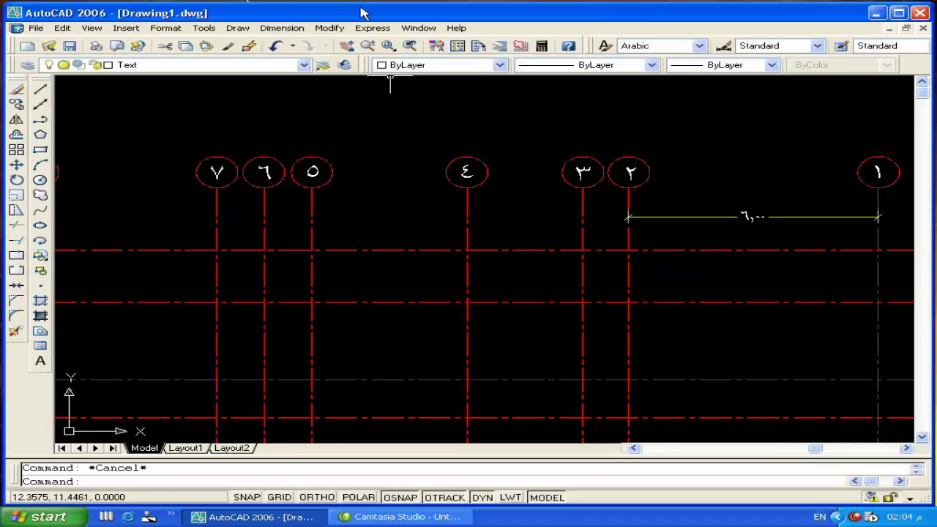
Continue the top chain to grid lines 3–8: 1.10, 2.78, 3.73, 1.15, 1.13, 4.30.
left_click(297, 31)
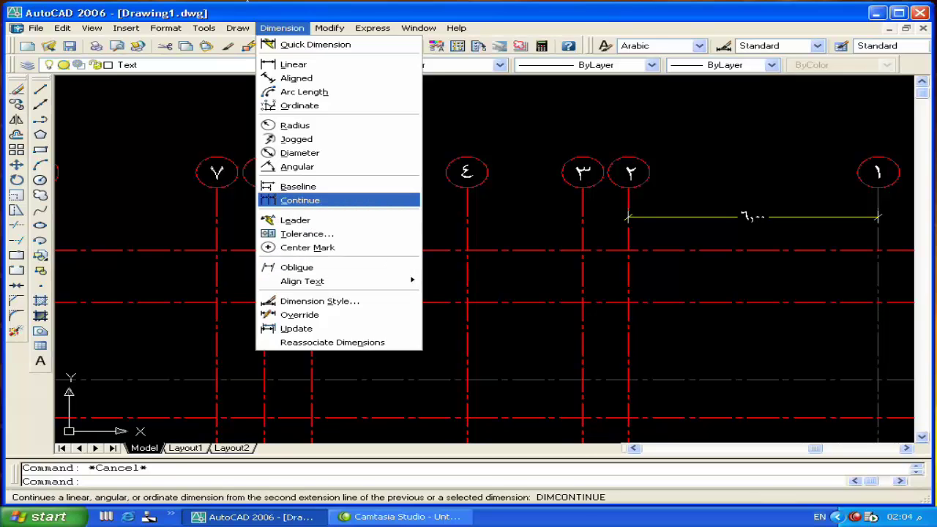
left_click(315, 200)
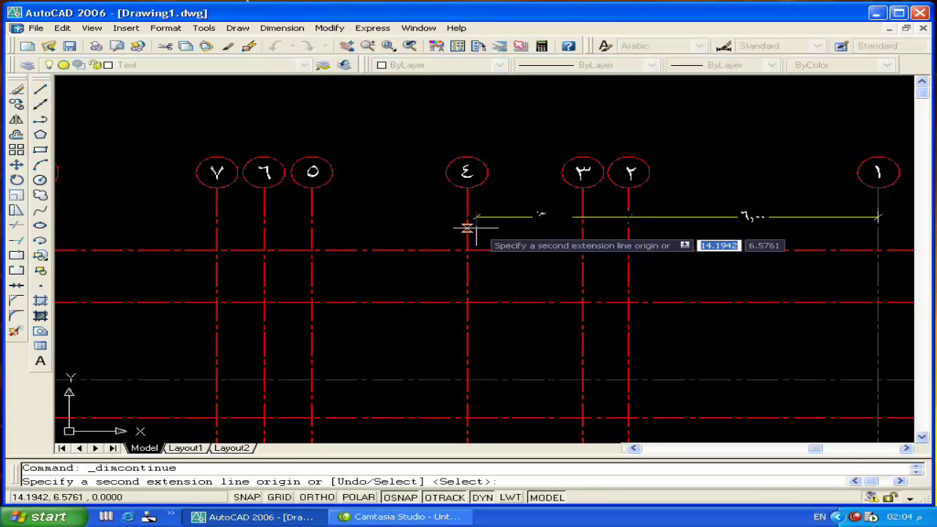
left_click(582, 217)
left_click(467, 216)
left_click(314, 216)
middle_click_drag(255, 212, 559, 231)
left_click(552, 231)
left_click(504, 232)
left_click(325, 230)
key("Return")
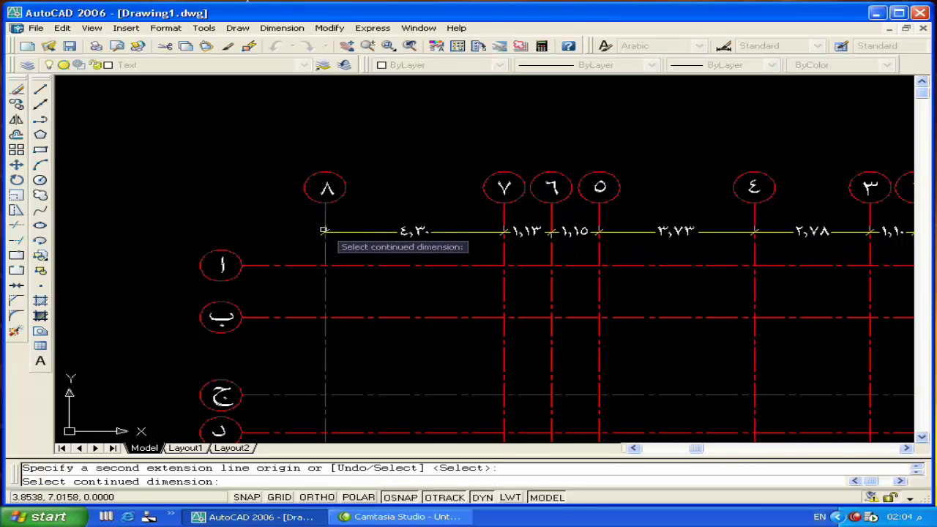
key("Return")
scroll(383, 224, "down", 2)
scroll(384, 224, "down", 2)
scroll(604, 220, "up", 5)
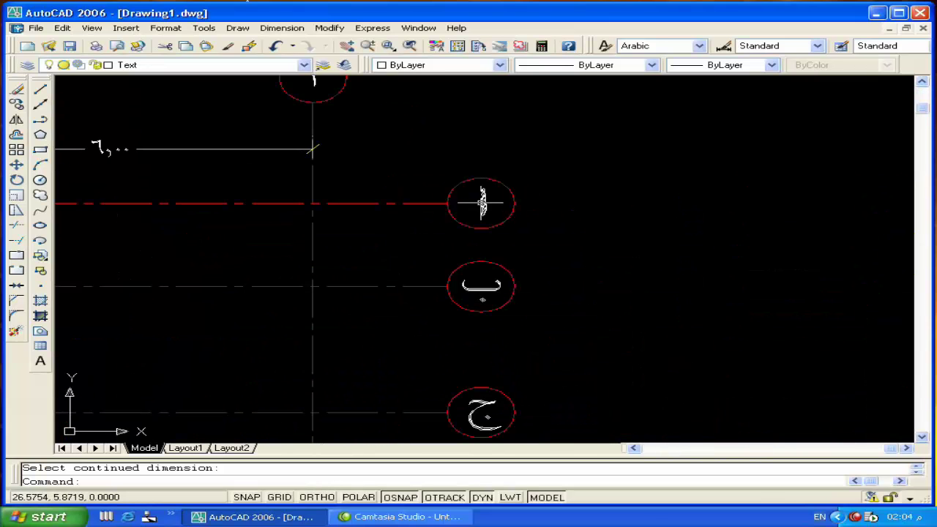
Add a 1.65 linear dimension between rows أ and ب beside the bubbles.
left_click(282, 28)
left_click(293, 63)
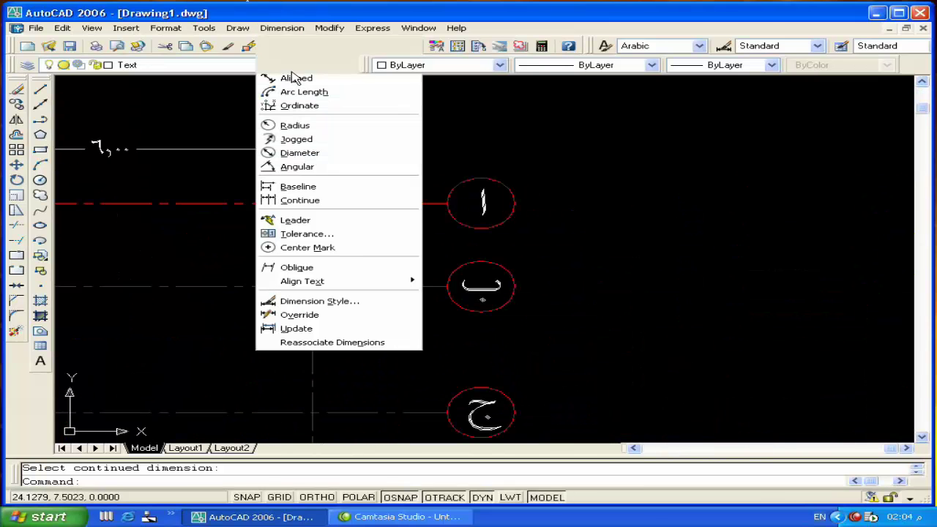
left_click(369, 204)
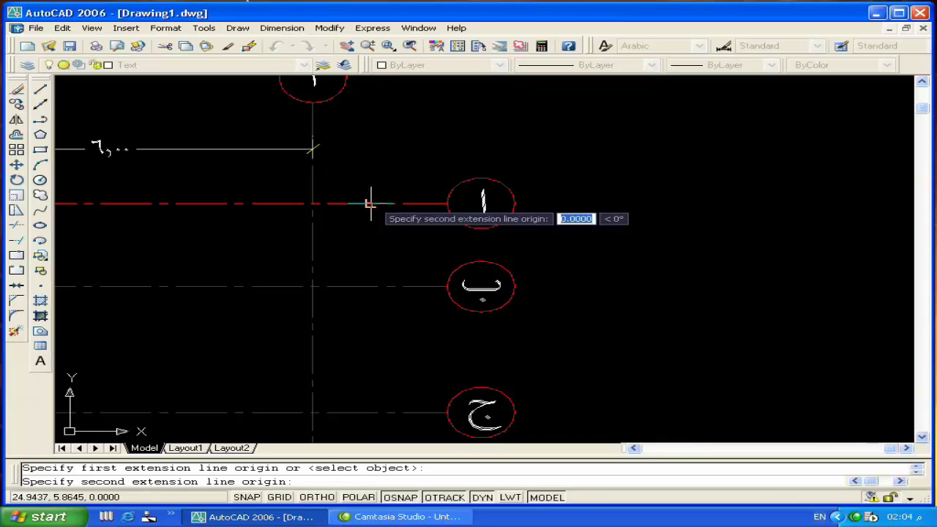
left_click(368, 287)
left_click(368, 287)
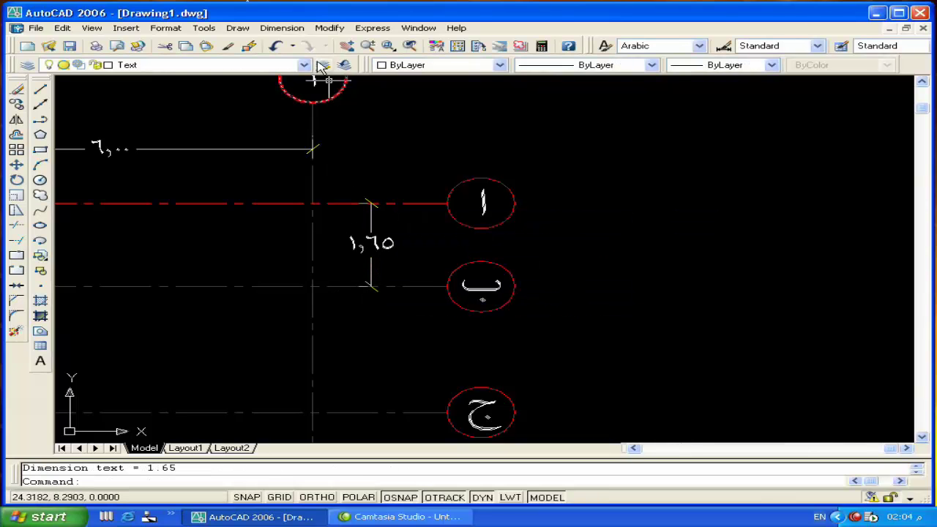
Continue the vertical chain down rows ج to ز: 2.50, 1.30, 2.00, 1.72, 1.20.
left_click(284, 28)
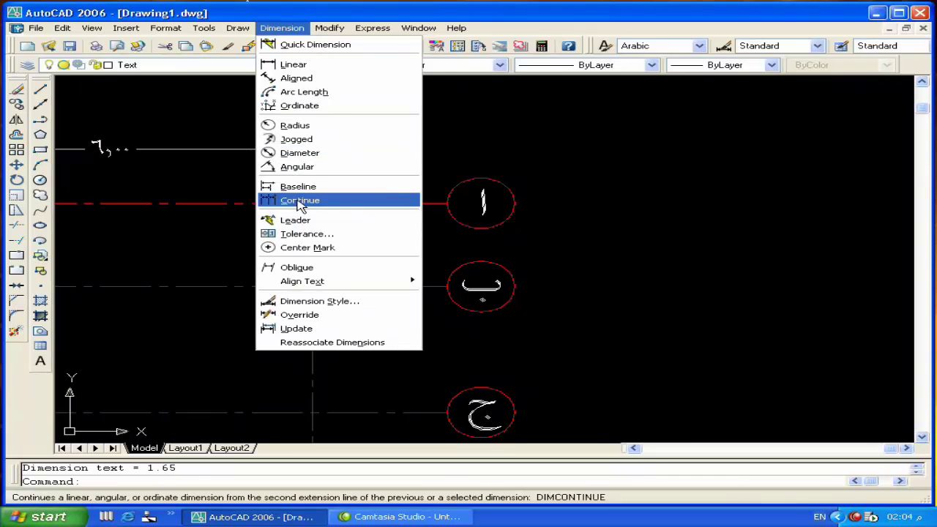
left_click(296, 200)
left_click(371, 411)
middle_click_drag(372, 411, 366, 197)
left_click(379, 271)
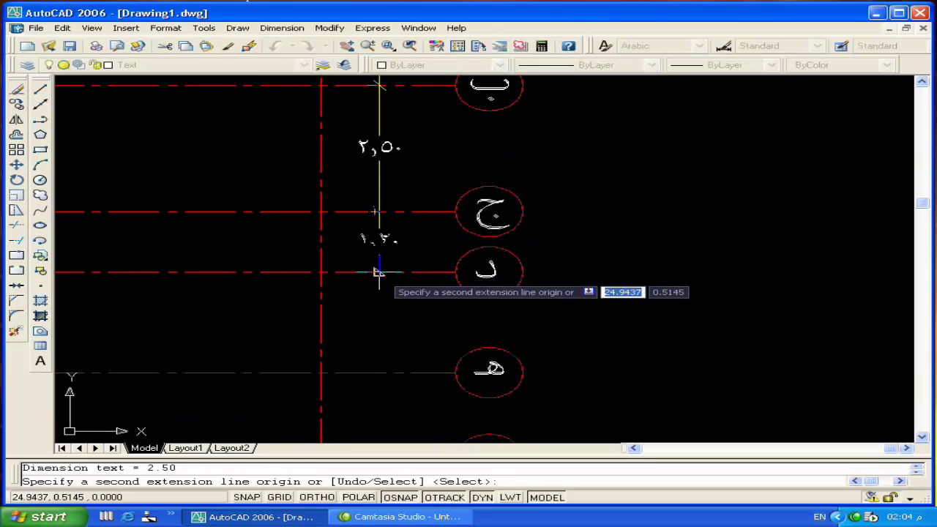
left_click(379, 372)
middle_click_drag(381, 377, 363, 212)
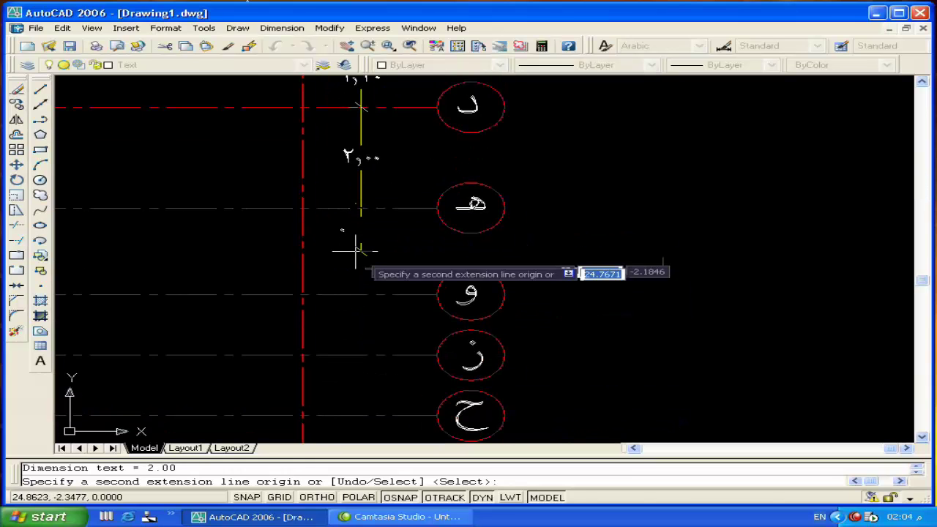
left_click(361, 295)
left_click(361, 355)
Finish the vertical chain with 1.20 to row ح and 3.55 to row ط.
middle_click_drag(361, 339, 359, 266)
left_click(360, 296)
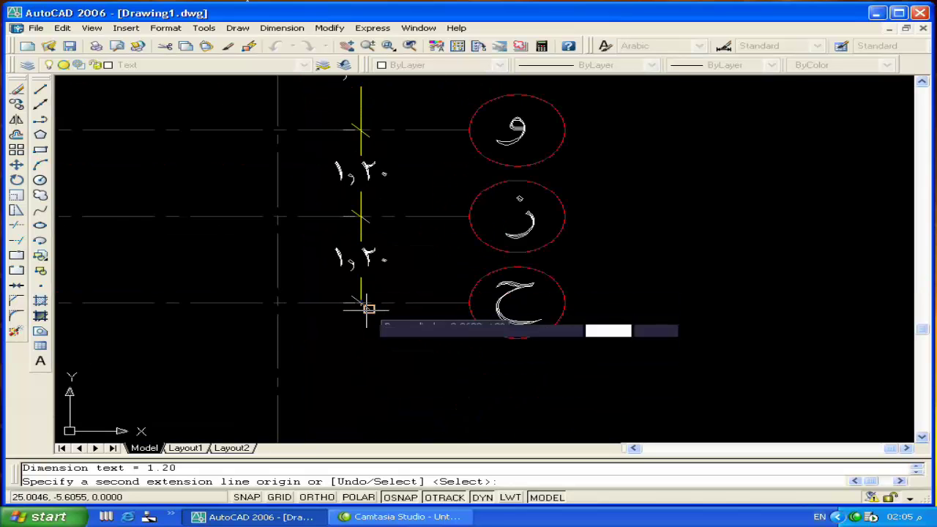
middle_click_drag(366, 310, 366, 236)
scroll(366, 237, "down", 4)
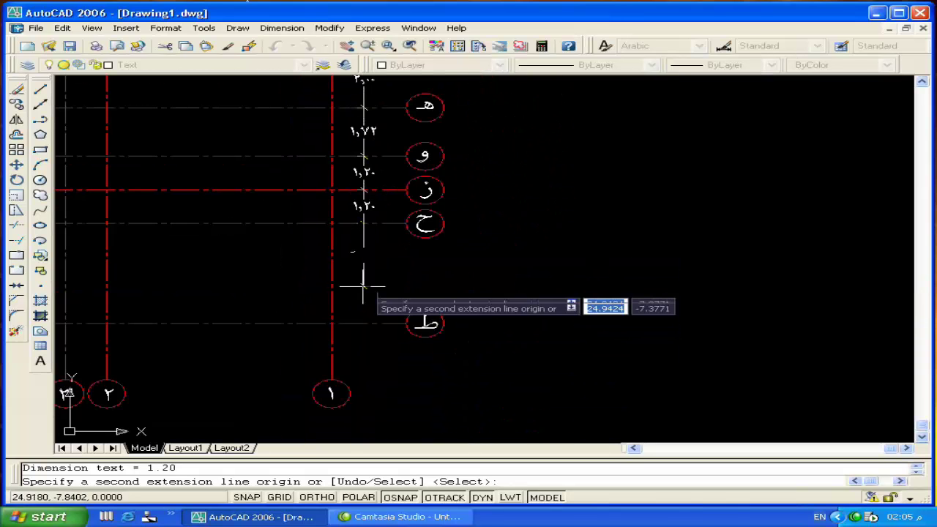
left_click(363, 323)
key("Return")
mouse_move(385, 278)
middle_mouse_down()
mouse_move(353, 341)
mouse_move(470, 313)
middle_mouse_up()
key("Return")
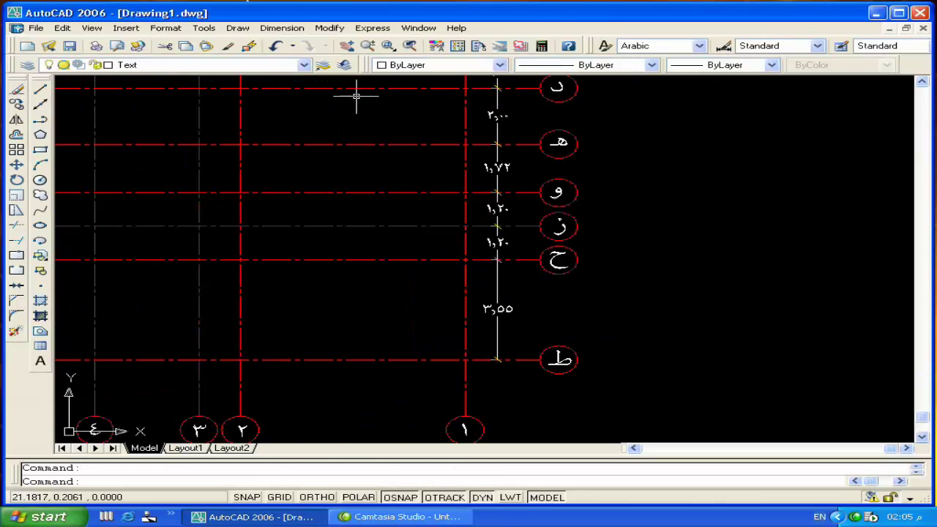
left_click(297, 29)
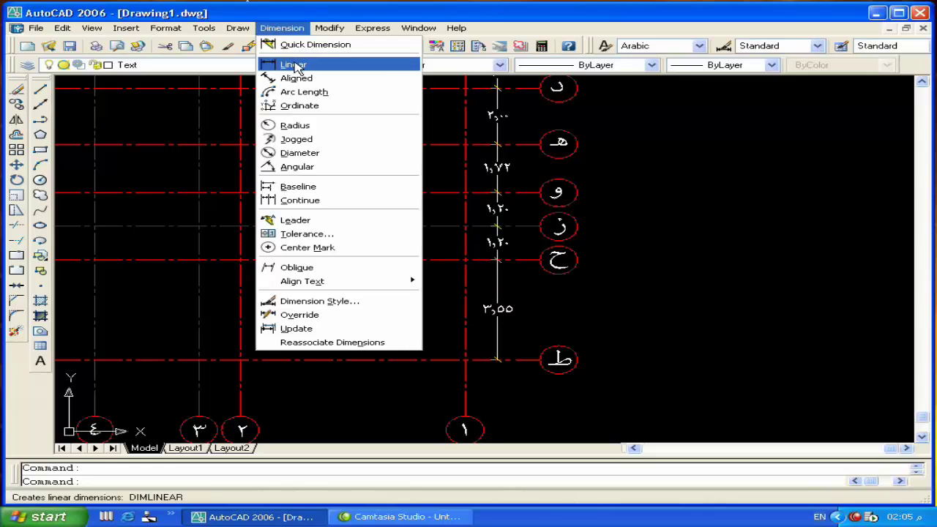
Place a 6.00 linear dimension between grid lines 1 and 2 below the grid.
left_click(289, 65)
left_click(465, 395)
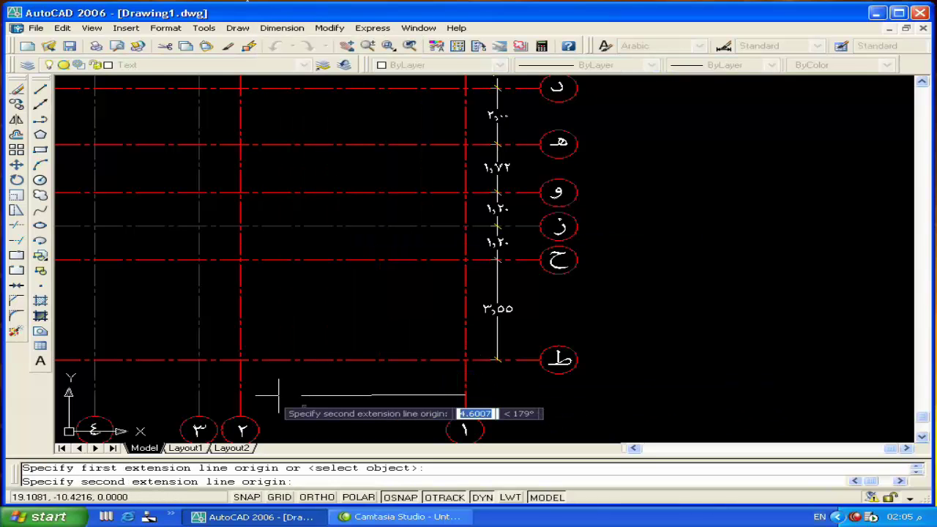
left_click(239, 396)
left_click(241, 391)
middle_click_drag(263, 367, 431, 336)
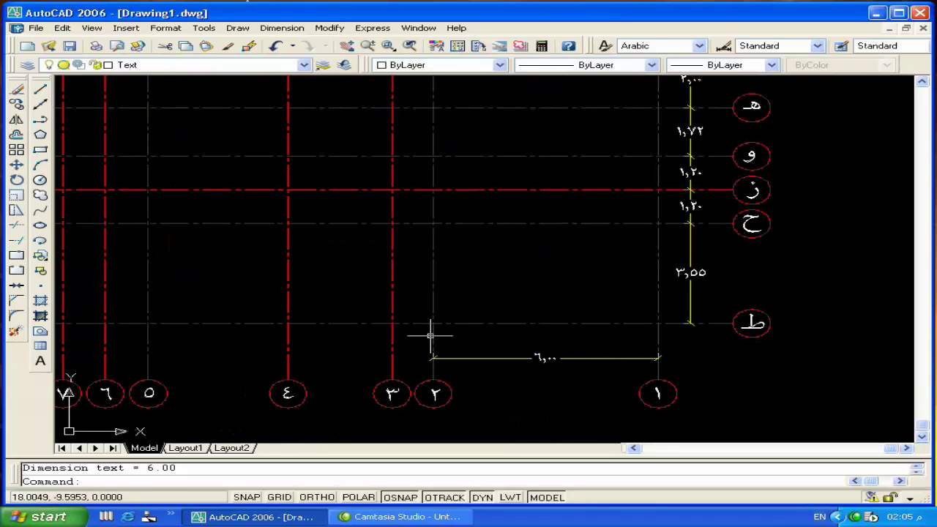
Continue the bottom chain with 1.10, 2.78 and 3.73 to grid line 5.
left_click(289, 29)
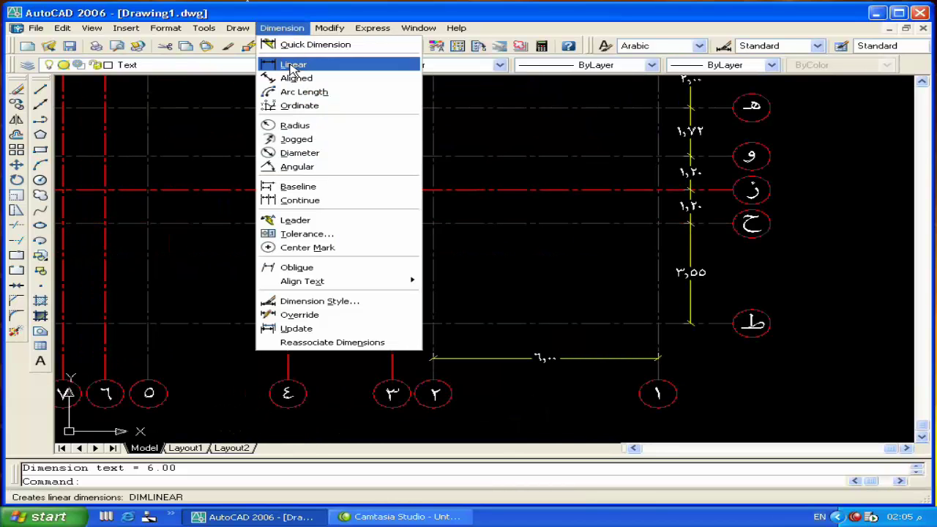
left_click(300, 200)
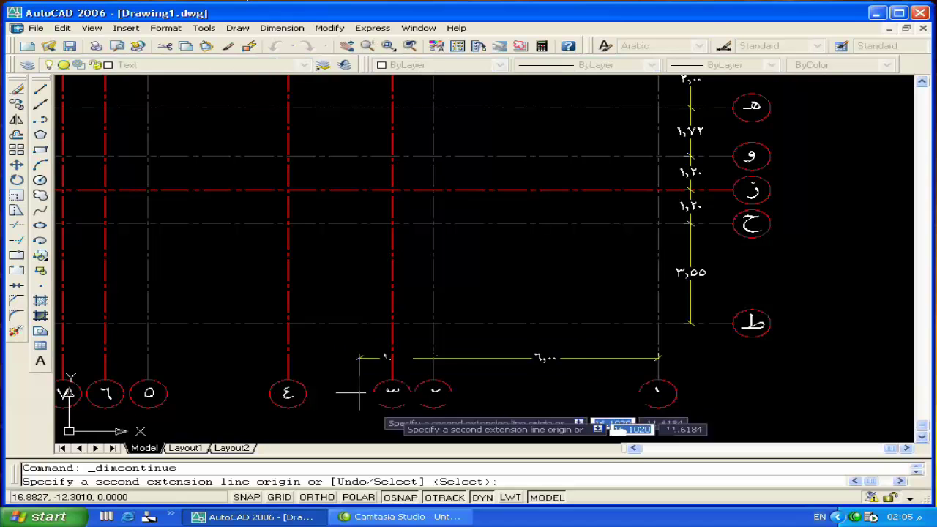
left_click(393, 357)
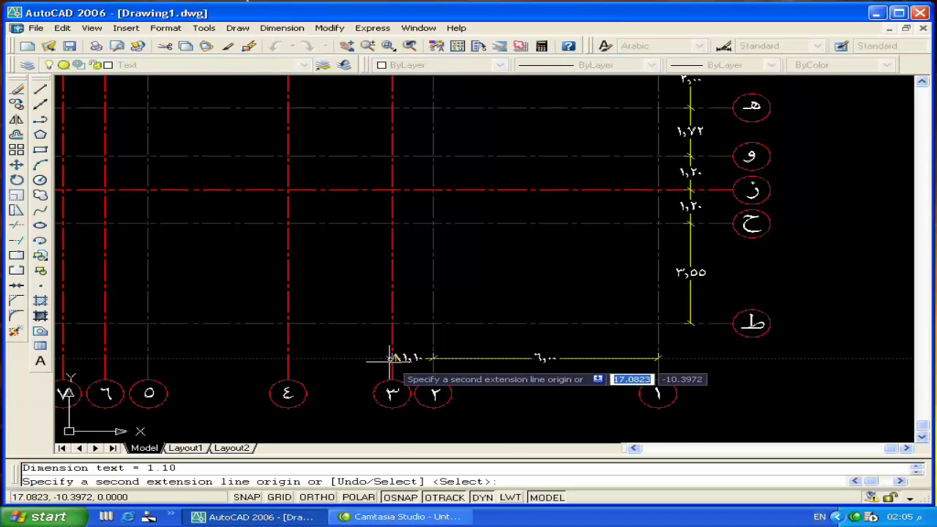
scroll(337, 370, "up", 3)
scroll(351, 364, "down", 2)
scroll(362, 359, "down", 3)
left_click(297, 359)
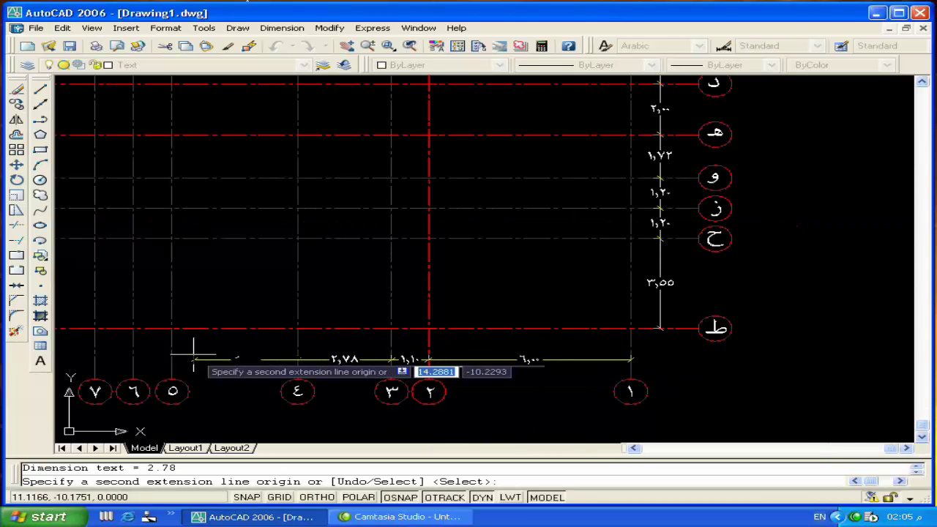
left_click(170, 358)
Add 1.15, 1.13 and 4.30 up to grid line 8 and finish the bottom chain.
middle_click_drag(167, 358, 408, 359)
left_click(375, 358)
left_click(336, 358)
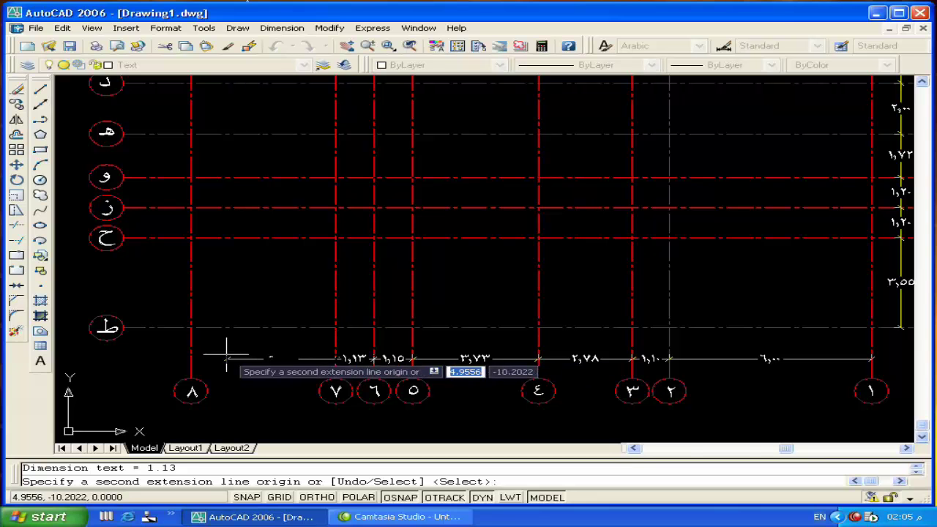
left_click(188, 359)
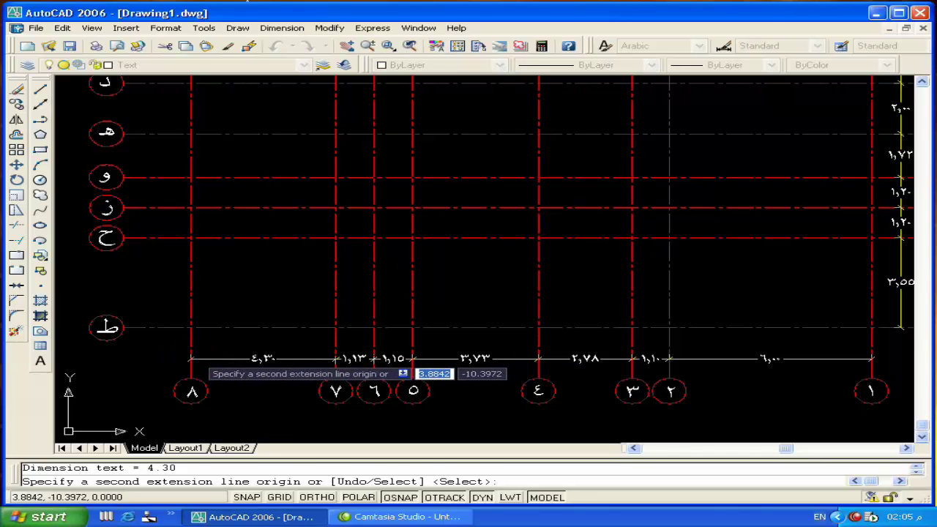
key("Return")
key("Return")
scroll(338, 358, "up", 1)
scroll(338, 359, "up", 1)
scroll(337, 359, "down", 2)
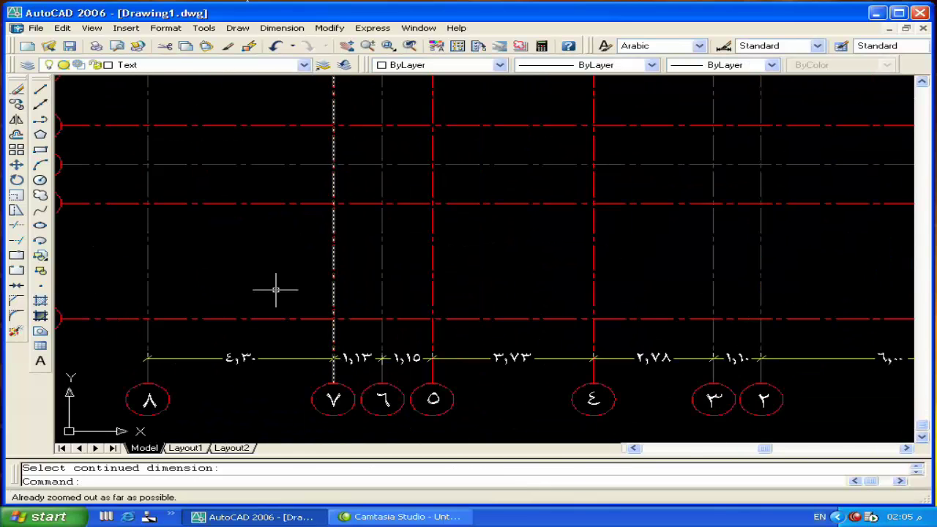
middle_click_drag(207, 224, 334, 133)
left_click(296, 28)
left_click(293, 61)
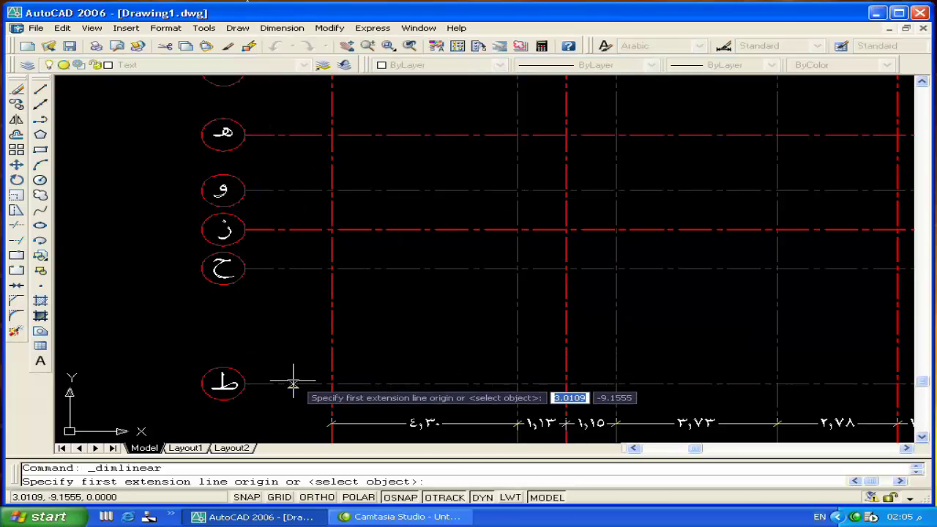
Dimension 3.55 from ط to ح on the left, then chain 1.20, 1.20, 1.72 up to ه.
left_click(292, 383)
left_click(291, 268)
left_click(292, 268)
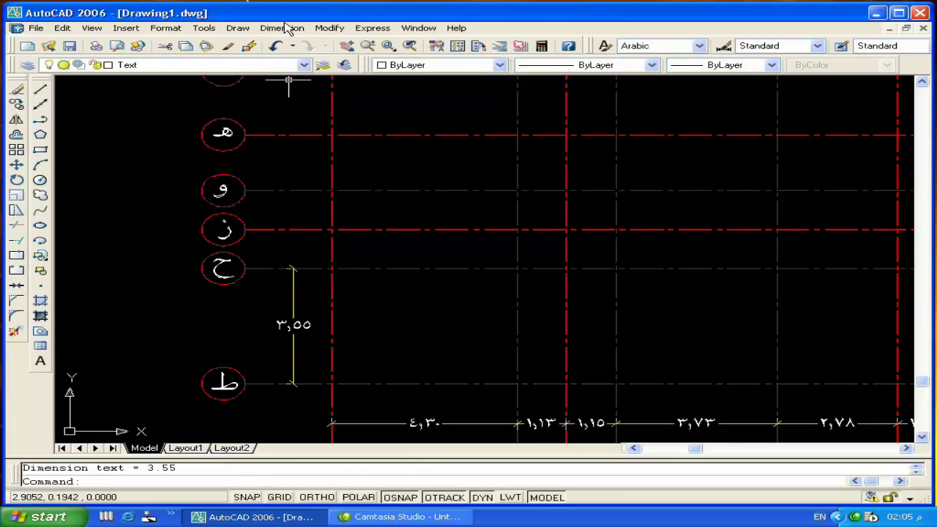
left_click(286, 28)
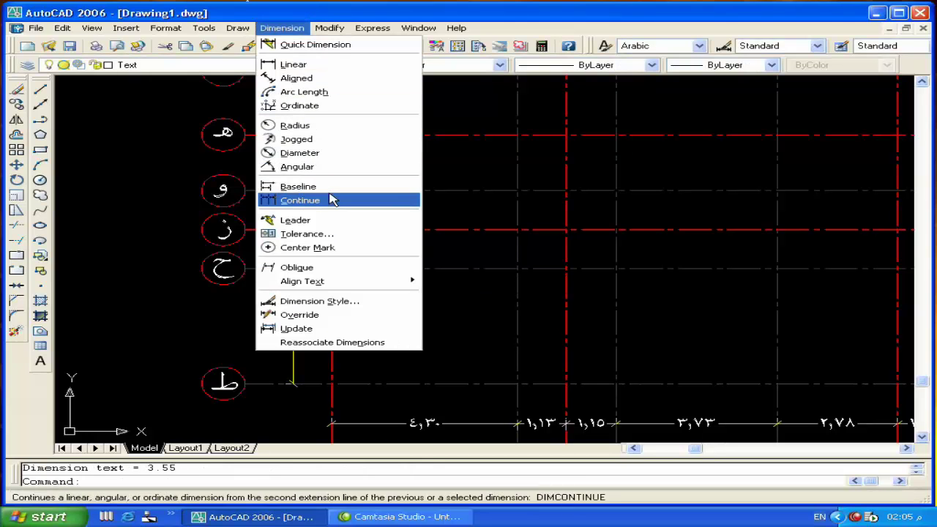
left_click(331, 199)
left_click(291, 230)
left_click(291, 191)
left_click(291, 134)
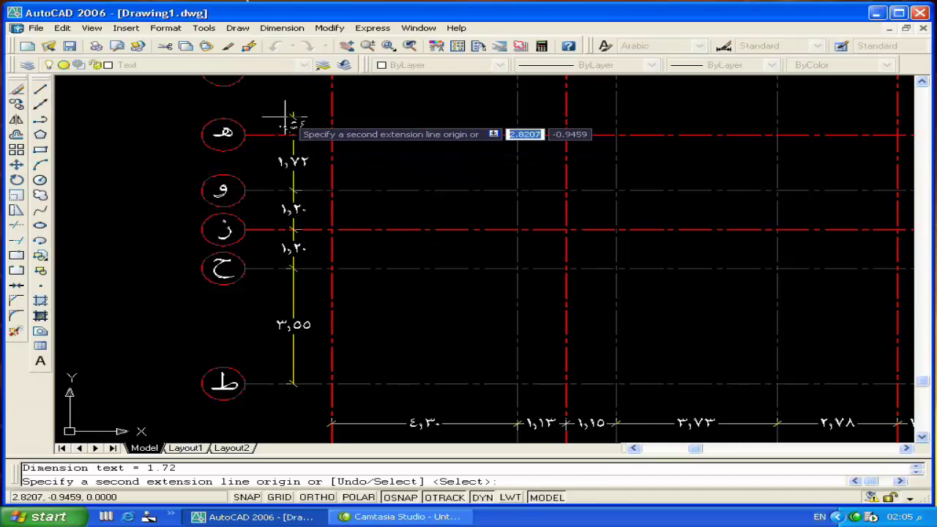
Complete the left chain with 2.00, 1.20 and 1.65 up to ا, then recentre the grid.
middle_click_drag(291, 119, 267, 246)
left_click(280, 211)
left_click(280, 173)
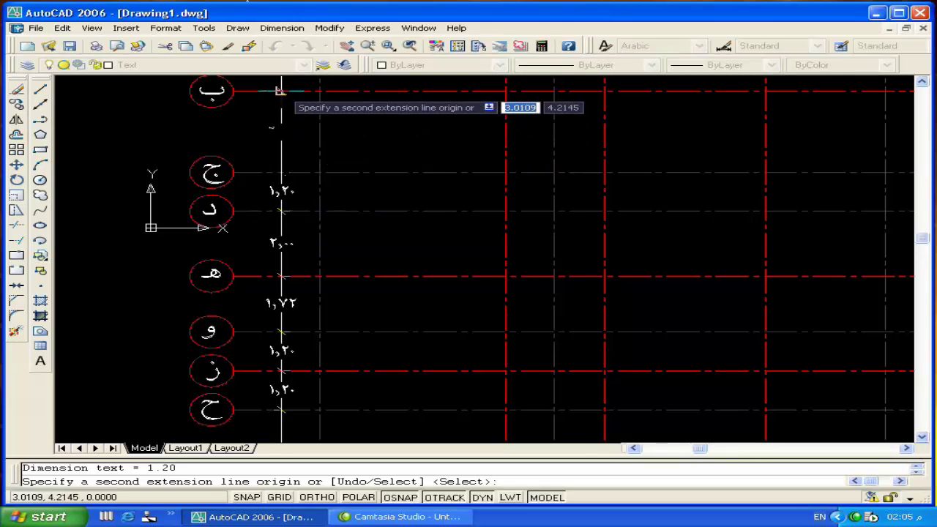
middle_click_drag(281, 91, 265, 268)
left_click(264, 216)
key("Escape")
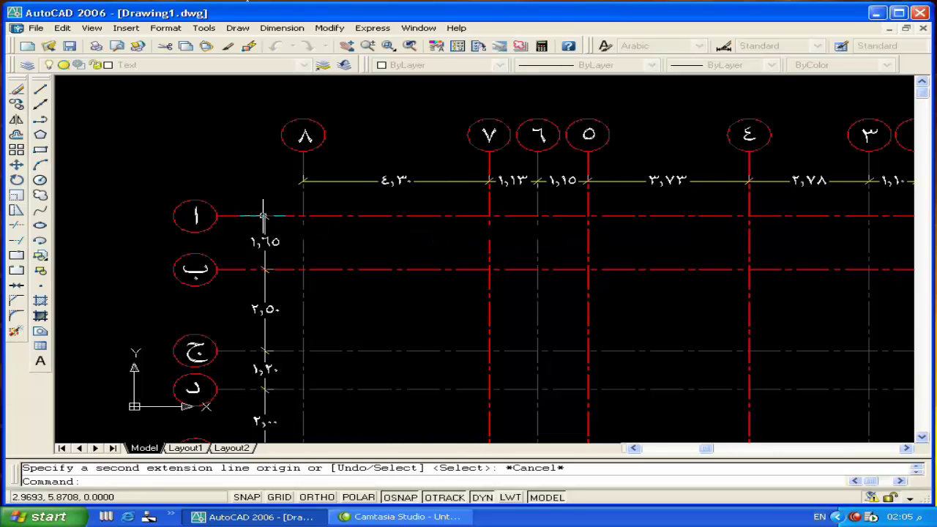
scroll(268, 179, "down", 4)
middle_click_drag(444, 286, 408, 280)
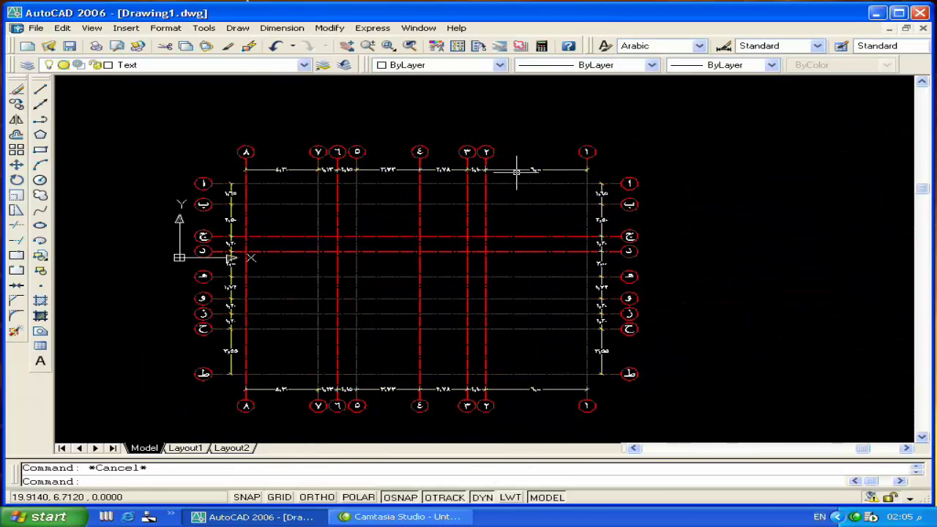
Add the 20.19 overall linear dimension from grid line 1 to 8 above the top chain.
middle_click_drag(538, 120, 611, 164)
scroll(623, 171, "up", 3)
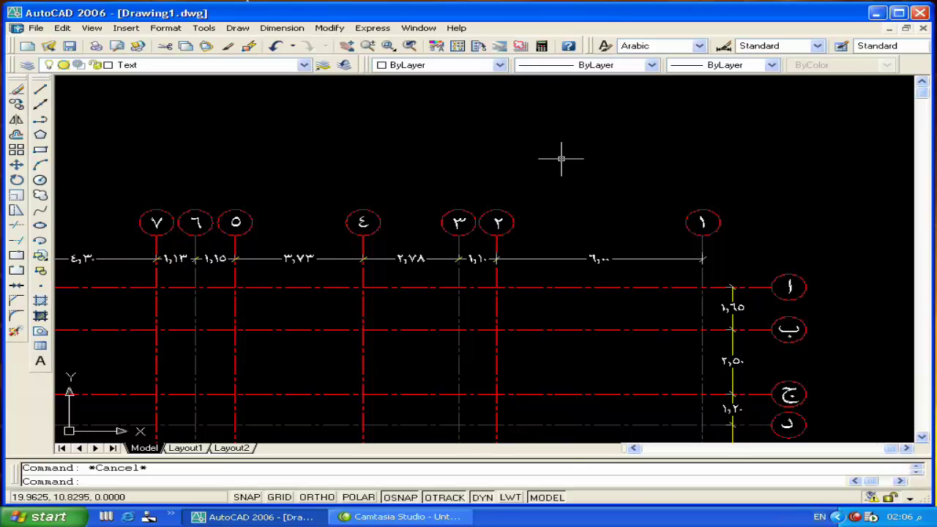
left_click(283, 28)
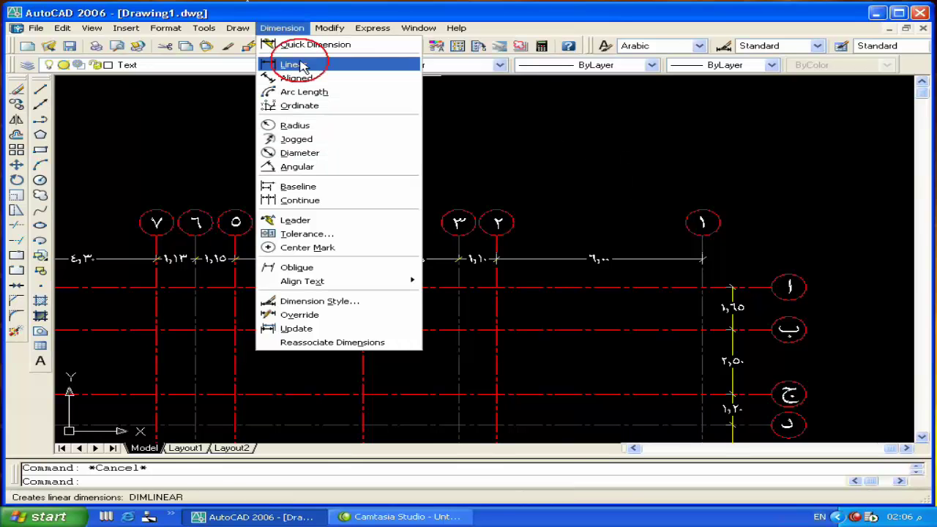
left_click(289, 63)
left_click(701, 259)
middle_click_drag(393, 261, 596, 257)
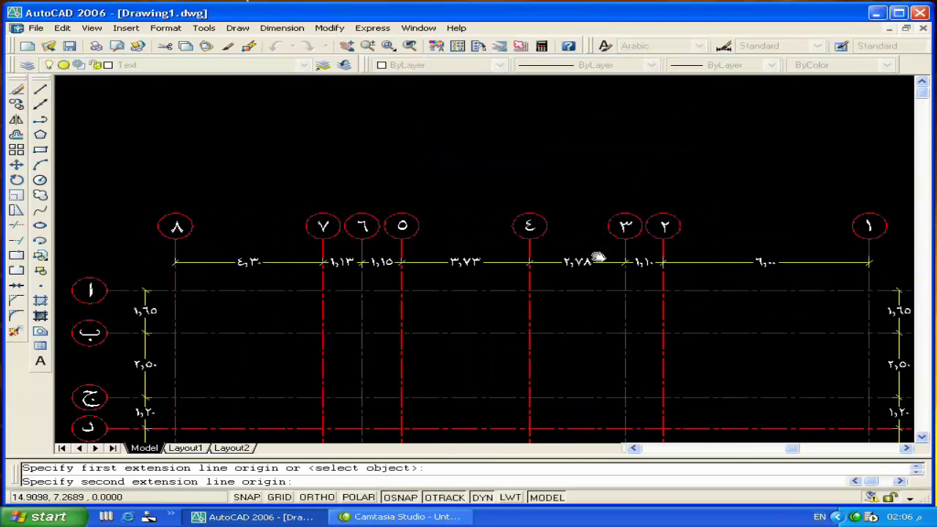
left_click(184, 258)
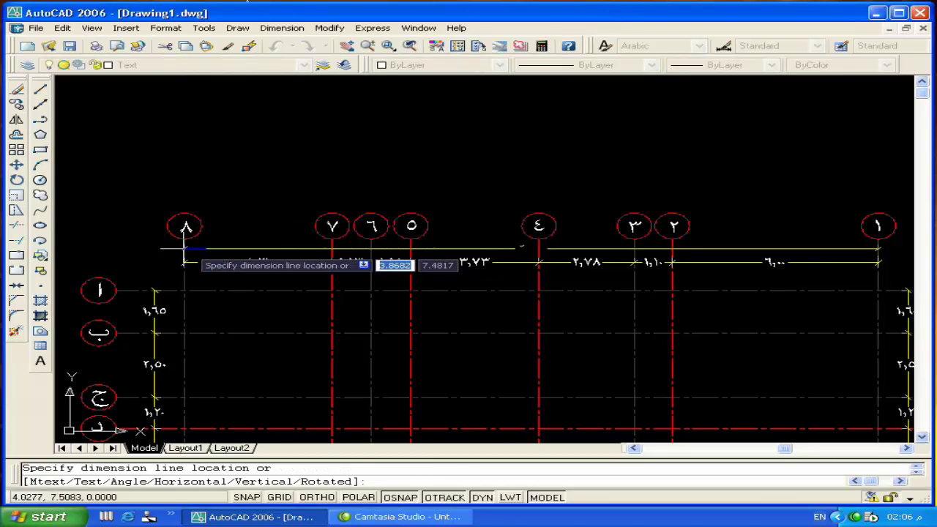
left_click(197, 248)
Add the 15.02 overall dimension from row ا to ط on the right side.
middle_click_drag(367, 212, 73, 57)
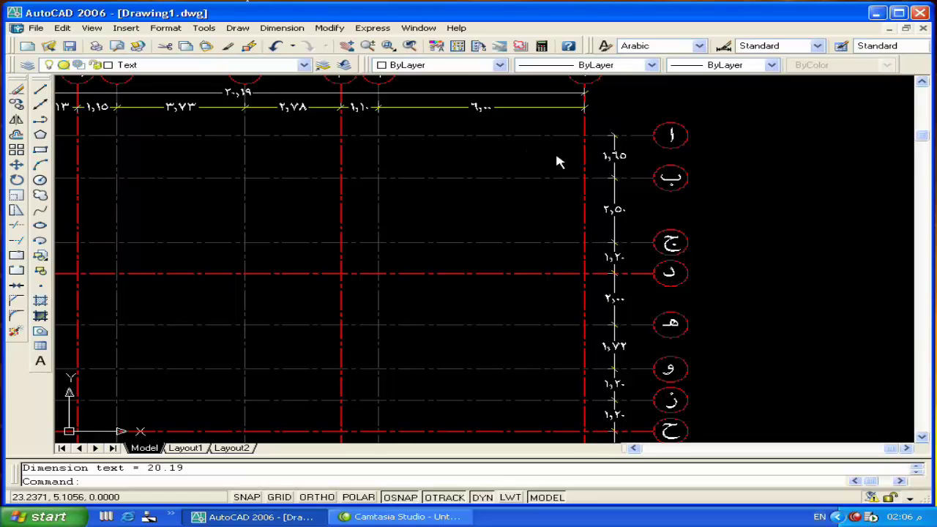
right_click(557, 161)
left_click(578, 165)
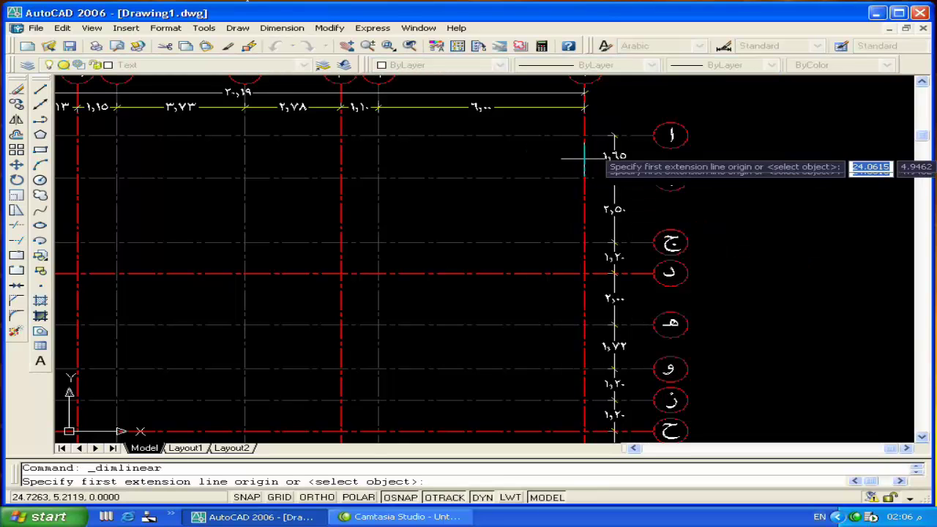
left_click(635, 134)
middle_click_drag(597, 401, 596, 283)
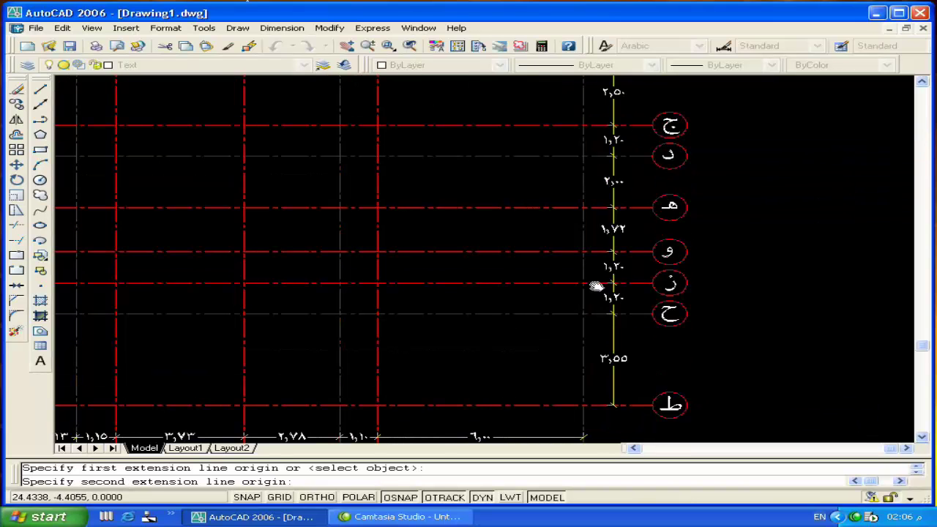
left_click(614, 403)
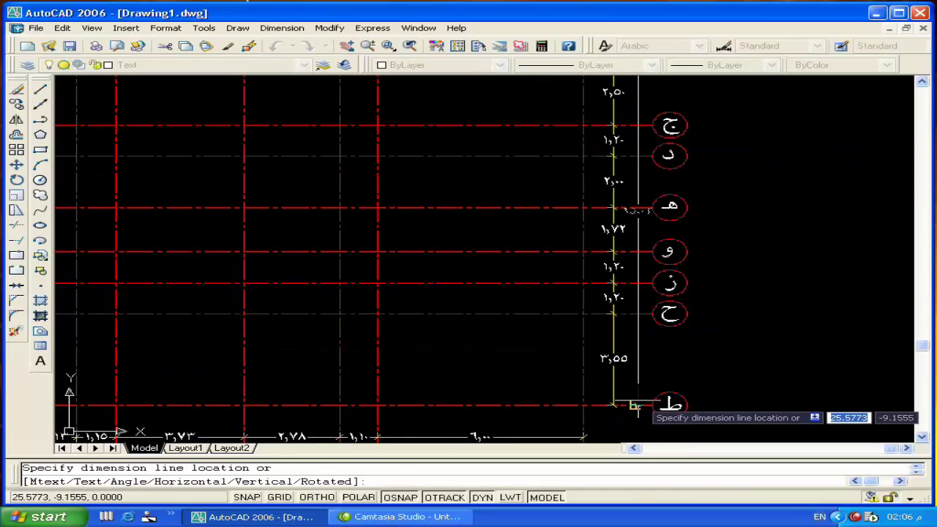
left_click(635, 404)
Add the 20.19 overall dimension from grid line 1 to 8 below the bottom chain.
middle_click_drag(494, 413, 615, 294)
key("Return")
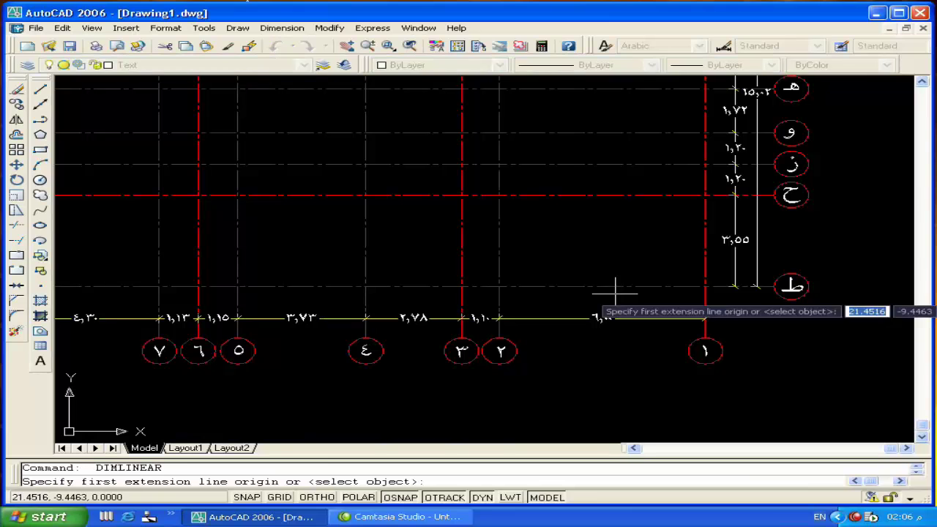
scroll(701, 327, "up", 3)
scroll(710, 329, "up", 2)
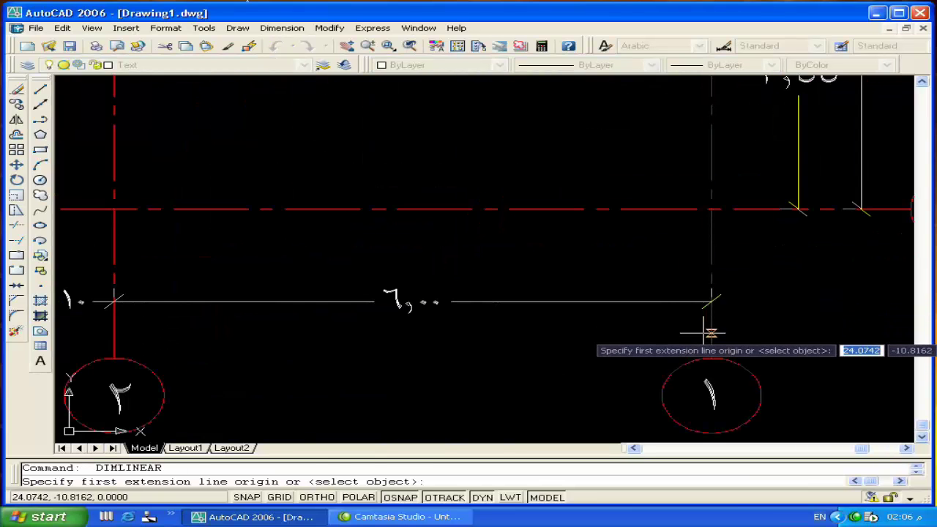
left_click(711, 329)
scroll(692, 334, "down", 5)
middle_click_drag(282, 335, 610, 345)
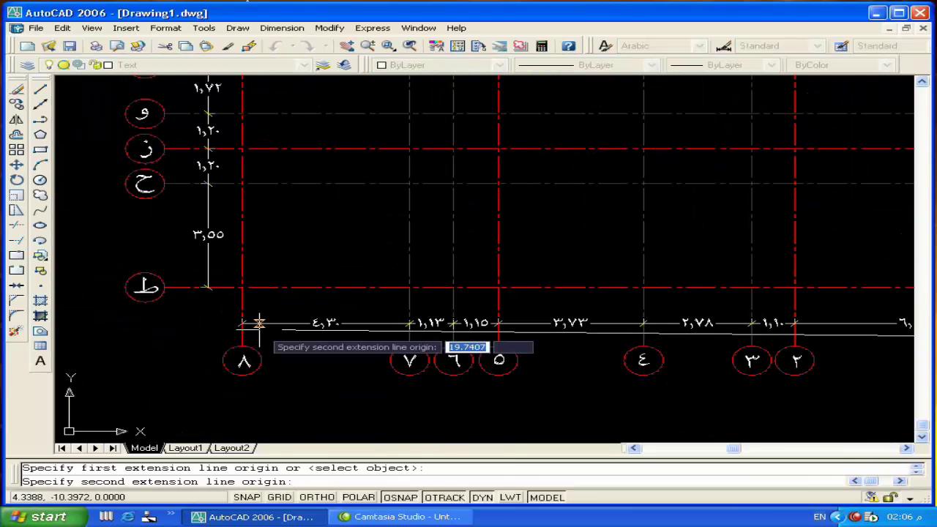
left_click(242, 325)
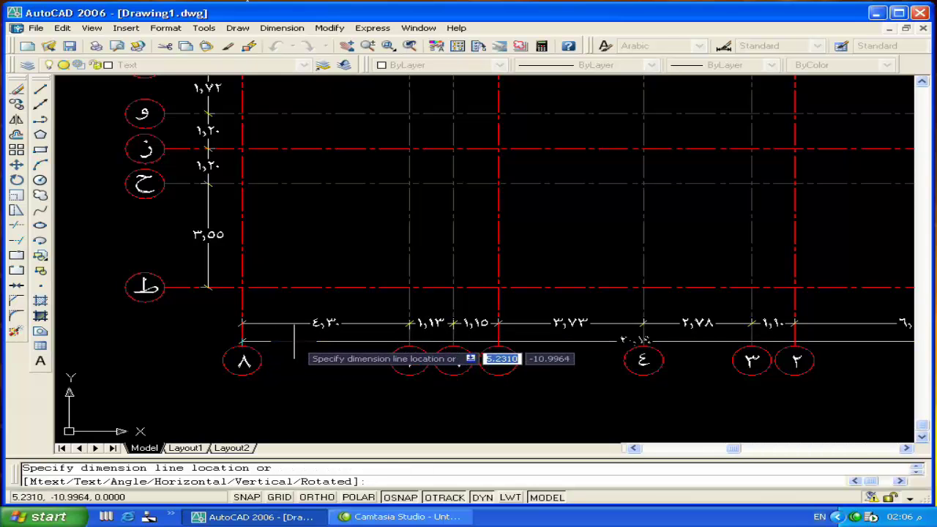
left_click(293, 344)
Add the 15.02 overall dimension from row ط to ا on the left side.
mouse_move(177, 282)
middle_mouse_down()
mouse_move(178, 370)
mouse_move(262, 369)
middle_mouse_up()
key("Return")
left_click(263, 376)
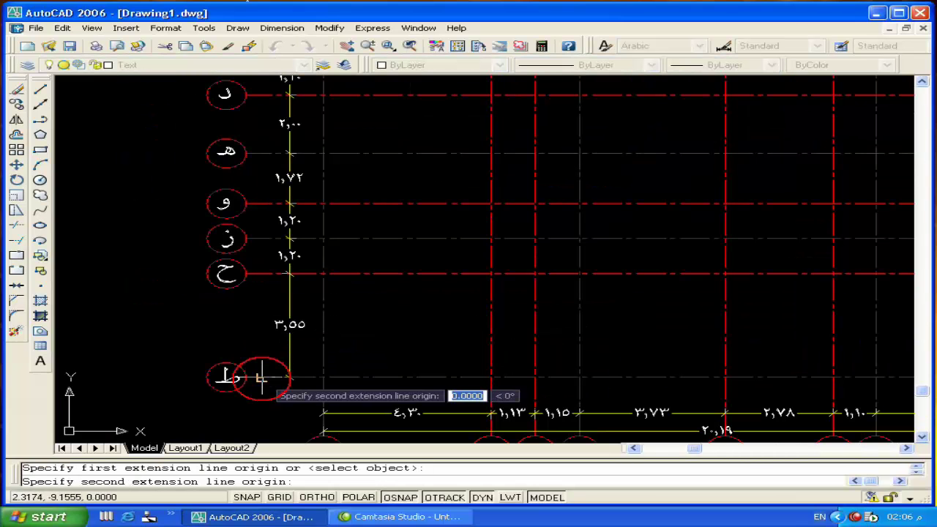
middle_click_drag(258, 268, 251, 314)
middle_click_drag(235, 193, 234, 227)
middle_click_drag(247, 101, 246, 275)
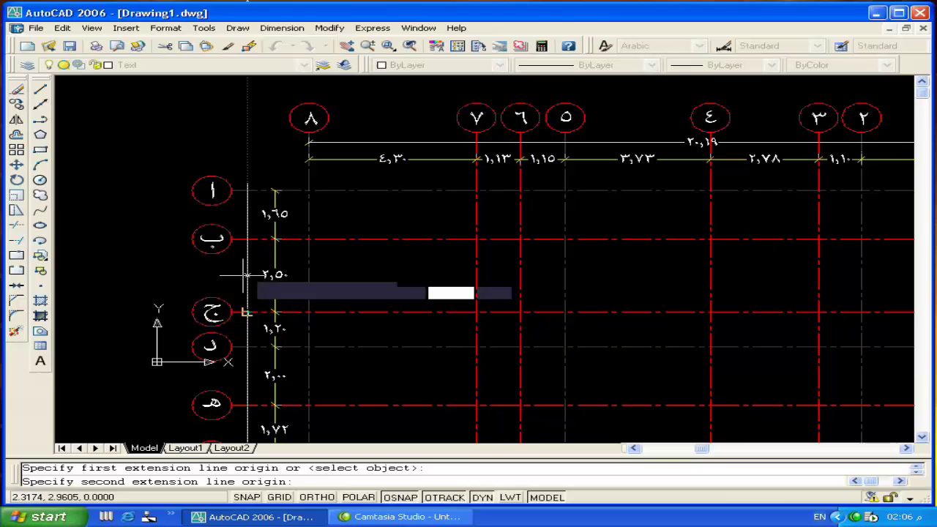
left_click(246, 192)
left_click(241, 189)
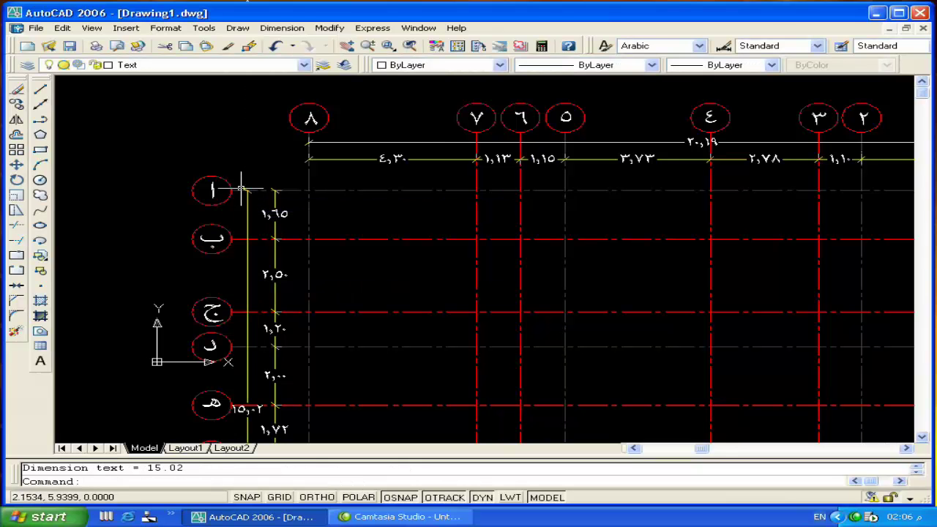
Zoom to Extents so the whole dimensioned grid plan fills the view.
scroll(279, 148, "down", 2)
middle_click_drag(626, 294, 465, 227)
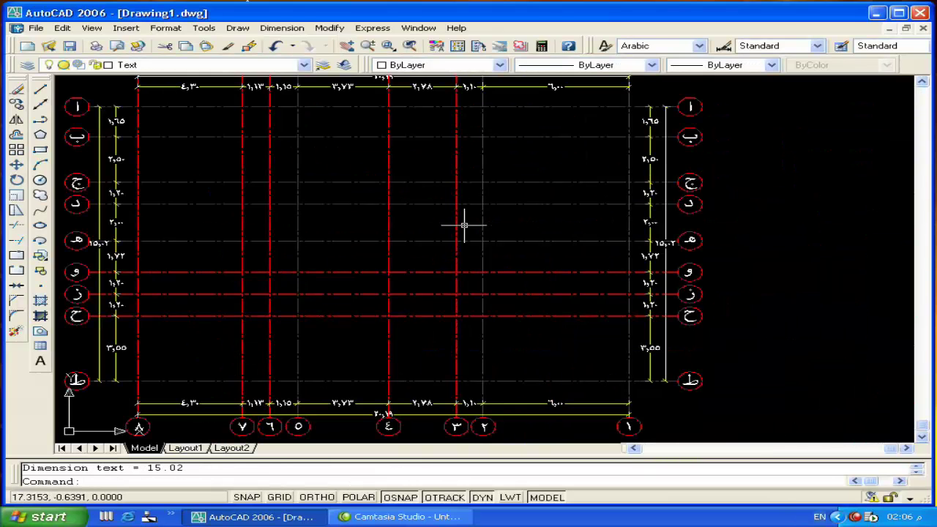
type("z")
key("Return")
type("e")
key("Return")
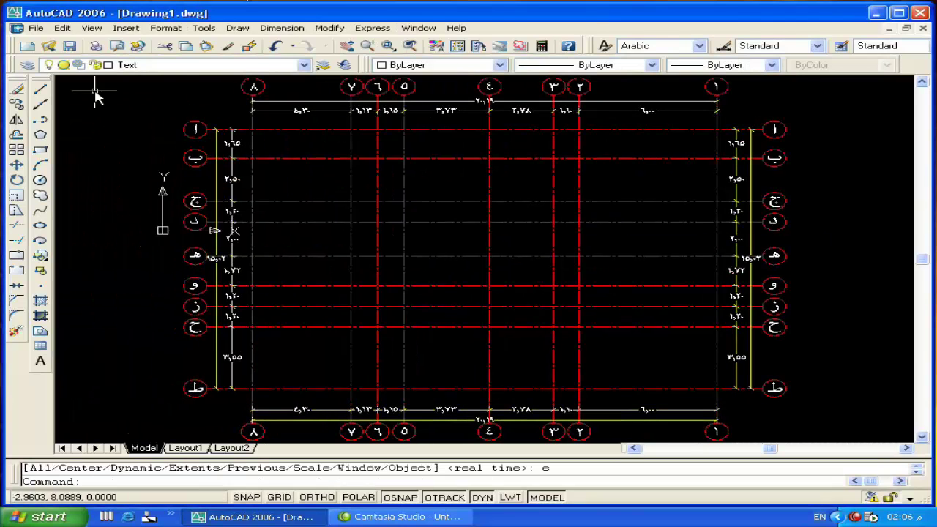
Save the drawing as 1.dwg on GAMES (E:), then check the 6,30 dimension's layer.
left_click(70, 47)
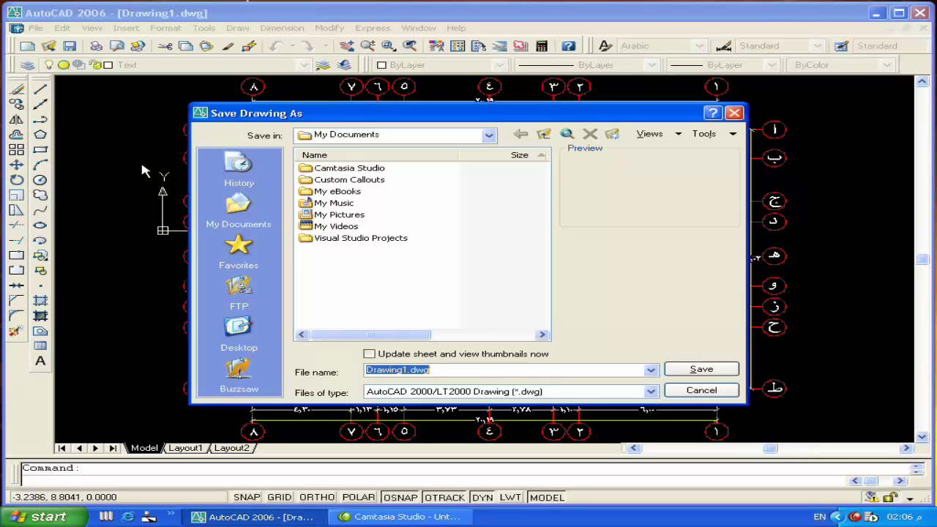
left_click(488, 134)
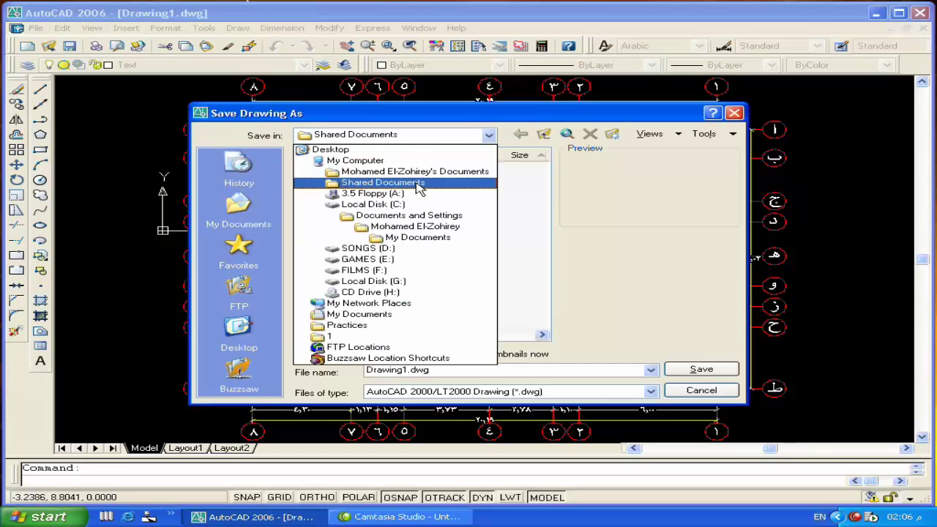
left_click(356, 260)
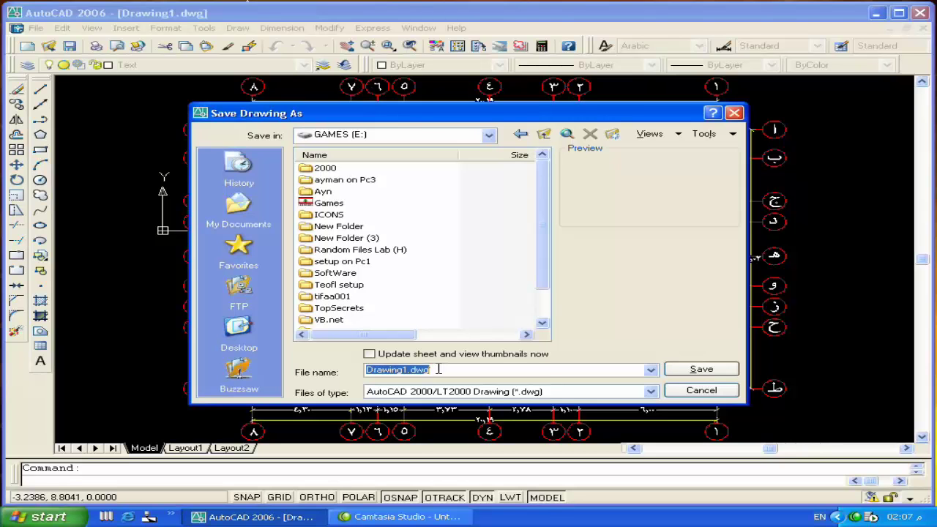
type("1")
left_click(701, 370)
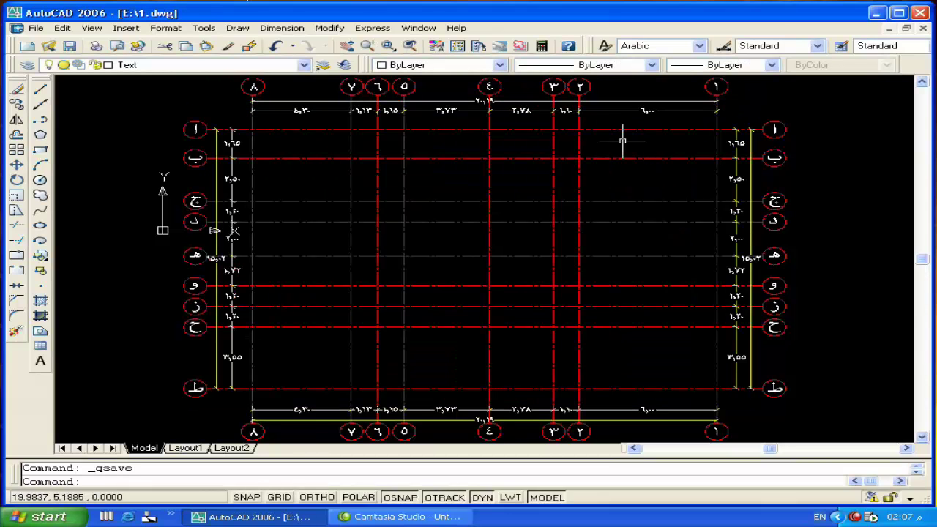
left_click(307, 110)
left_click(224, 63)
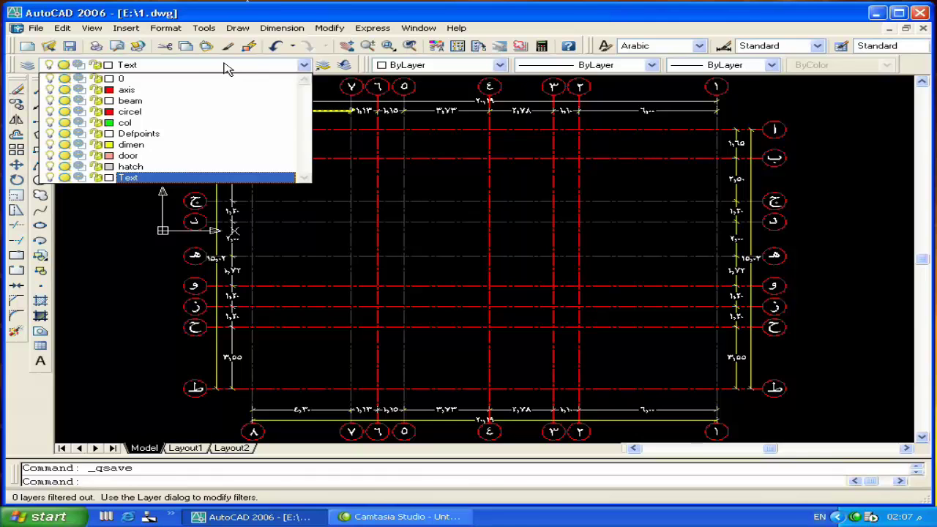
Select the top dimension chain (6,30, 1,13, 1,15, 3,73, 2,78, 1,10, 6,00) and its overall dimension.
left_click(227, 68)
left_click(365, 110)
left_click(392, 109)
left_click(451, 110)
left_click(530, 109)
left_click(568, 110)
left_click(604, 110)
left_click(608, 101)
Add the right-side chain (1,65, 2,50, 1,20, 2,00, 1,72, 3,55) and overall dimension to the selection.
left_click(737, 144)
left_click(747, 168)
left_click(729, 188)
left_click(725, 192)
left_click(871, 208)
left_click(732, 239)
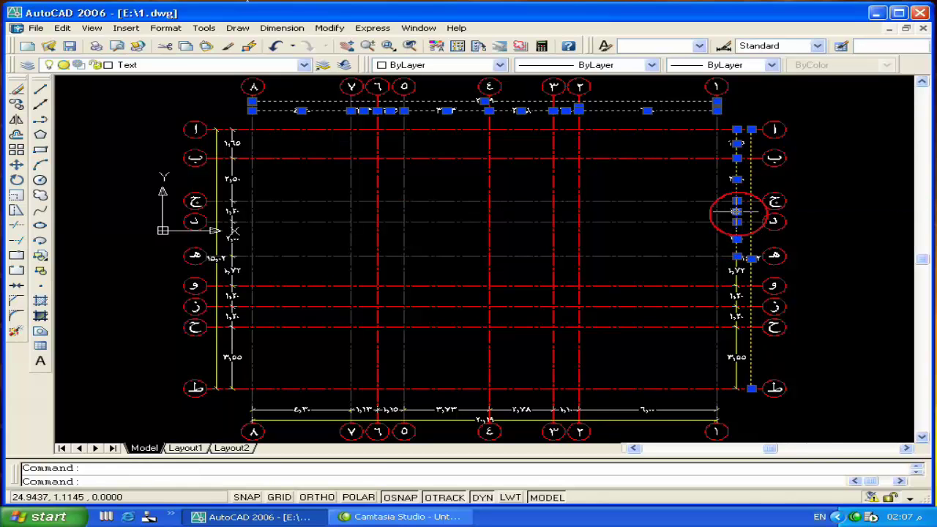
left_click(736, 271)
left_click(735, 296)
left_click(736, 317)
left_click(736, 357)
Add the bottom dimension chain, including 1,15, 1,13 and 5,30, to the selection.
left_click(643, 399)
left_click(623, 435)
left_click(464, 406)
left_click(388, 408)
left_click(361, 408)
left_click(325, 409)
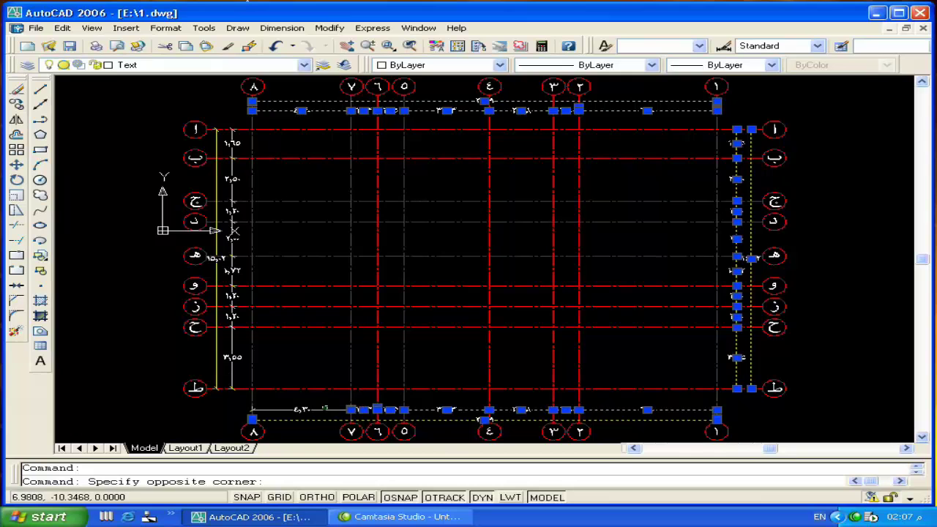
left_click(303, 412)
Add the left-side chain (3,55 up to 1,65) and the overall left dimension to the selection.
left_click(231, 351)
left_click(231, 317)
left_click(231, 296)
left_click(232, 271)
left_click(232, 234)
left_click(232, 205)
left_click(231, 180)
left_click(233, 143)
left_click(216, 190)
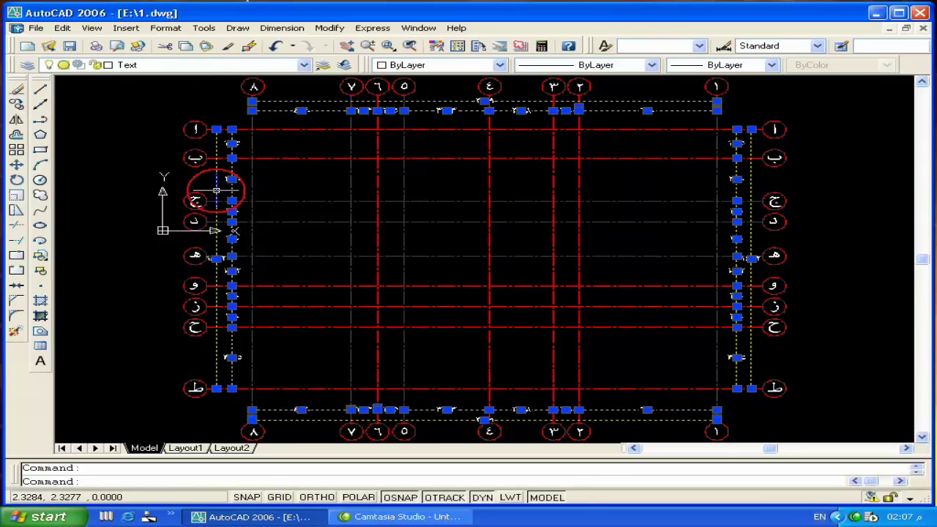
Move all selected dimensions onto the dimen layer and verify the 6,30 dimension's layer.
left_click(214, 66)
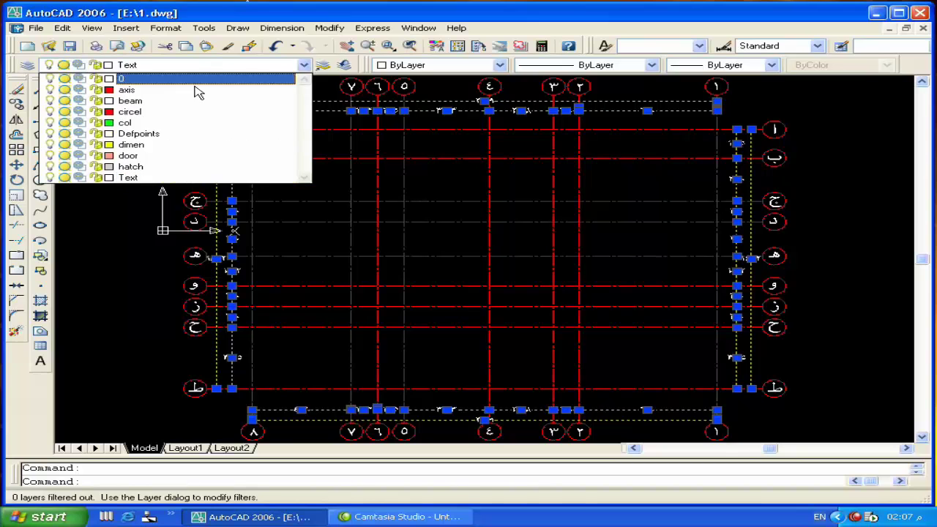
left_click(179, 144)
key("Escape")
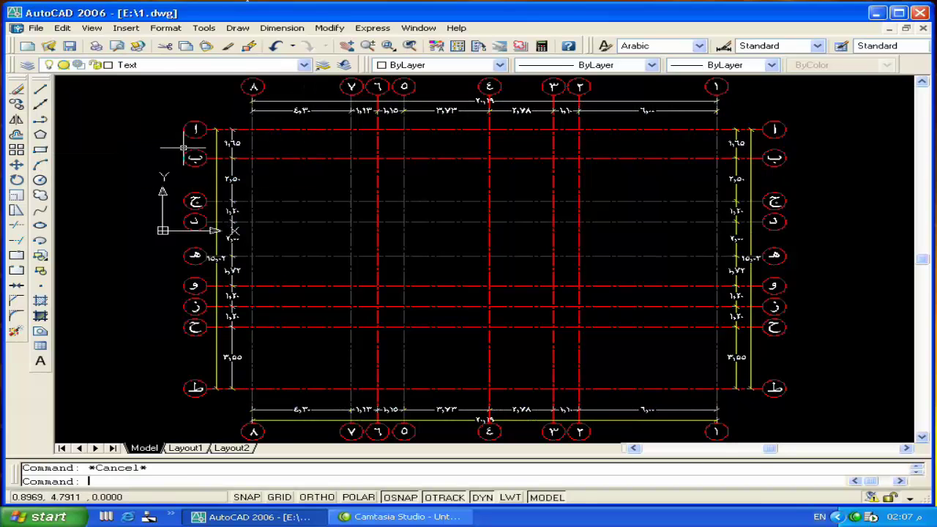
left_click(312, 110)
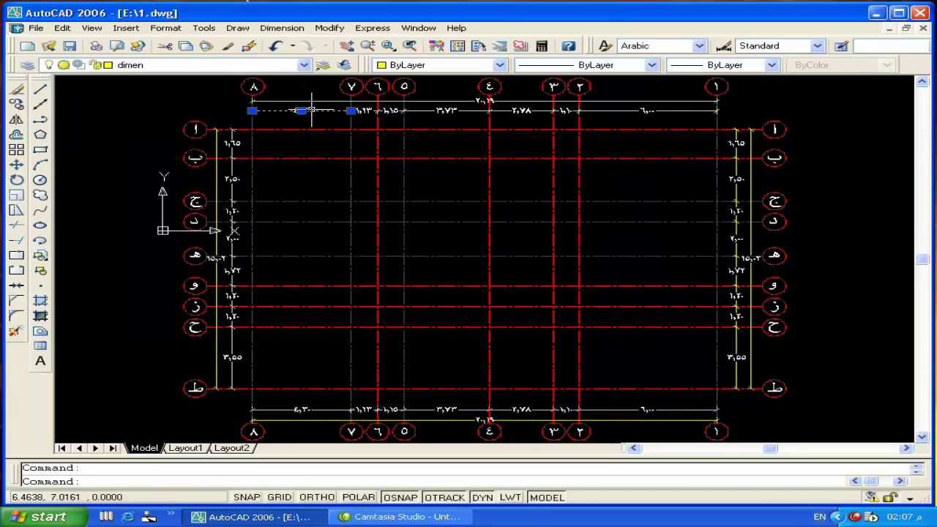
key("Escape")
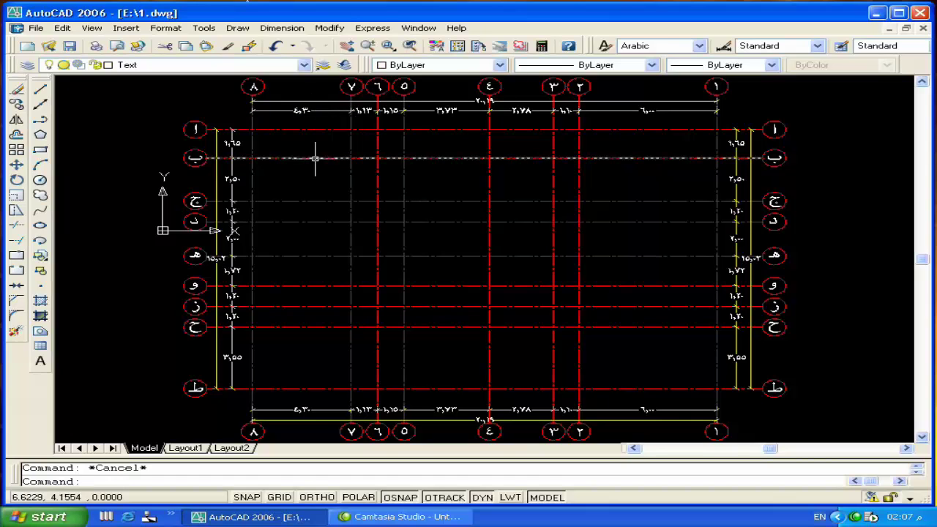
left_click(315, 110)
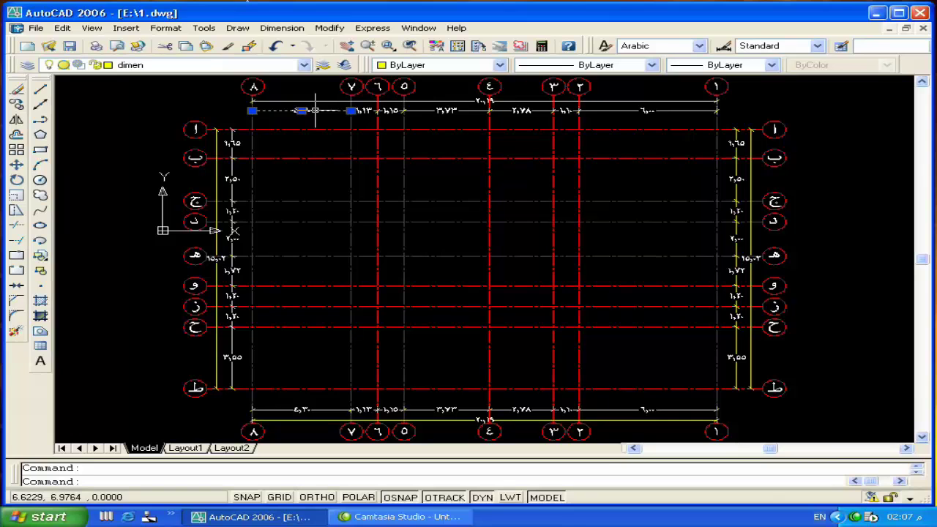
key("Escape")
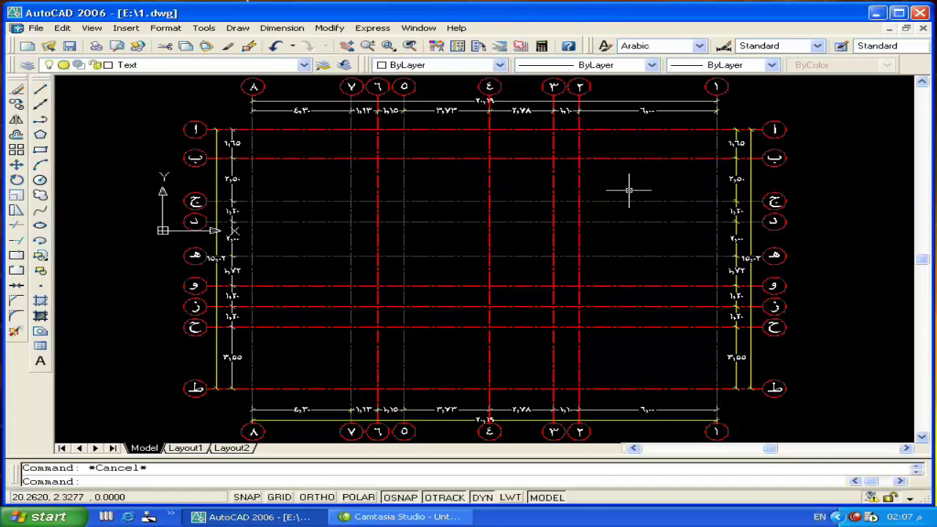
left_click(212, 67)
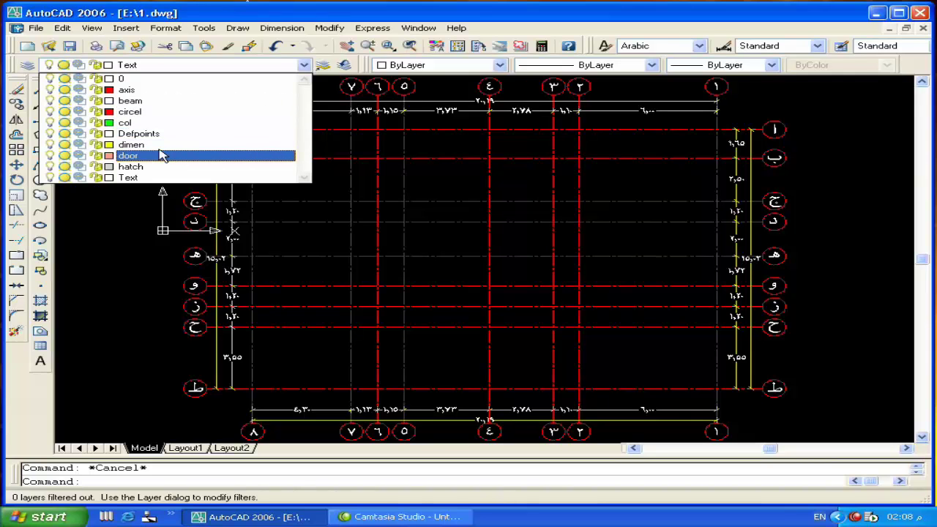
key("Escape")
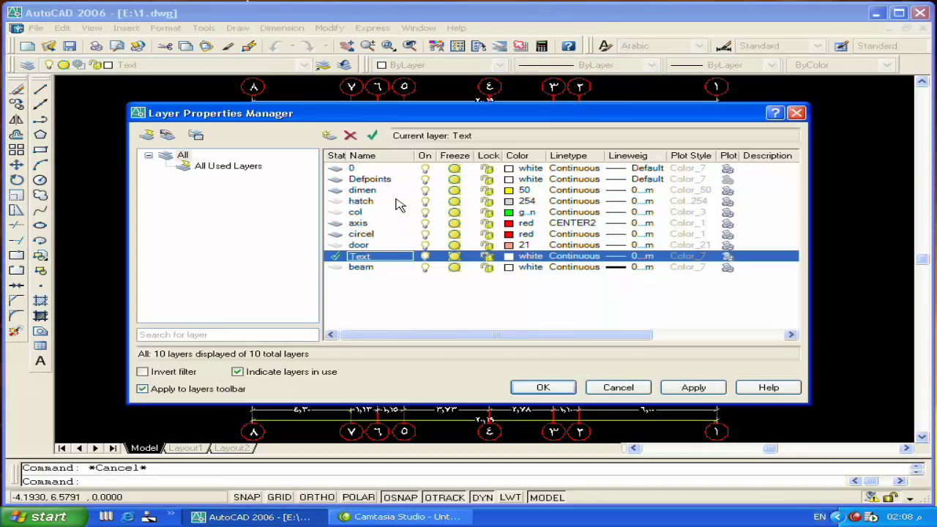
Add a new layer named Walls and pick it as current in the layer list.
left_click(328, 135)
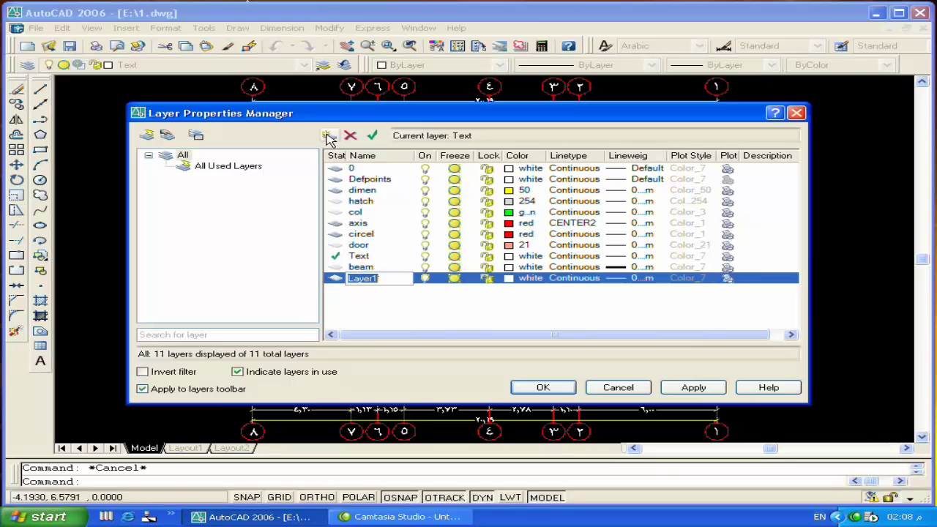
type("Walls")
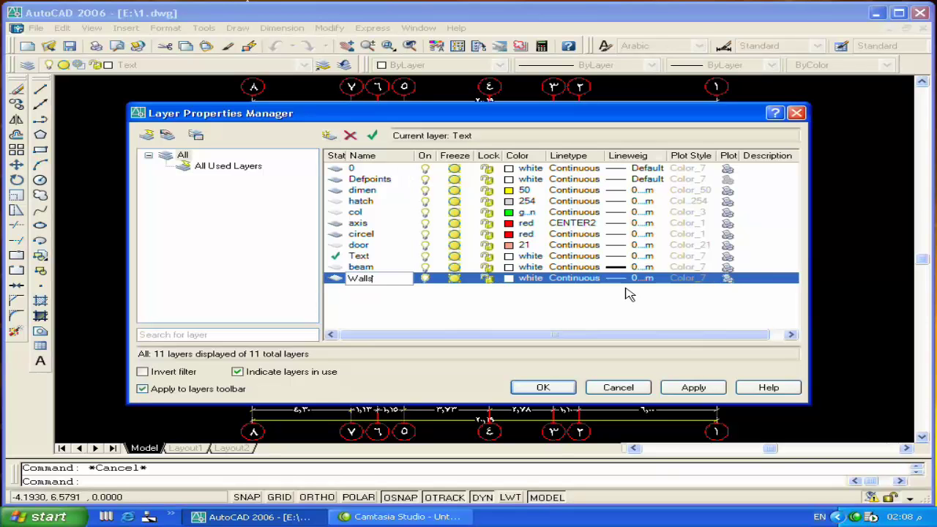
left_click(569, 389)
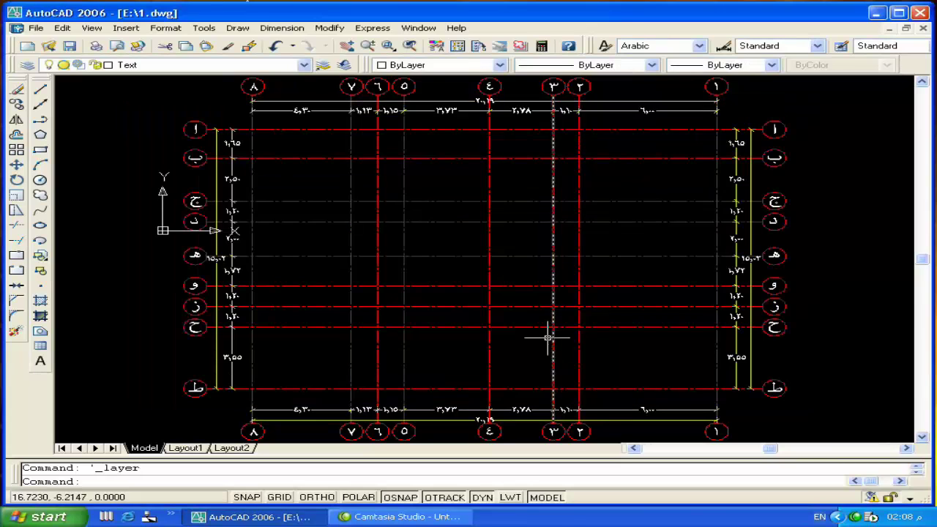
left_click(182, 69)
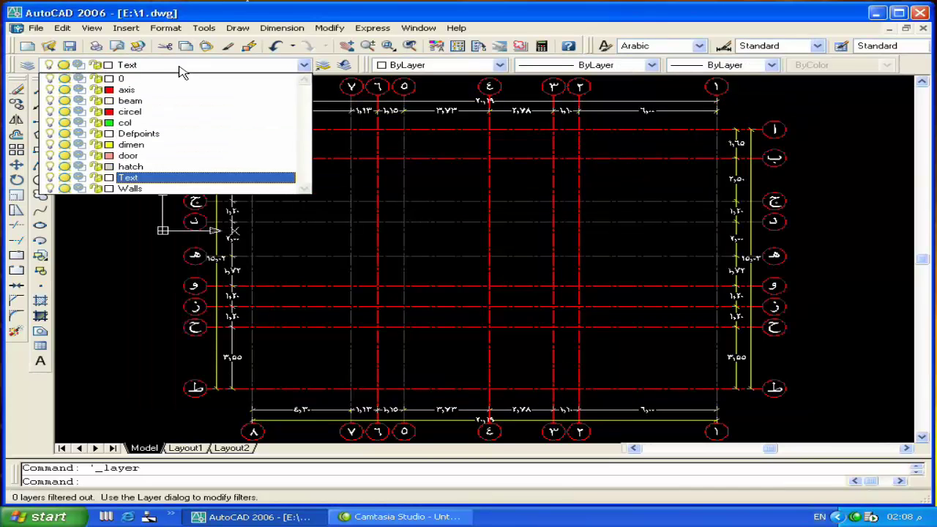
left_click(165, 188)
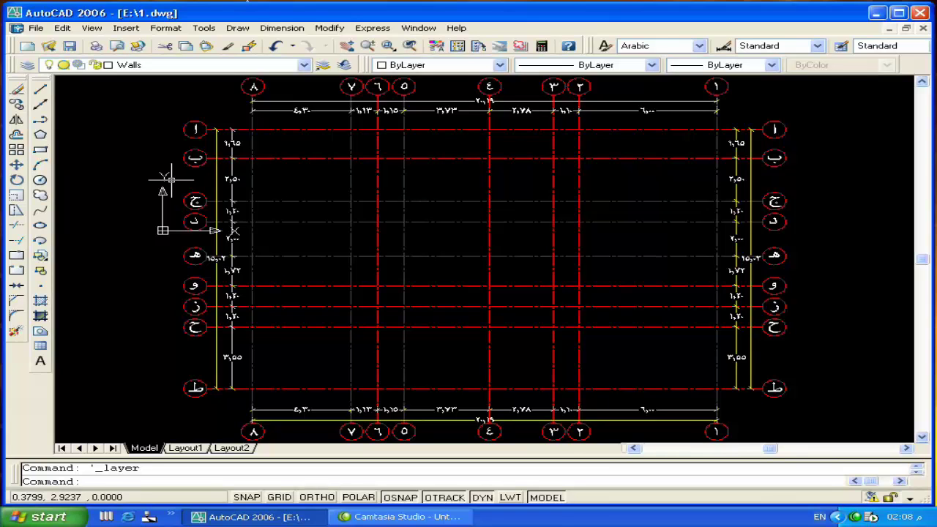
key("Escape")
Start MLINE with Zero justification and a wall scale of 0.125.
left_click(237, 28)
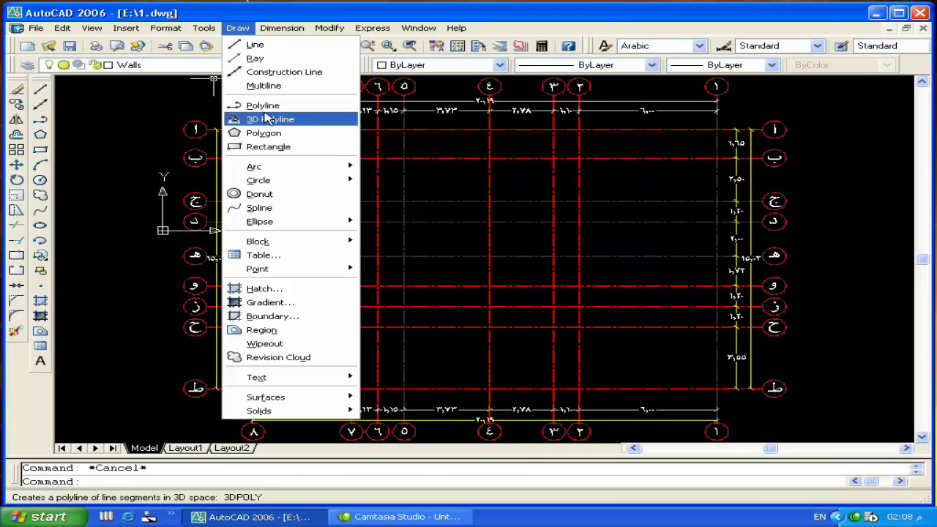
left_click(263, 85)
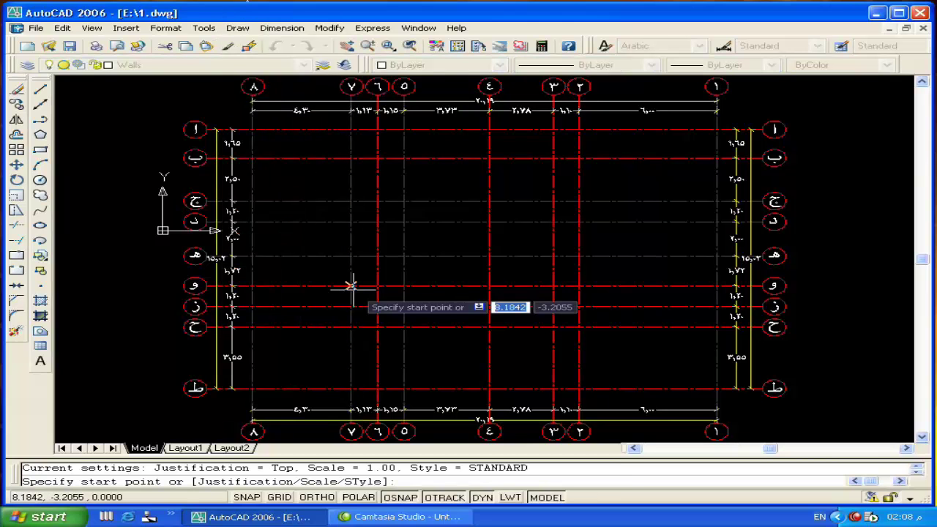
type("j")
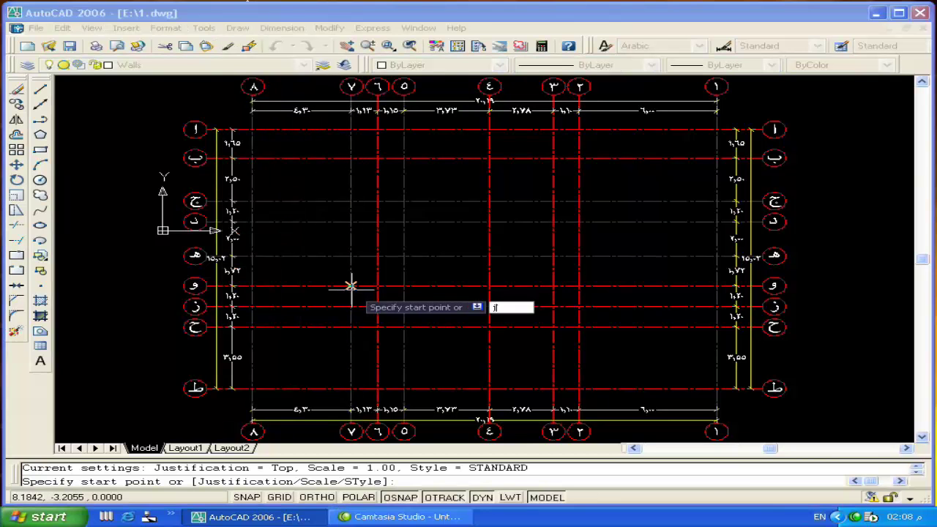
key("Return")
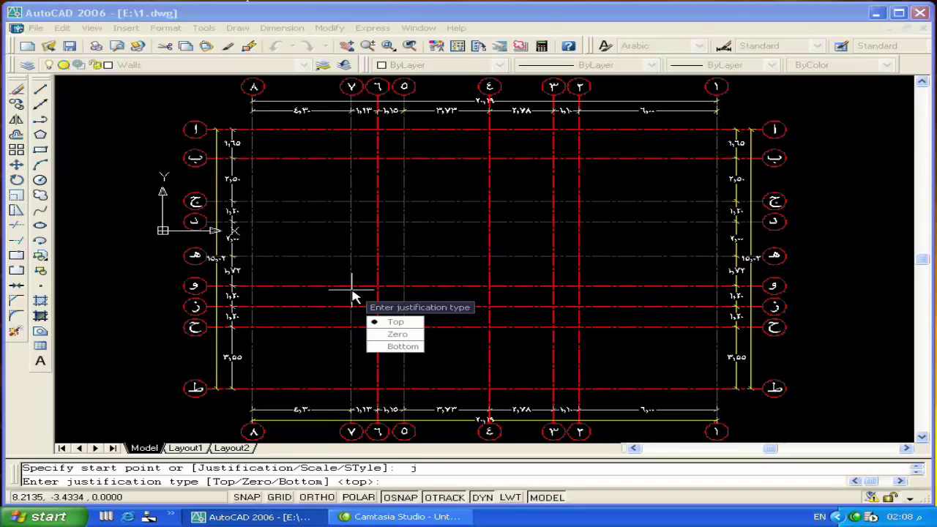
type("z")
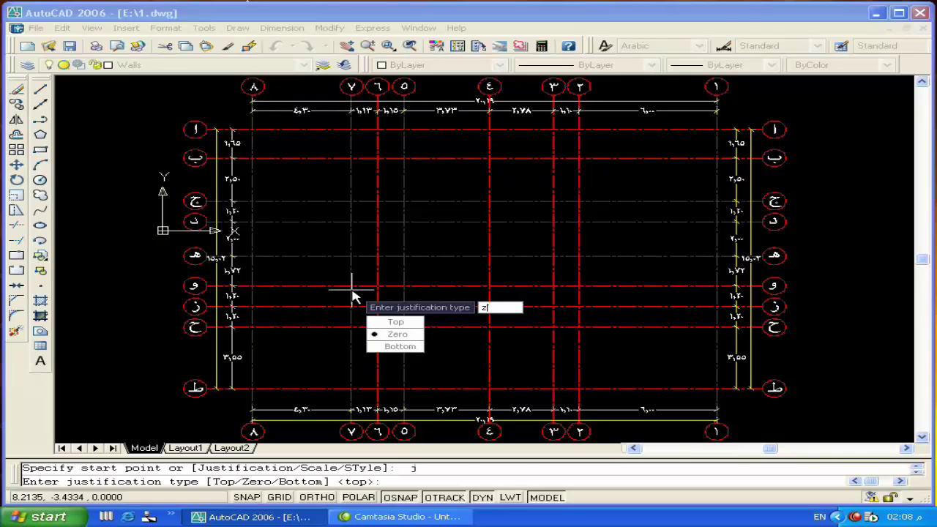
key("Return")
type("sc")
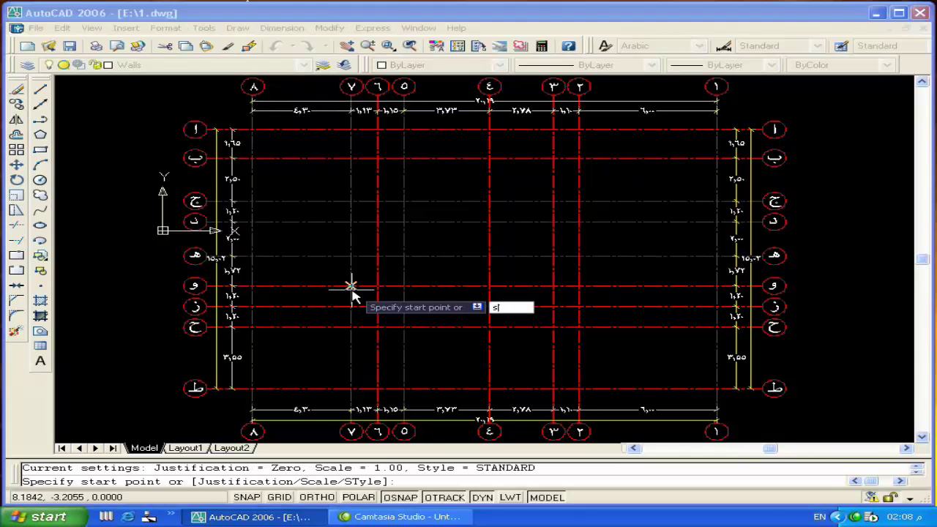
key("Return")
type(".12")
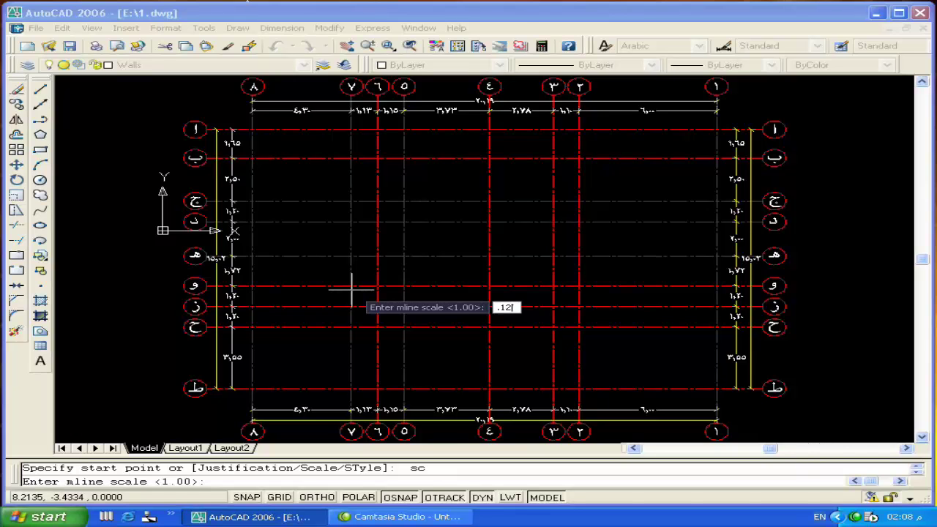
type("5")
key("Return")
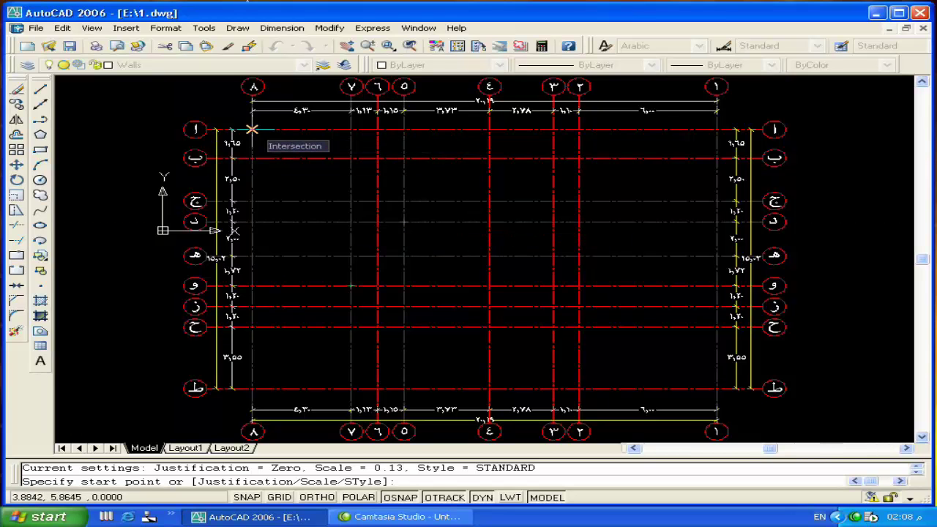
Draw a wall from ا/٨ down to ج, along ج to ٣, then up 1 to ٢.
left_click(252, 129)
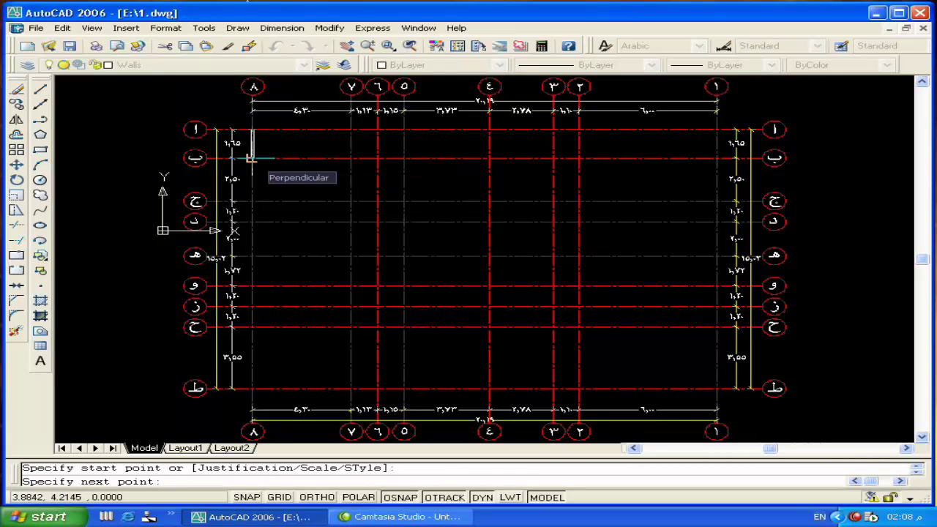
left_click(252, 201)
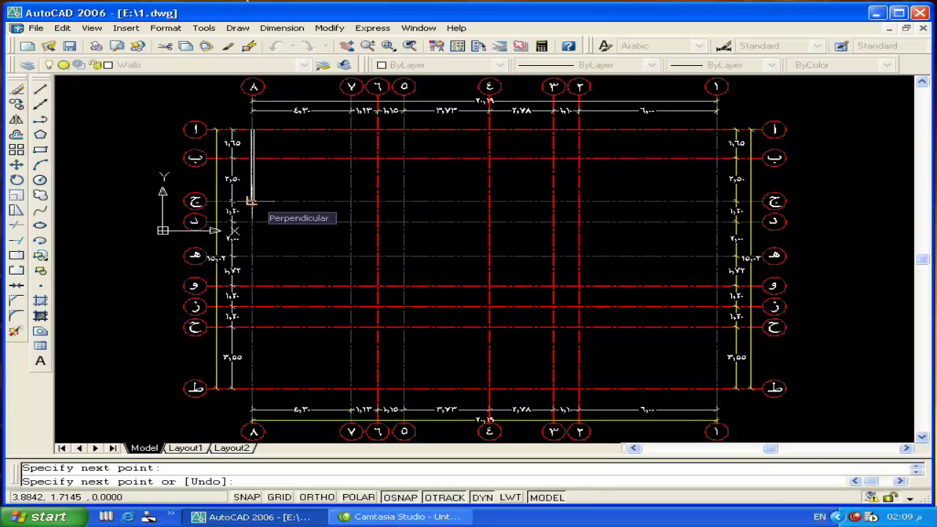
left_click(250, 201)
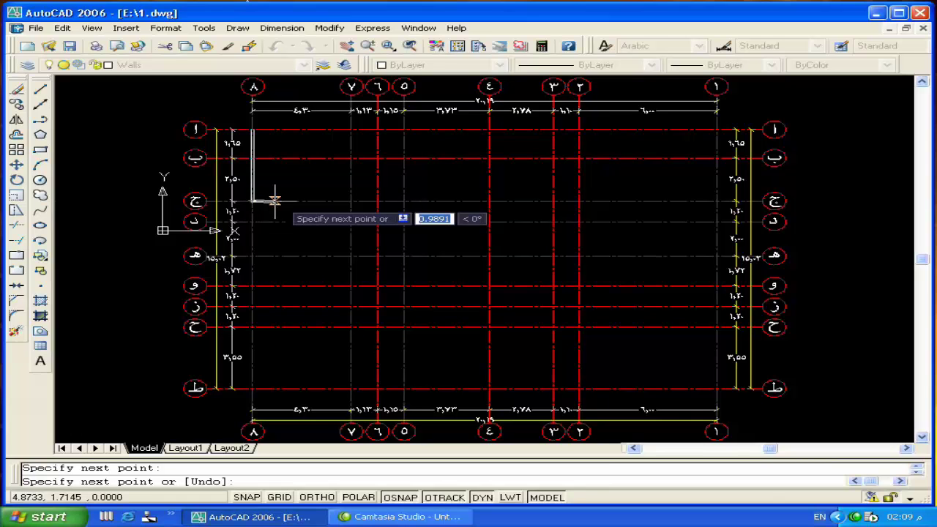
key("F8")
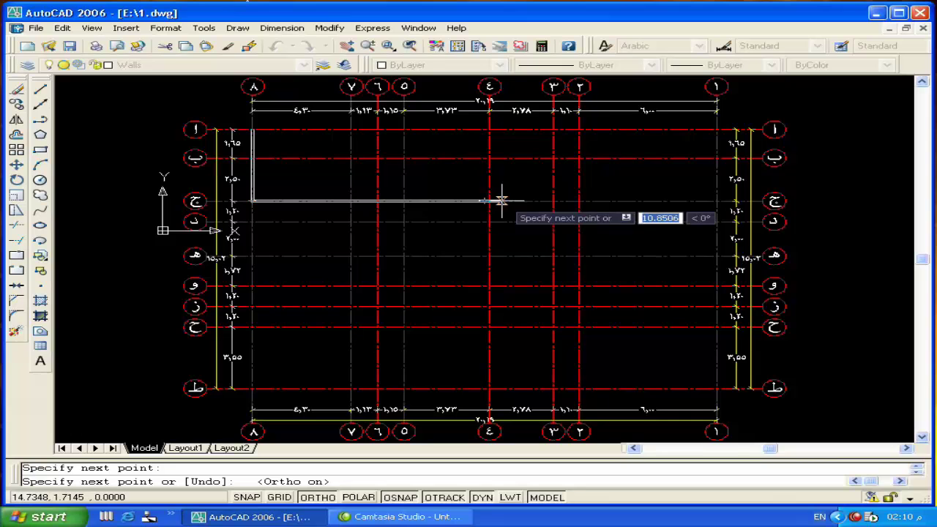
left_click(553, 201)
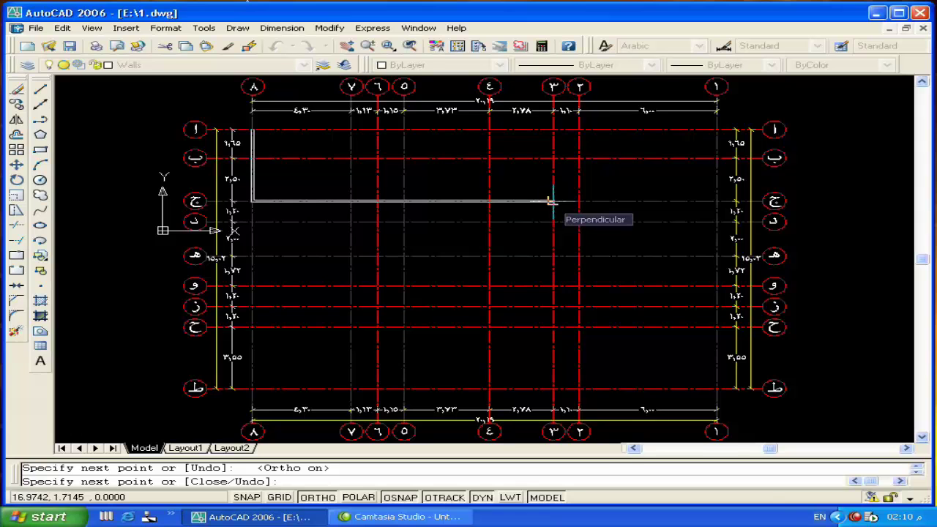
left_click(552, 201)
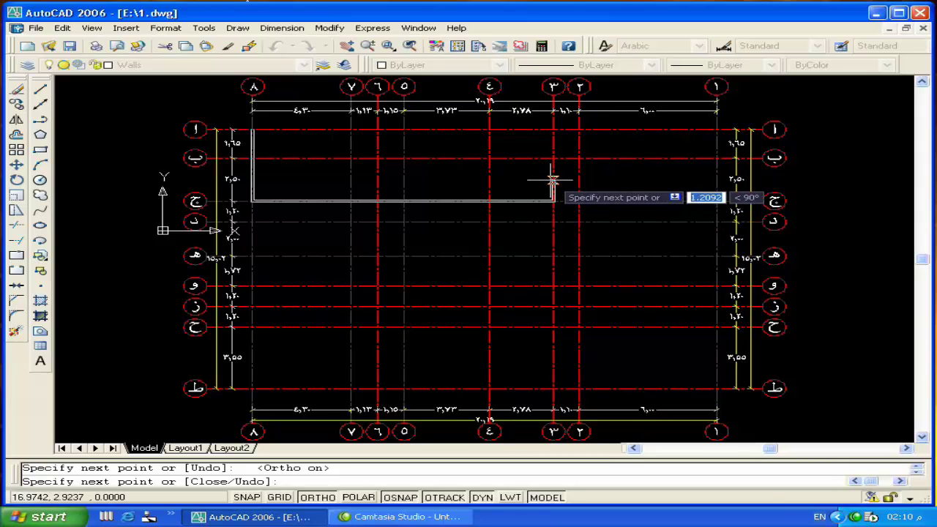
type("  1")
key("Return")
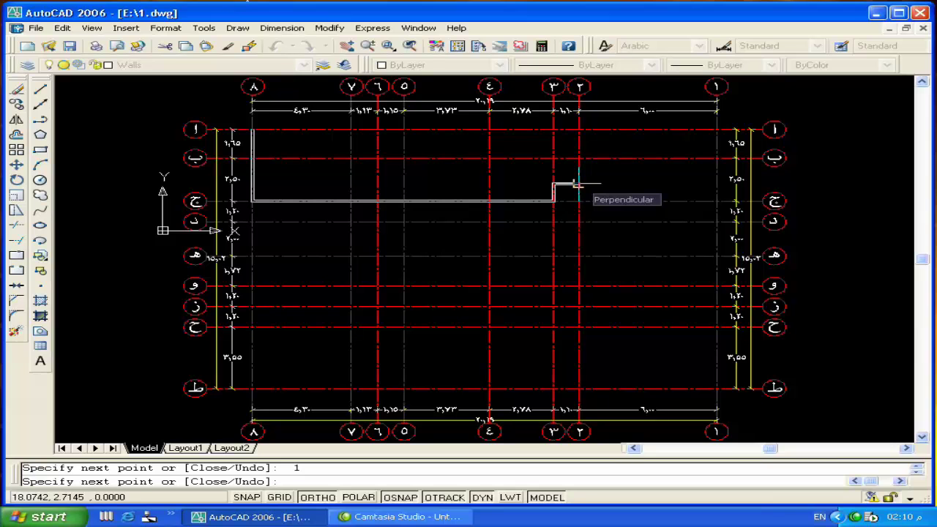
left_click(578, 183)
key("Return")
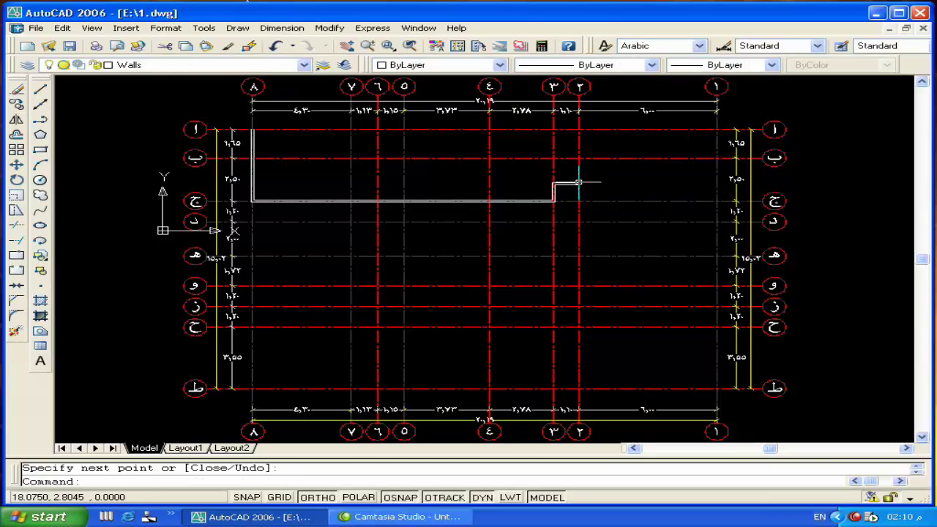
Draw a multiline wall along grid line ٢ from axis ا down to ط.
key("Return")
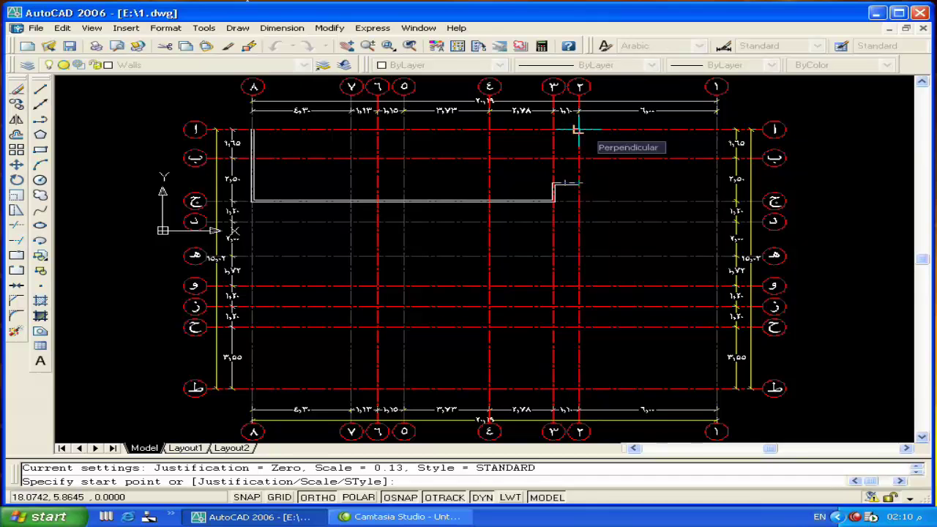
left_click(577, 131)
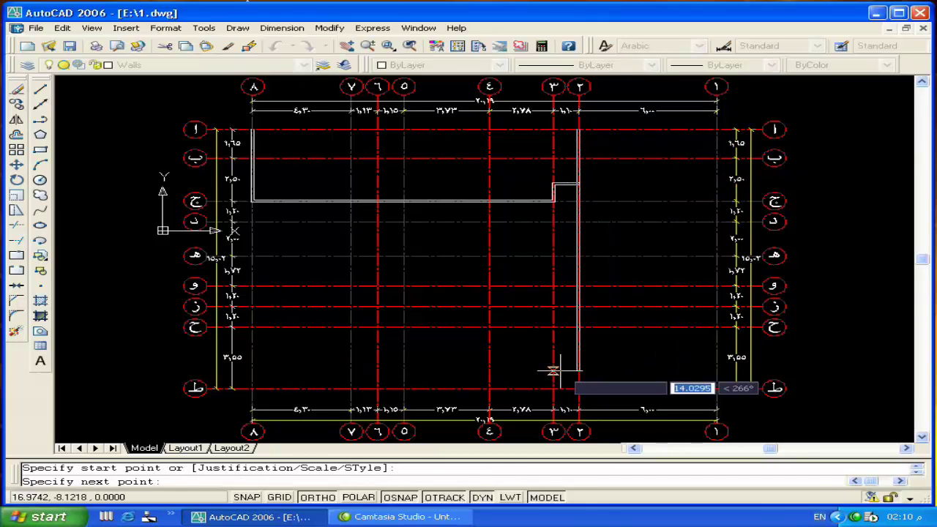
left_click(578, 388)
key("Return")
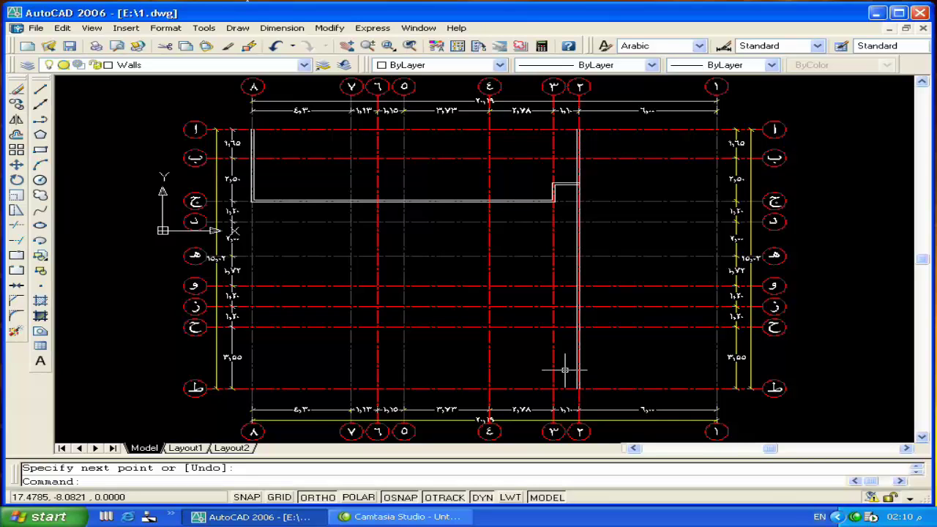
Draw a multiline wall along grid line ٤ from axis ا to ج.
right_click(443, 172)
left_click(456, 179)
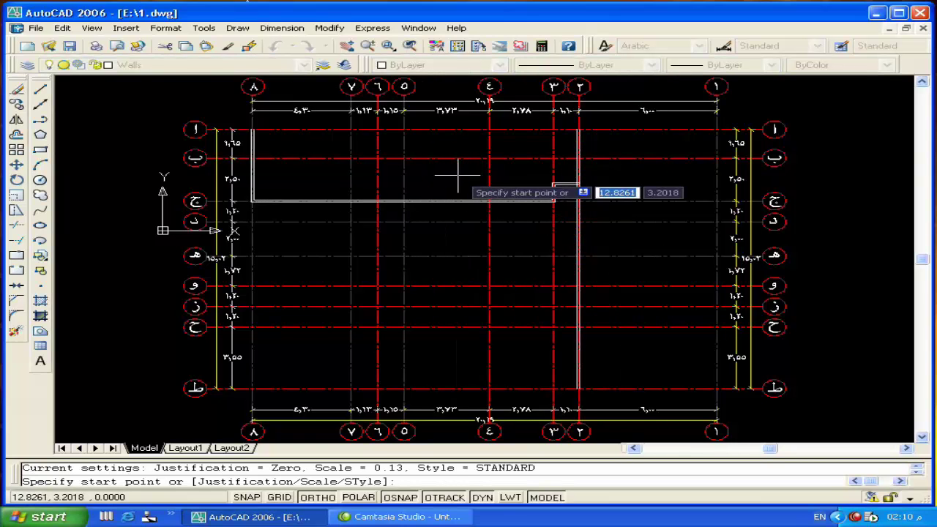
left_click(490, 130)
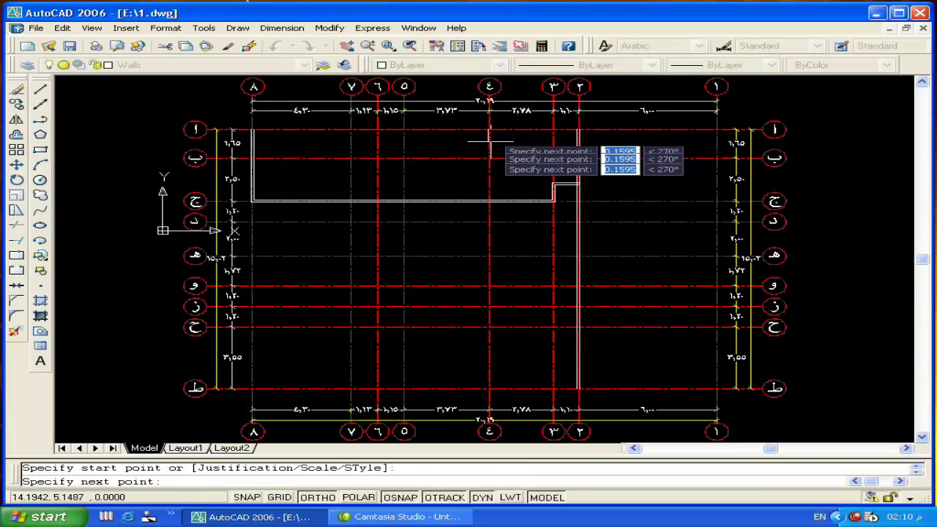
left_click(489, 201)
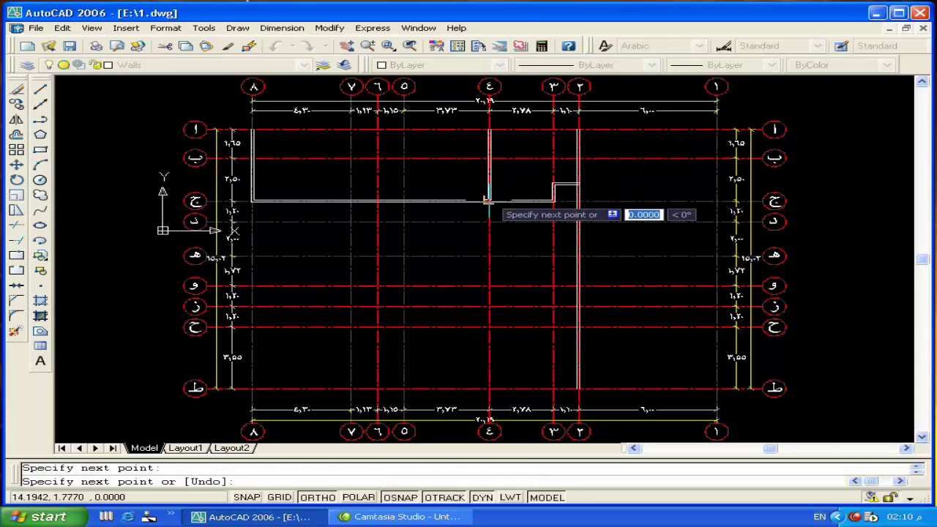
right_click(493, 202)
left_click(503, 220)
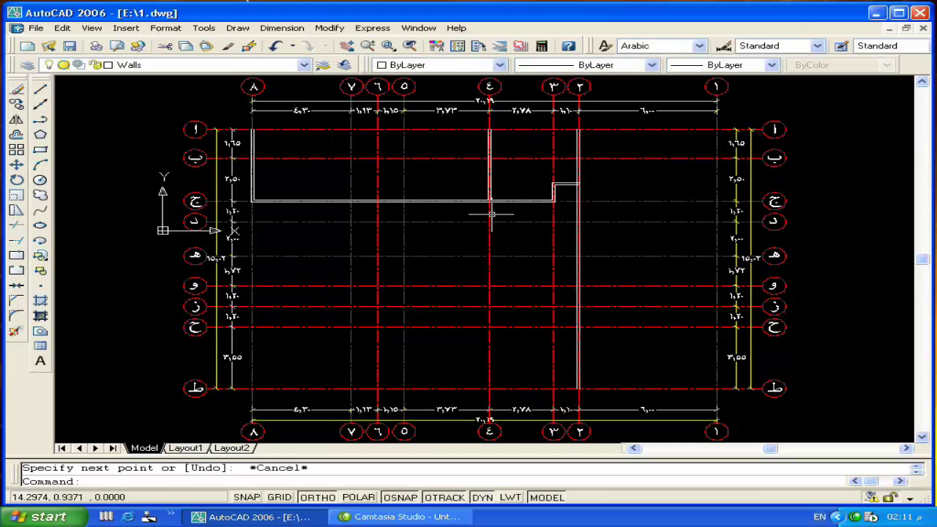
Cancel an extra multiline wall, dismiss the shortcut menu, and head for the preferences menu.
key("Return")
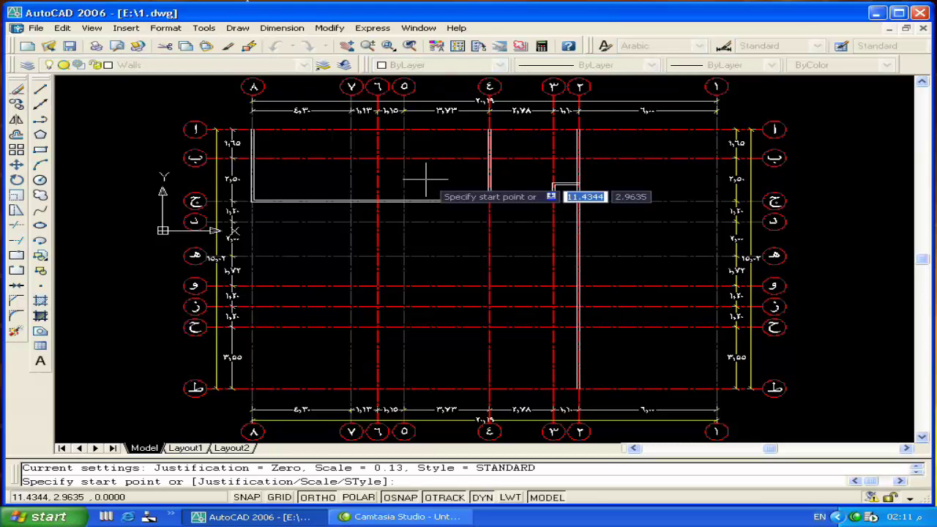
key("Escape")
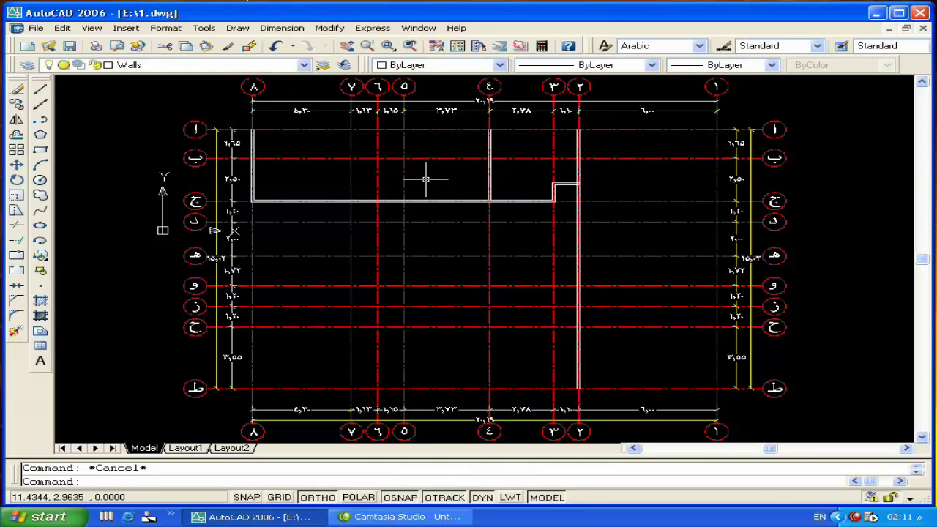
right_click(427, 181)
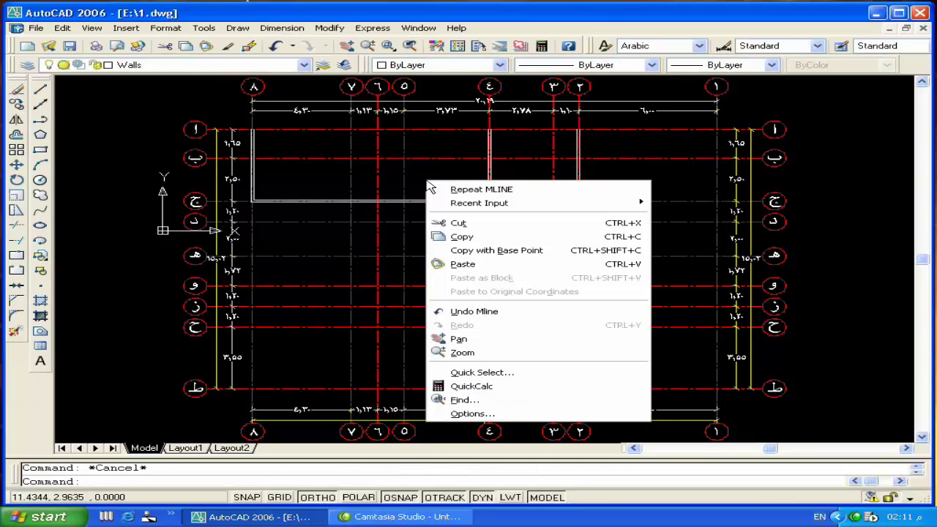
left_click(451, 179)
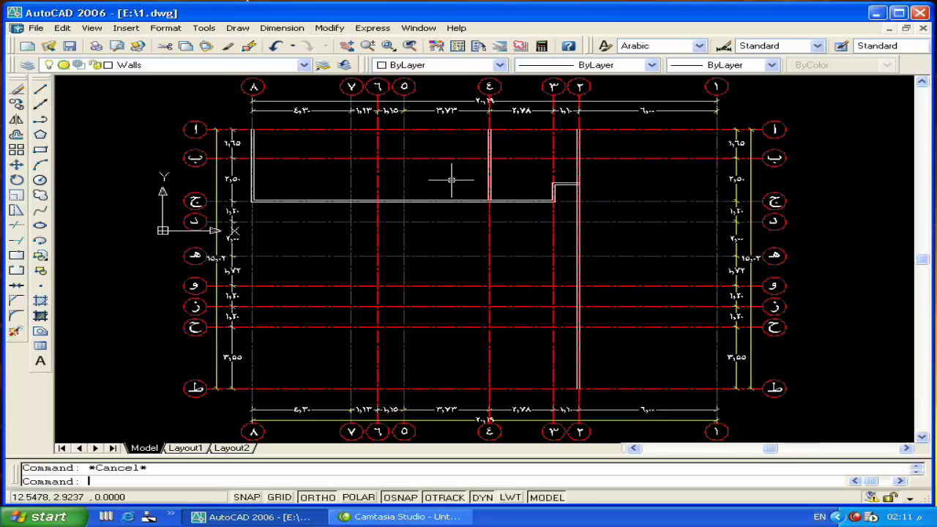
left_click(204, 28)
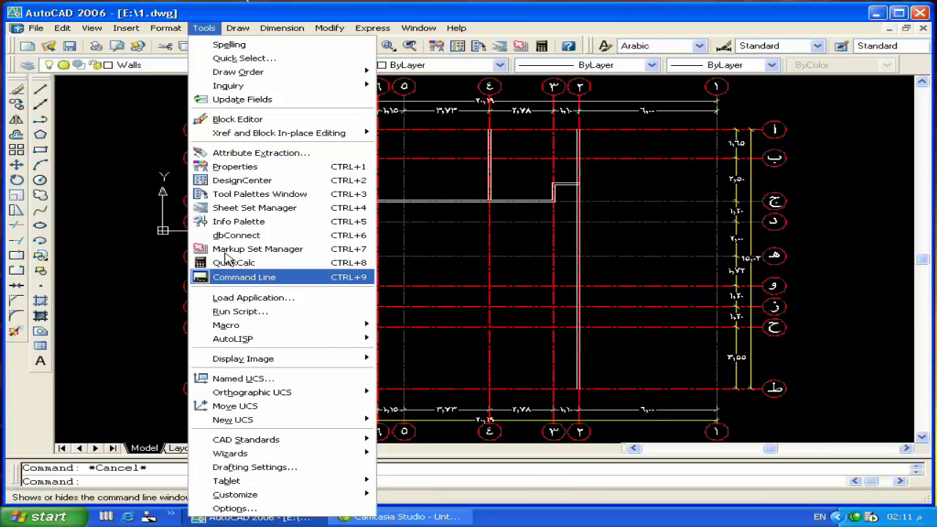
Open Options and look through the Plot and Publish, Open and Save, and System tabs.
left_click(233, 508)
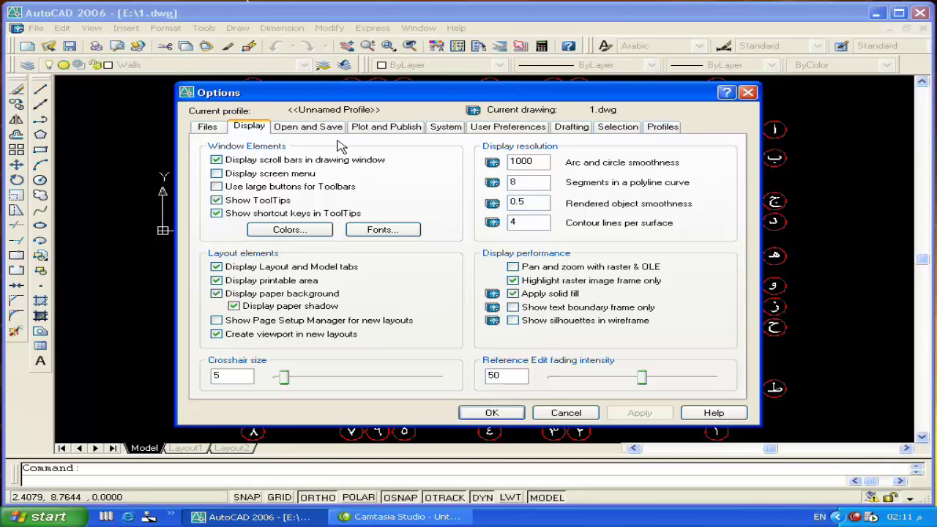
left_click(409, 132)
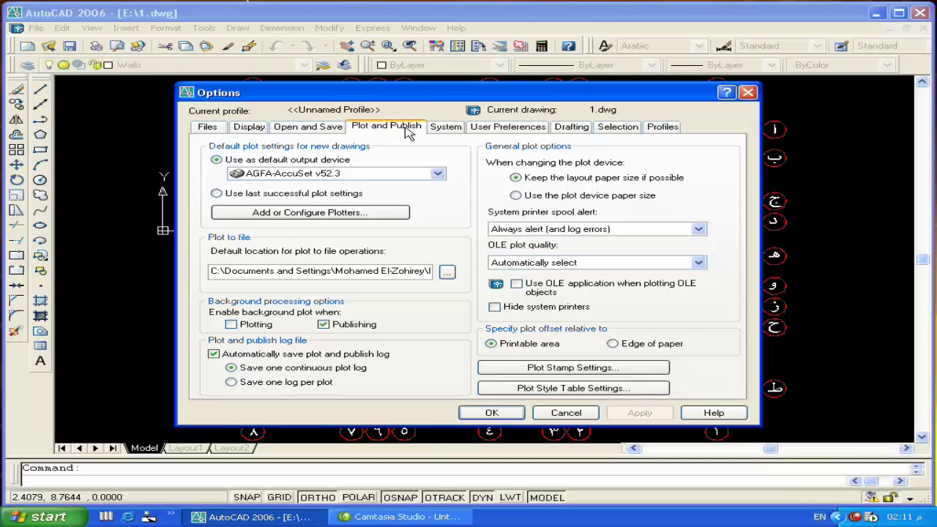
left_click(331, 131)
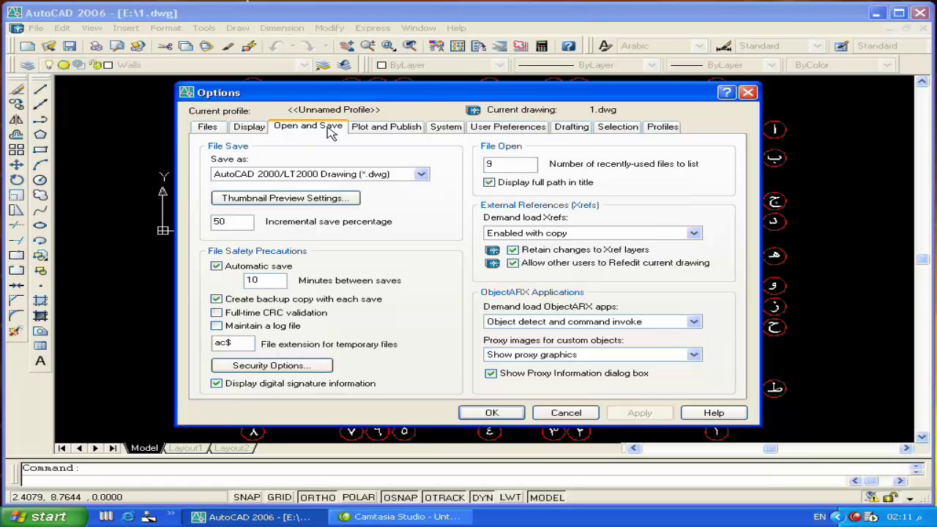
left_click(396, 131)
left_click(441, 129)
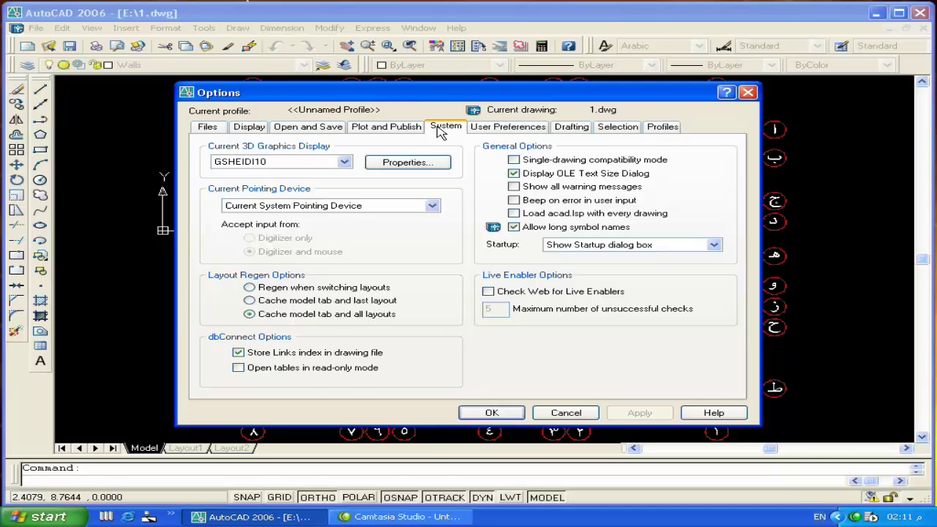
left_click(495, 129)
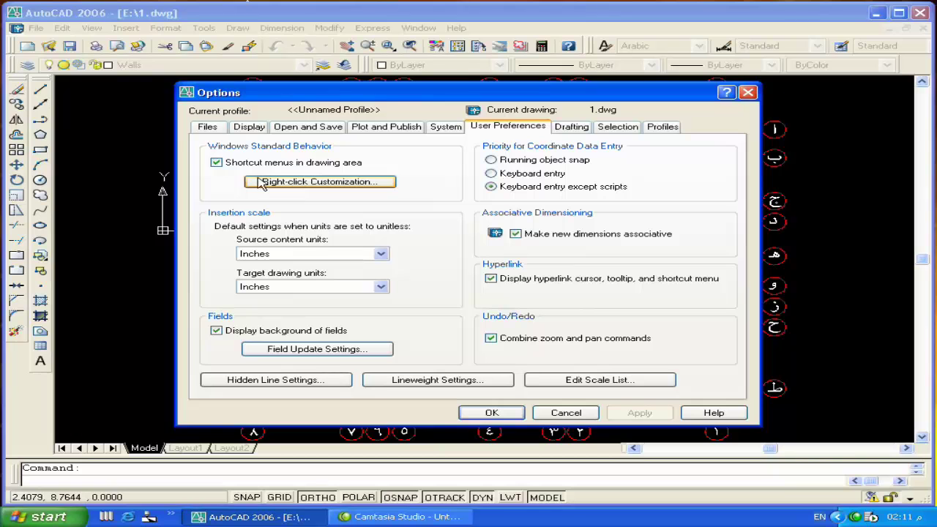
Keep drawing-area shortcut menus on, make right-click act as ENTER during commands, and apply.
left_click(217, 163)
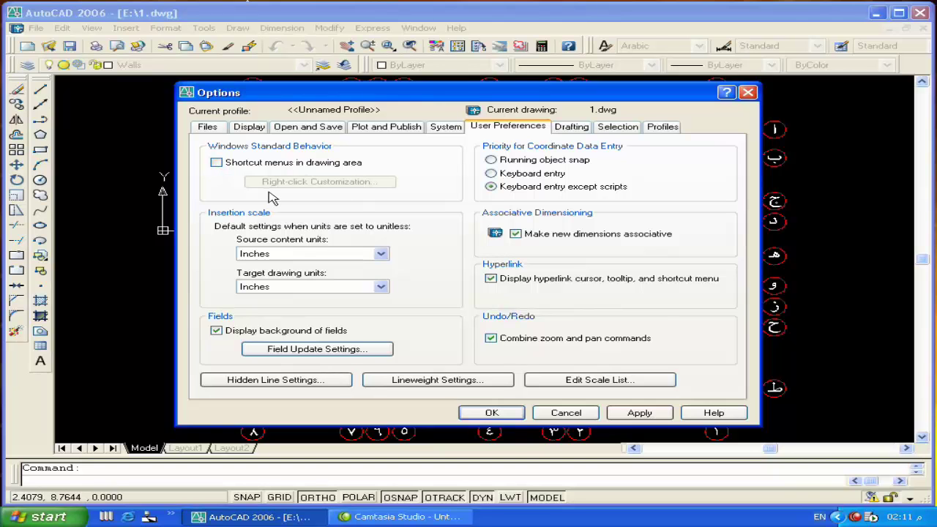
left_click(218, 162)
left_click(291, 183)
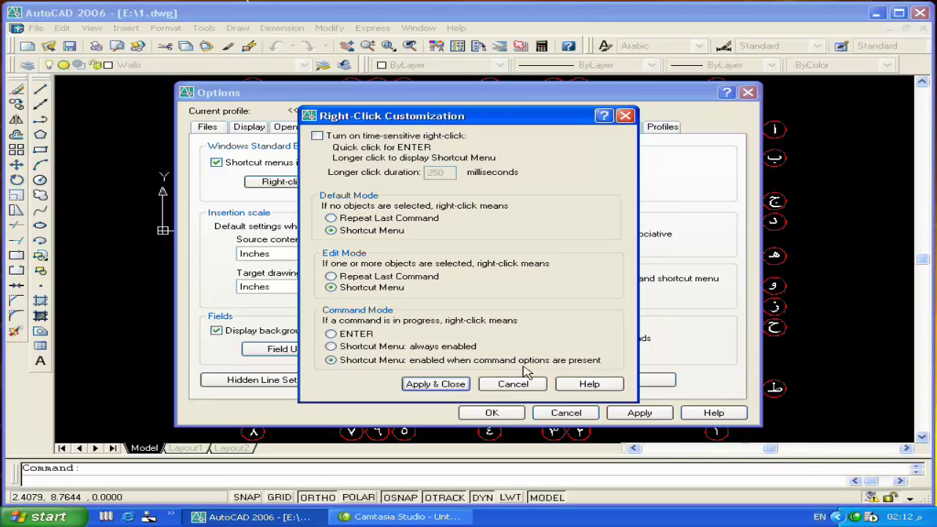
left_click(332, 336)
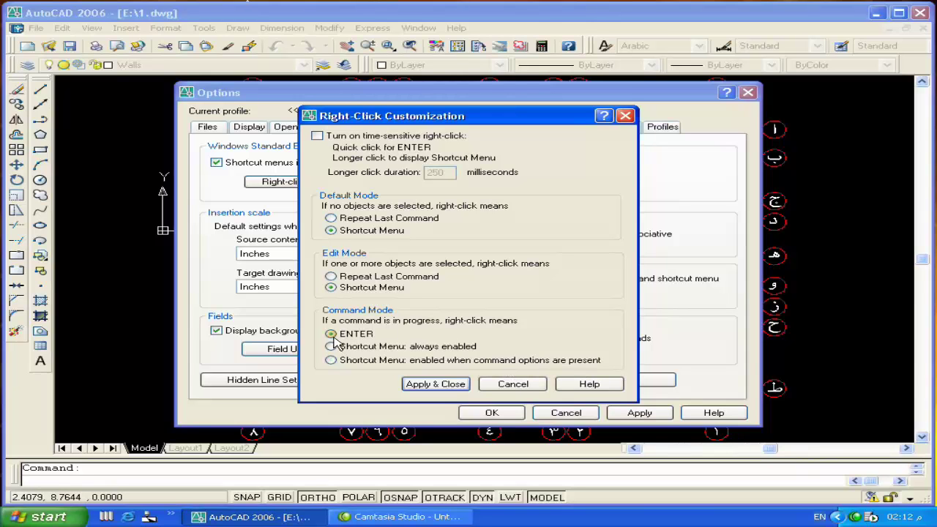
left_click(438, 384)
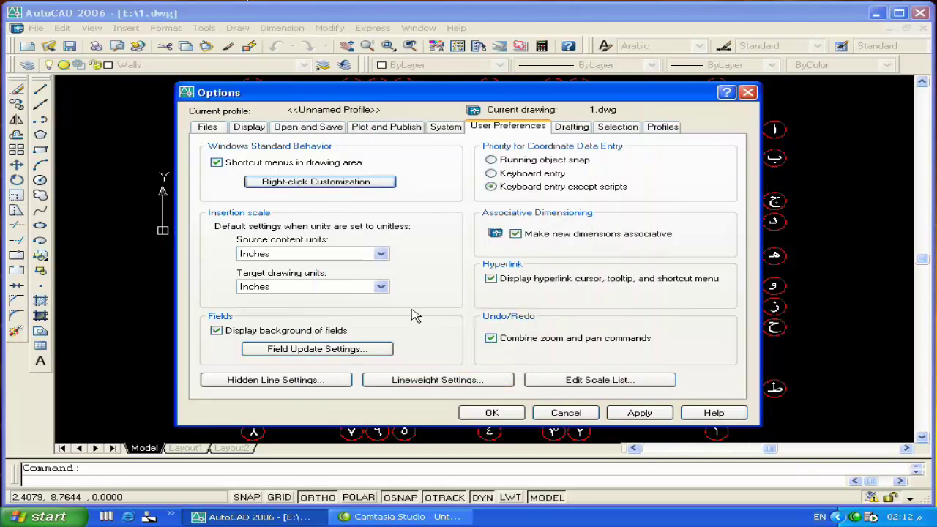
left_click(639, 413)
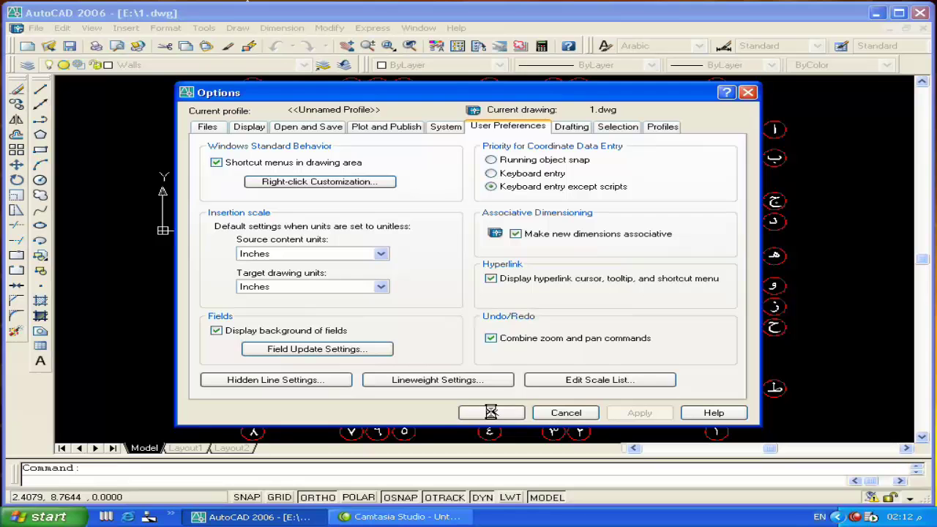
Close Options, draw a test line, and check that right-click still shows a shortcut menu.
left_click(491, 413)
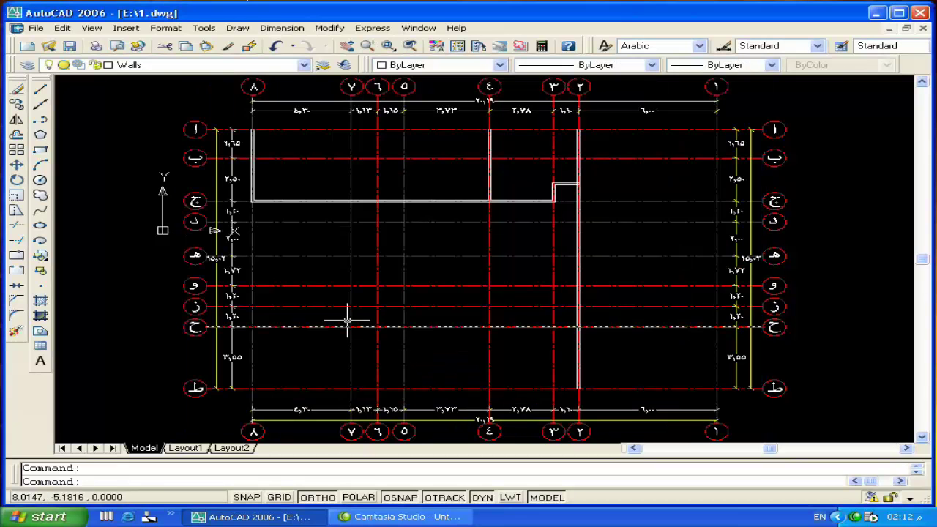
type("l")
key("Return")
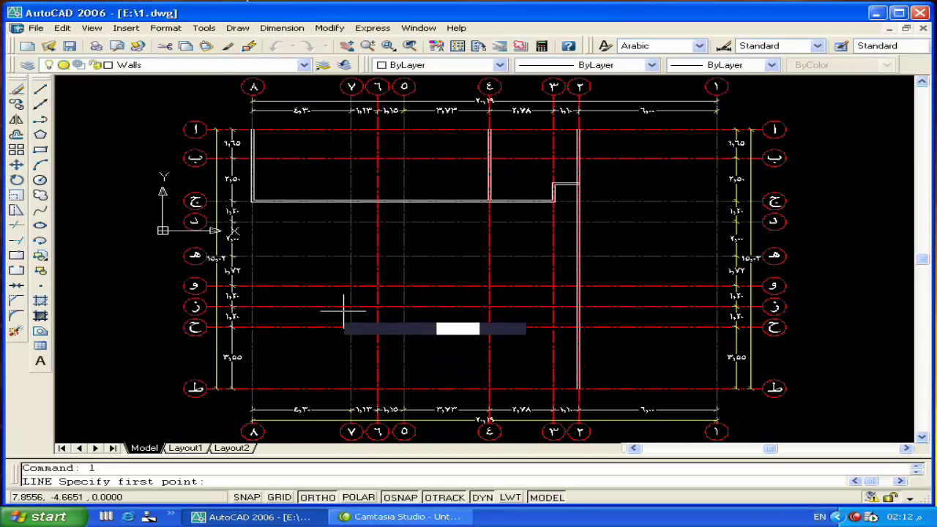
left_click(80, 221)
left_click(145, 338)
key("Return")
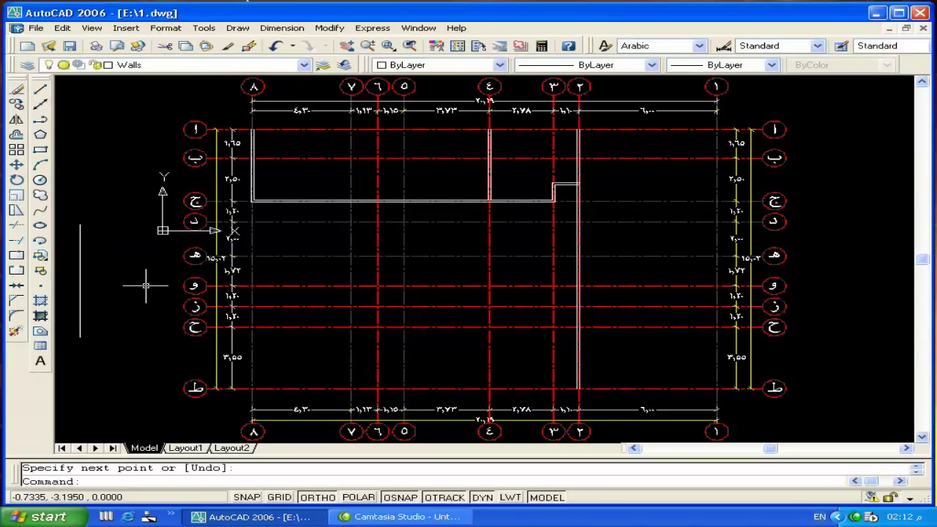
right_click(146, 291)
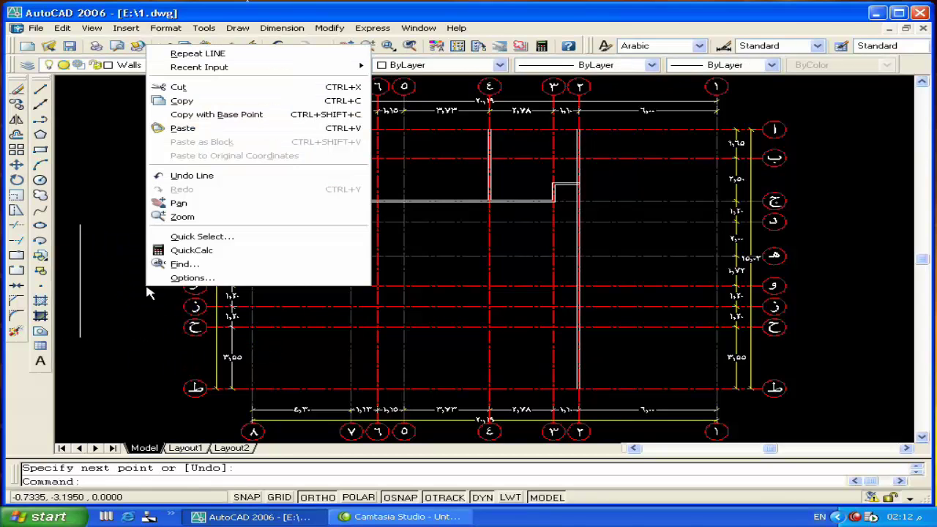
key("Escape")
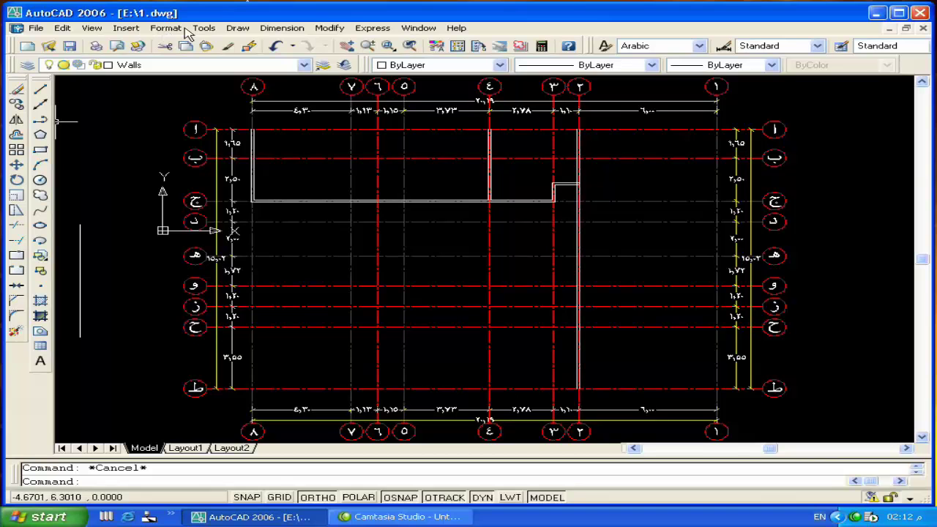
Turn off 'Shortcut menus in drawing area' so right-click repeats the last command.
left_click(199, 29)
left_click(249, 505)
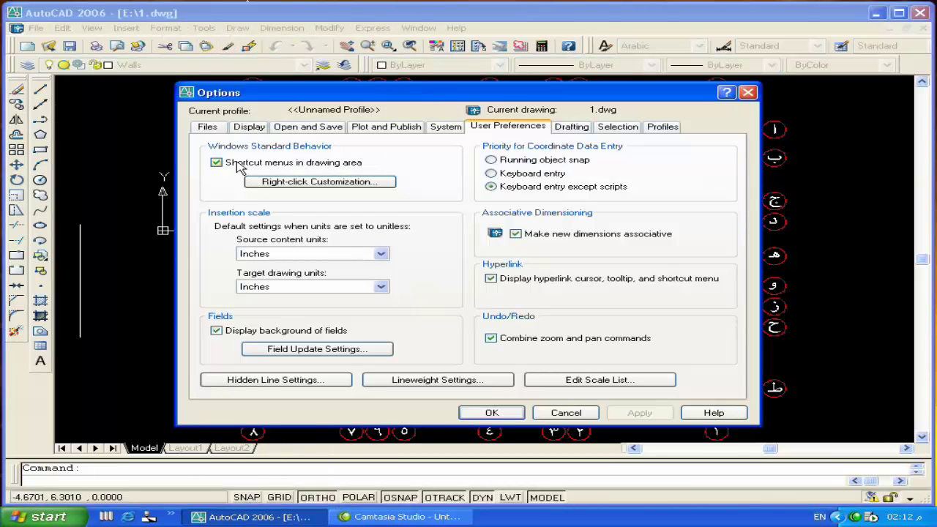
left_click(239, 165)
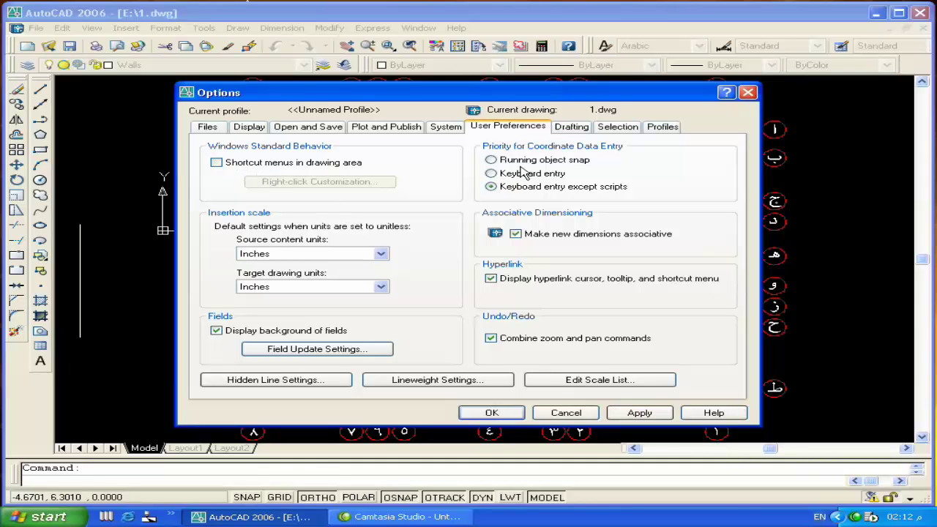
left_click(640, 413)
left_click(491, 413)
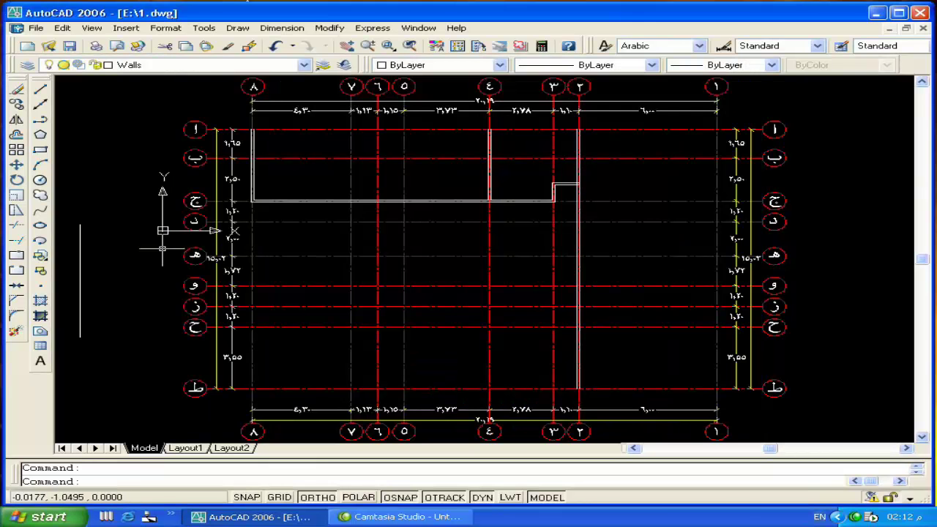
right_click(135, 254)
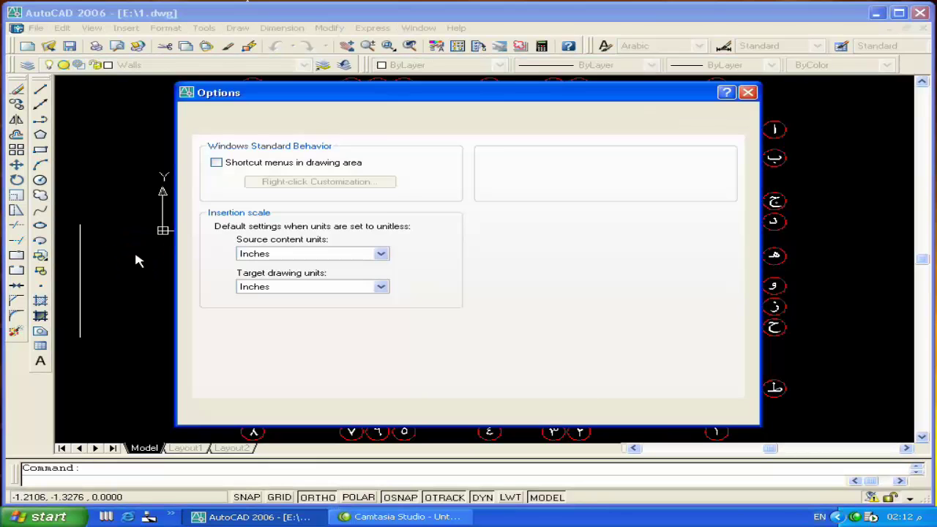
left_click(566, 413)
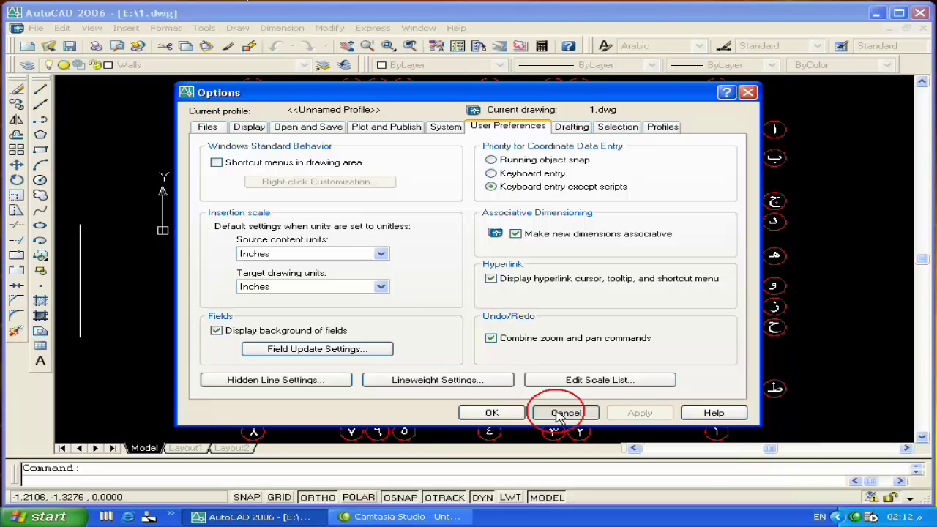
Draw a second short test line and confirm Enter repeats the LINE command.
type("l")
key("Return")
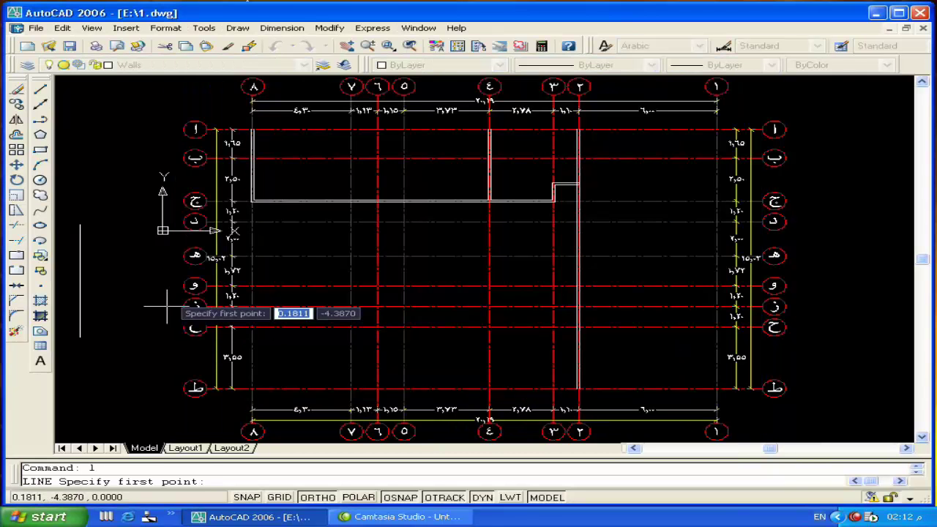
left_click(96, 157)
left_click(98, 131)
key("Return")
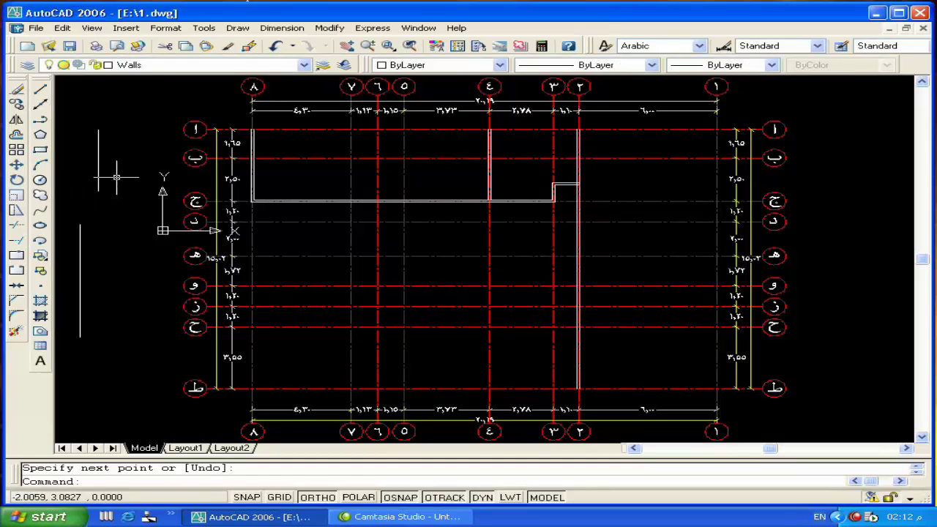
key("Return")
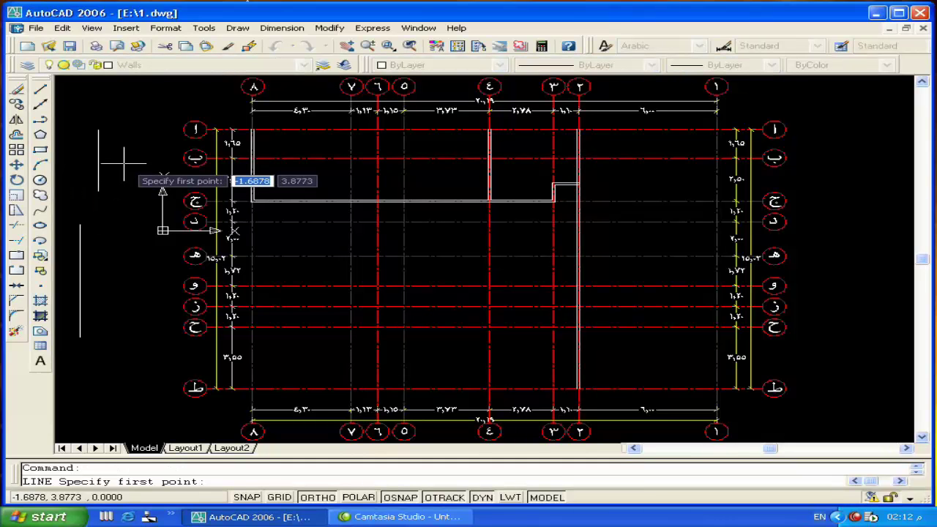
key("Escape")
Erase the two test lines with a selection window and start MLINE.
left_click(121, 154)
left_click(75, 289)
key("Delete")
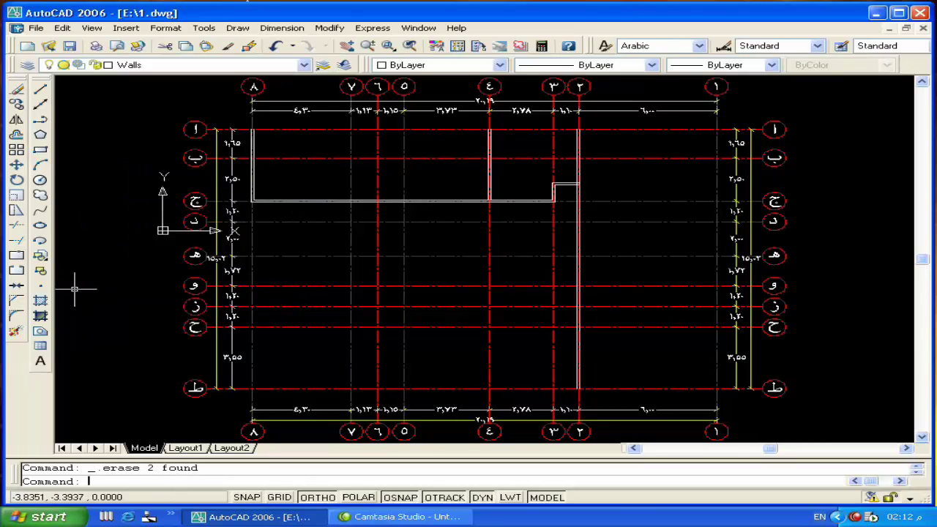
type("ml")
key("Return")
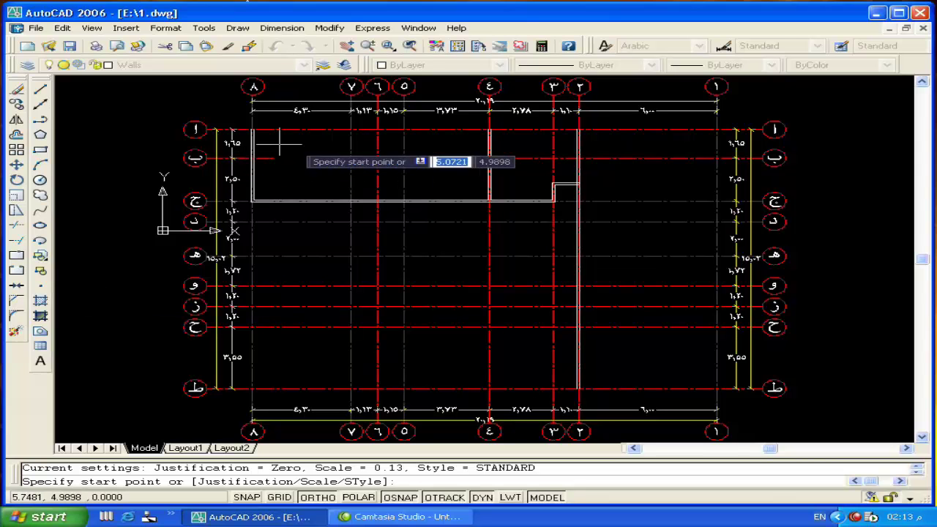
Draw a multiline wall down axis ٦ from the top to grid line ج.
left_click(377, 130)
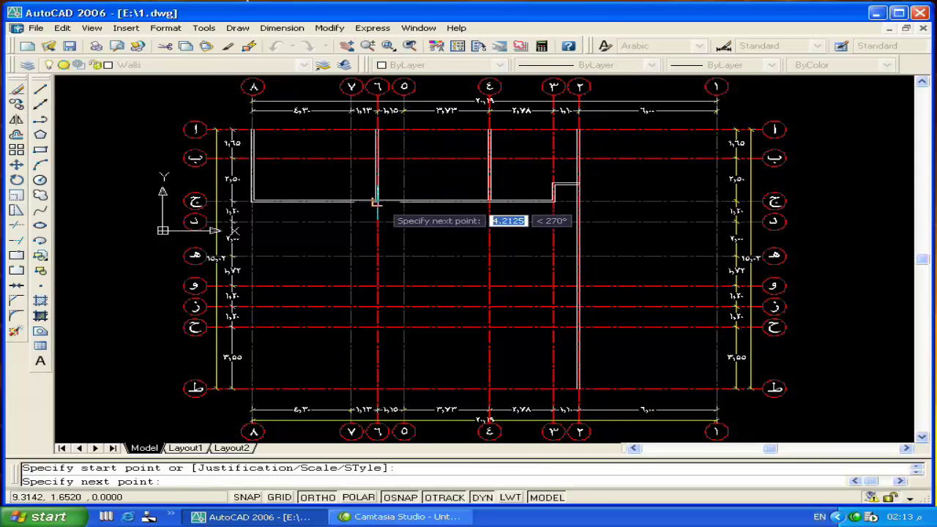
left_click(377, 202)
key("Return")
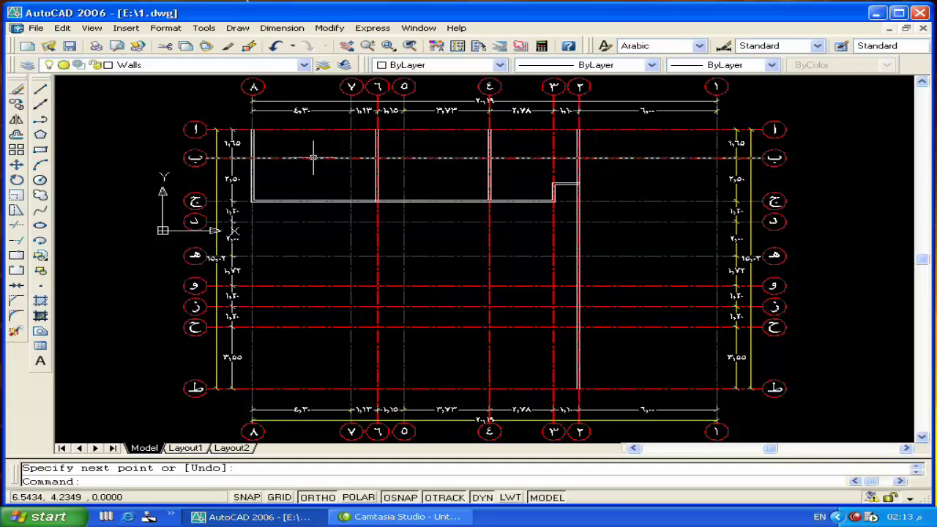
Draw a multiline wall along row أ from axis ٨ to axis ٢.
key("Return")
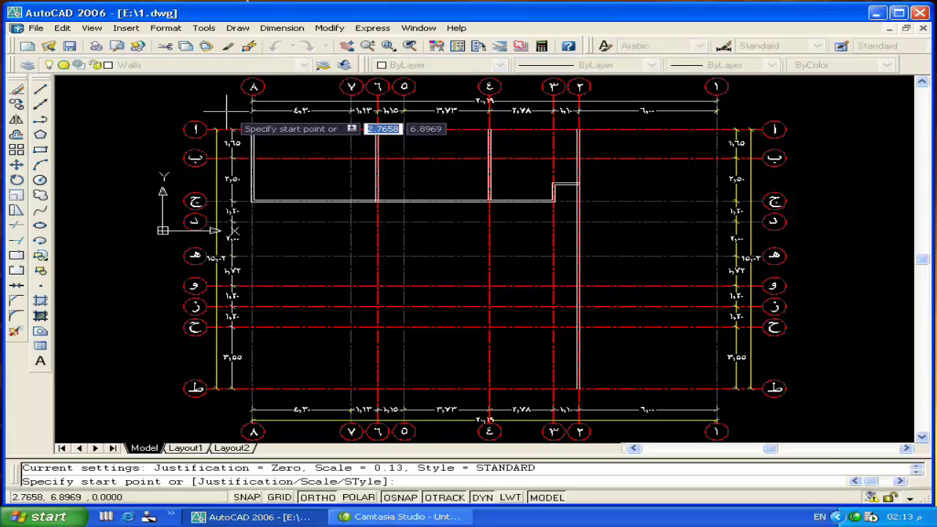
scroll(249, 129, "up", 8)
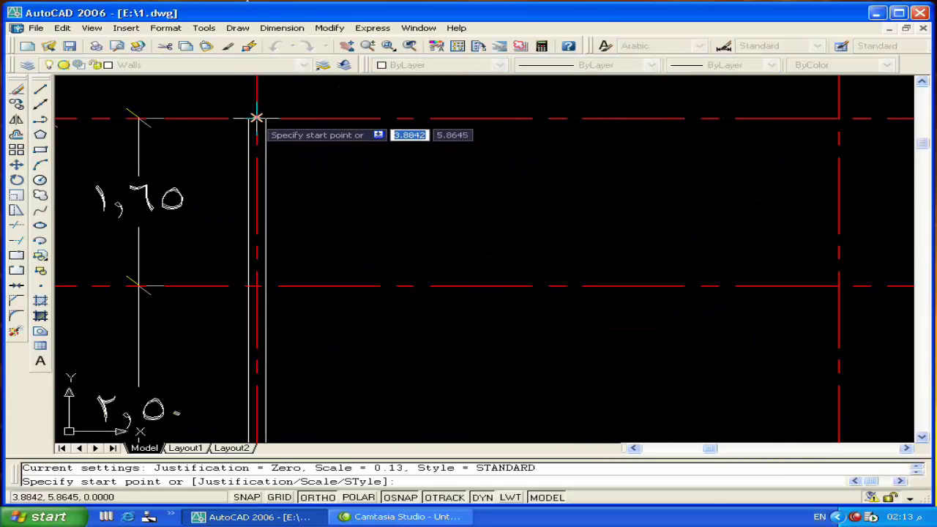
left_click(256, 118)
scroll(256, 118, "down", 8)
middle_click_drag(346, 134, 344, 129)
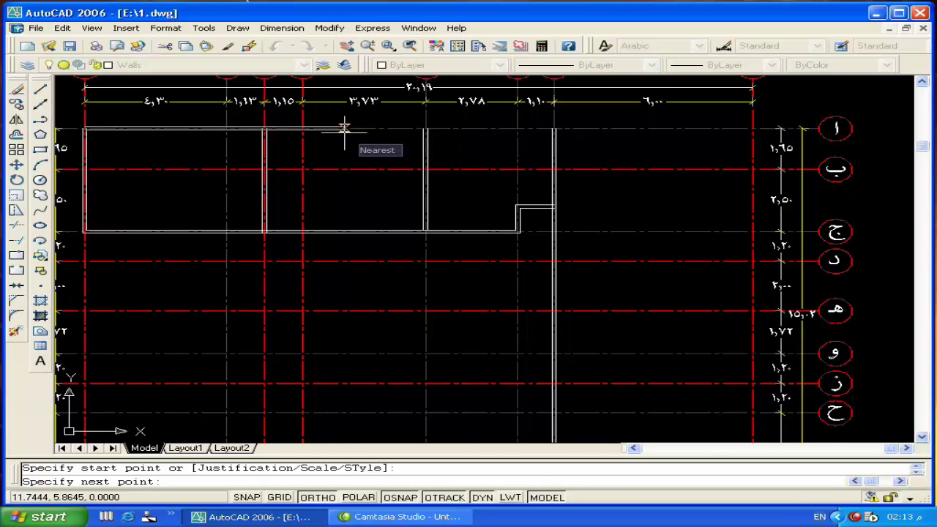
middle_click_drag(366, 130, 352, 170)
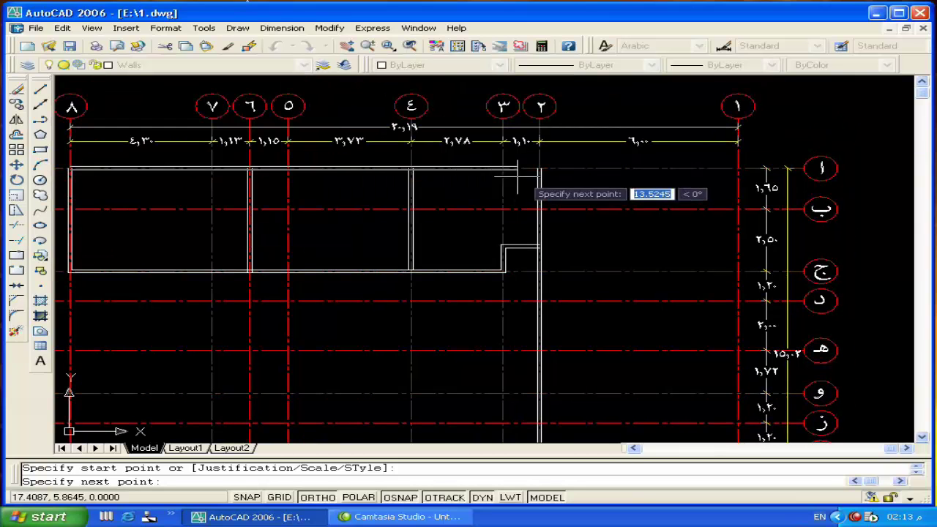
left_click(540, 169)
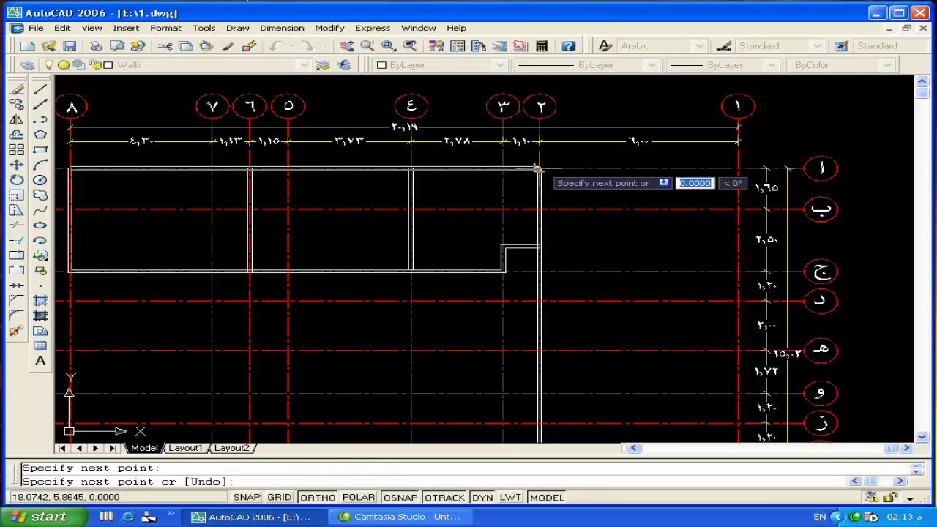
key("Return")
middle_click_drag(377, 261, 487, 245)
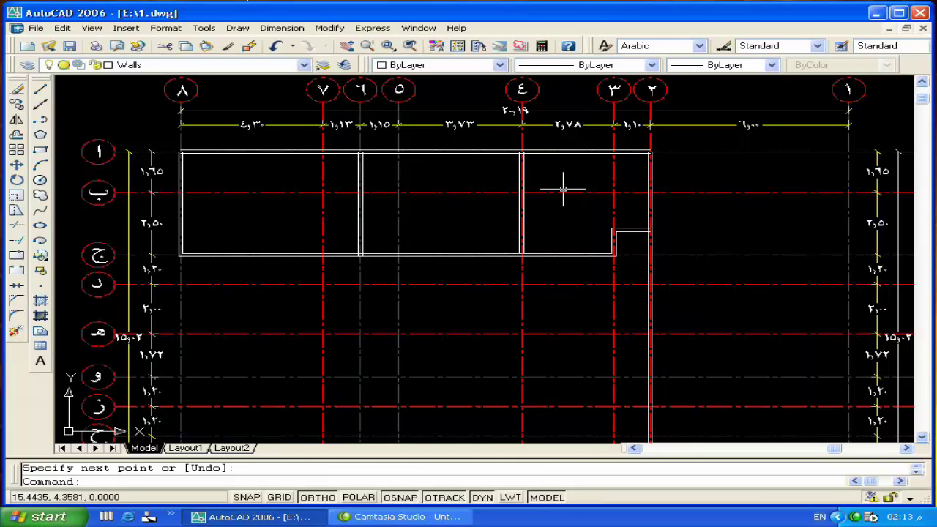
Draw a multiline wall along line ط from axis ٨ to axis ١.
middle_click_drag(579, 439, 556, 262)
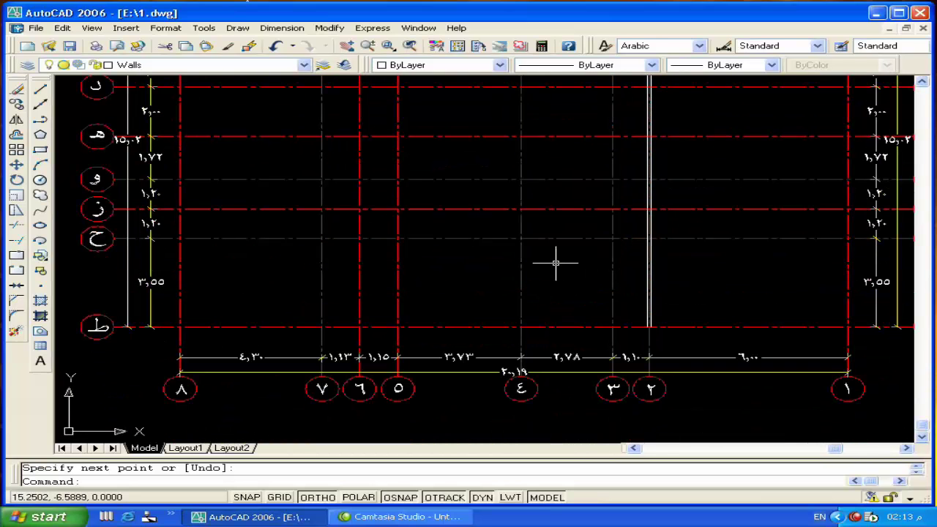
key("Return")
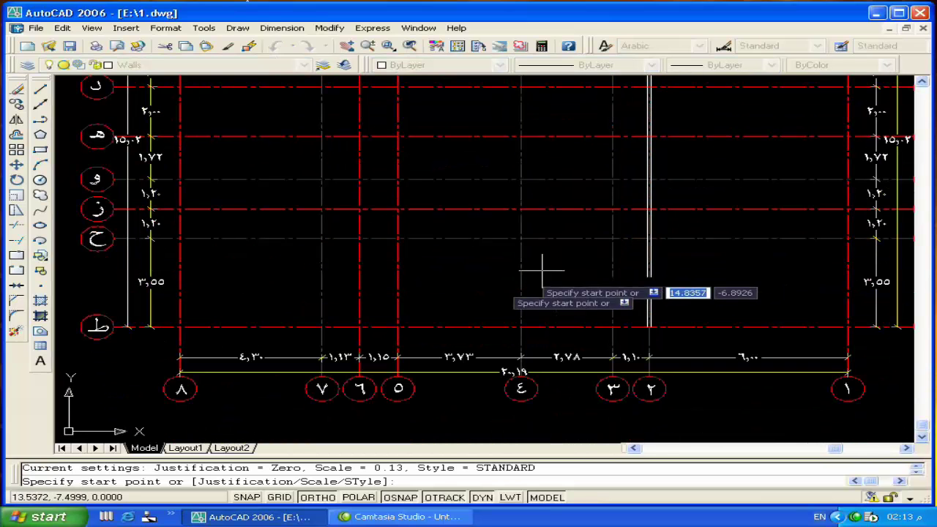
left_click(181, 327)
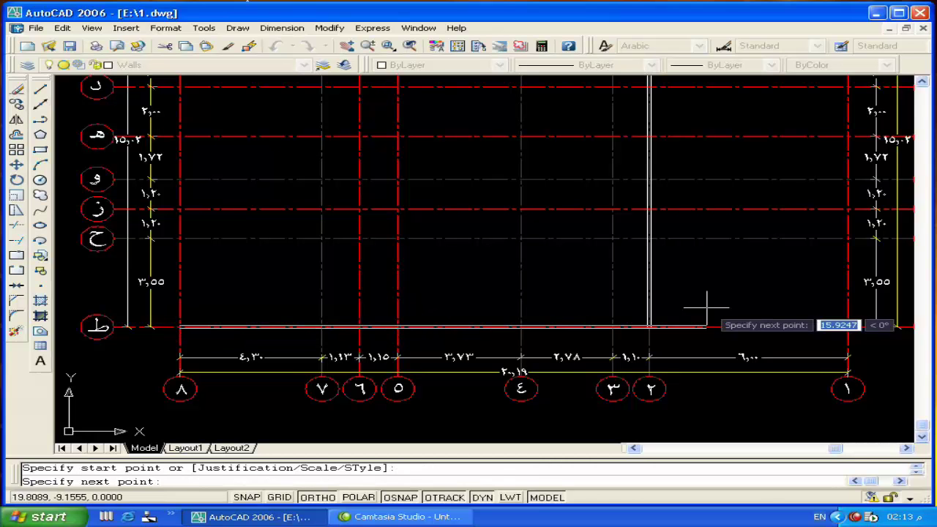
left_click(848, 326)
key("Return")
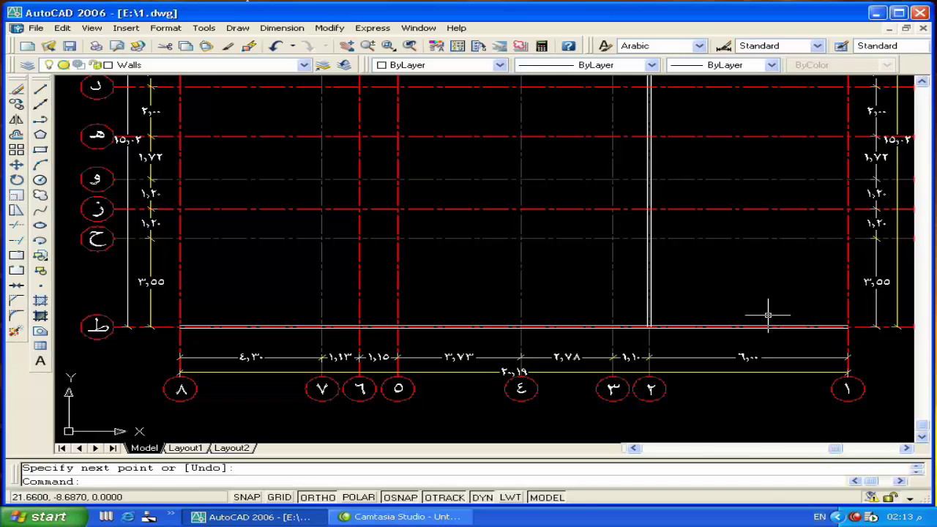
Draw a multiline wall along row ح from axis ٨ to column ٢, then pan to check.
key("Return")
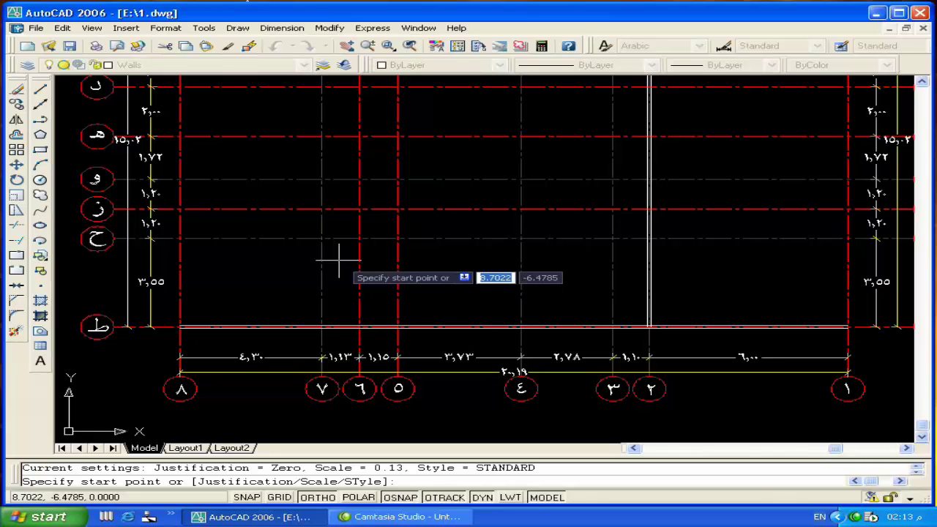
left_click(180, 239)
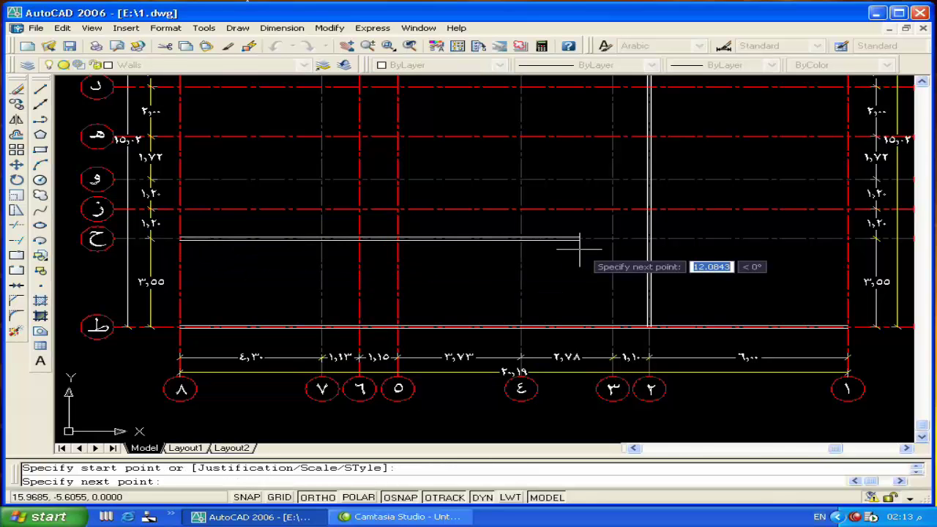
left_click(650, 238)
key("Return")
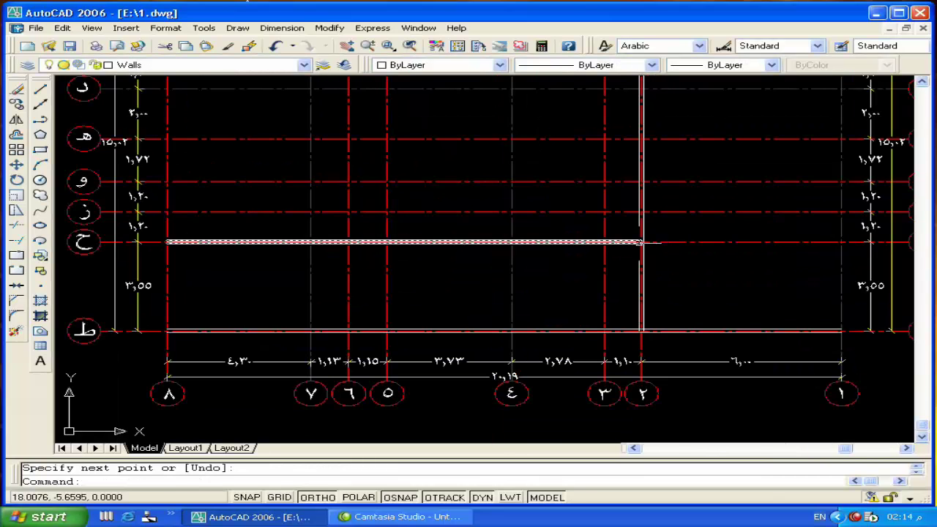
middle_click_drag(641, 241, 648, 387)
middle_click_drag(622, 209, 619, 147)
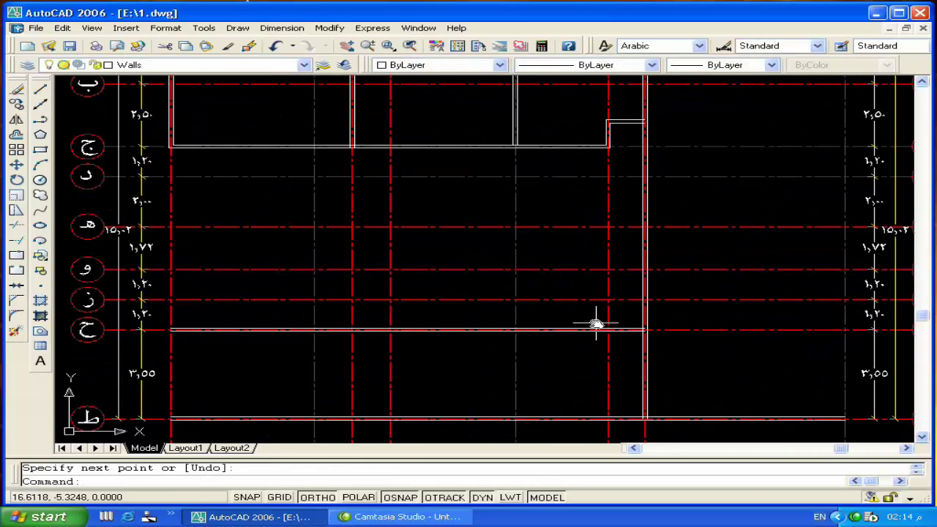
middle_click_drag(597, 324, 614, 259)
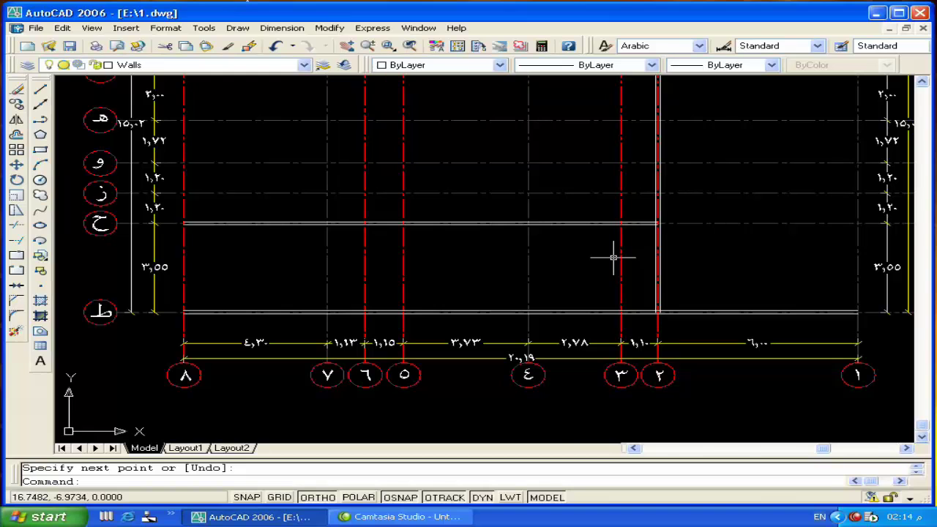
scroll(613, 257, "down", 2)
Draw vertical multiline walls at columns ٤ and ٦ from row ط to row ح.
type("ml")
key("Return")
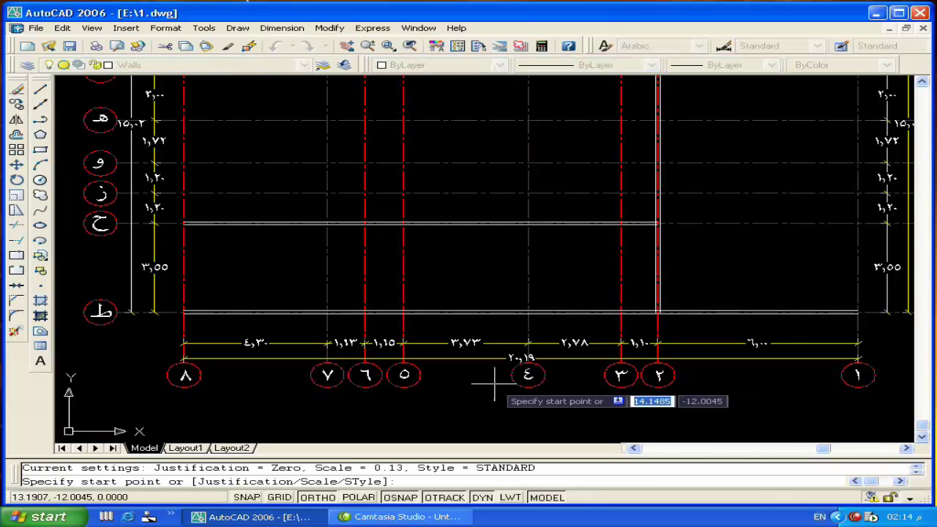
left_click(527, 315)
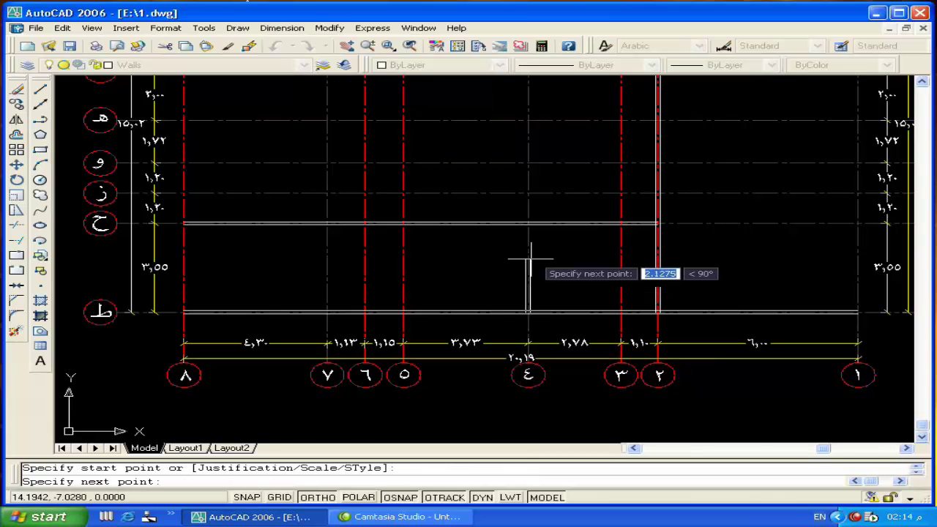
left_click(527, 225)
key("Return")
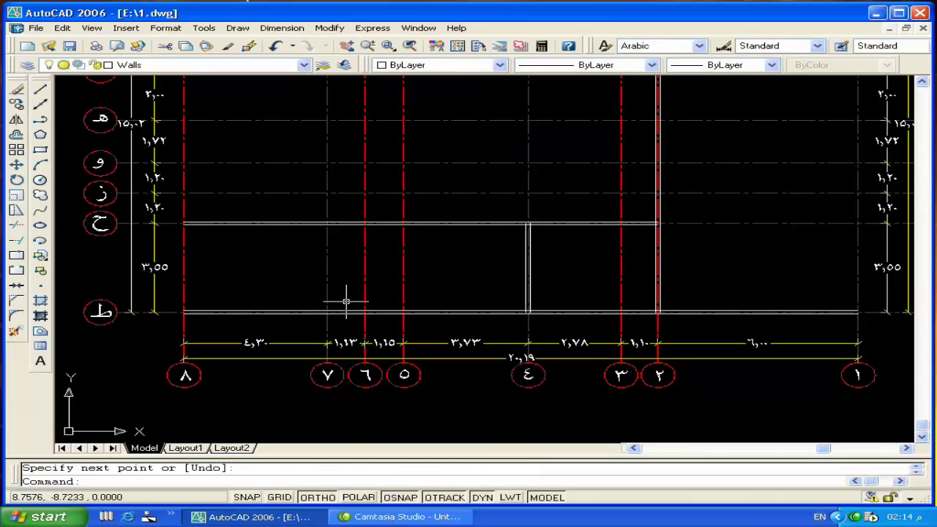
key("Return")
left_click(365, 312)
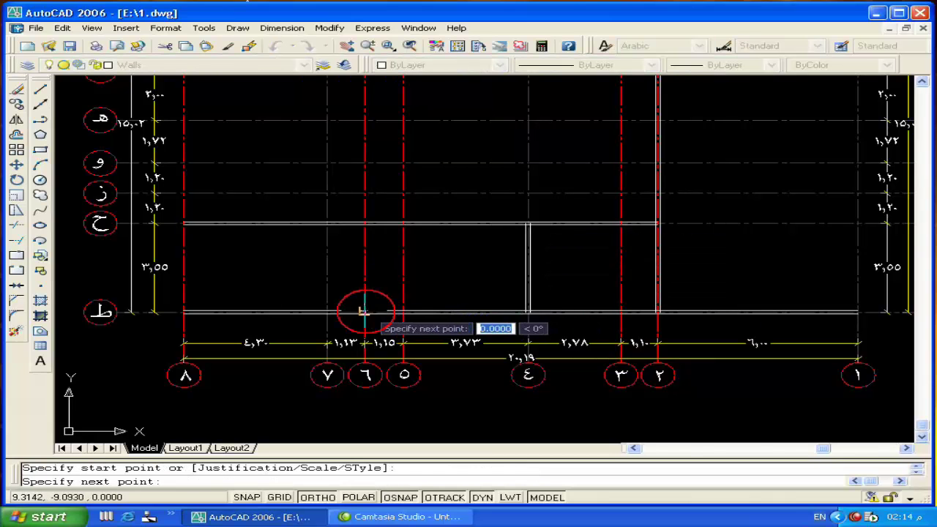
left_click(364, 224)
key("Return")
left_click(465, 312)
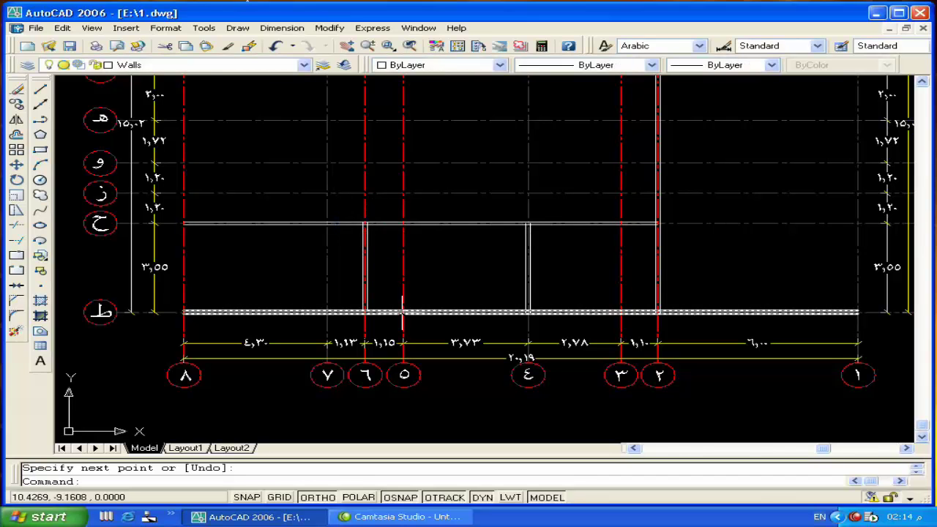
key("Escape")
Draw the column ٨ wall between rows ح and ط, then start STRETCH.
key("Return")
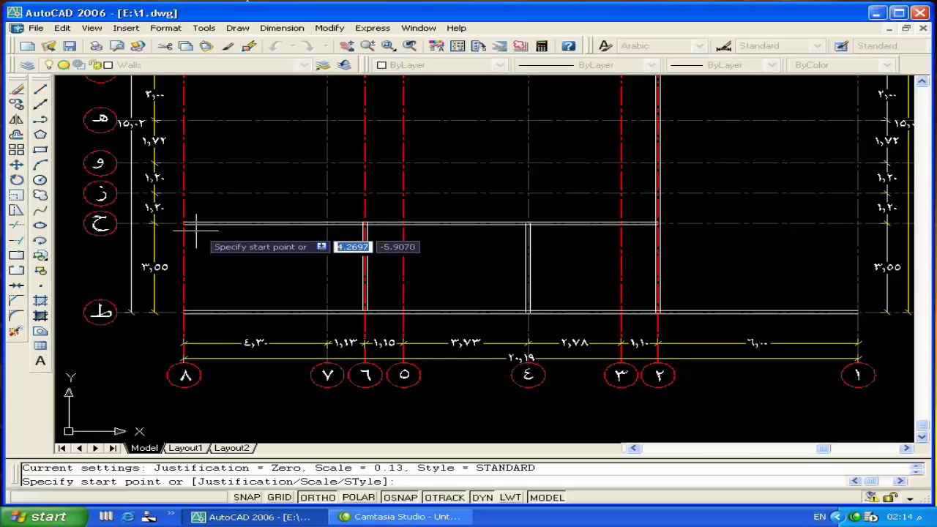
left_click(184, 223)
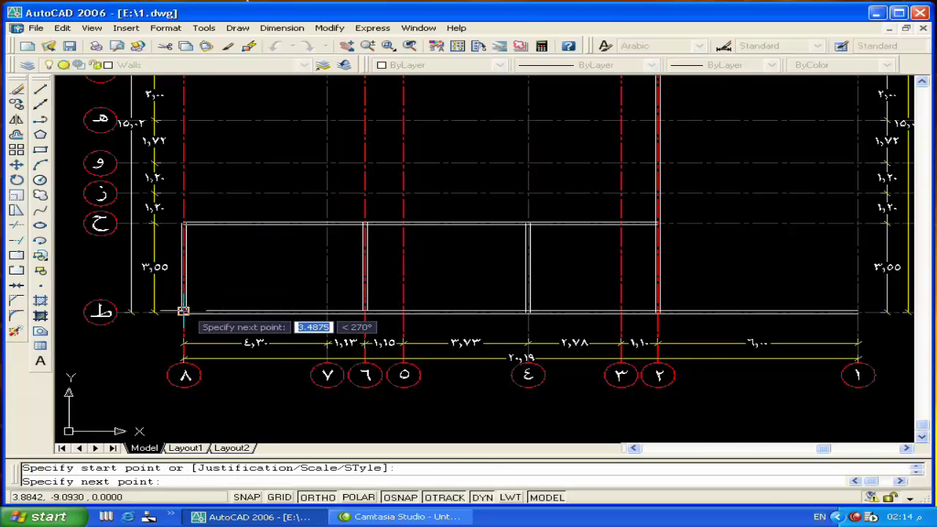
left_click(184, 312)
scroll(184, 311, "down", 1)
key("Return")
middle_click_drag(319, 132, 313, 276)
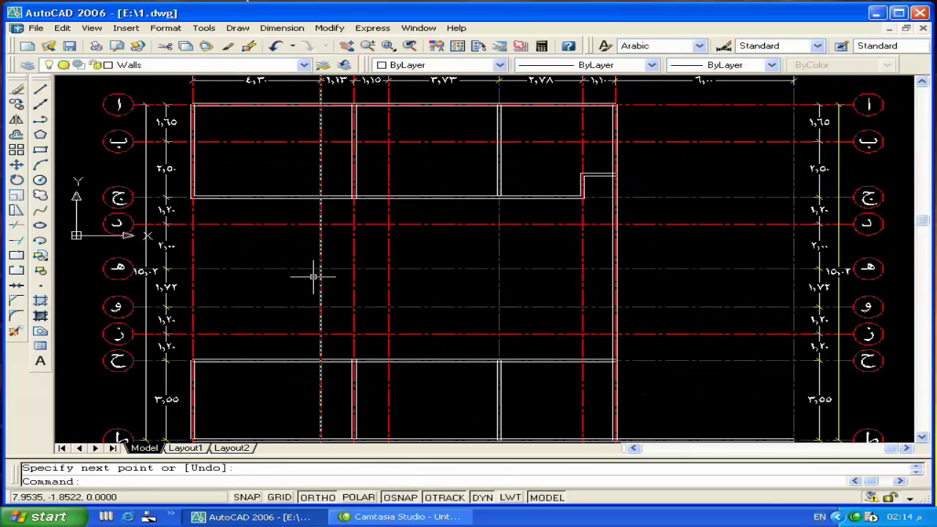
mouse_move(306, 328)
middle_mouse_down()
mouse_move(309, 201)
mouse_move(352, 294)
middle_mouse_up()
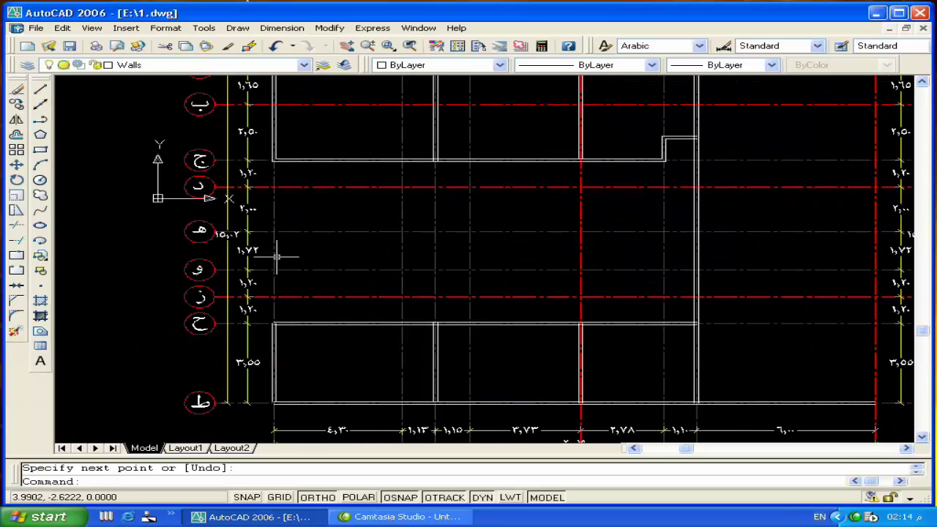
scroll(277, 257, "down", 1)
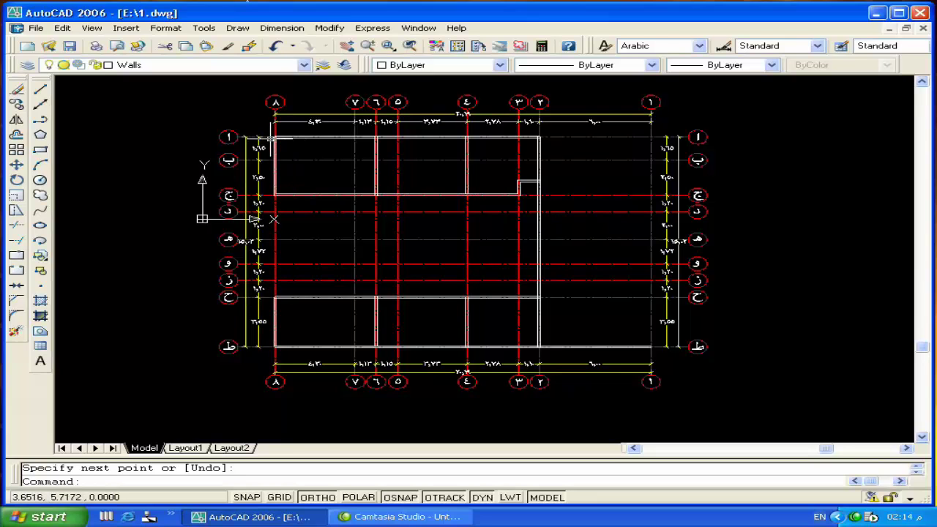
type("s")
key("Return")
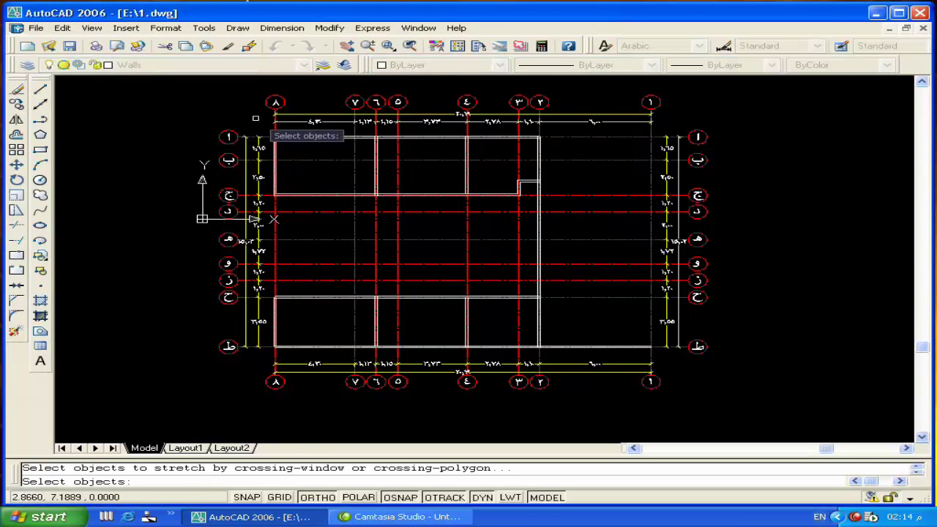
Stretch the left grid bubbles and dimensions further left.
left_click(251, 117)
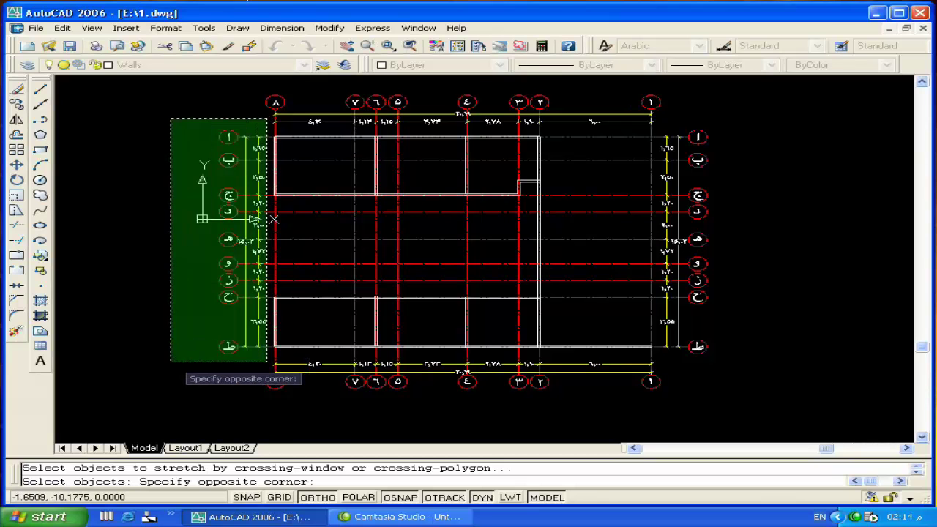
left_click(170, 365)
key("Return")
left_click(224, 379)
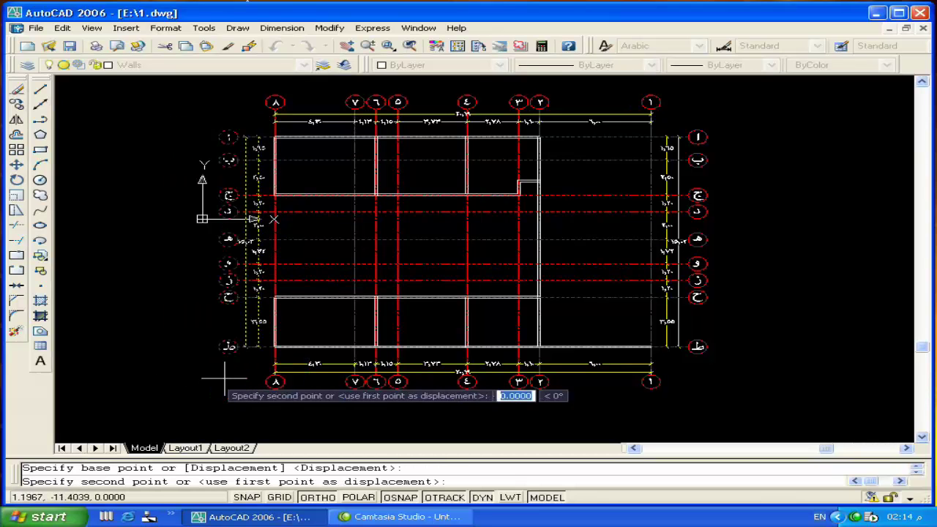
left_click(130, 377)
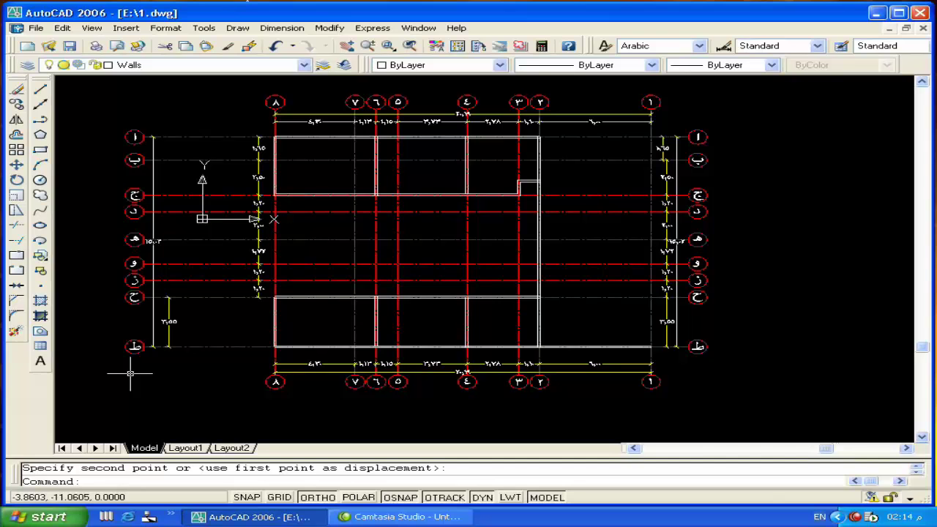
Move the left vertical dimension chain clear of the walls.
left_click(258, 149)
left_click(258, 236)
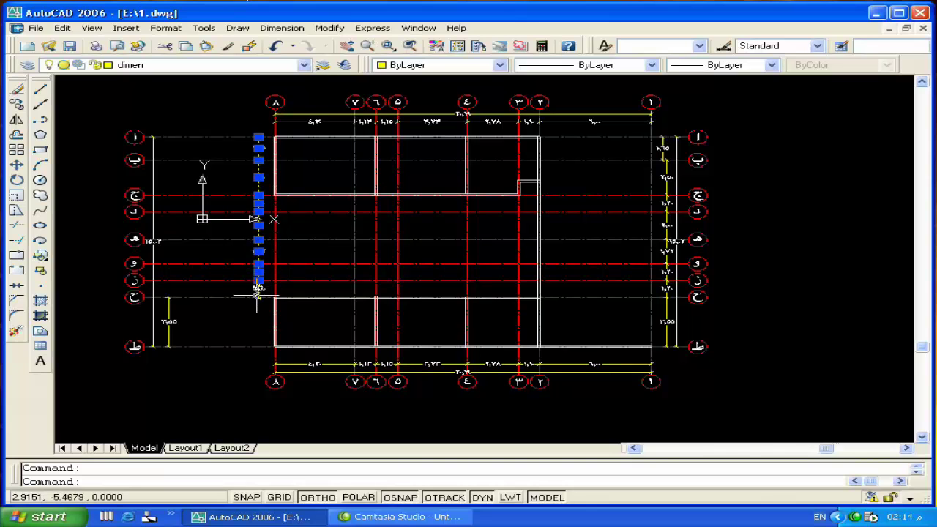
type("m")
key("Return")
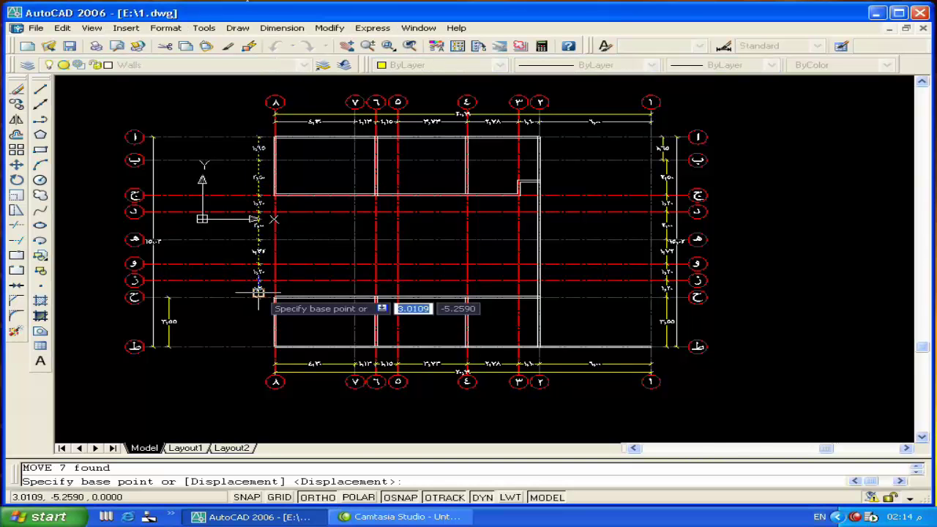
scroll(258, 293, "up", 5)
scroll(256, 364, "up", 3)
left_click(257, 364)
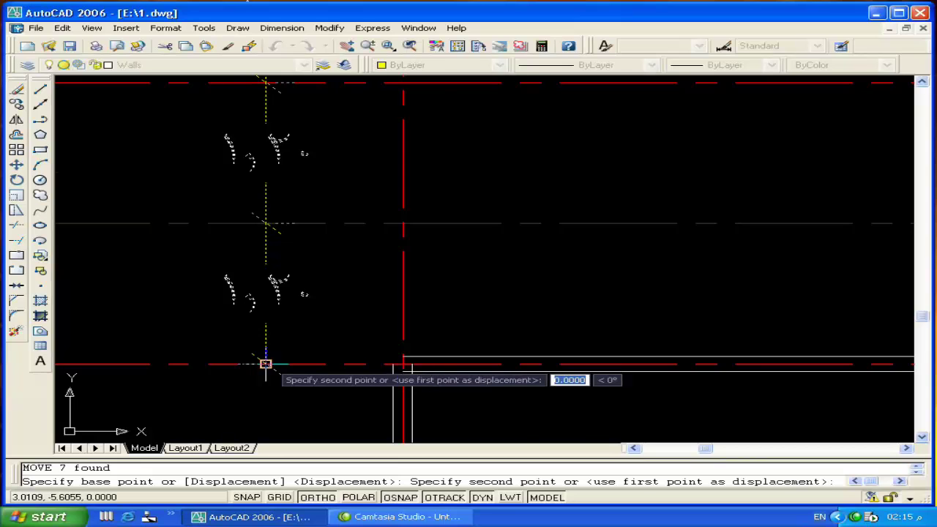
scroll(260, 362, "down", 5)
scroll(147, 366, "up", 3)
scroll(242, 363, "up", 5)
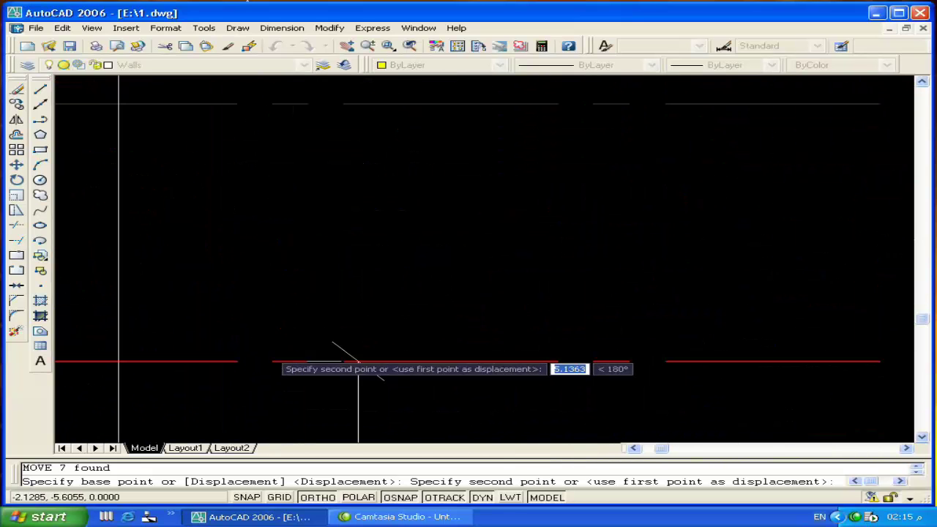
left_click(341, 355)
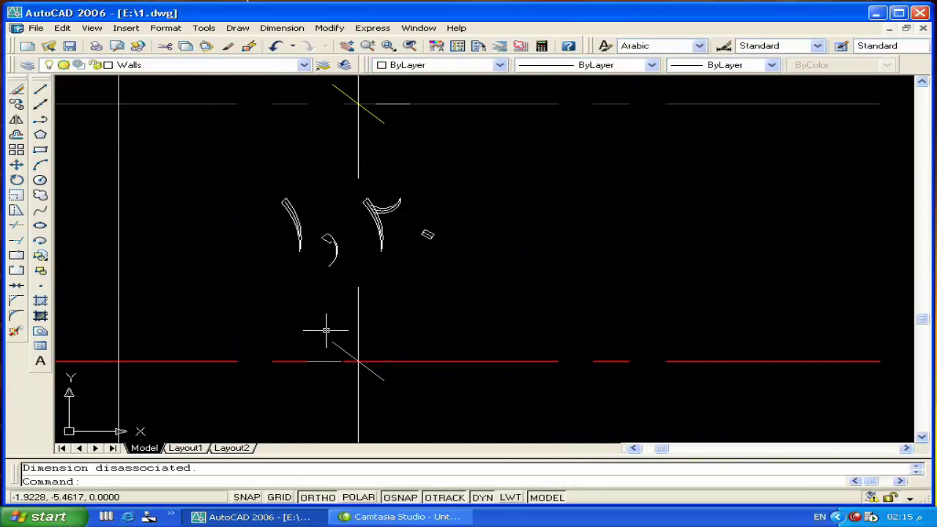
scroll(326, 331, "down", 3)
scroll(344, 300, "down", 3)
scroll(364, 314, "up", 1)
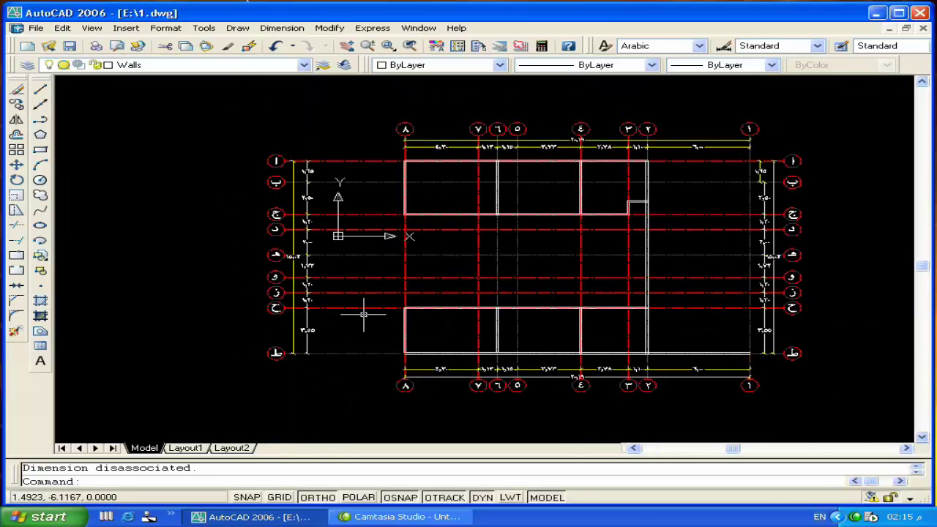
Move the whole plan to the right and recentre the view.
type("m")
key("Return")
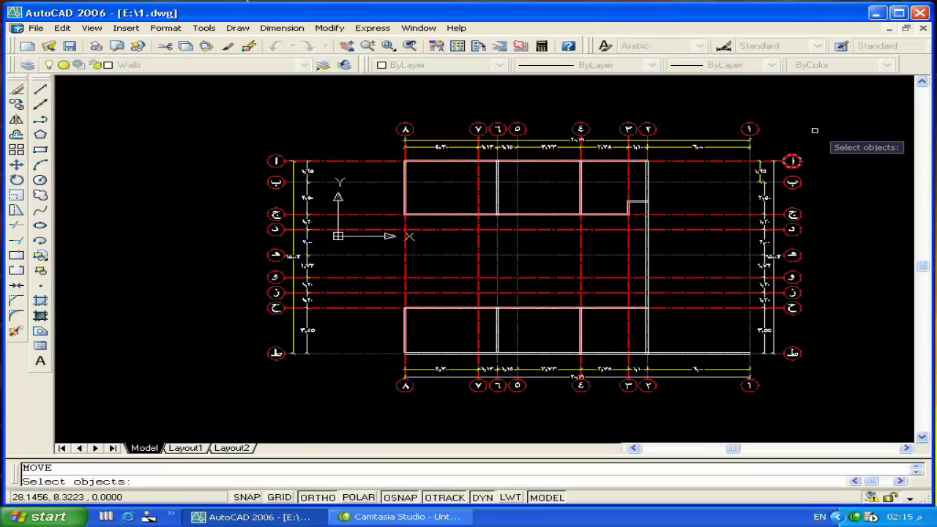
left_click(840, 112)
left_click(242, 405)
key("Return")
left_click(148, 400)
left_click(290, 399)
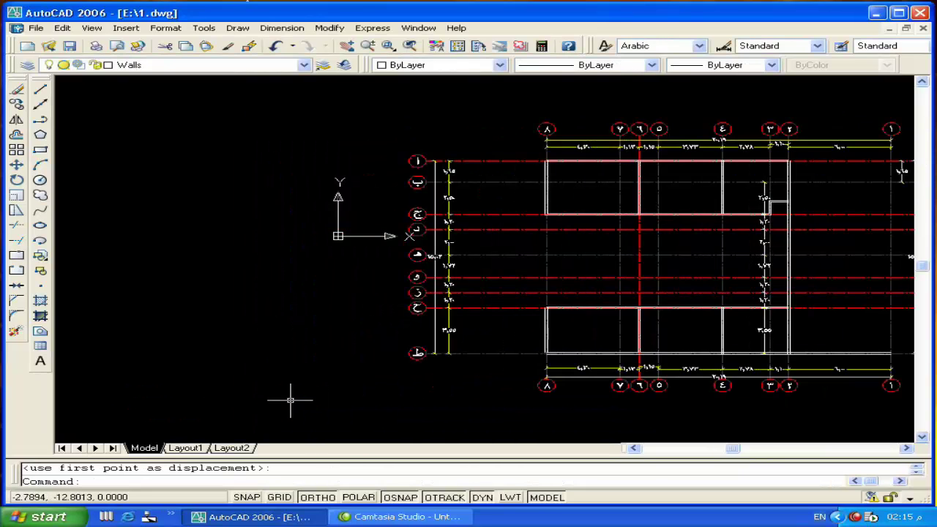
middle_click_drag(402, 380, 194, 349)
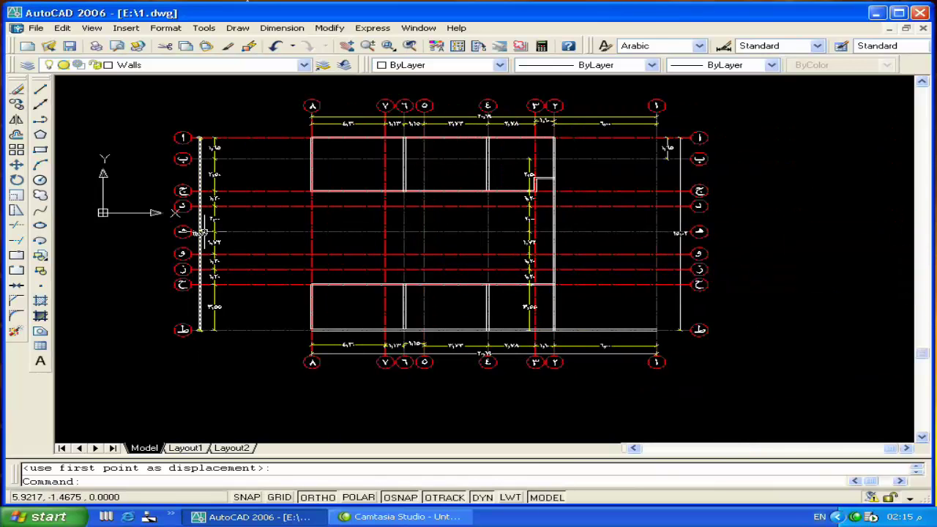
middle_click_drag(175, 210, 175, 244)
Move the whole plan upward, then undo that misplaced move.
key("Return")
left_click(750, 114)
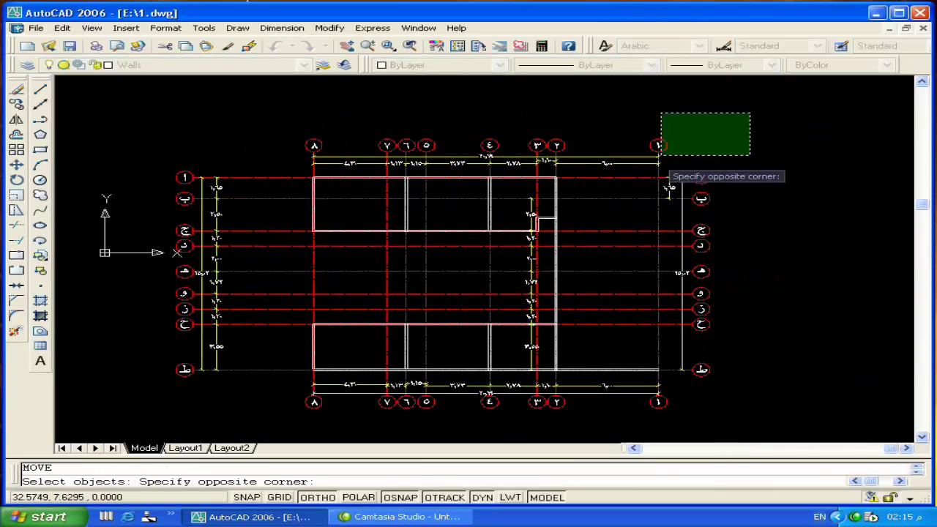
left_click(133, 423)
key("Return")
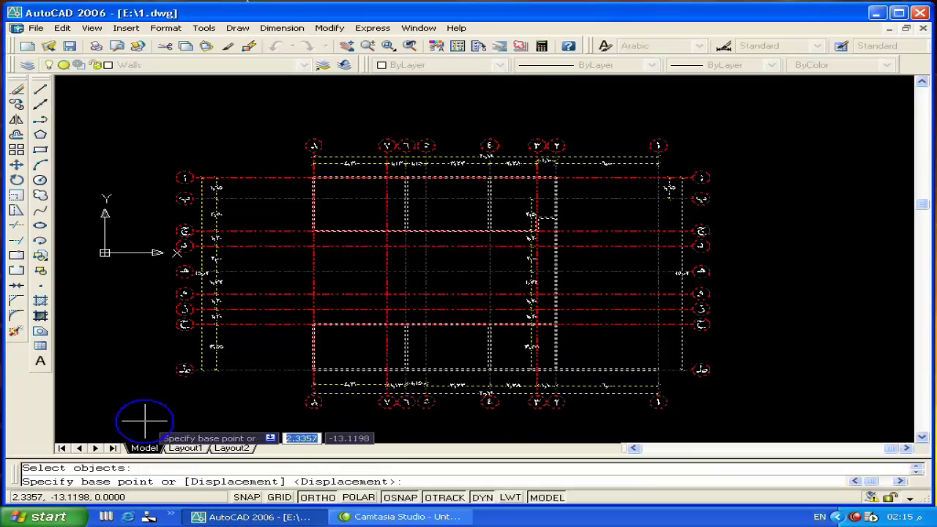
left_click(141, 425)
left_click(146, 253)
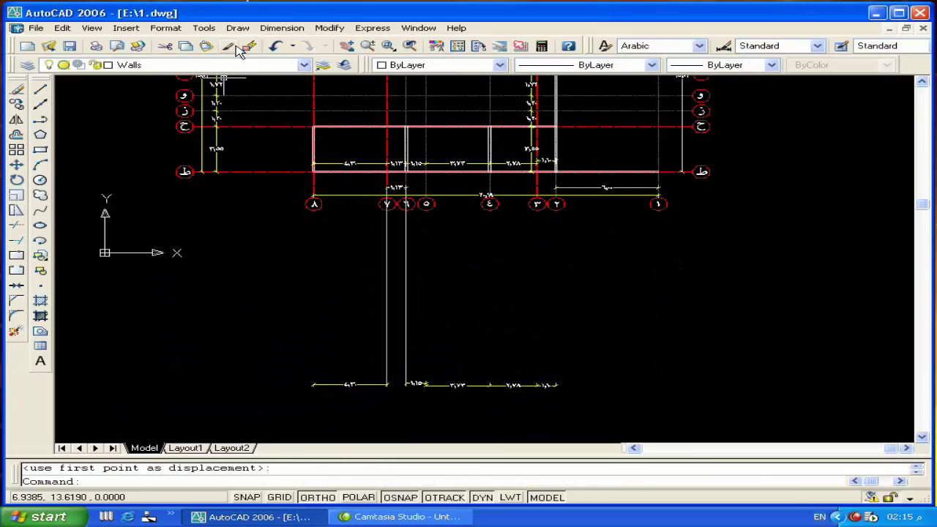
left_click(278, 47)
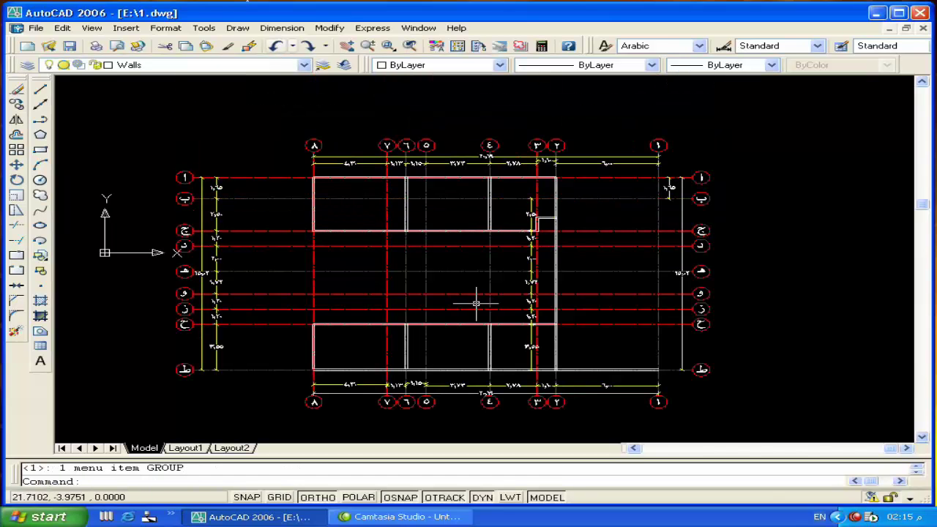
scroll(449, 398, "up", 3)
Grip-stretch the left end of the 1,15 dimension to a new position.
scroll(455, 324, "up", 2)
scroll(455, 324, "up", 1)
scroll(456, 324, "up", 1)
left_click(539, 311)
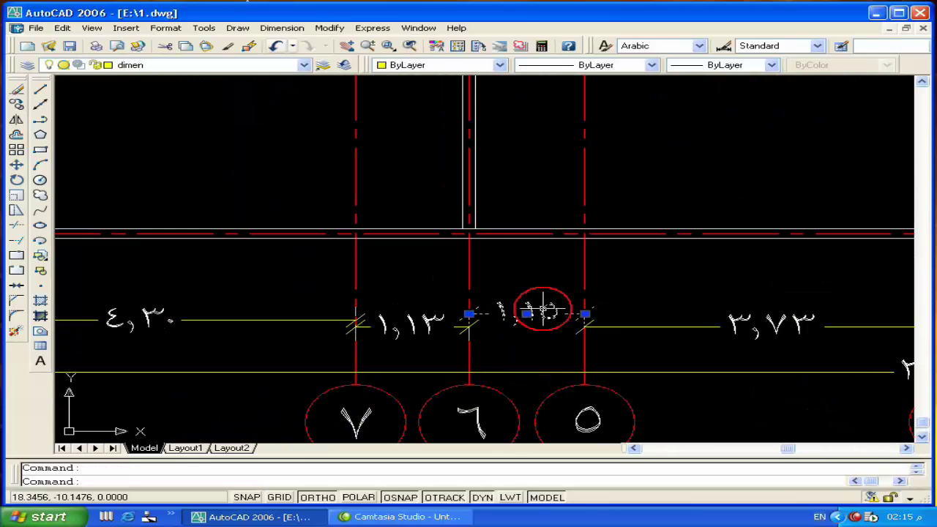
left_click(584, 313)
key("Escape")
left_click(468, 314)
left_click(468, 326)
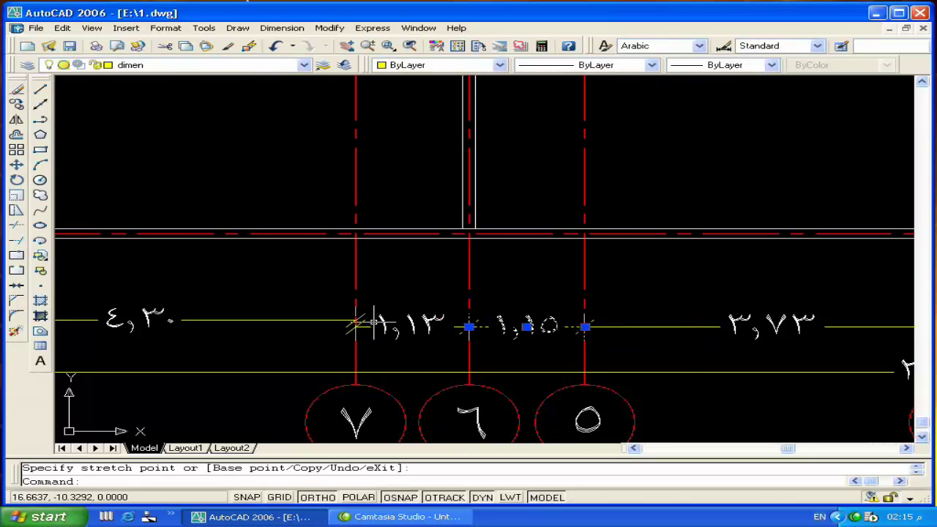
Stretch the ٤,٣٠ dimension's end point into line near grid bubble ٨.
left_click(350, 321)
middle_click_drag(344, 336, 542, 308)
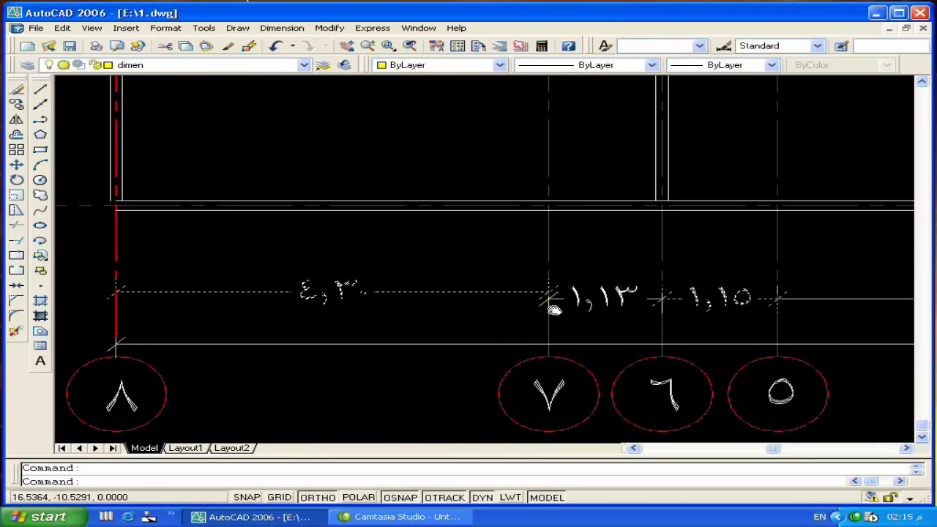
left_click(549, 292)
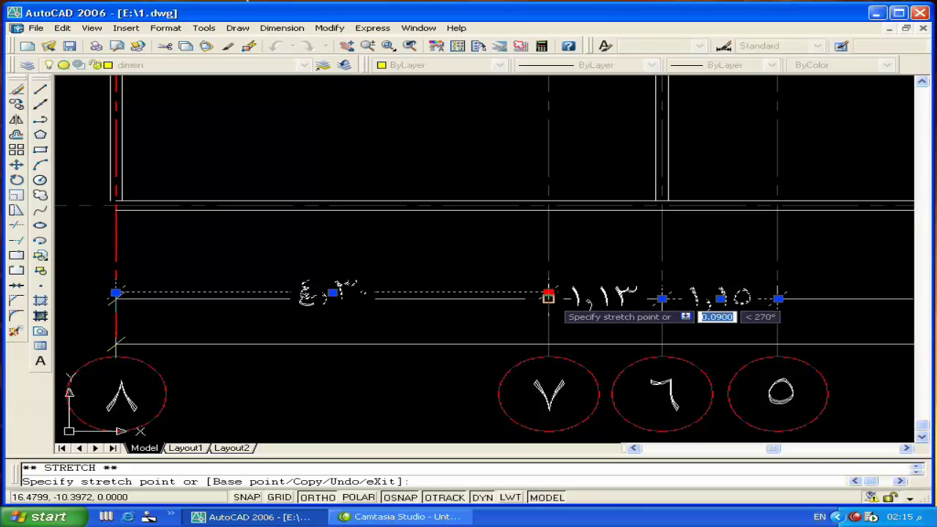
left_click(538, 301)
key("Escape")
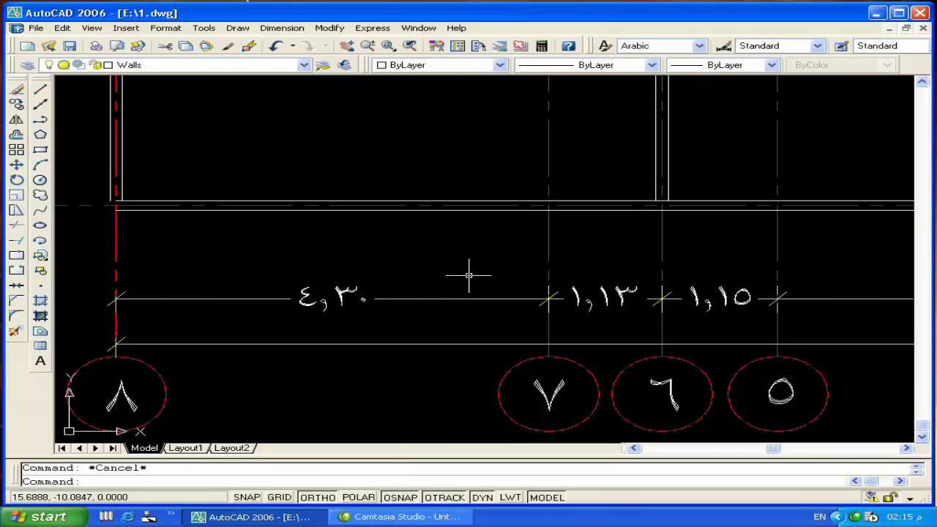
Select all seven dimensions of the inner vertical chain.
scroll(469, 275, "down", 5)
middle_click_drag(422, 230, 549, 345)
middle_click_drag(581, 189, 585, 336)
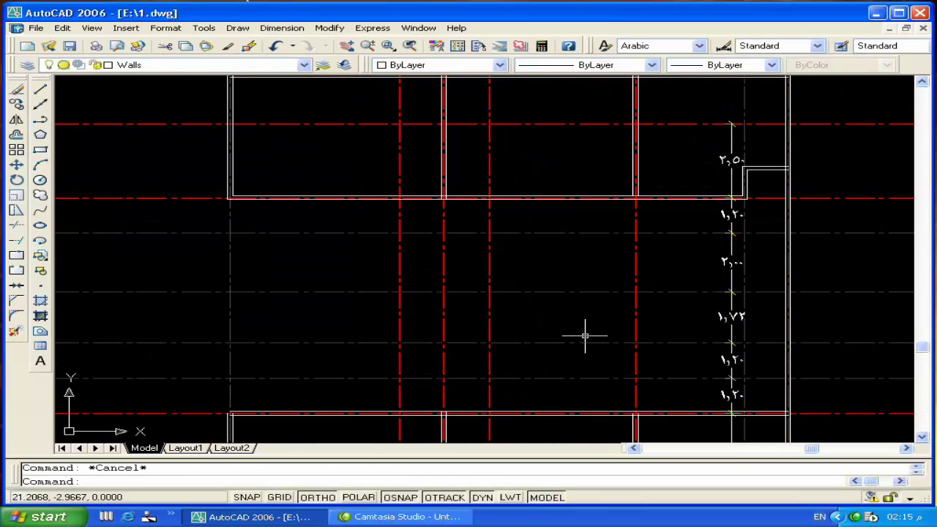
scroll(669, 270, "down", 2)
scroll(671, 268, "down", 3)
middle_click_drag(742, 294, 421, 295)
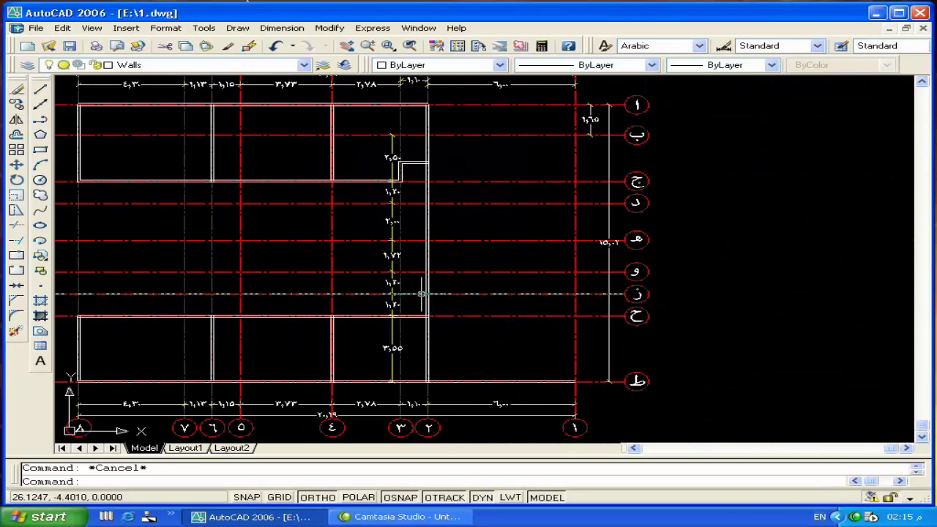
left_click(392, 157)
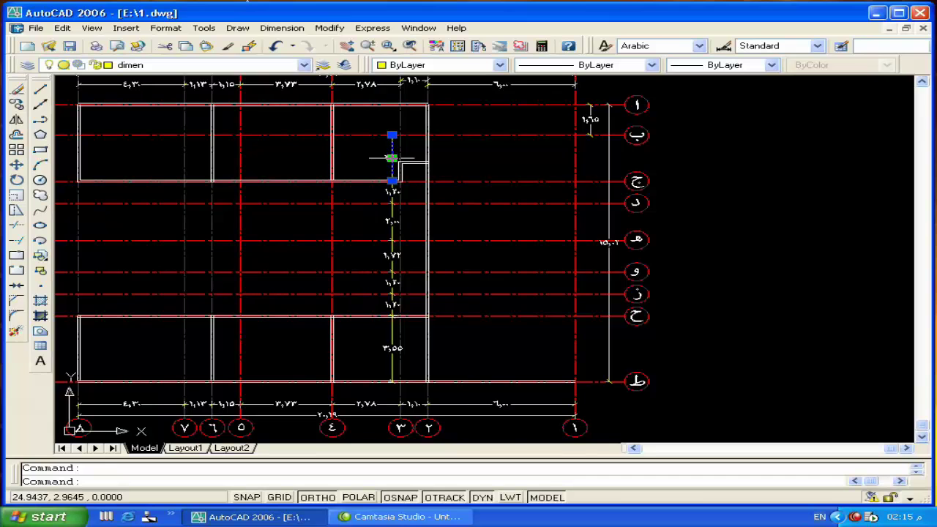
left_click(392, 192)
left_click(392, 216)
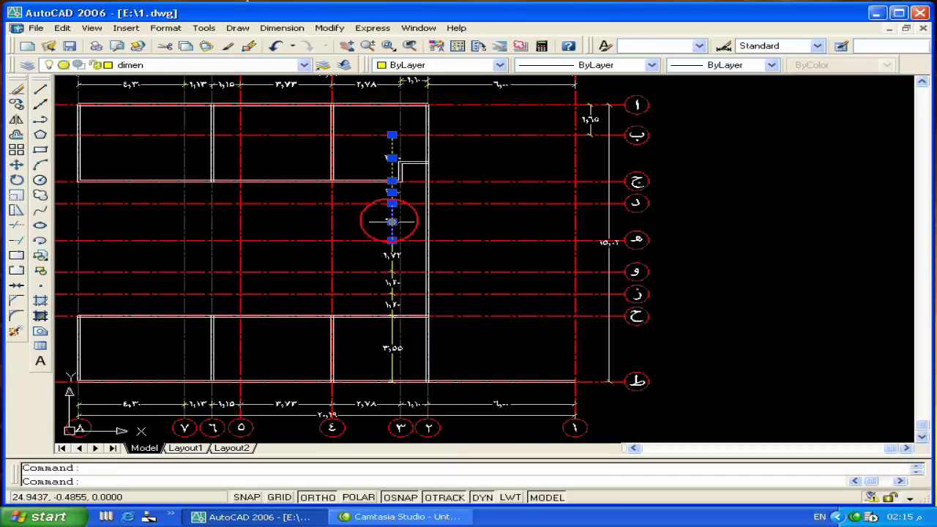
left_click(392, 258)
left_click(392, 282)
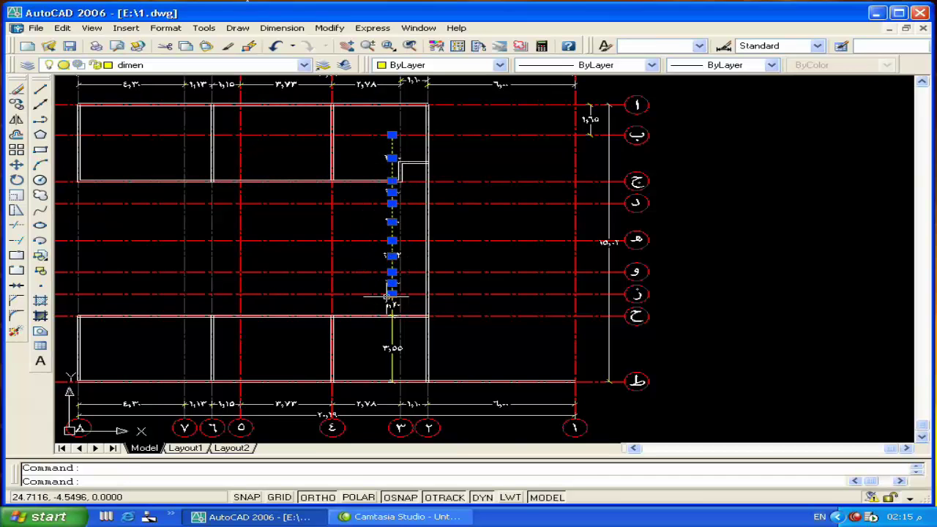
left_click(392, 304)
left_click(391, 348)
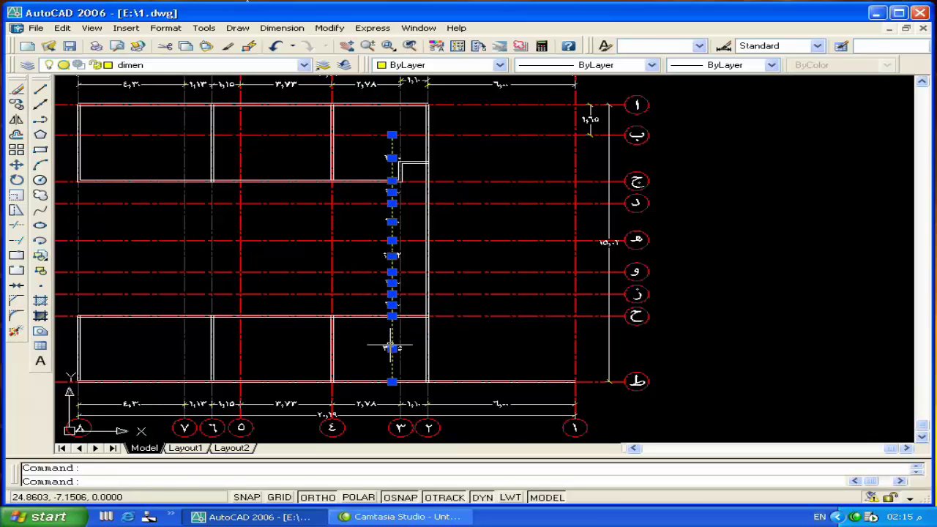
Move the seven vertical dimensions off grid line ٣ beside the right-hand bubbles.
type("m")
key("Return")
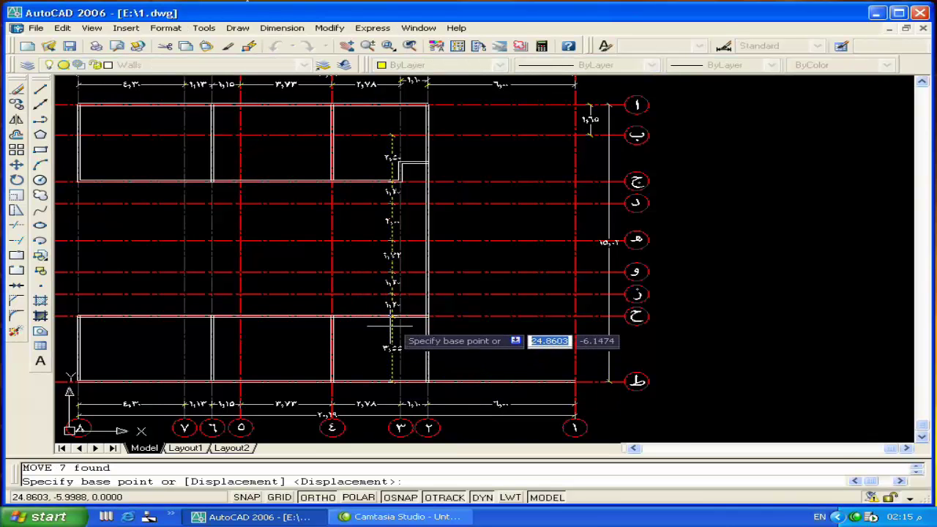
scroll(372, 104, "up", 5)
left_click(481, 297)
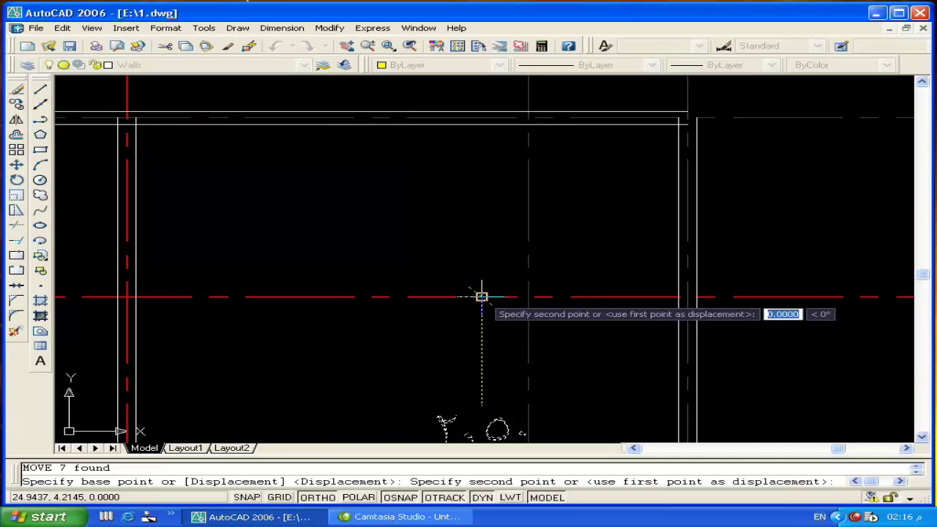
scroll(481, 296, "down", 5)
scroll(754, 293, "up", 2)
scroll(762, 297, "up", 2)
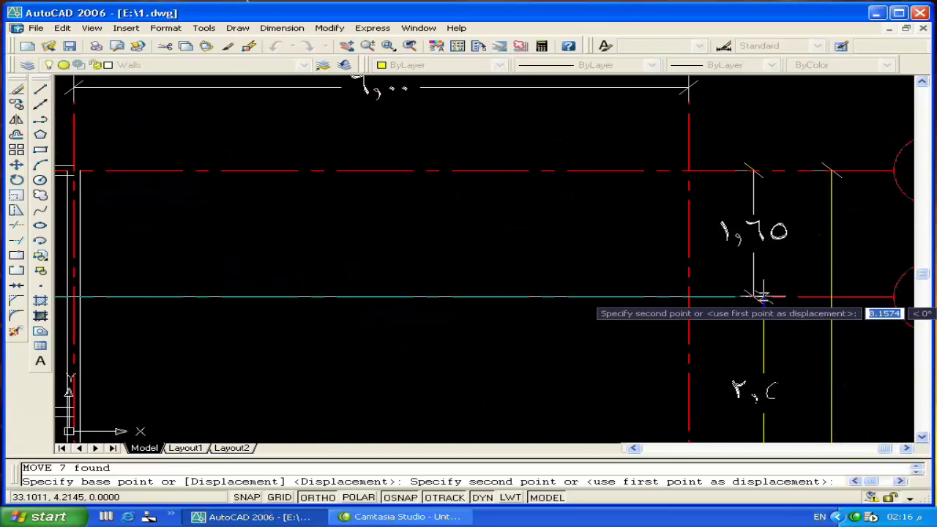
left_click(763, 296)
scroll(612, 226, "down", 4)
scroll(628, 226, "down", 2)
scroll(487, 261, "up", 2)
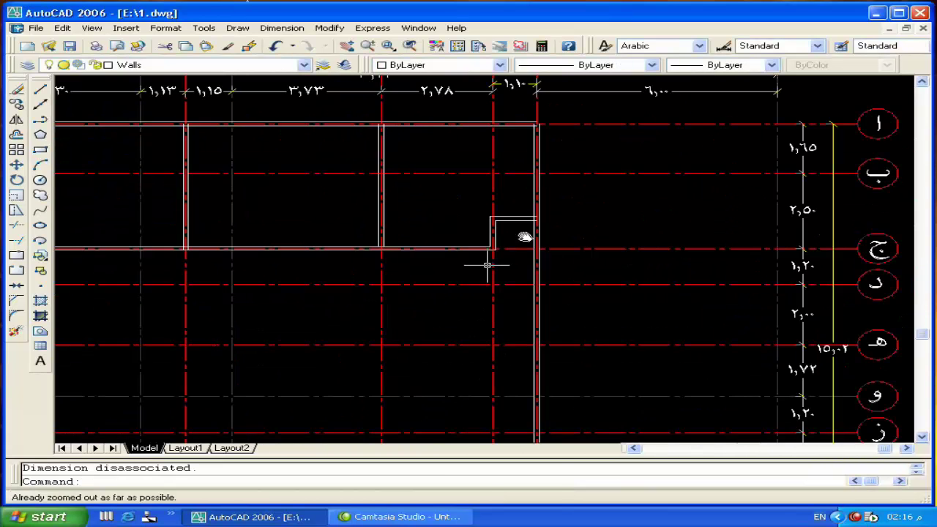
scroll(523, 234, "down", 2)
scroll(515, 292, "up", 1)
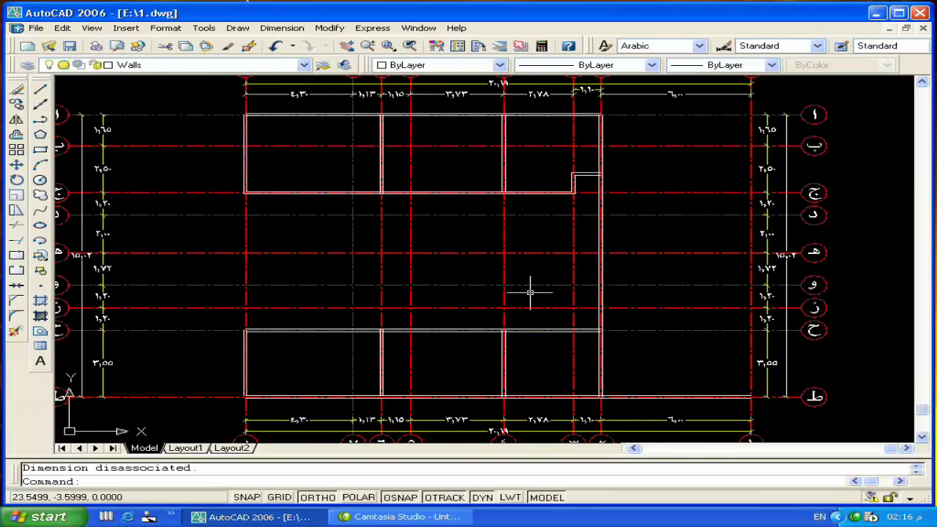
Stretch the right-hand row bubbles and their dimensions further right, clear of the walls.
middle_click_drag(701, 359, 485, 372)
type("s")
key("Return")
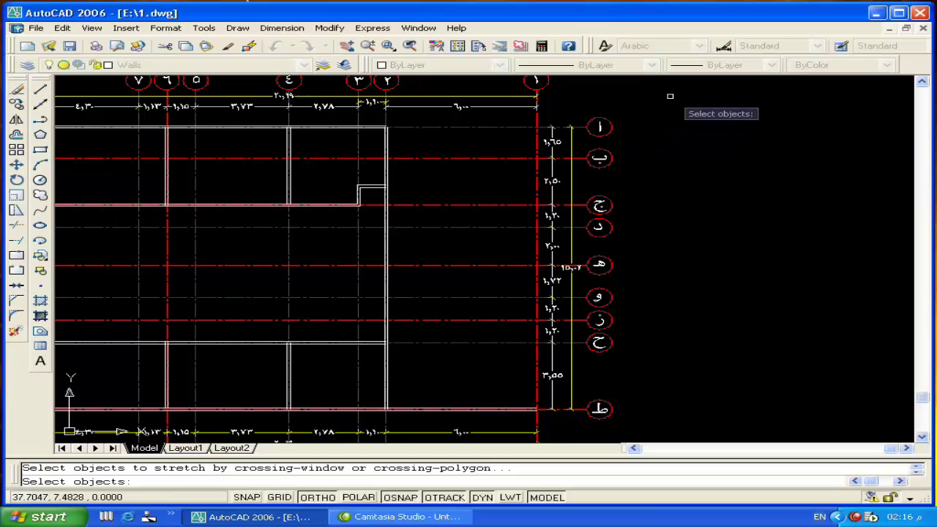
left_click(670, 96)
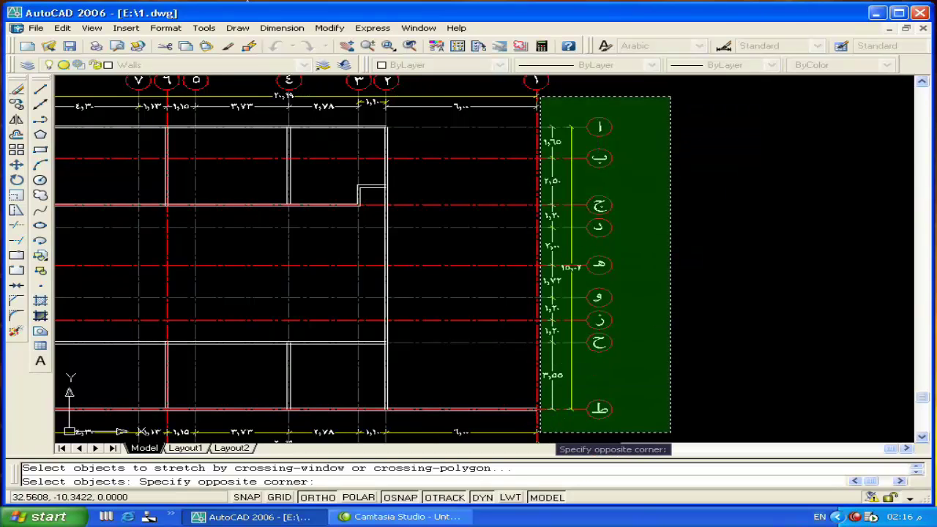
left_click(540, 433)
key("Return")
left_click(637, 375)
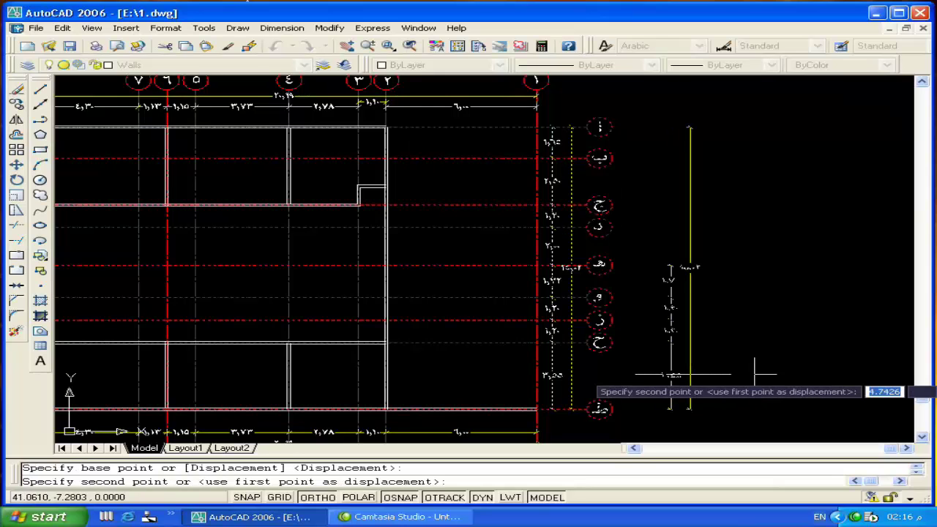
left_click(772, 375)
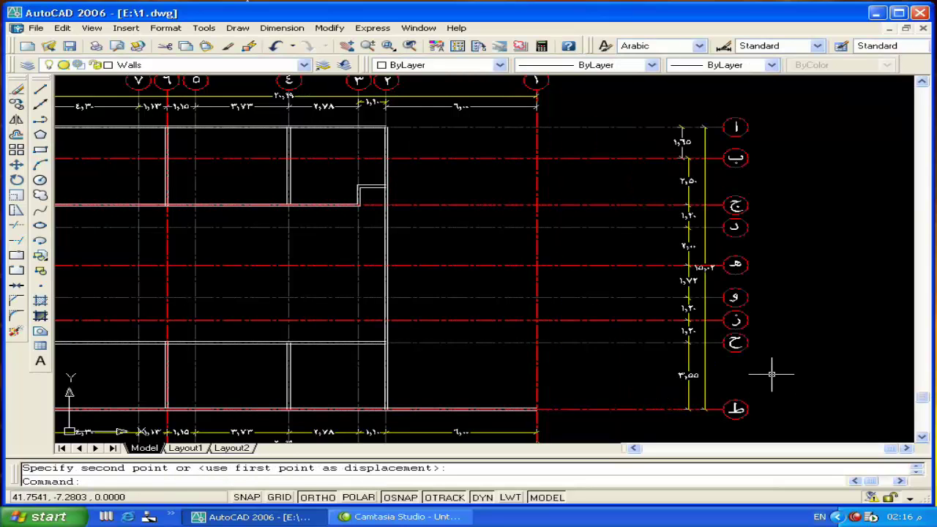
Zoom extents to fit the whole plan in view.
scroll(721, 331, "down", 2)
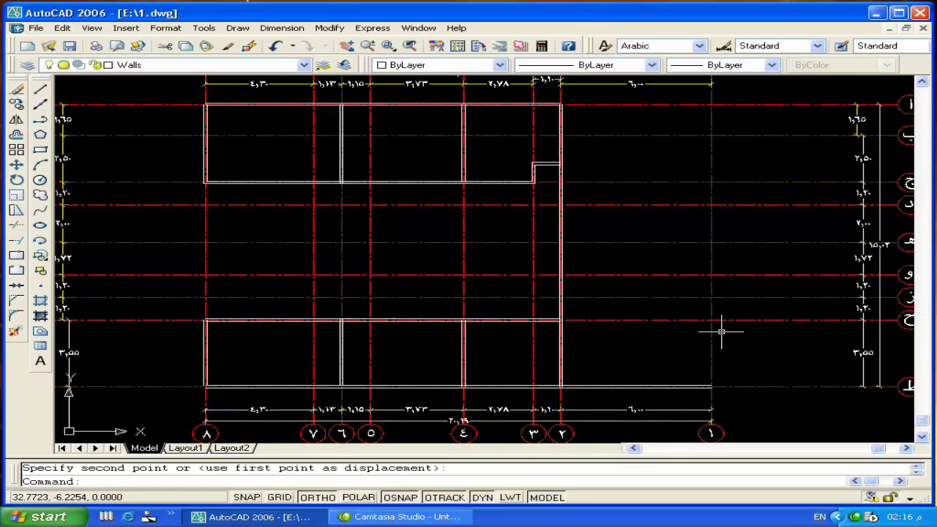
middle_click_drag(484, 320, 553, 284)
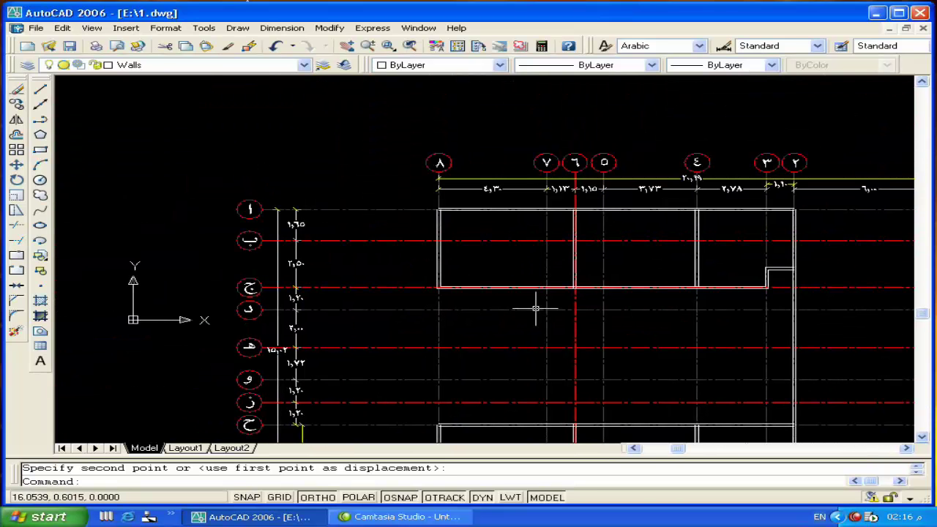
middle_click(553, 283)
middle_click(552, 283)
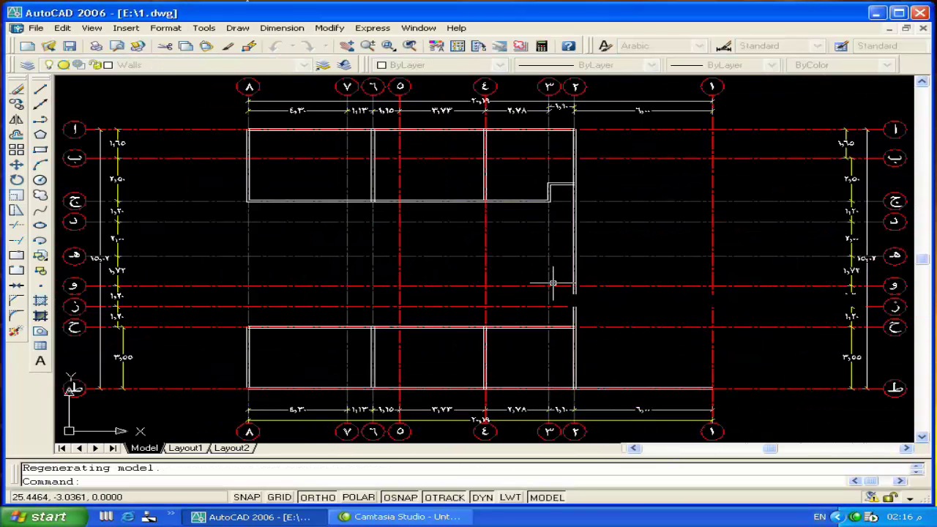
middle_click_drag(468, 356, 515, 319)
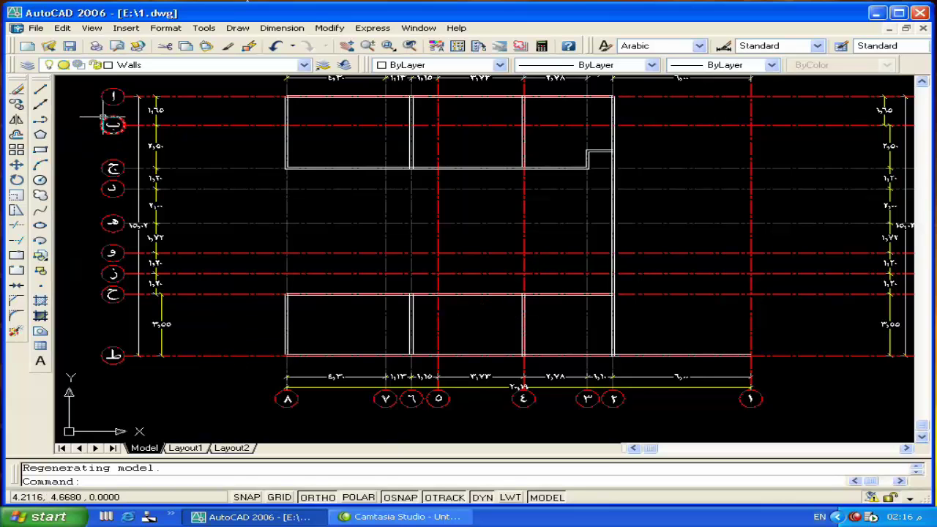
Draw a multiline wall (ML) from the lower-left axis corner on row ط with a 0.25 first leg.
type("ml")
key("Return")
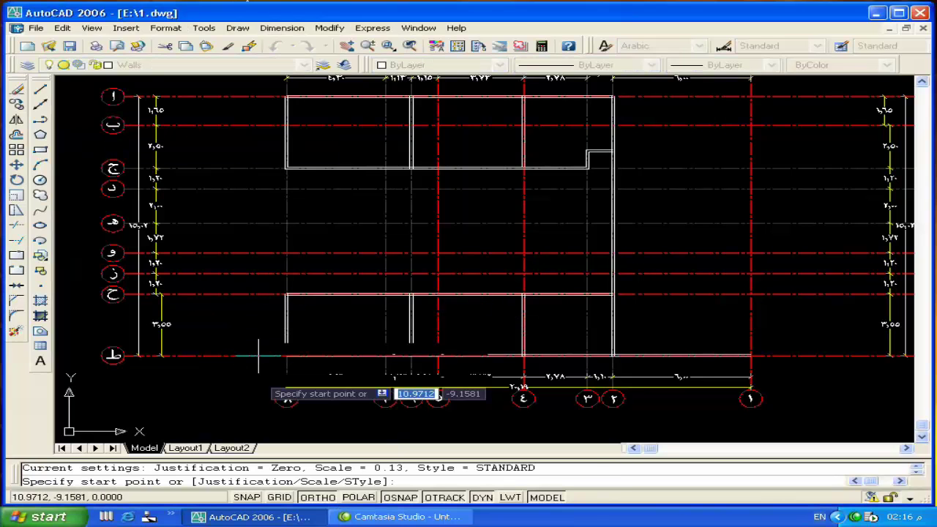
scroll(274, 364, "up", 5)
left_click(387, 306)
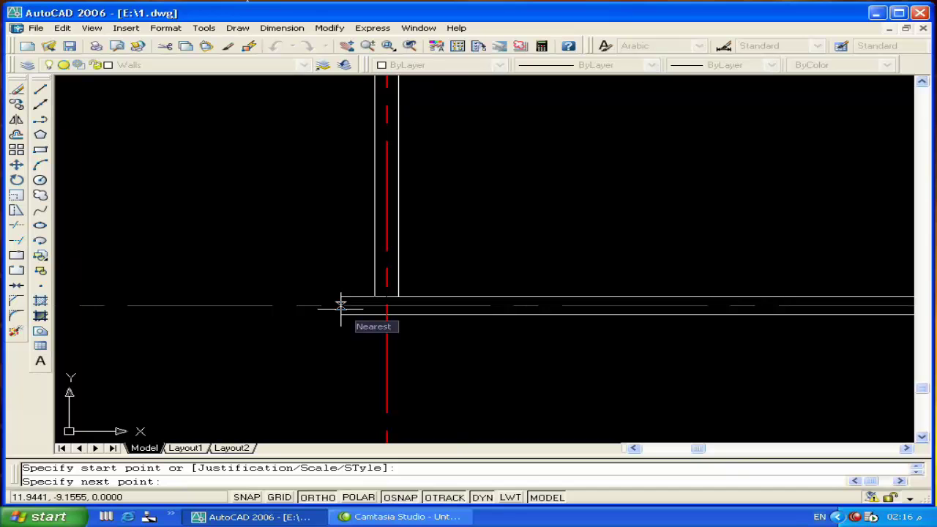
type(".25")
key("Return")
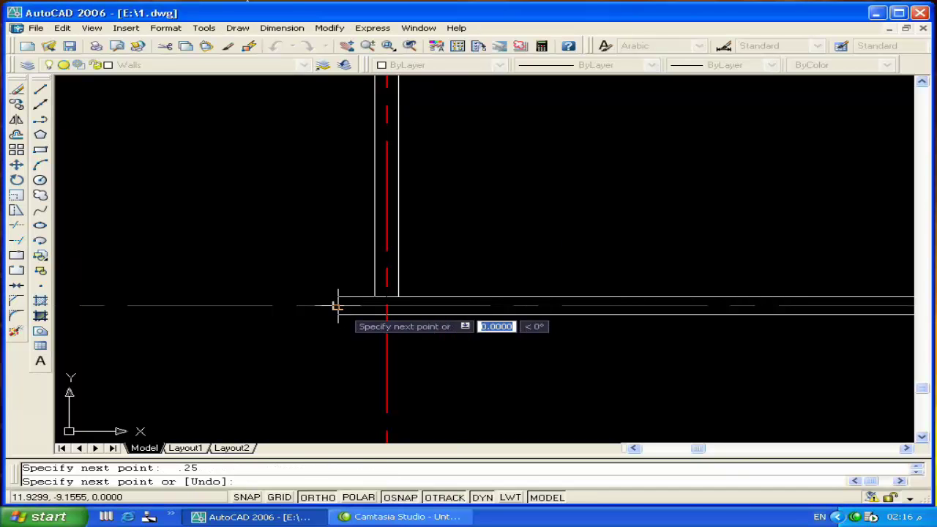
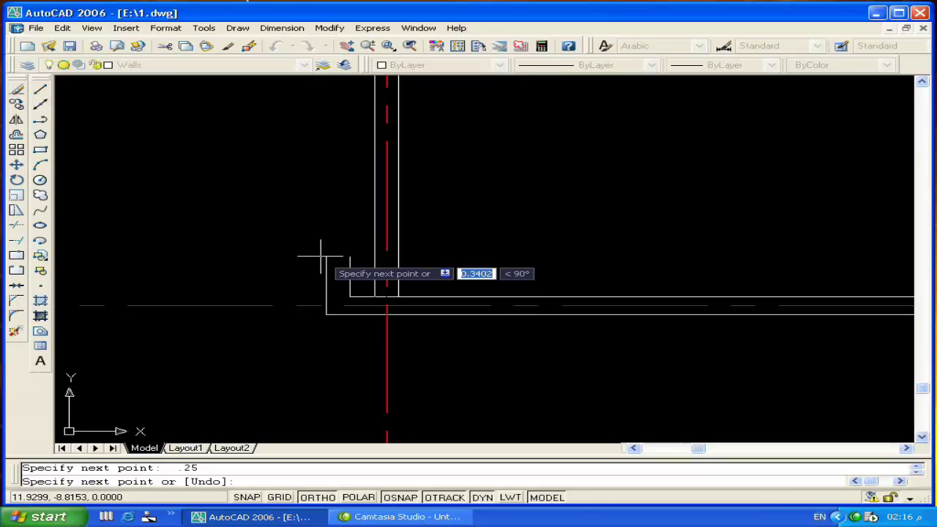
Continue the double-line wall with .25 segments alternating left and up from the lower-left corner.
type("  .2")
key("Return")
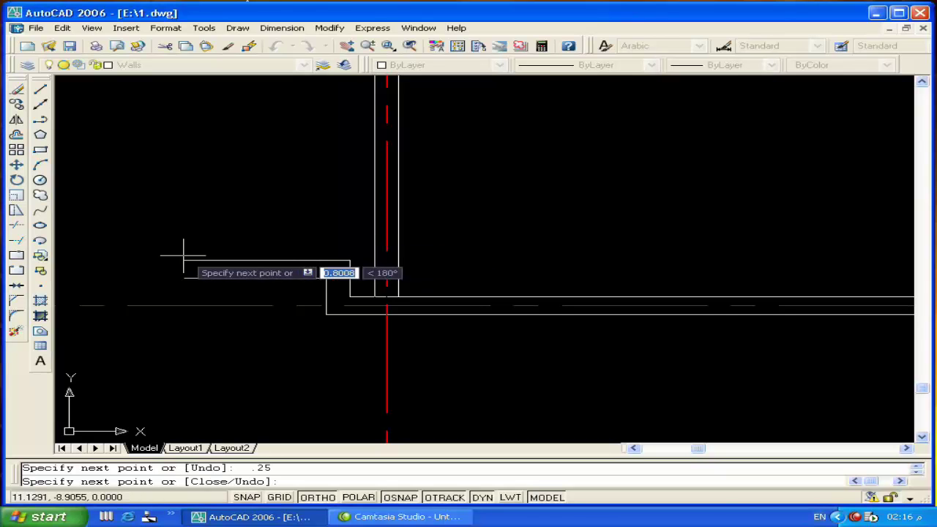
type(".25")
key("Return")
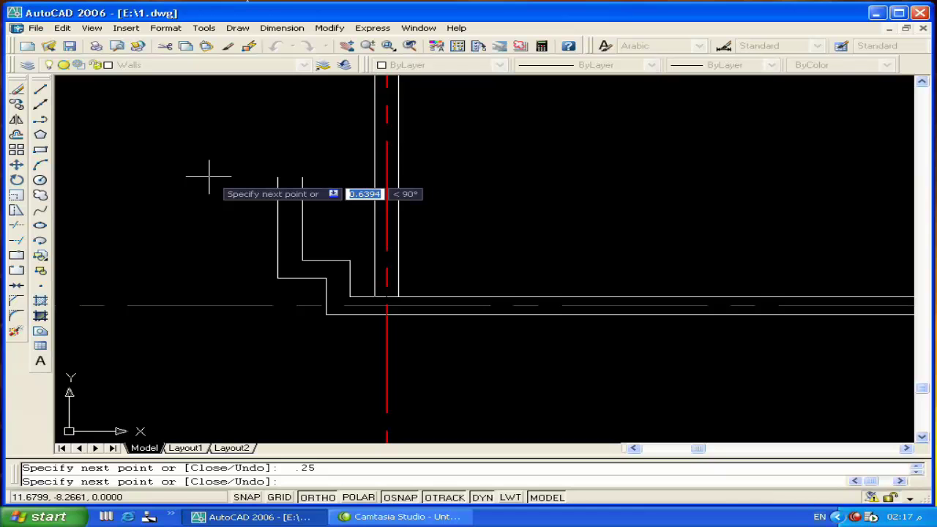
type(".25")
key("Return")
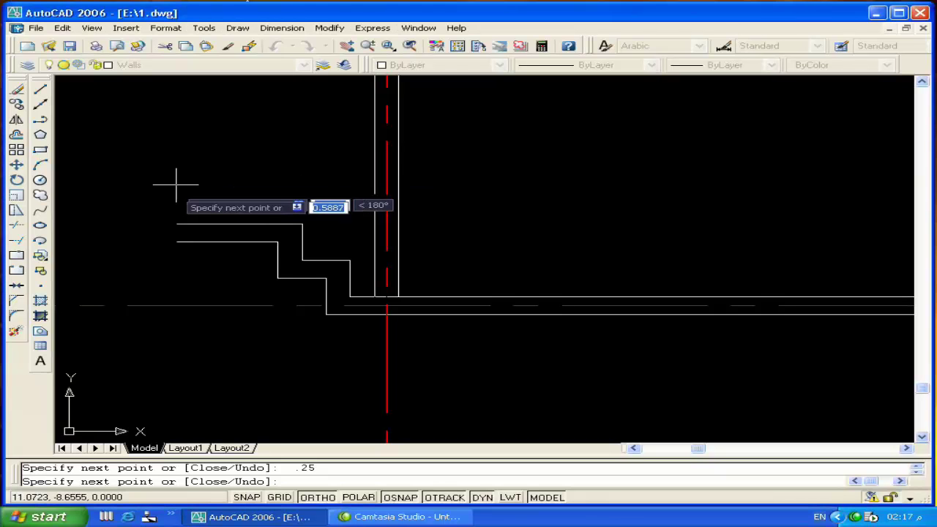
Add a final .33 leftward wall segment and finish the stepped corner.
type(".")
key("BackSpace")
key("BackSpace")
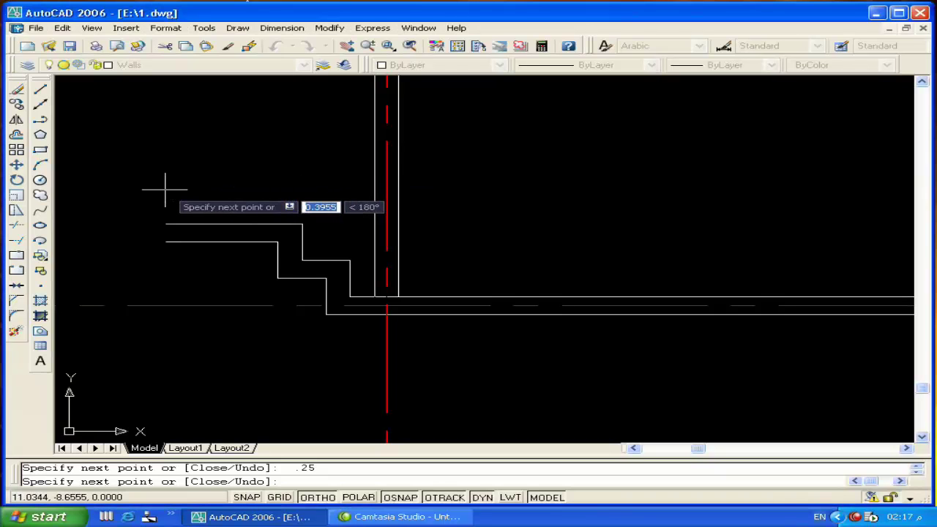
type(".33")
key("Return")
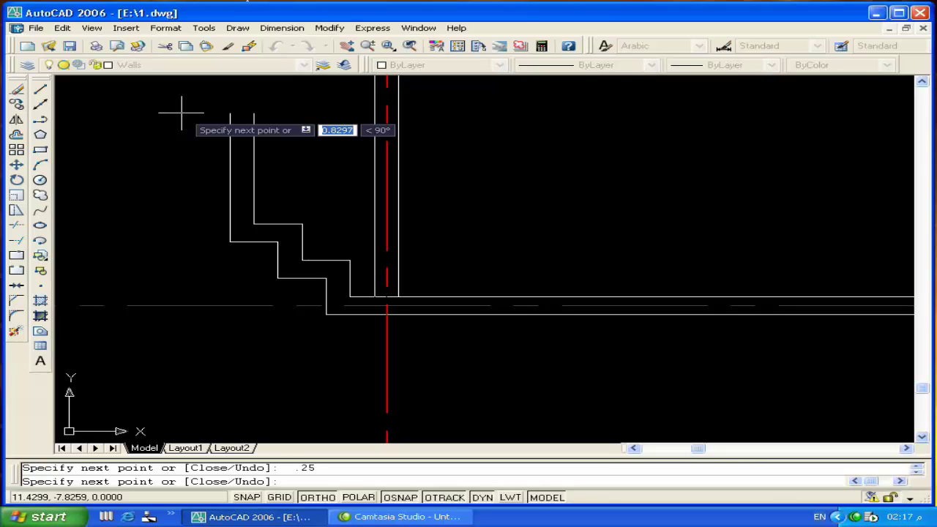
scroll(164, 118, "down", 5)
middle_click_drag(192, 113, 199, 252)
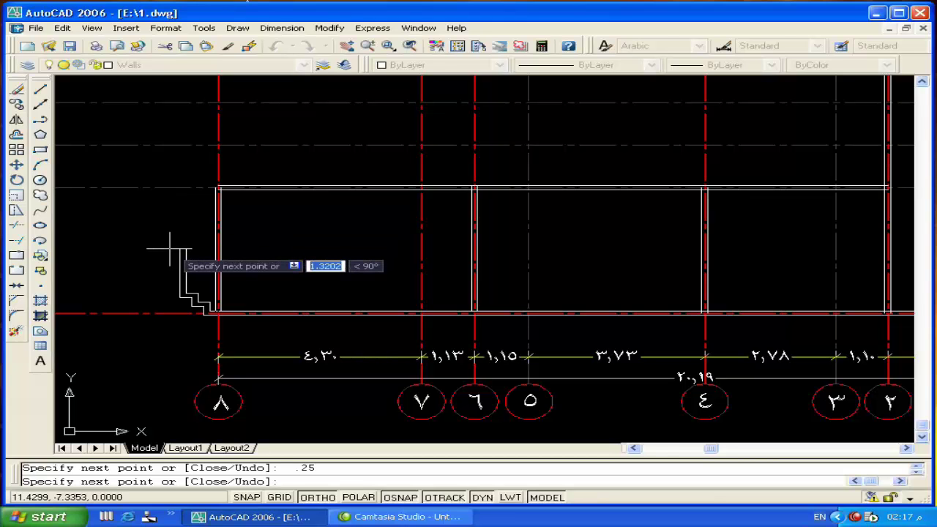
key("Return")
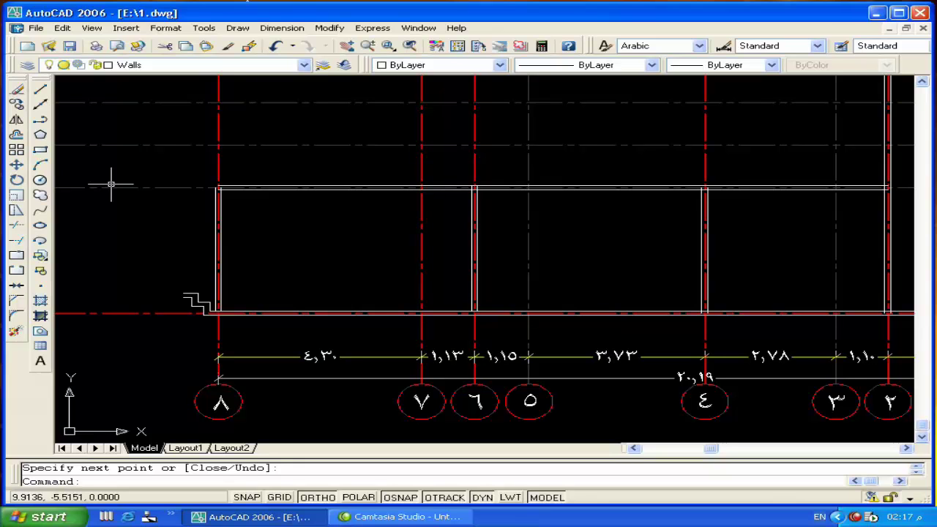
Draw a 1.36 line to the left from the top wall corner.
type("l")
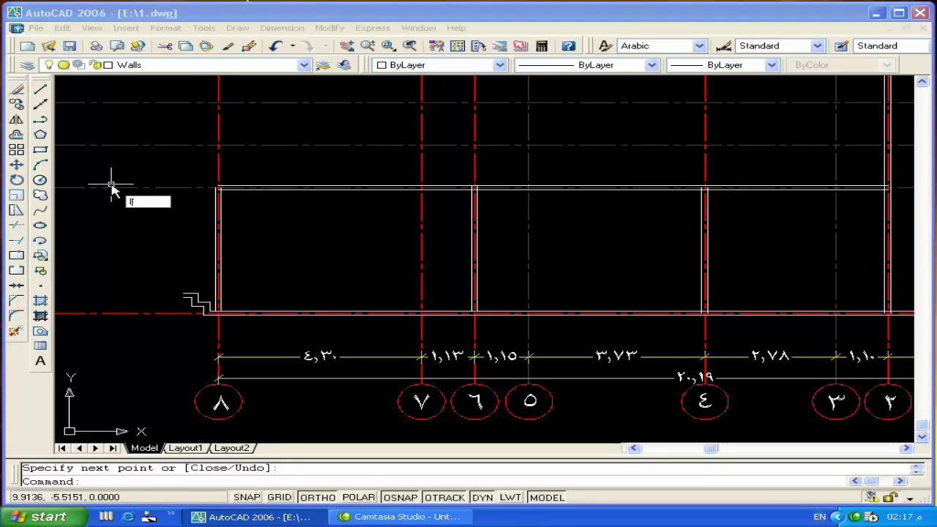
key("Return")
scroll(212, 198, "up", 5)
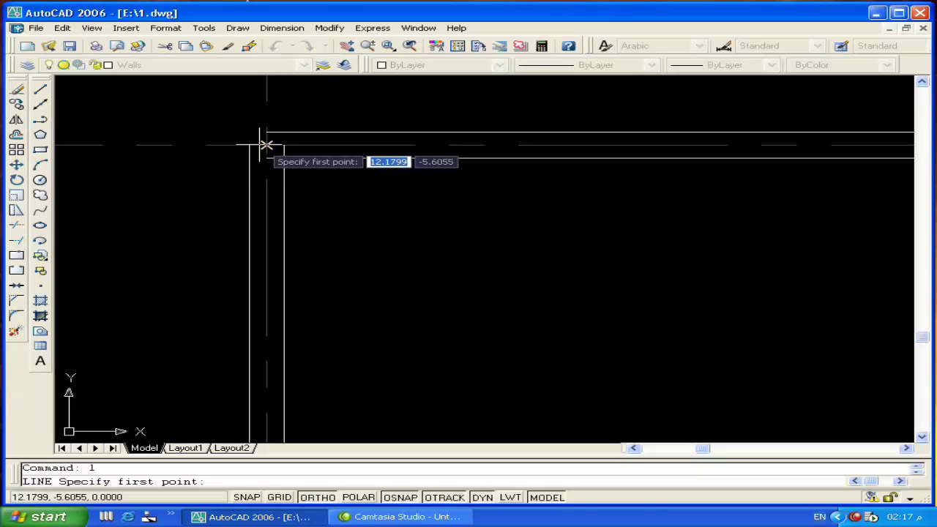
left_click(251, 146)
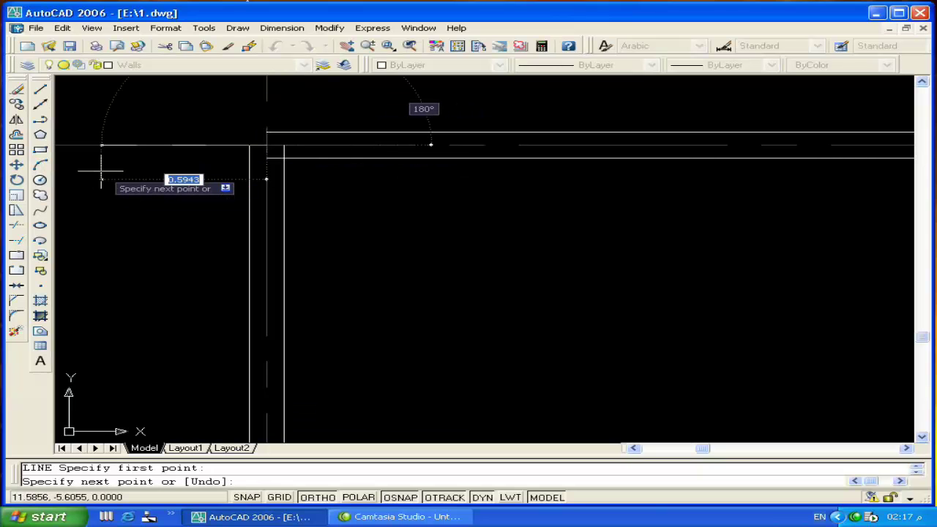
type("1.36")
key("Return")
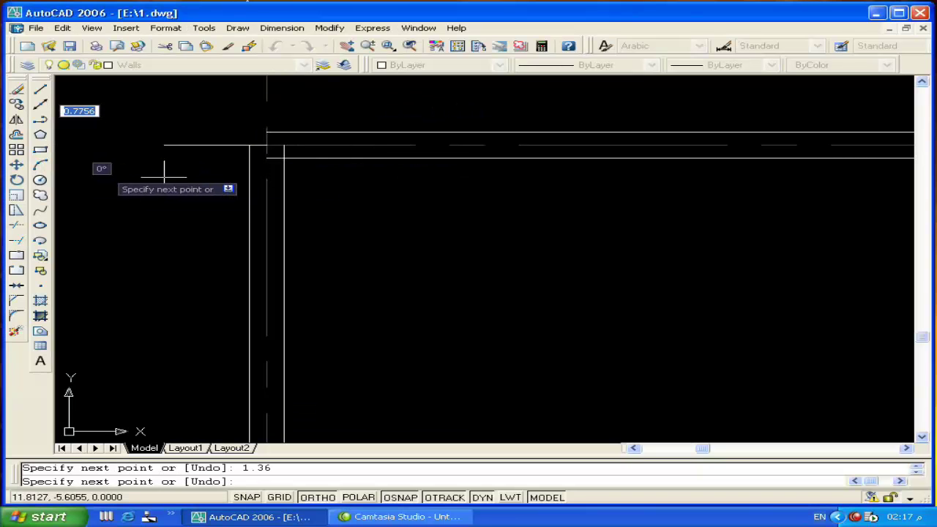
scroll(168, 190, "down", 3)
middle_click_drag(158, 207, 294, 207)
key("Return")
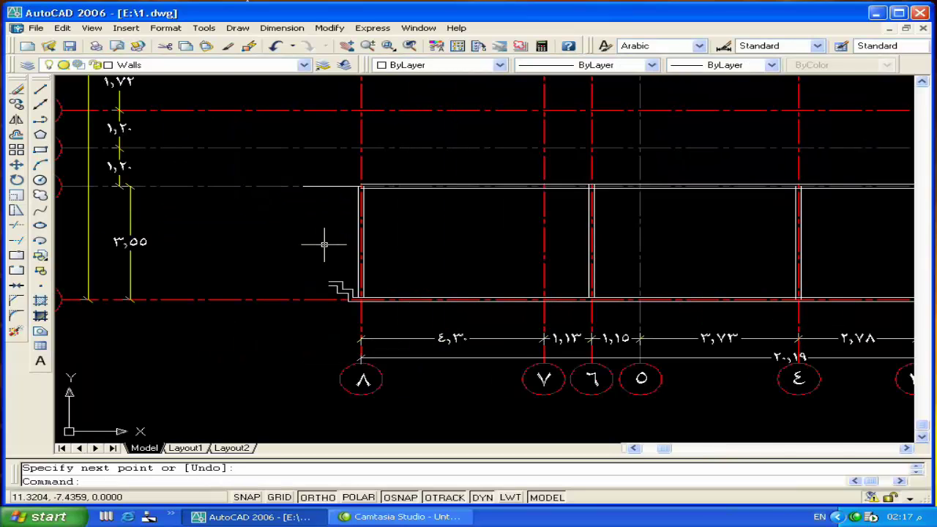
Draw a curved spline from the stepped corner up past the top wall line, with Ortho off.
scroll(325, 242, "up", 3)
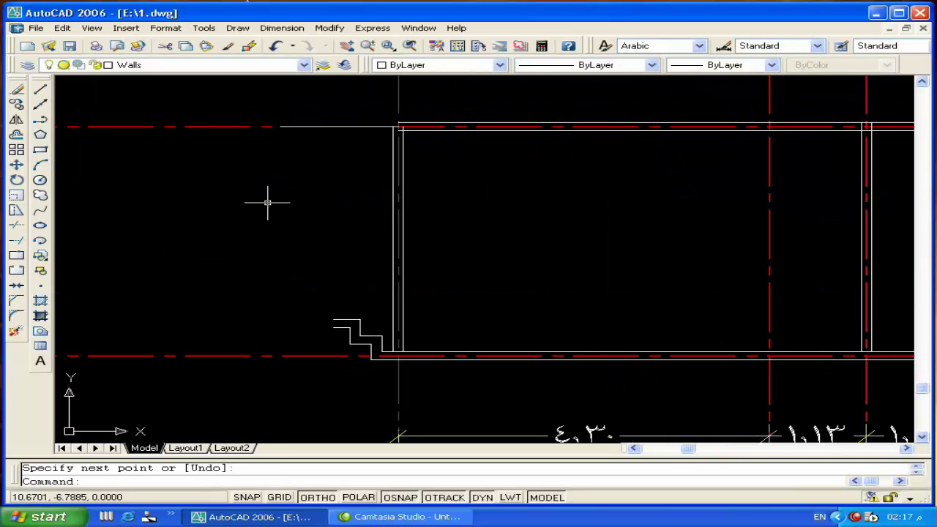
left_click(42, 212)
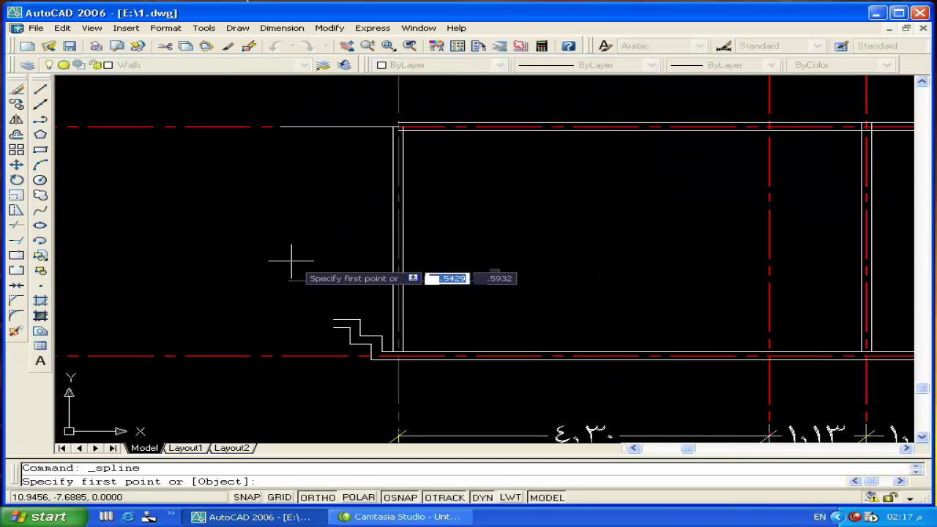
left_click(331, 325)
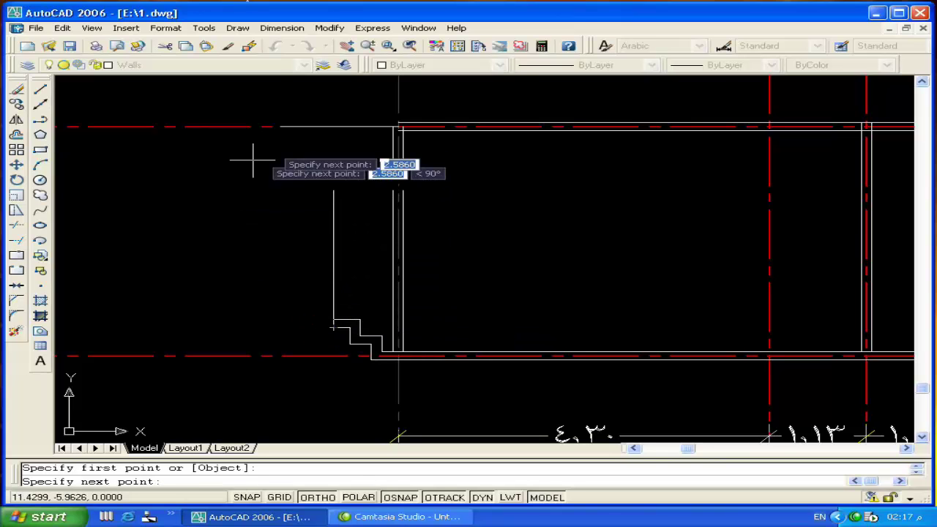
left_click(279, 126)
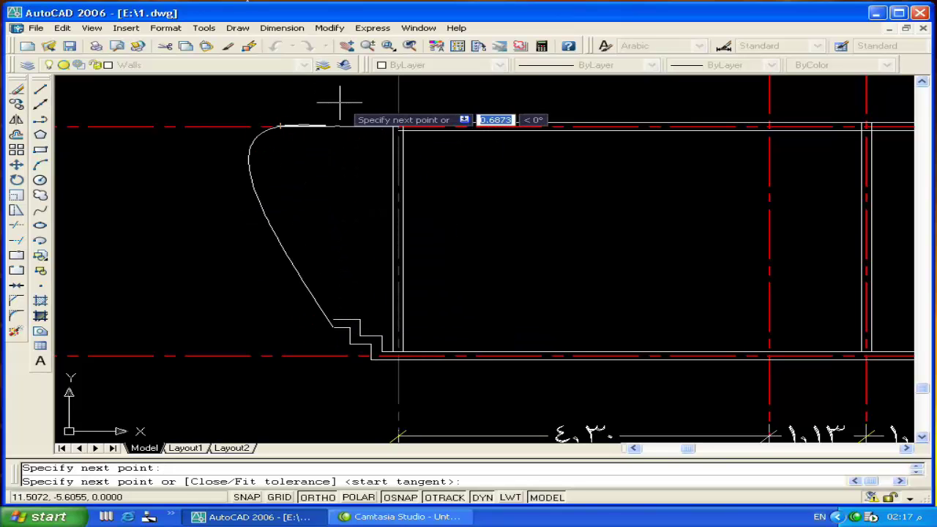
middle_click_drag(318, 101, 304, 152)
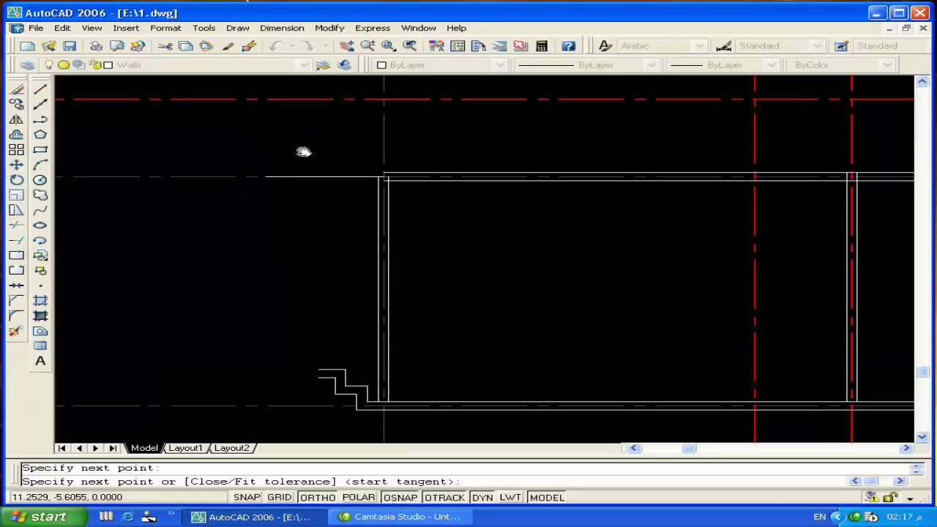
key("F8")
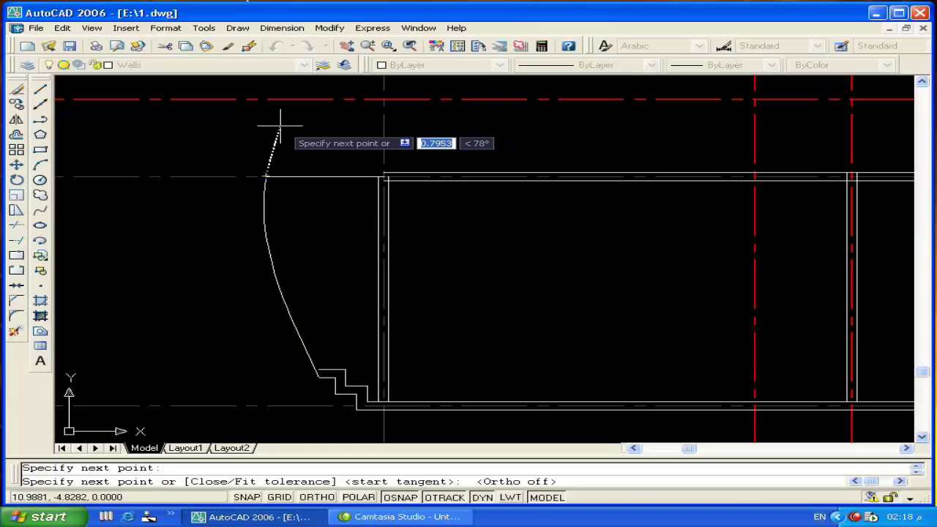
left_click(279, 126)
key("Return")
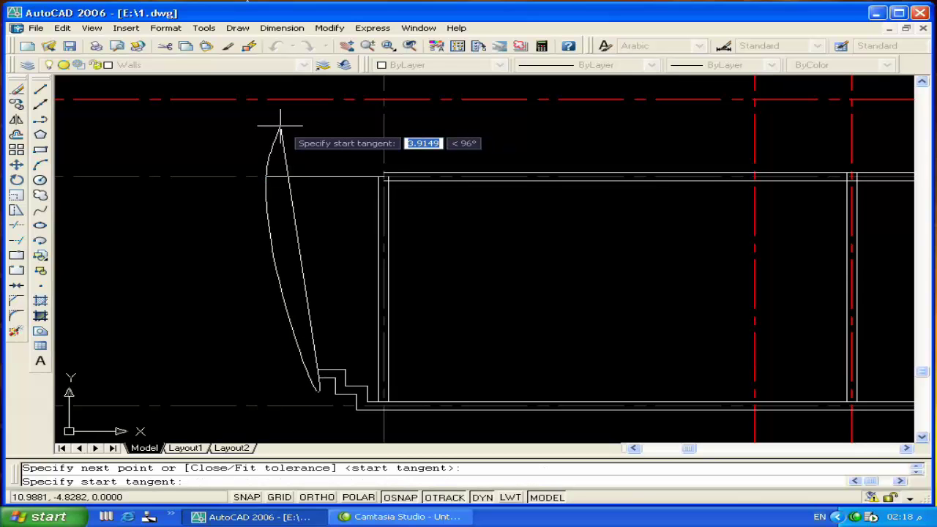
key("Return")
key("Return")
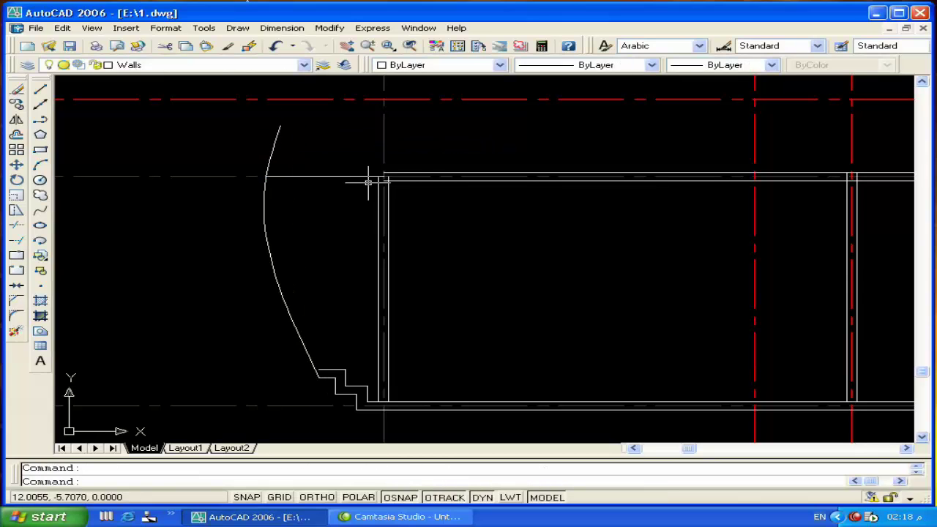
Check the spline selection, then start TRIM using all objects as cutting edges.
left_click(276, 151)
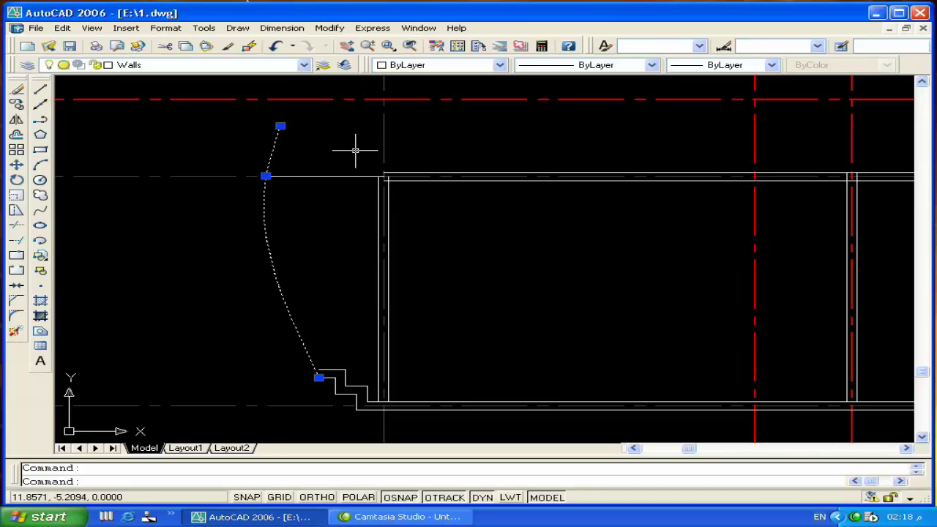
key("Escape")
type("tr")
key("Return")
key("Return")
key("Return")
key("Return")
key("Return")
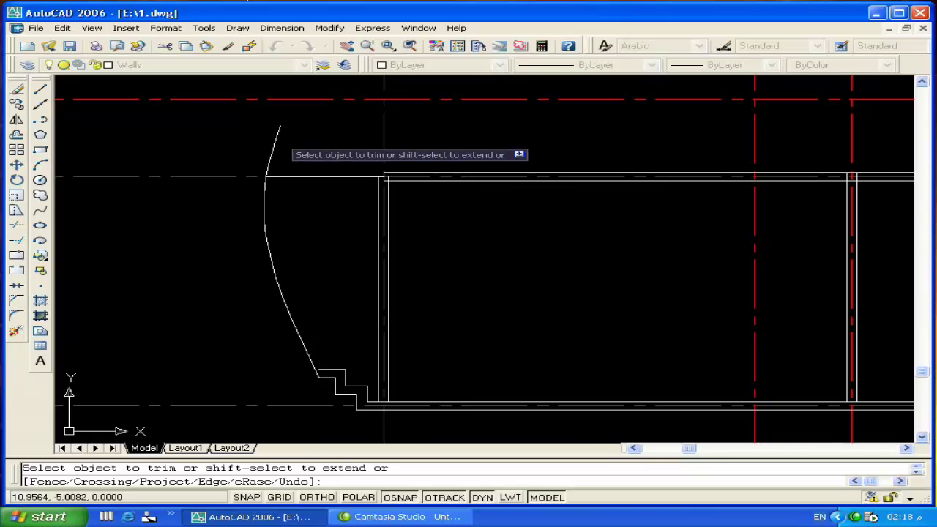
Trim the spline end above the top line and offset the curved wall .5 toward the building.
left_click(271, 146)
key("Return")
middle_click_drag(276, 310, 254, 318)
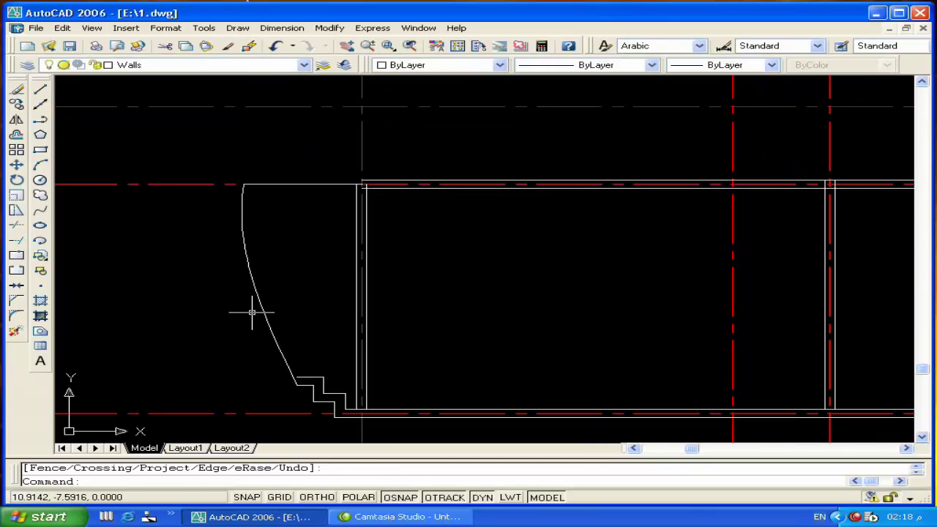
type("of")
key("Return")
type(".")
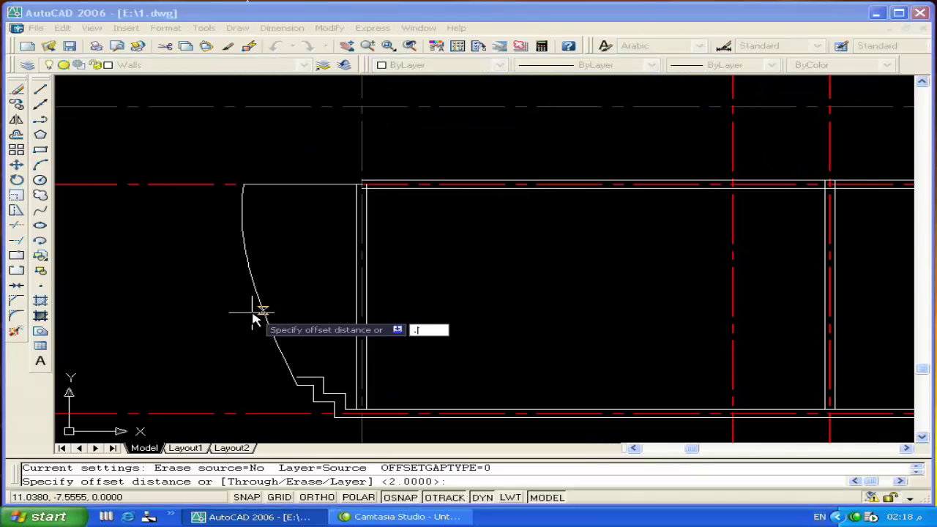
type("5")
key("Return")
left_click(254, 295)
left_click(304, 298)
key("Return")
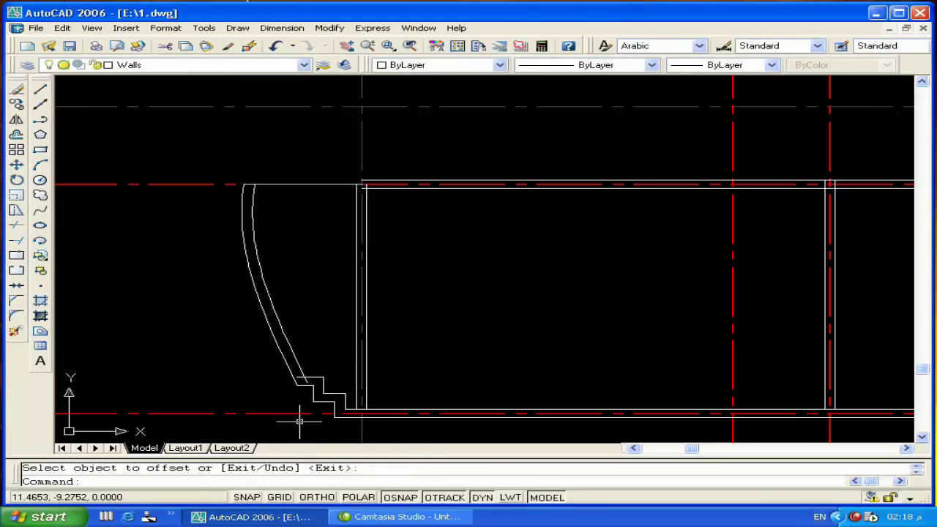
Delete the short leftover top segment near the curved wall's top corner.
scroll(303, 381, "up", 5)
left_click(355, 360)
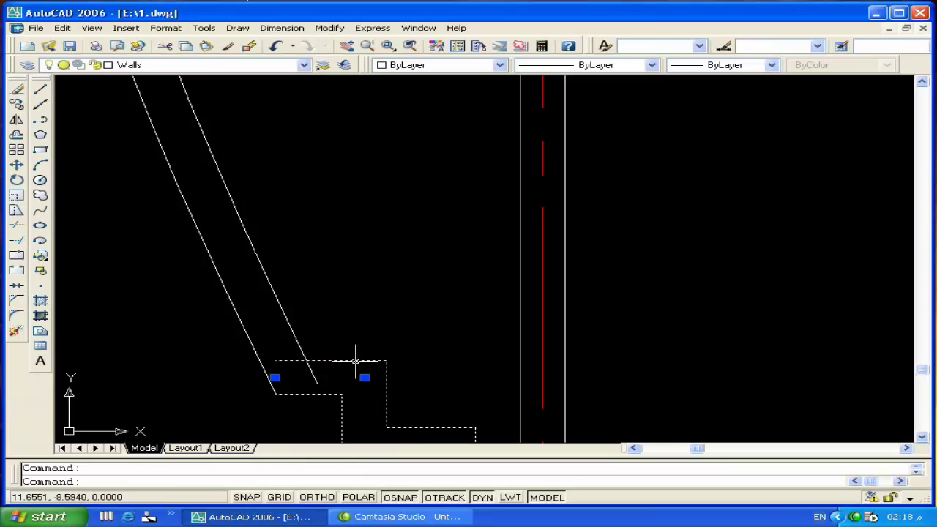
key("Escape")
scroll(307, 308, "down", 5)
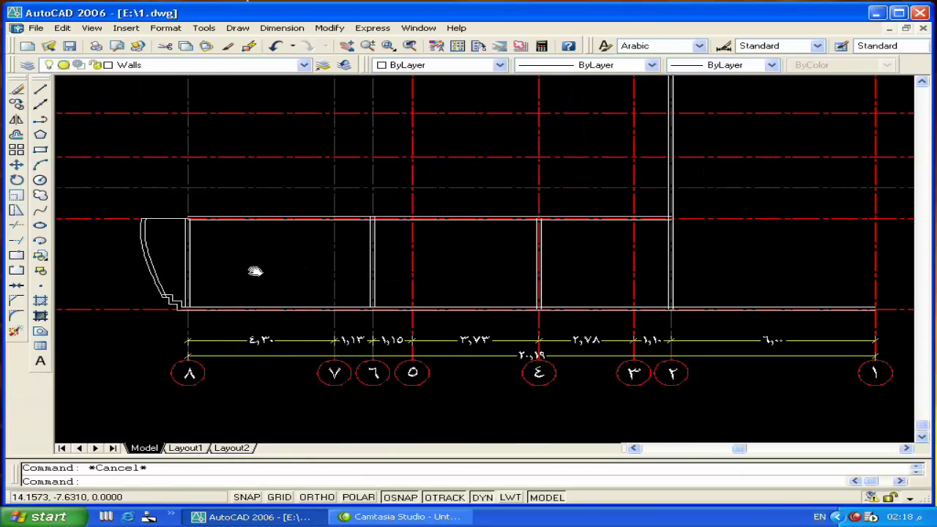
scroll(171, 211, "up", 5)
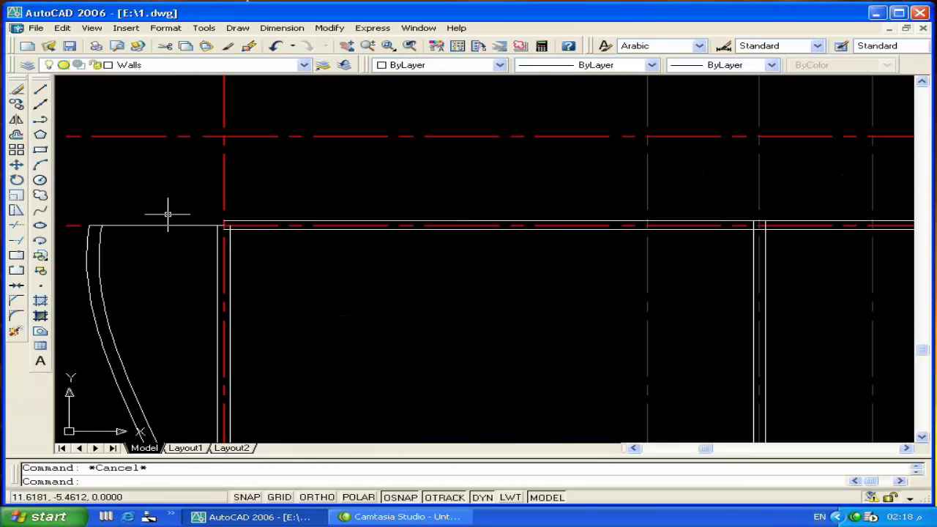
middle_click_drag(171, 211, 289, 263)
left_click(175, 244)
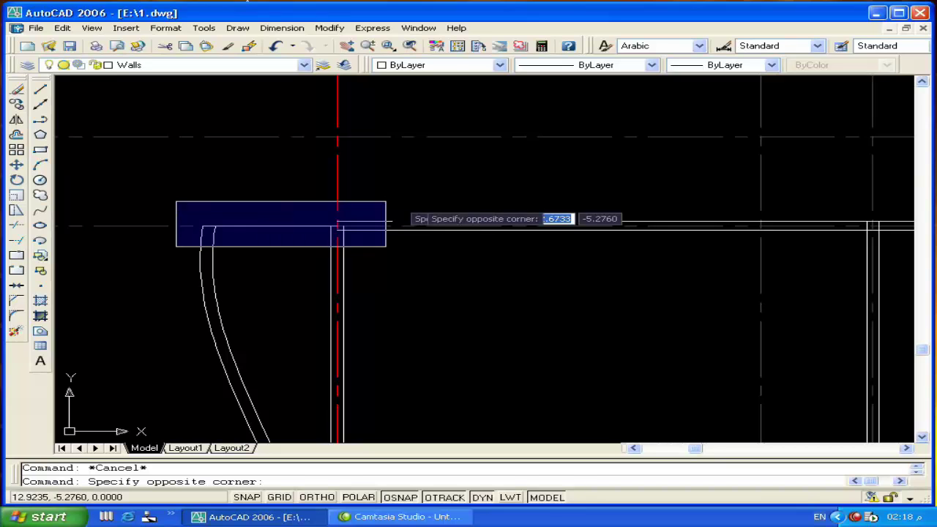
left_click(422, 201)
key("Delete")
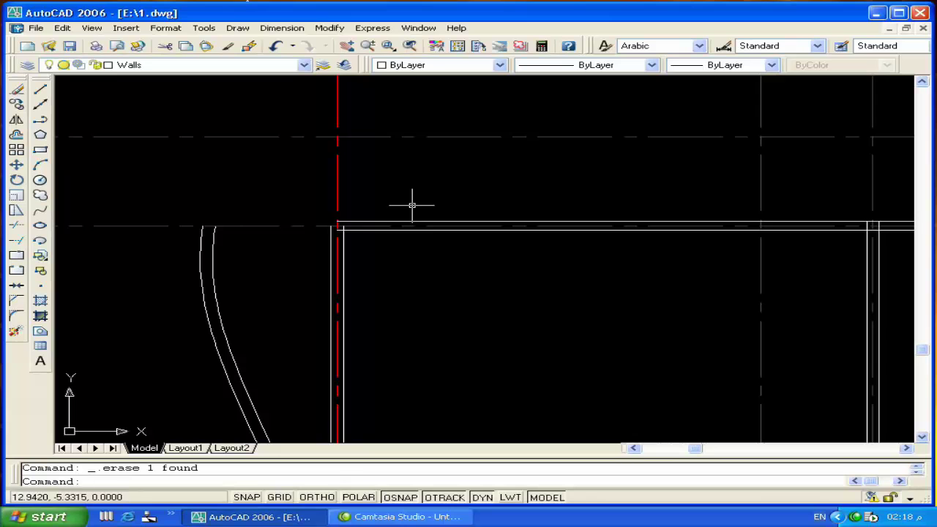
Stretch the top double wall line's left endpoint onto the curved wall's top.
left_click(394, 221)
left_click(337, 226)
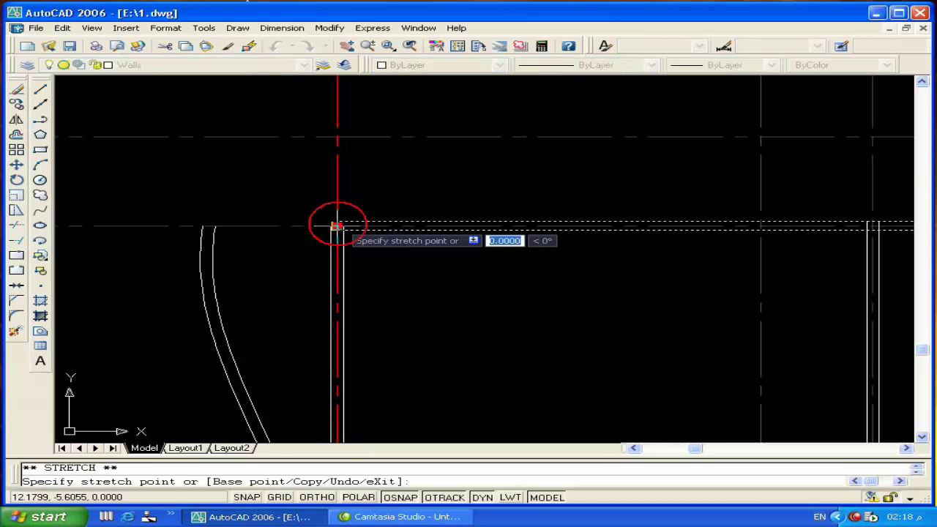
left_click(203, 226)
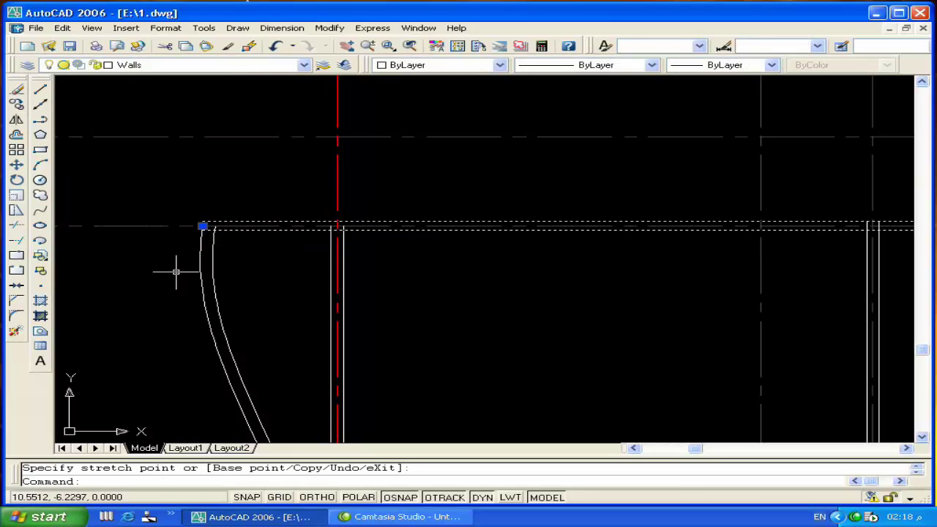
key("Escape")
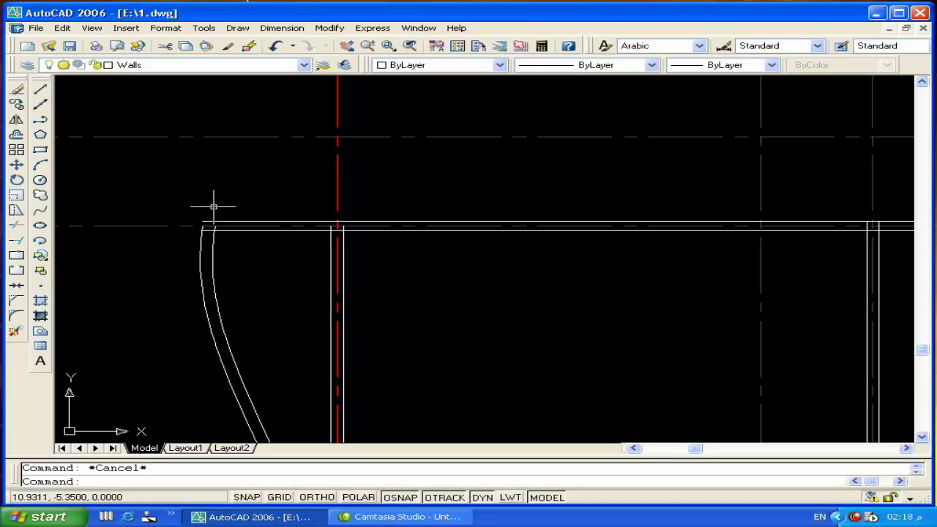
mouse_move(325, 303)
middle_mouse_down()
mouse_move(306, 175)
mouse_move(293, 198)
middle_mouse_up()
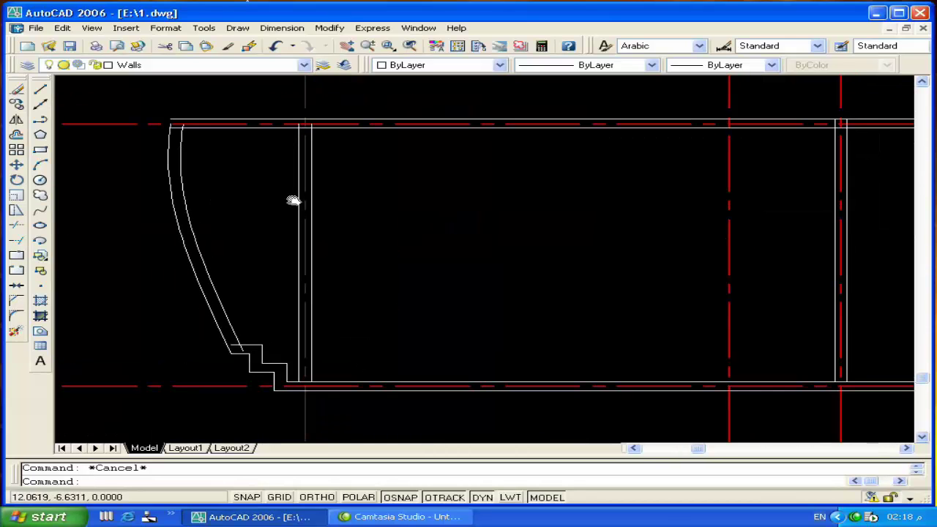
scroll(403, 255, "down", 4)
middle_click_drag(415, 248, 413, 254)
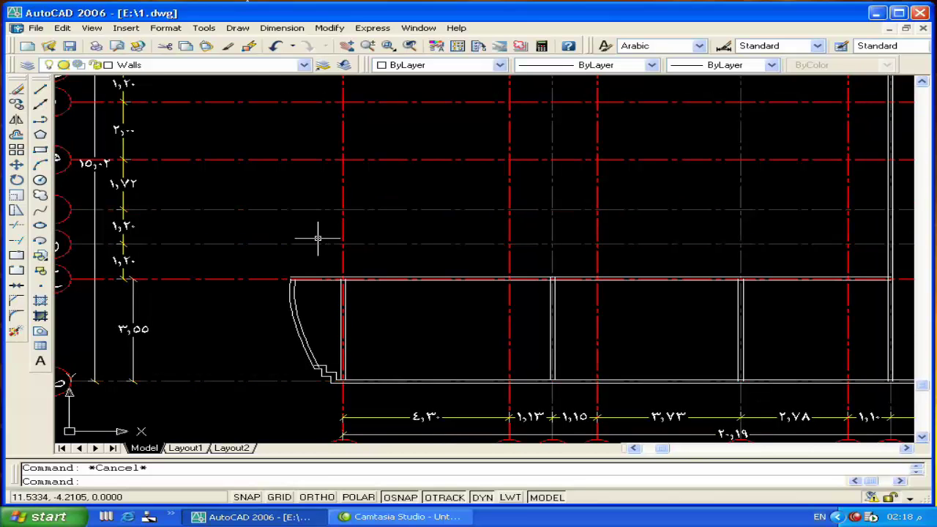
Begin a double-line wall at the curved wall's top corner with Ortho on, restarting after a cancel.
type("ml")
key("Return")
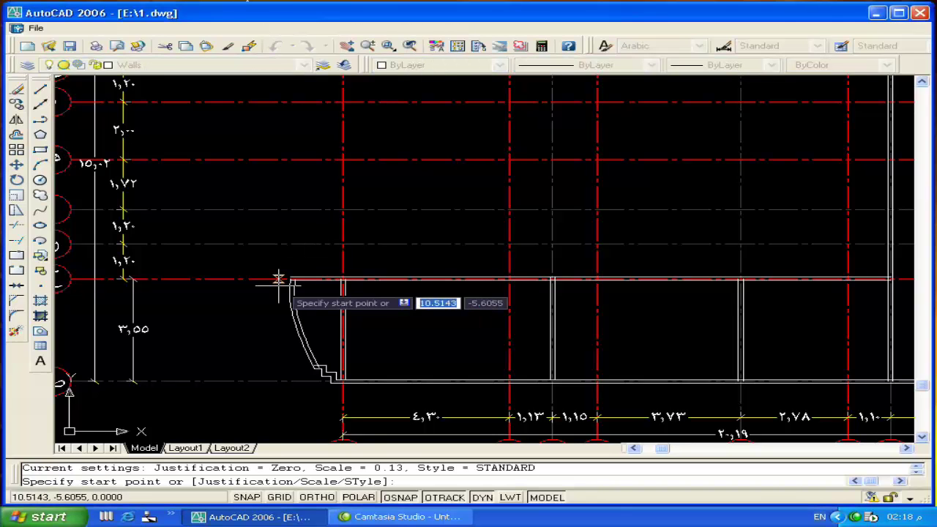
scroll(276, 283, "up", 5)
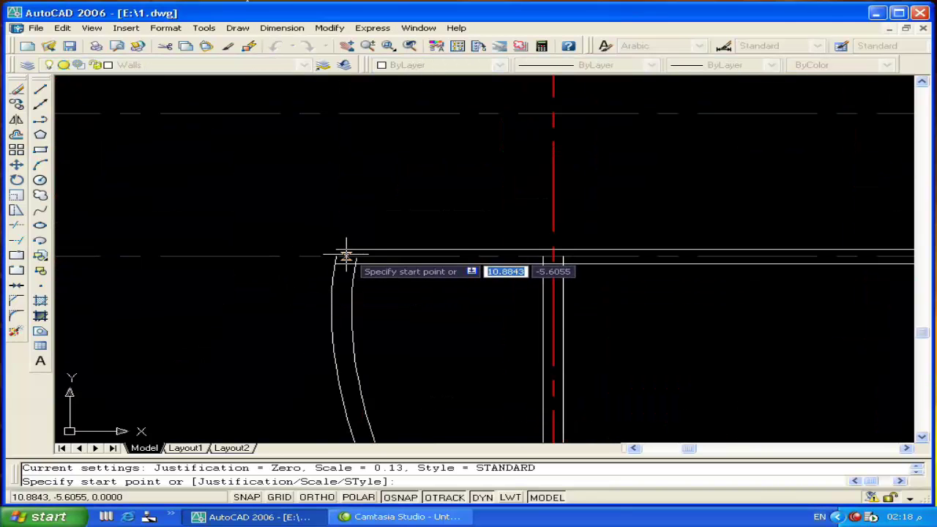
scroll(345, 254, "up", 5)
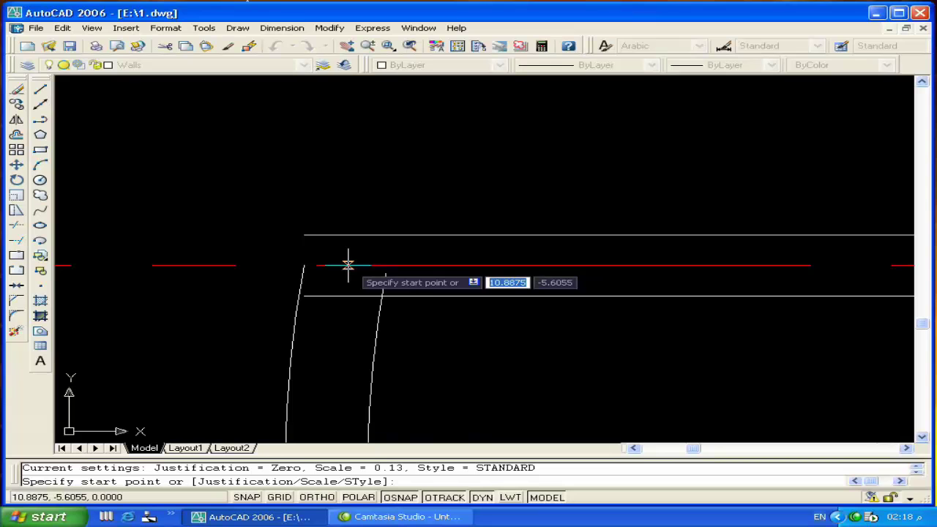
left_click(348, 264)
scroll(337, 263, "down", 3)
scroll(329, 219, "down", 2)
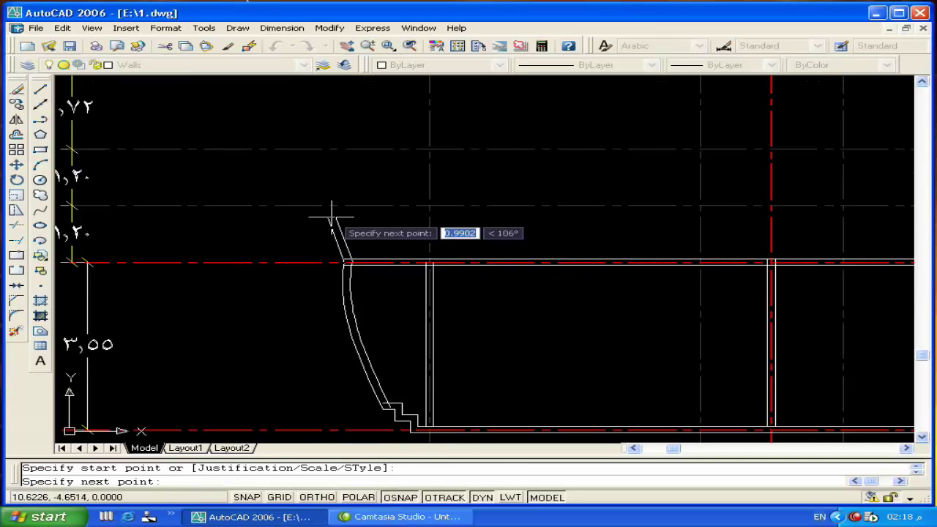
middle_click_drag(324, 210, 324, 256)
key("F8")
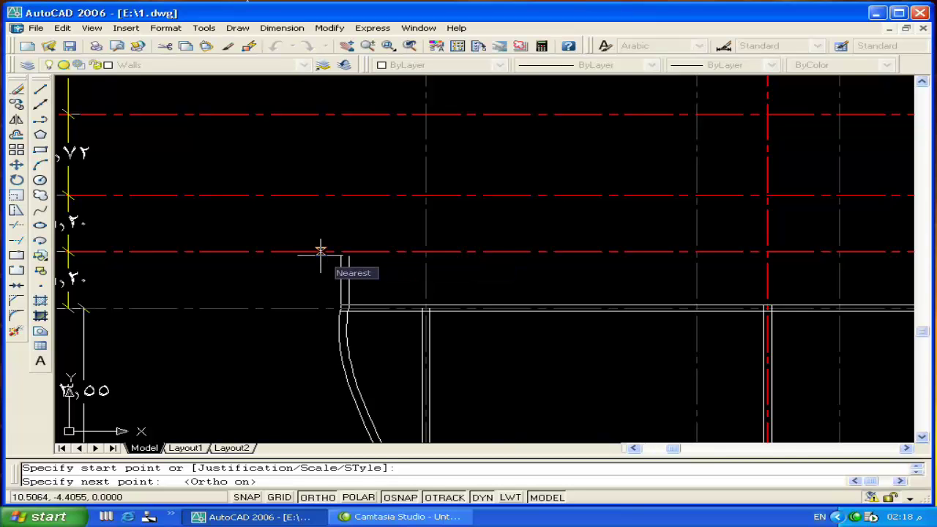
key("Escape")
scroll(353, 296, "up", 3)
key("Return")
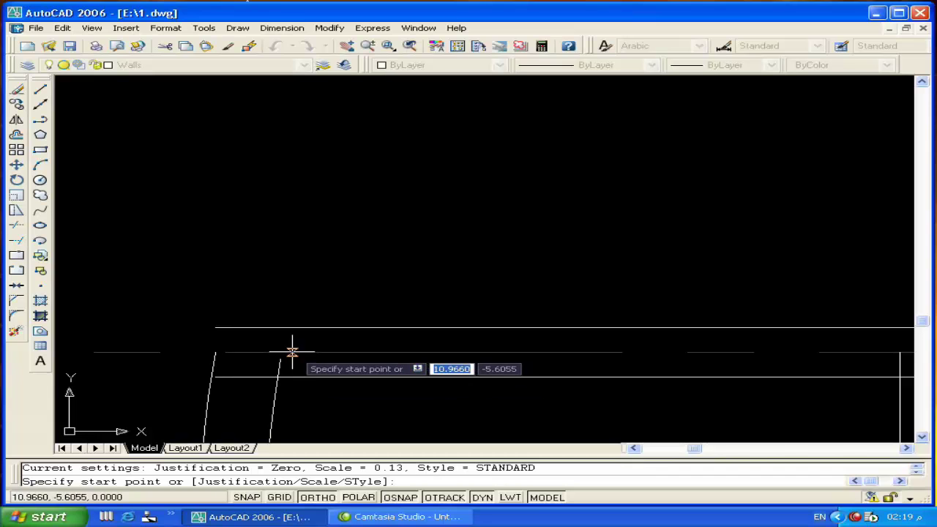
Retry the wall start point at the curved wall's corner, cancelling and restarting MLINE again.
left_click(301, 353)
scroll(297, 263, "down", 5)
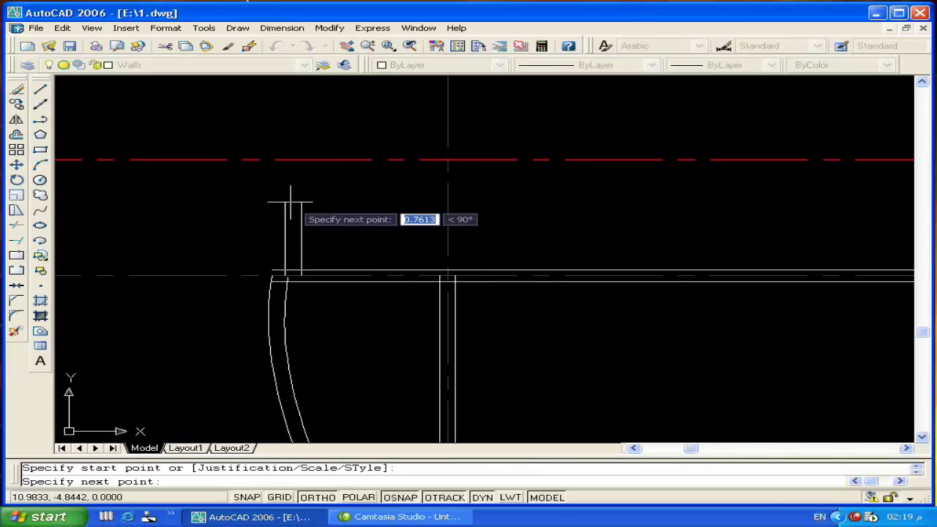
scroll(296, 198, "up", 2)
scroll(293, 212, "down", 1)
scroll(289, 224, "down", 1)
key("Escape")
scroll(285, 224, "up", 5)
key("Return")
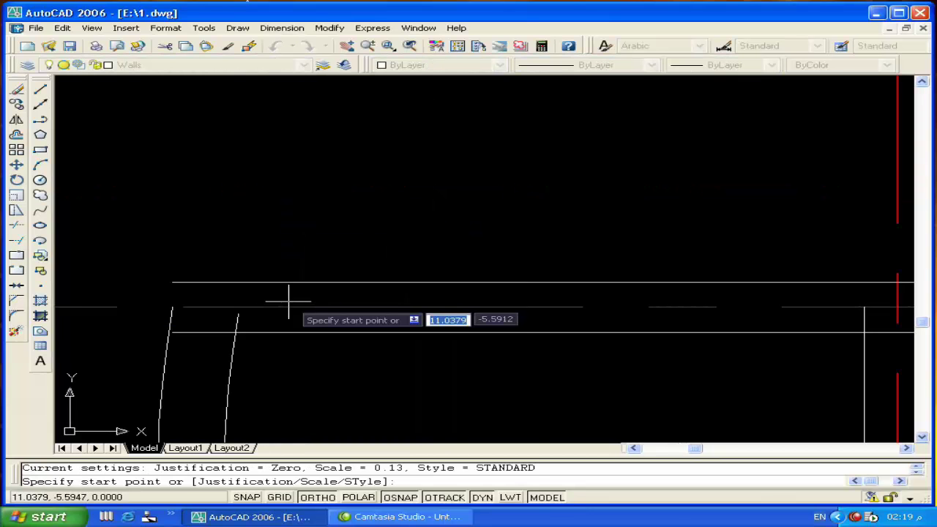
Draw the wall stub from the curved wall's corner to the red gridline with a 0.1 return.
left_click(288, 306)
scroll(288, 306, "down", 3)
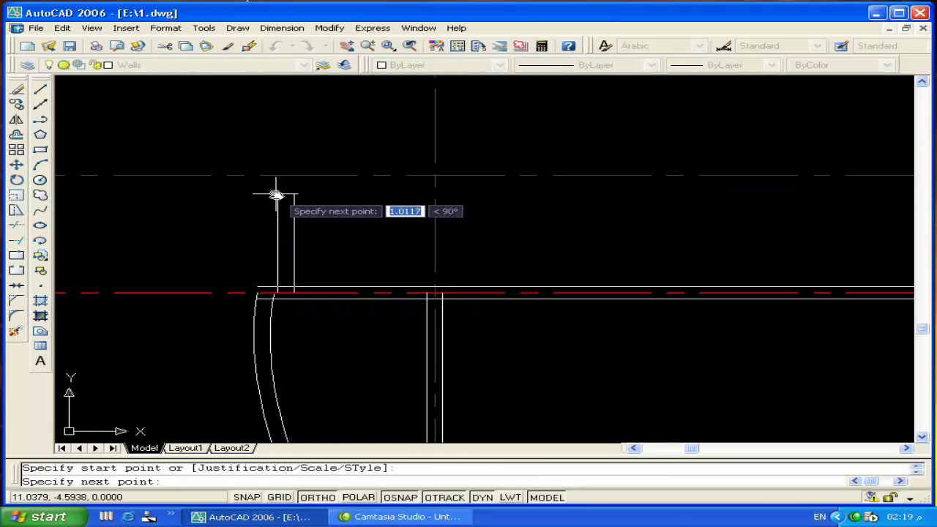
scroll(322, 220, "up", 3)
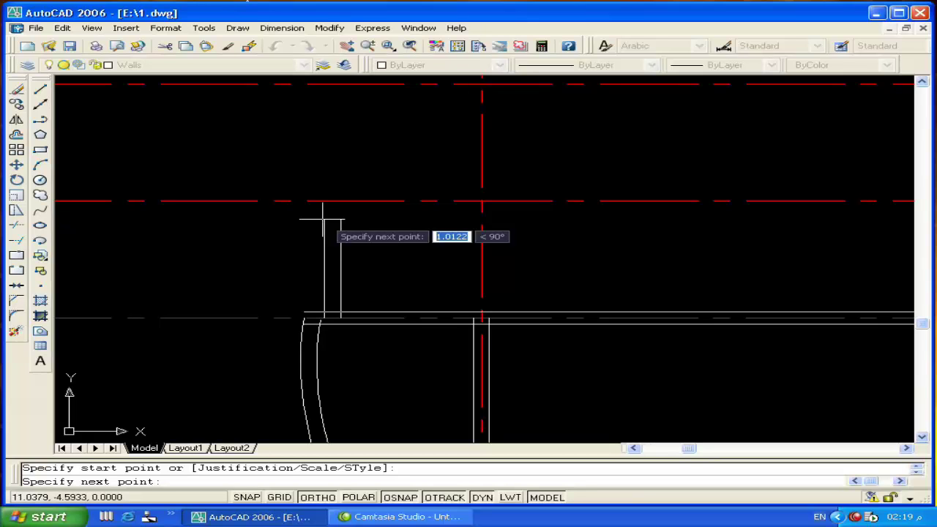
left_click(329, 202)
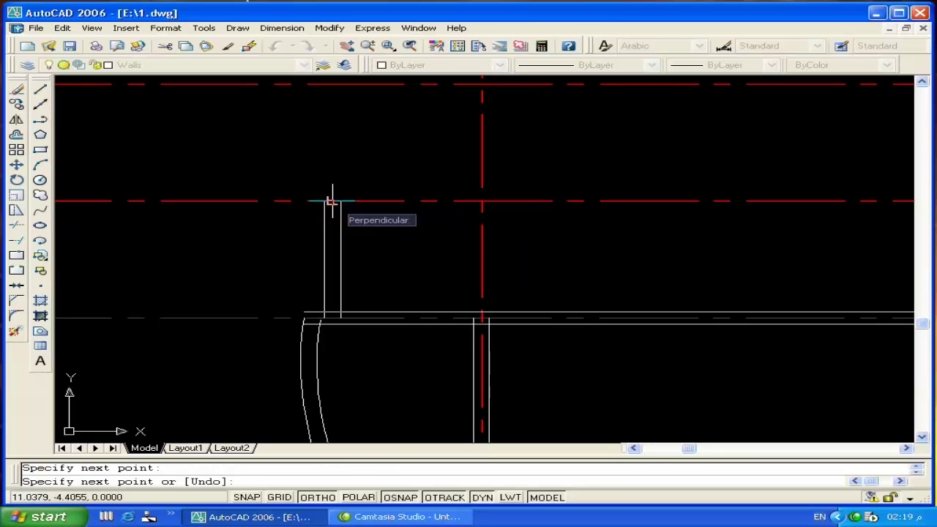
type(".1")
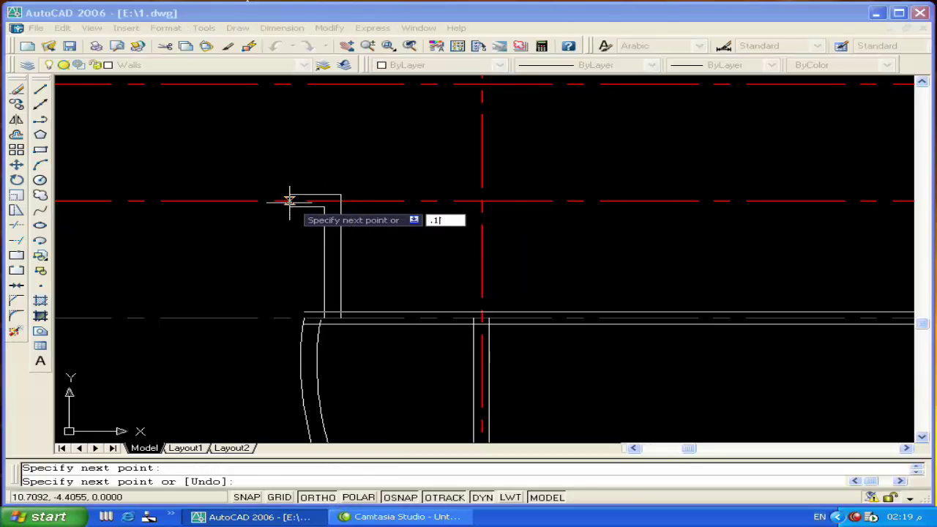
key("Return")
middle_click_drag(272, 130, 255, 306)
key("Return")
Pan across the plan and start the LINE command.
mouse_move(259, 201)
middle_mouse_down()
mouse_move(252, 301)
mouse_move(240, 182)
mouse_move(312, 258)
middle_mouse_up()
scroll(244, 198, "down", 5)
scroll(247, 209, "up", 3)
type("l")
key("Return")
scroll(376, 130, "up", 2)
Draw a vertical reference line through the room to serve as the mirror axis.
scroll(379, 114, "up", 4)
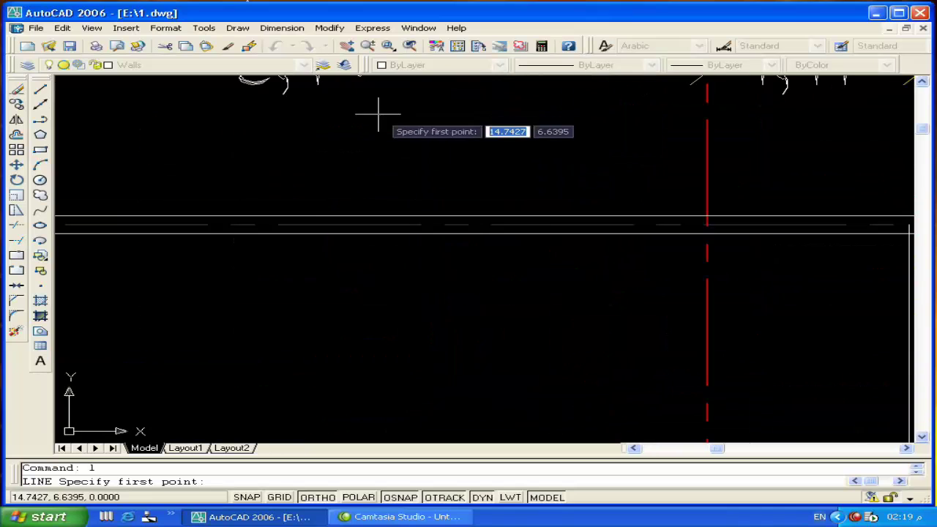
left_click(360, 210)
scroll(360, 210, "down", 3)
scroll(359, 208, "down", 2)
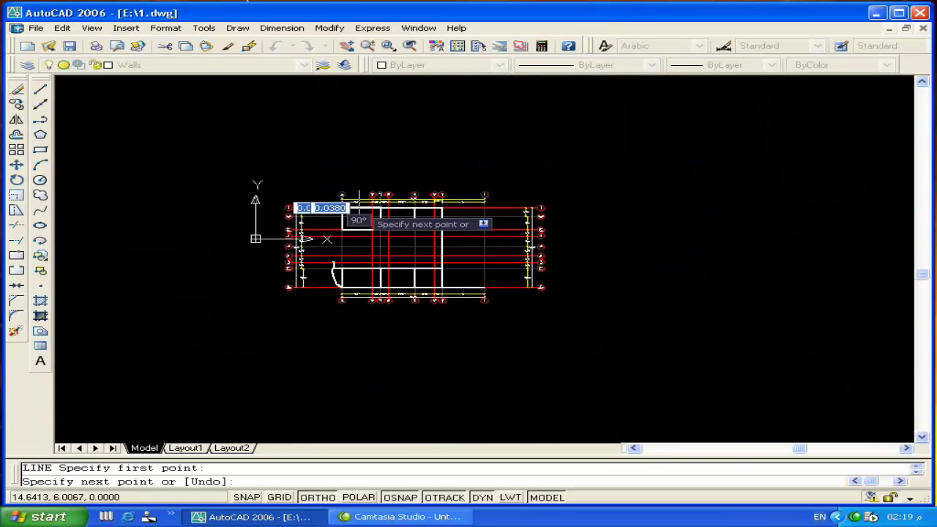
scroll(358, 290, "up", 1)
scroll(359, 289, "up", 3)
scroll(359, 282, "up", 2)
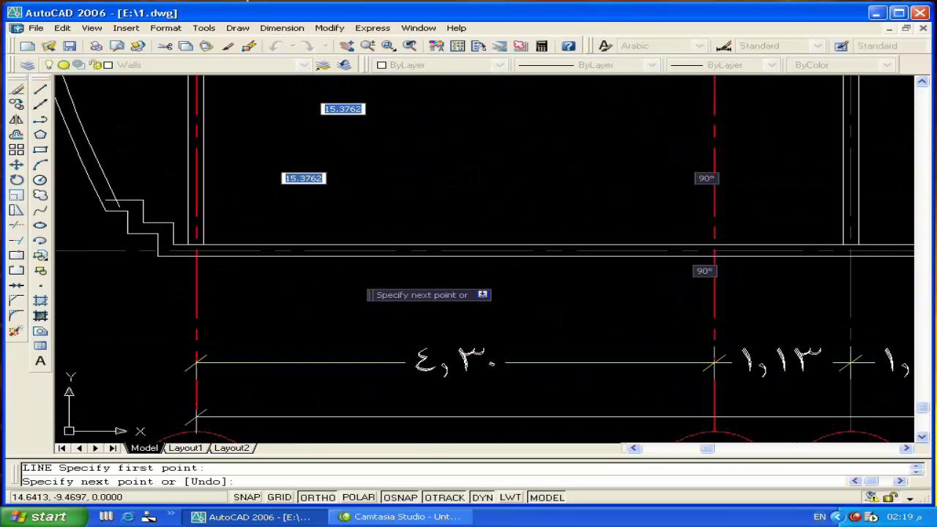
left_click(492, 256)
key("Return")
Window-select the curved wall for mirroring.
scroll(468, 264, "down", 4)
middle_click_drag(396, 261, 386, 284)
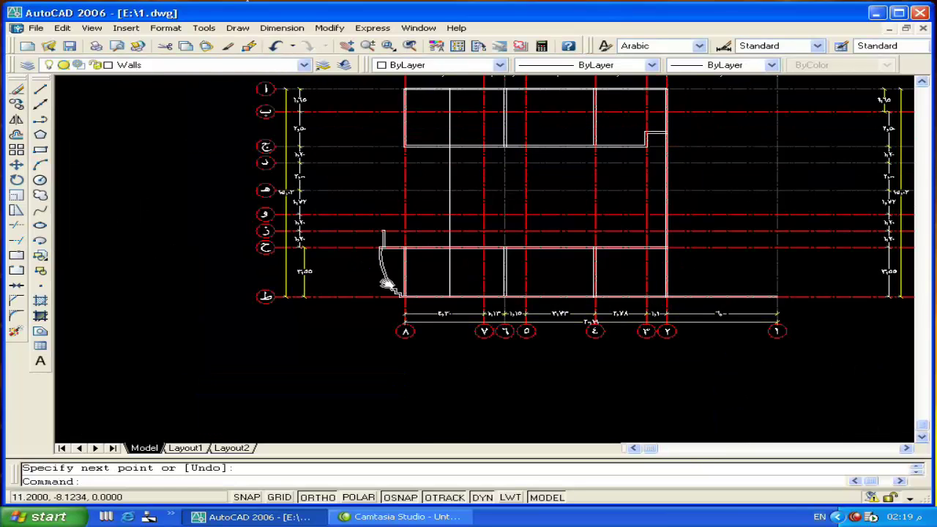
scroll(386, 284, "up", 5)
left_click(313, 374)
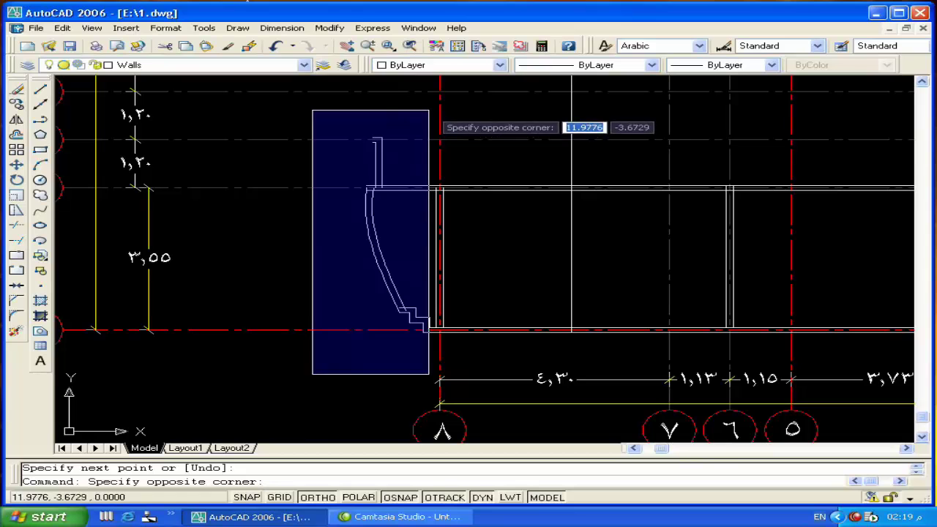
left_click(429, 111)
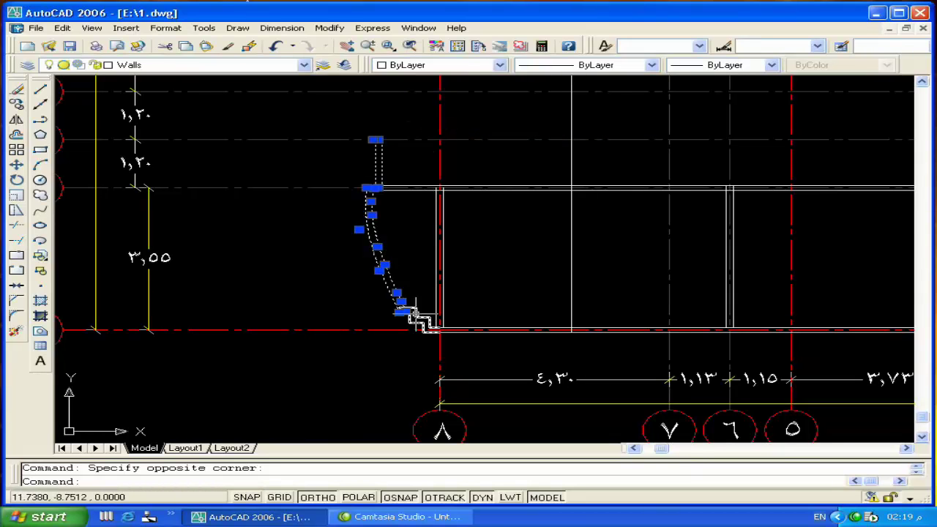
middle_click_drag(450, 359, 407, 368)
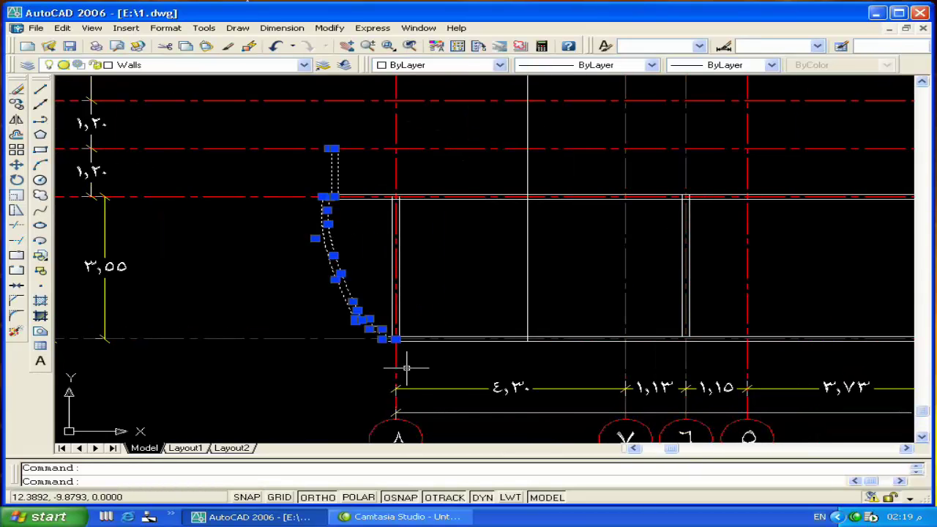
Start mirroring the curved wall, then cancel and restart MIRROR with a new selection window.
type("mi")
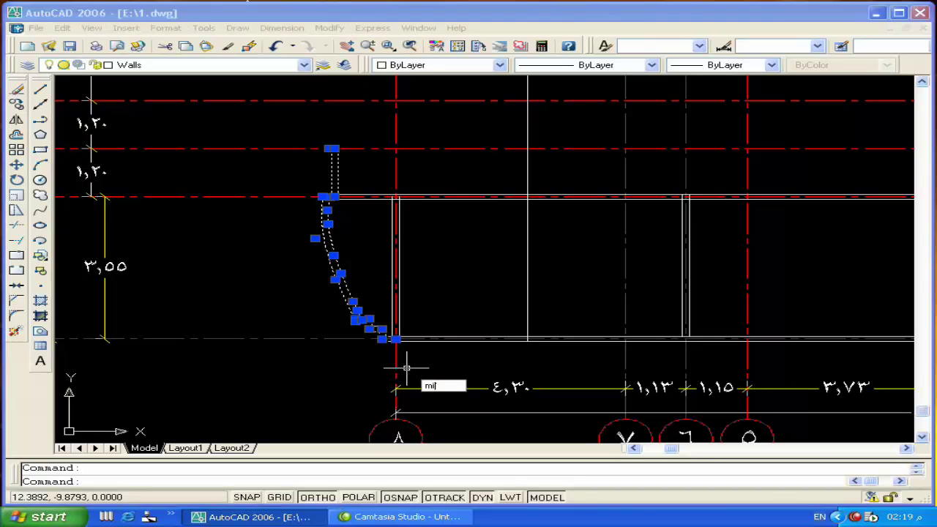
key("Return")
left_click(526, 280)
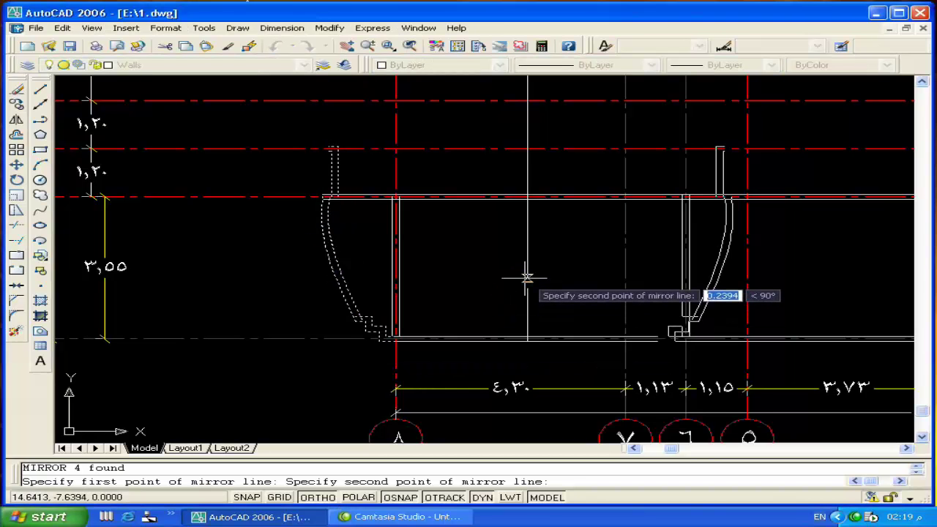
middle_click_drag(527, 276, 459, 335)
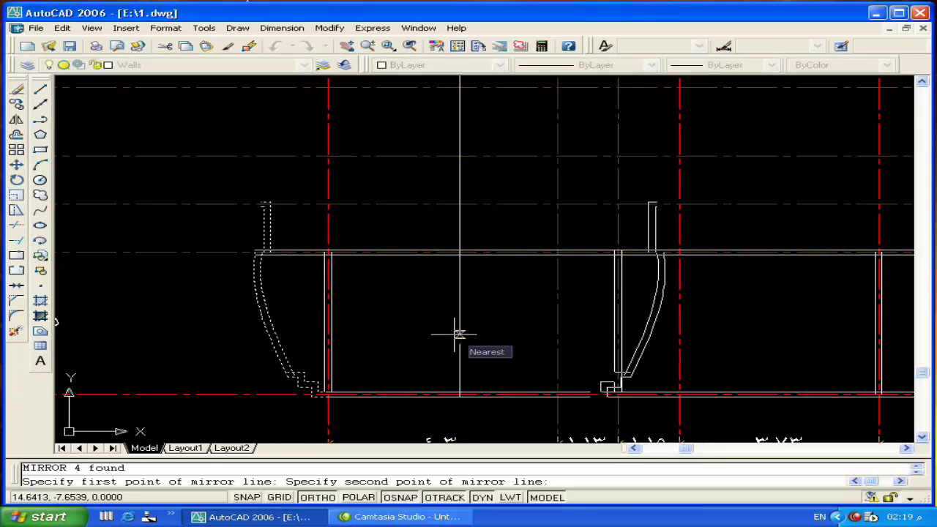
key("Escape")
key("Return")
left_click(237, 417)
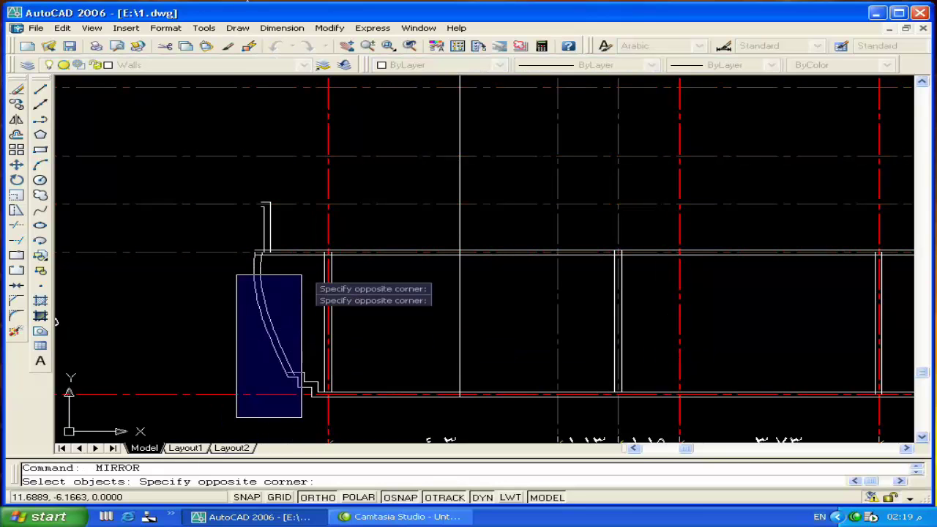
Select the curved wall and its remaining piece as the objects to mirror.
left_click(306, 177)
left_click(302, 363)
left_click(254, 378)
middle_click_drag(427, 253, 366, 327)
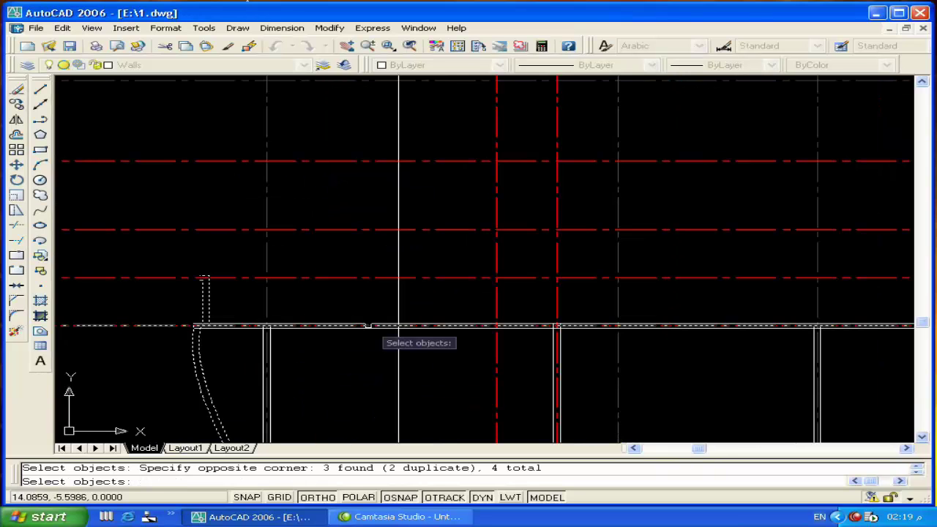
key("Return")
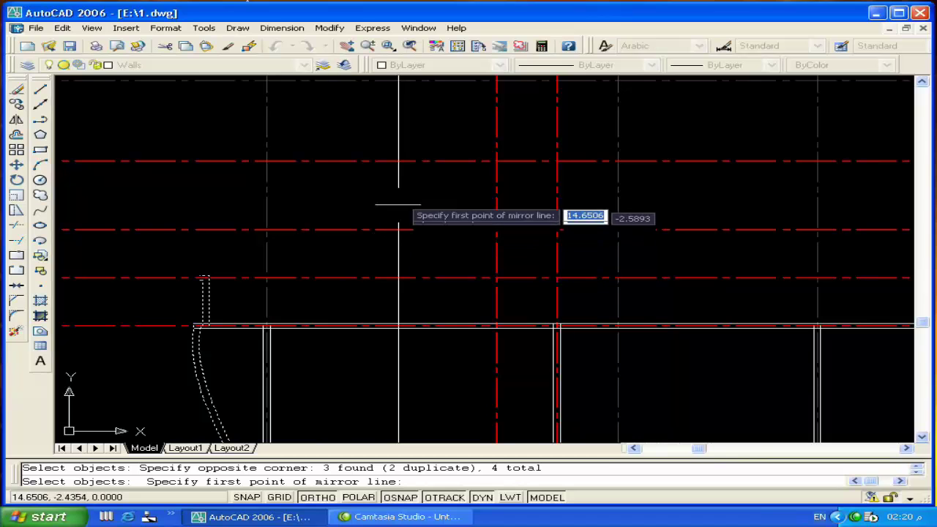
Mirror the walls across a horizontal line through two picked points, keeping the originals.
middle_click_drag(397, 443, 373, 275)
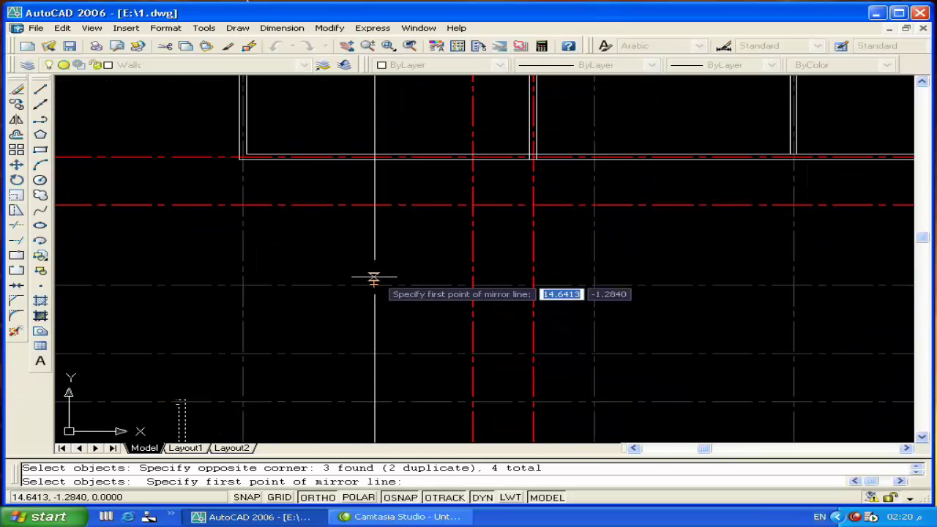
middle_click_drag(373, 218, 352, 305)
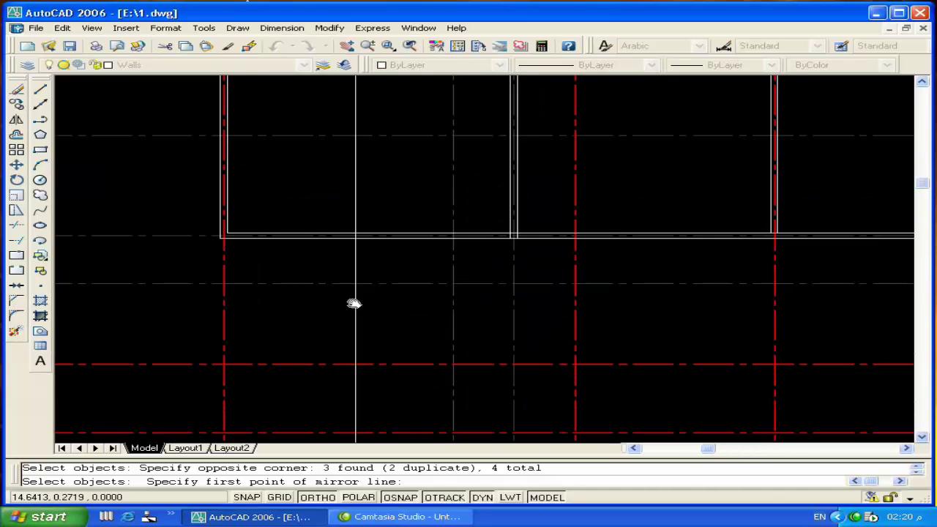
scroll(352, 205, "down", 5)
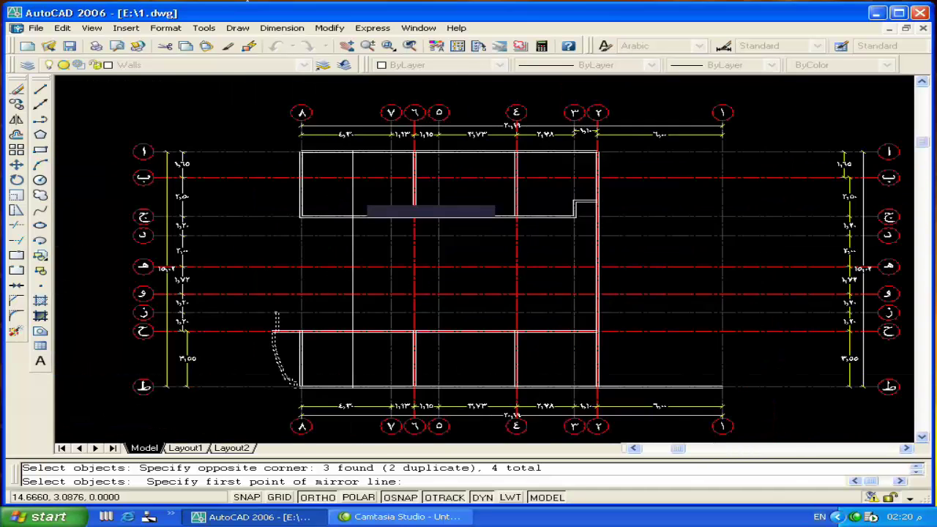
scroll(350, 211, "down", 3)
scroll(348, 219, "up", 8)
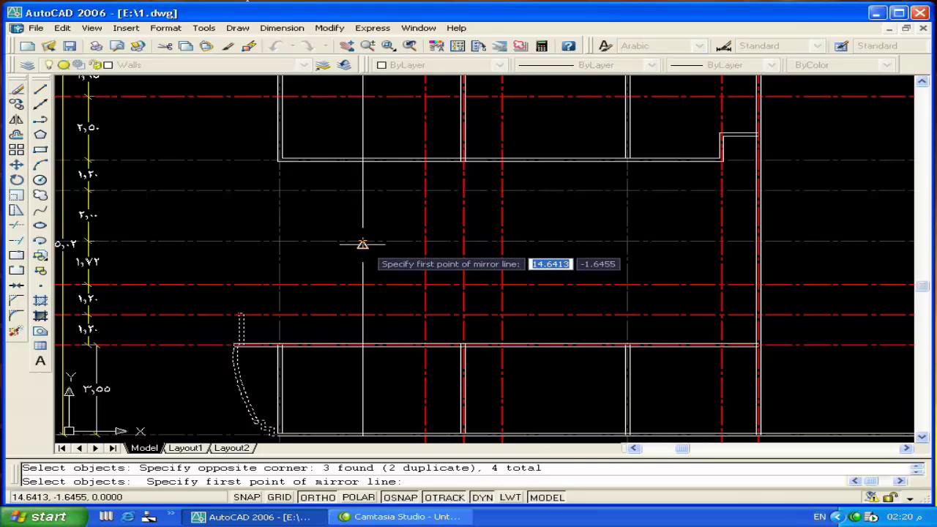
scroll(362, 246, "up", 5)
left_click(352, 235)
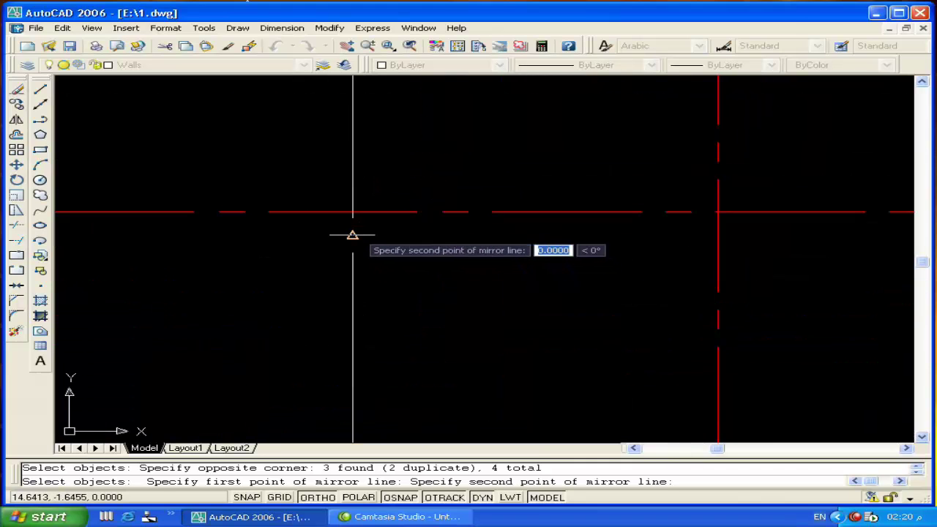
left_click(541, 239)
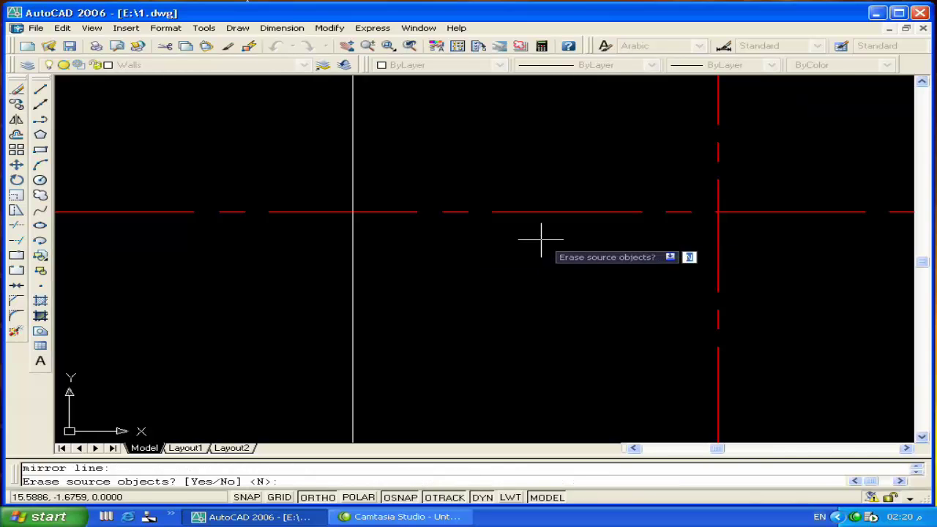
scroll(519, 246, "down", 2)
scroll(519, 246, "down", 3)
key("Return")
Pan and zoom across the floor plan to review the mirrored curved wall.
mouse_move(519, 247)
middle_mouse_down()
mouse_move(407, 256)
mouse_move(395, 322)
middle_mouse_up()
scroll(378, 216, "up", 4)
scroll(378, 215, "down", 2)
scroll(370, 184, "up", 2)
scroll(371, 185, "down", 4)
scroll(360, 255, "up", 1)
scroll(461, 233, "up", 4)
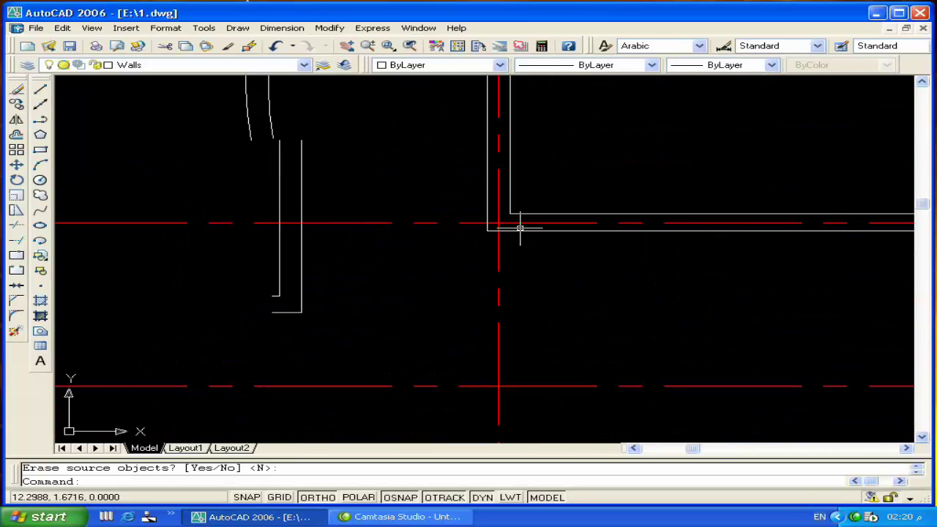
left_click_drag(519, 227, 510, 234)
scroll(503, 252, "down", 3)
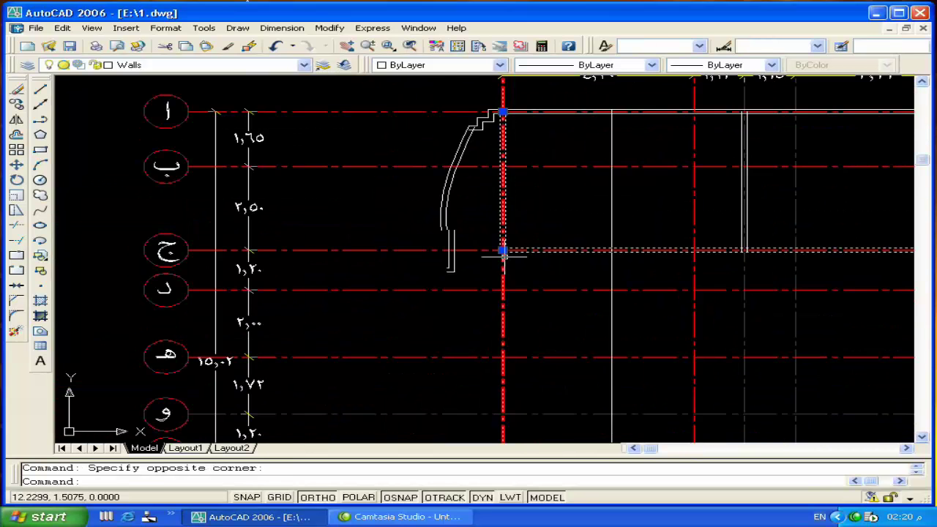
middle_click_drag(504, 253, 427, 274)
scroll(427, 273, "up", 3)
key("Escape")
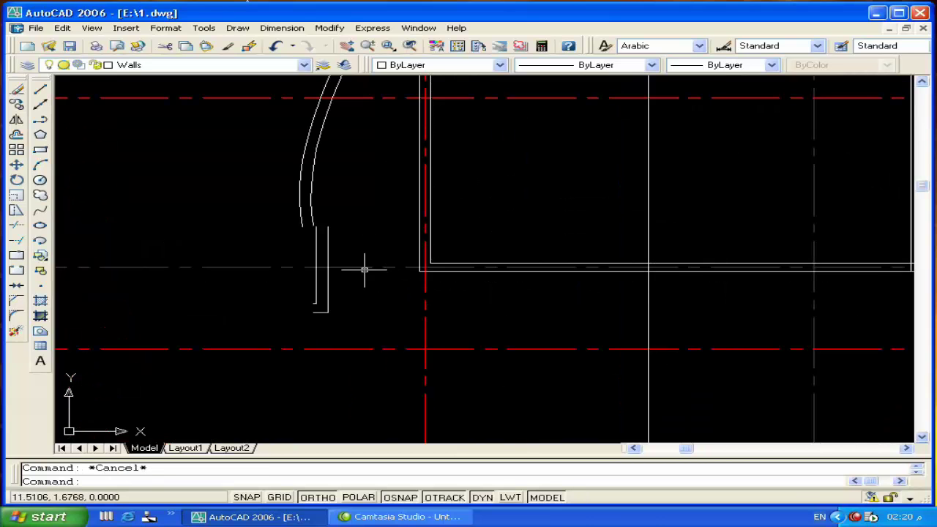
middle_click_drag(364, 269, 387, 257)
middle_click_drag(334, 220, 322, 284)
scroll(322, 282, "down", 5)
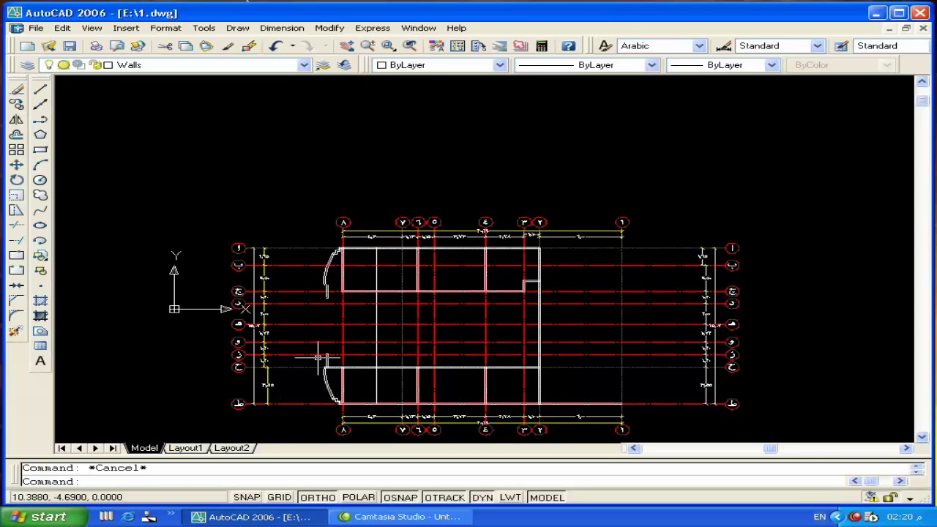
scroll(317, 363, "up", 5)
scroll(317, 355, "down", 5)
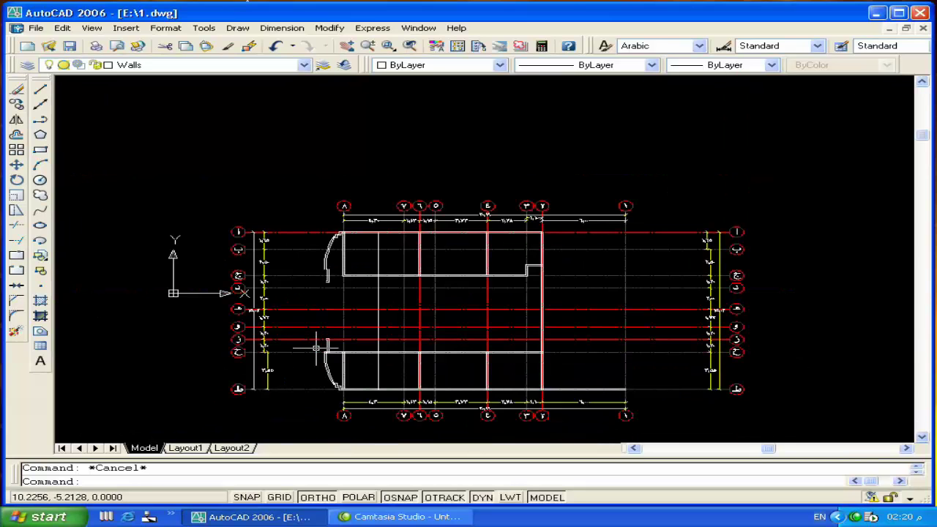
middle_click_drag(316, 335, 315, 364)
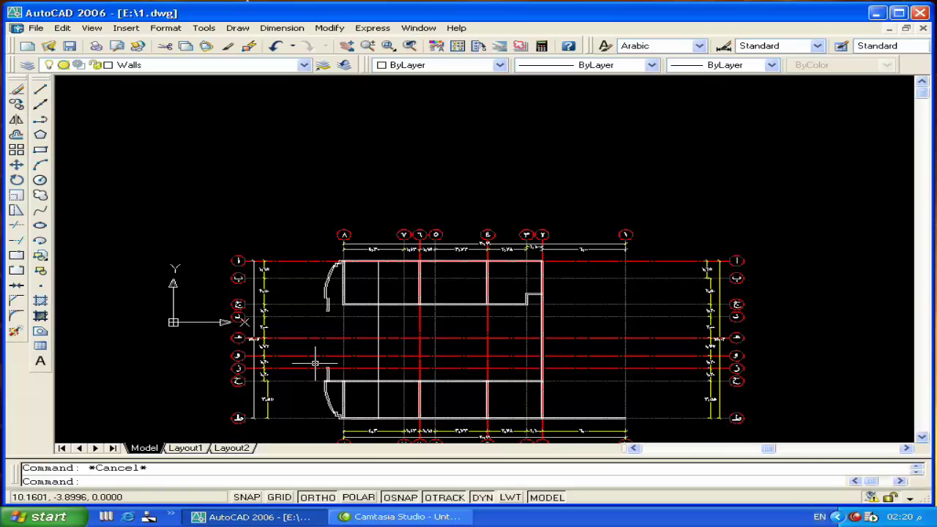
scroll(325, 281, "up", 5)
mouse_move(257, 320)
middle_mouse_down()
mouse_move(260, 364)
mouse_move(254, 330)
middle_mouse_up()
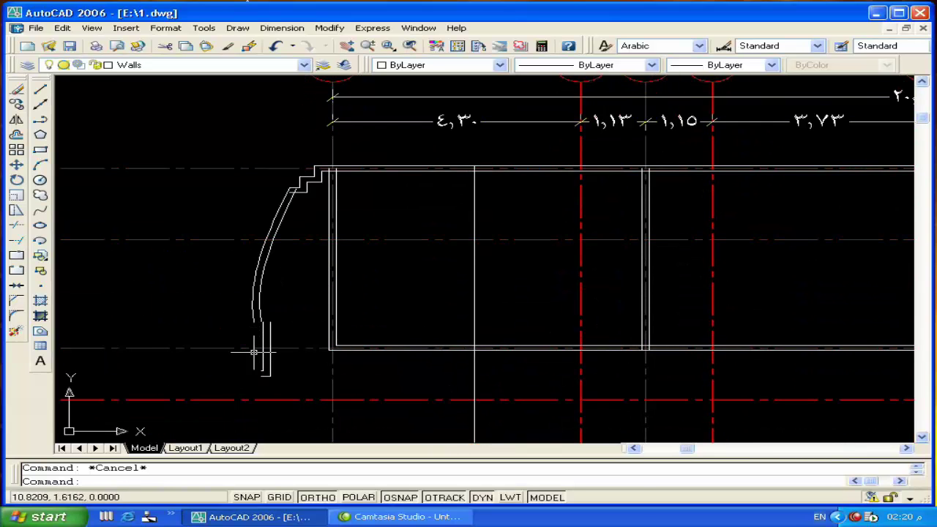
Stretch the upper curved wall's lower end 0.60 straight down (270°) to the grid line.
scroll(253, 353, "up", 2)
type("s")
key("Return")
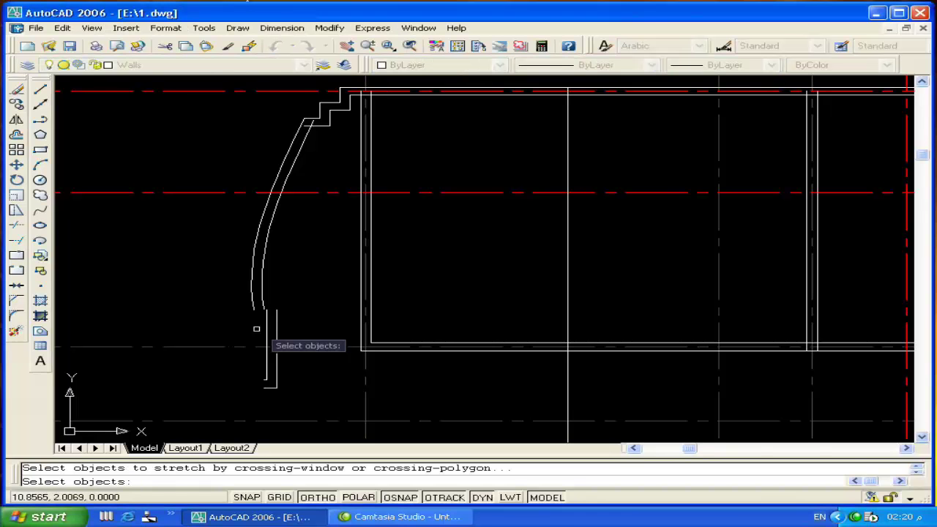
left_click(299, 296)
left_click(236, 326)
key("Return")
left_click(267, 309)
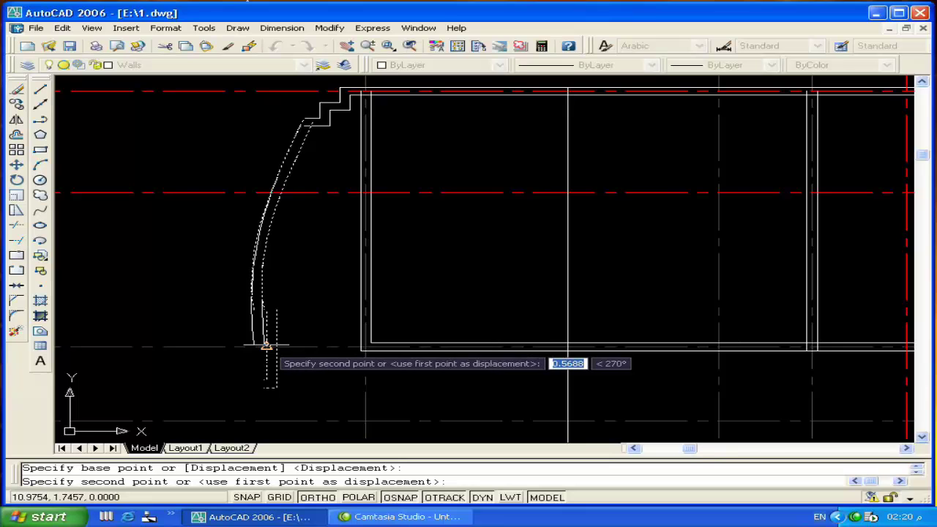
scroll(267, 345, "up", 5)
left_click(265, 349)
scroll(266, 347, "down", 3)
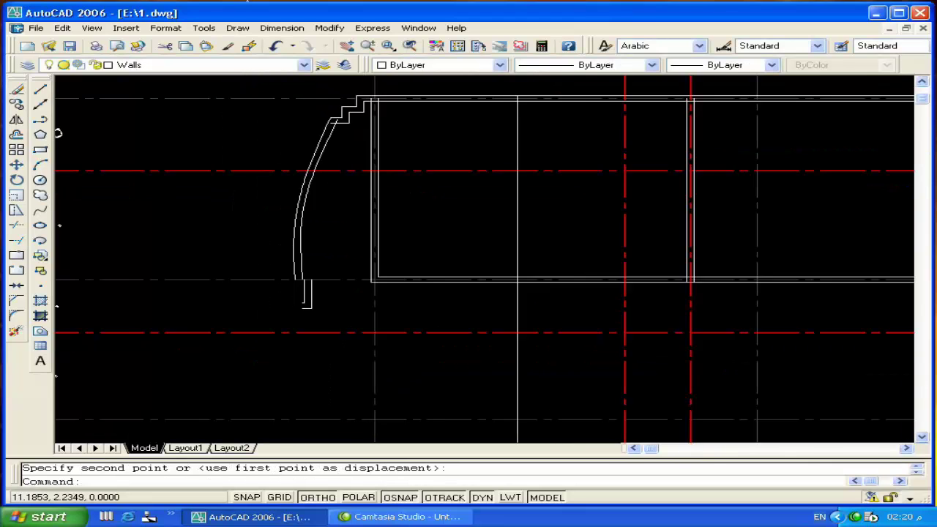
scroll(346, 348, "down", 2)
scroll(307, 279, "up", 3)
scroll(317, 352, "up", 2)
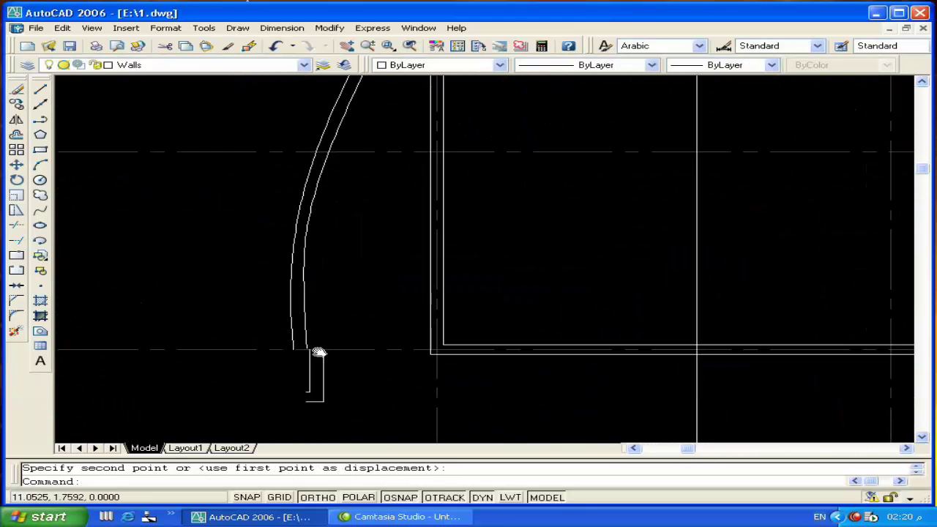
scroll(124, 322, "right", 1)
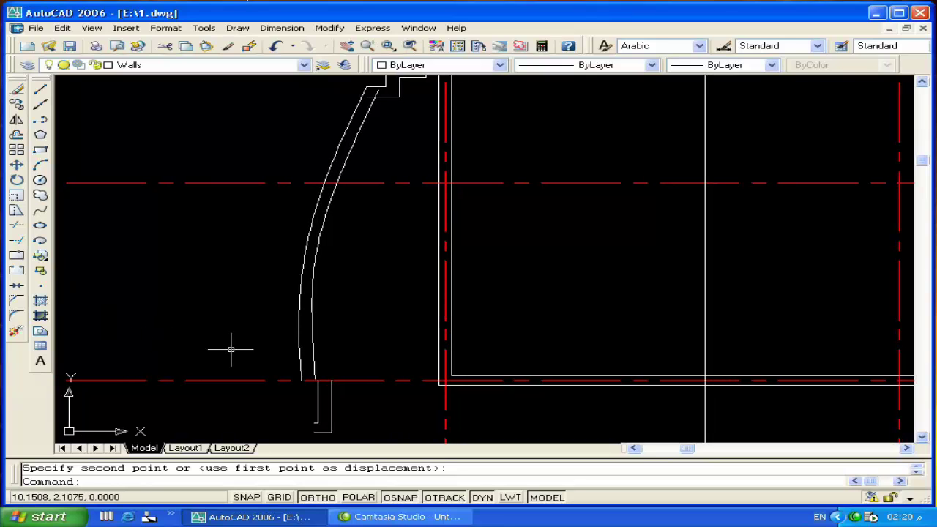
Draw a short MLINE double-line wall from the curved wall's bottom corner to the horizontal wall.
type("ml")
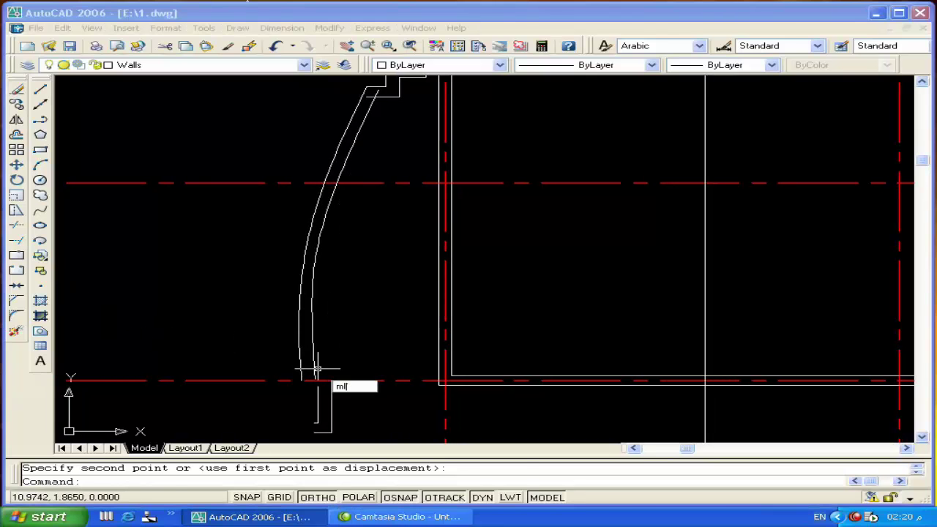
key("Return")
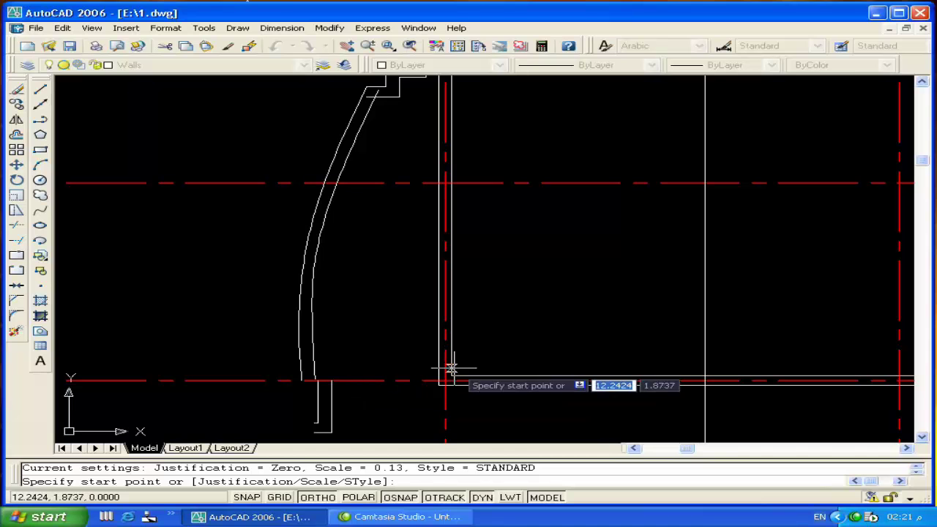
left_click(441, 379)
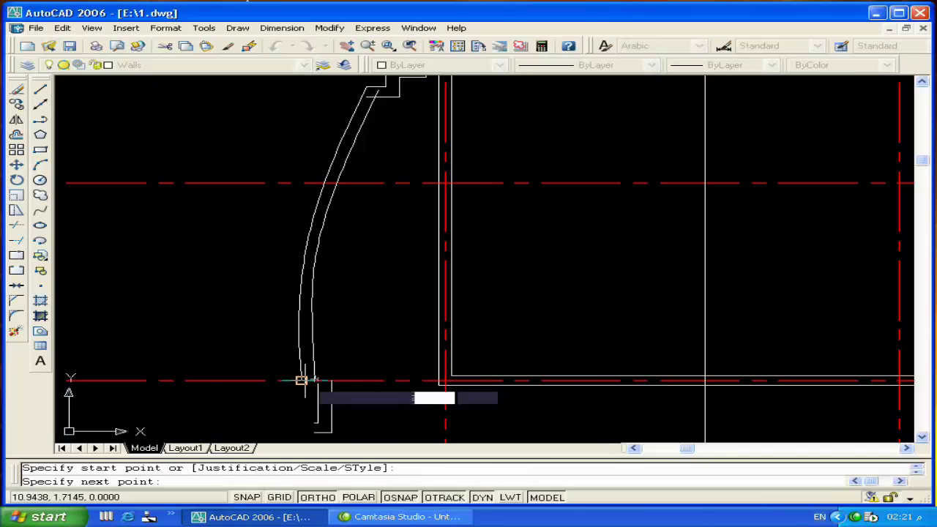
scroll(301, 380, "up", 3)
left_click(287, 380)
key("Return")
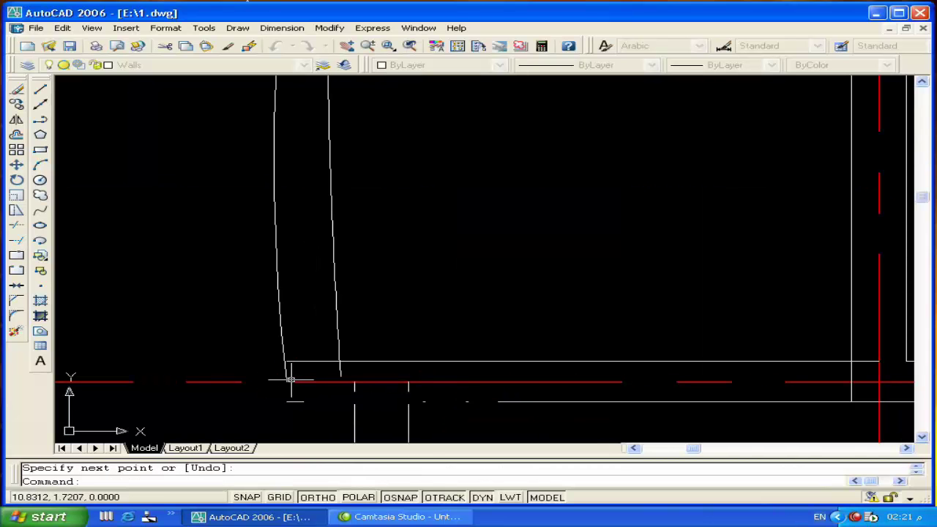
scroll(410, 204, "down", 2)
scroll(389, 203, "down", 2)
scroll(432, 248, "up", 2)
scroll(403, 227, "up", 2)
scroll(378, 224, "down", 4)
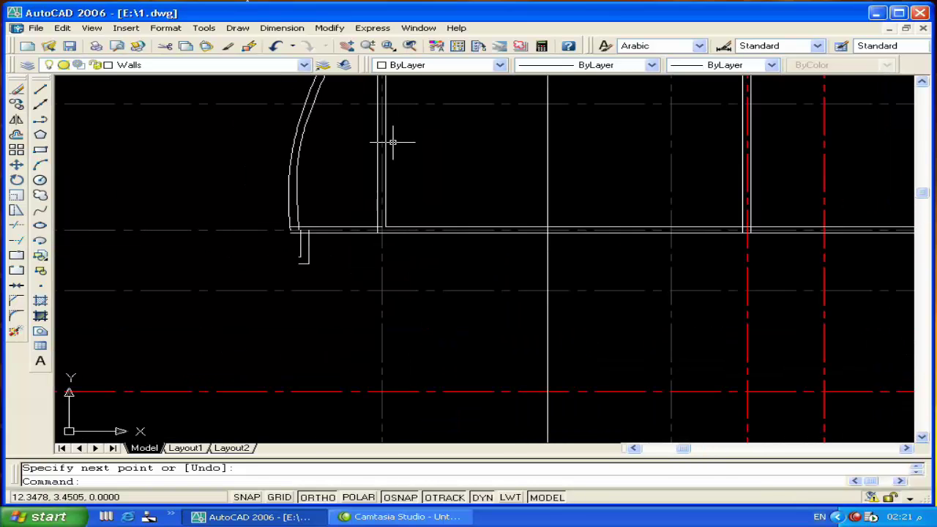
scroll(401, 220, "down", 1)
scroll(379, 266, "up", 1)
mouse_move(398, 311)
middle_mouse_down()
mouse_move(362, 288)
mouse_move(325, 244)
middle_mouse_up()
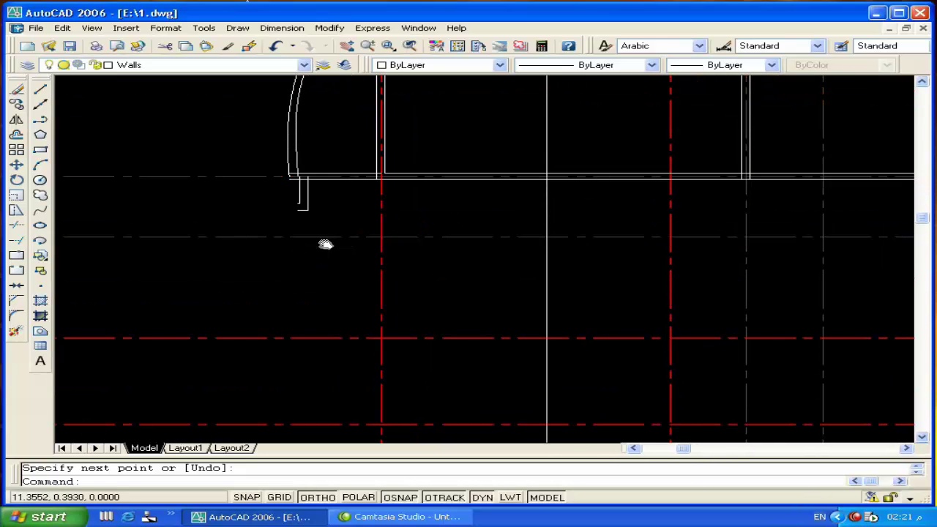
scroll(333, 262, "down", 4)
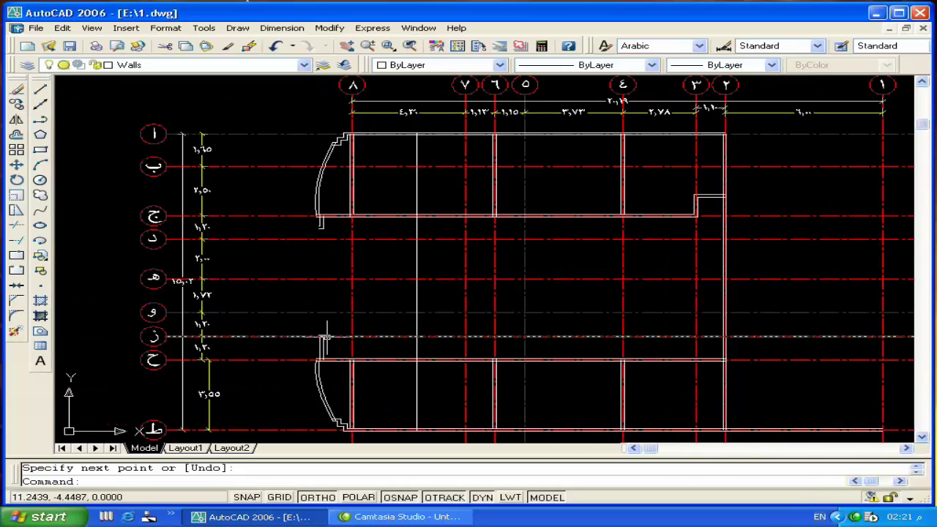
Select the red grid line and pan toward the left wall stub.
left_click(311, 279)
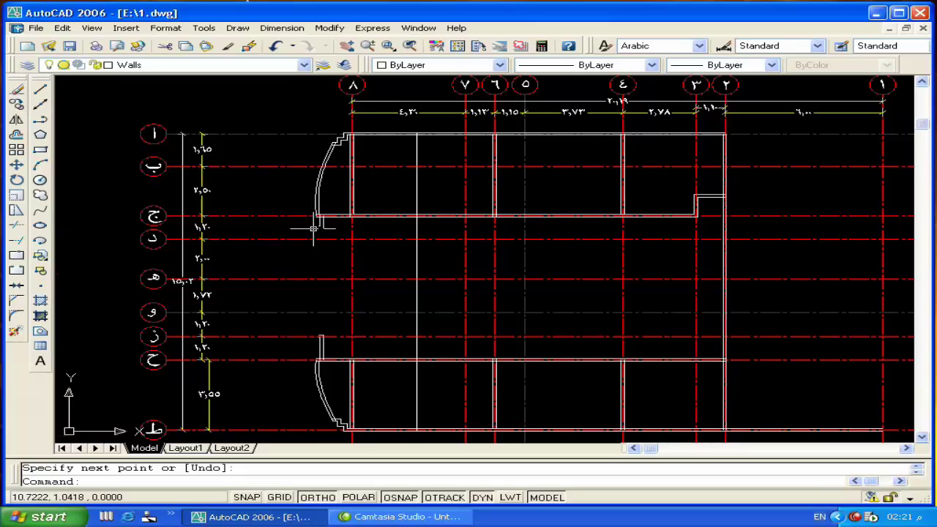
scroll(314, 227, "up", 5)
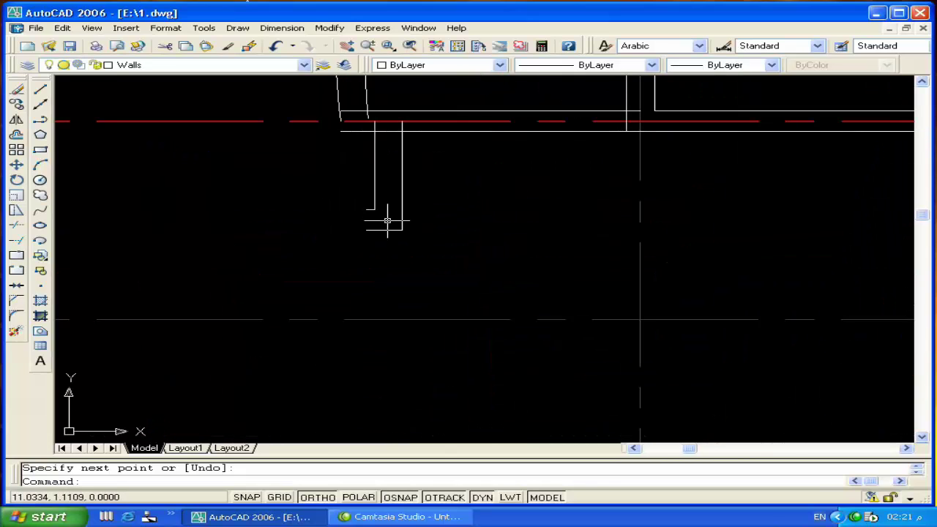
scroll(387, 220, "down", 5)
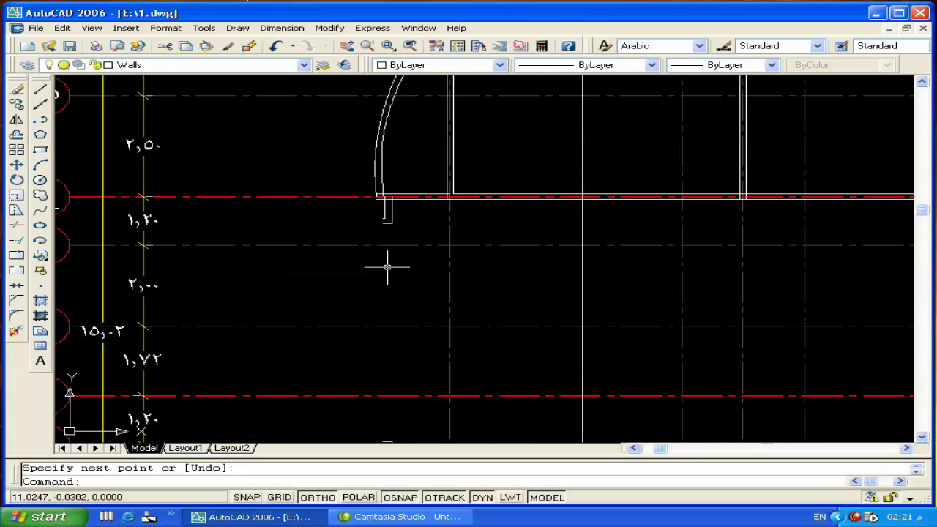
mouse_move(388, 266)
middle_mouse_down()
mouse_move(358, 188)
mouse_move(330, 264)
middle_mouse_up()
middle_click_drag(343, 324, 340, 297)
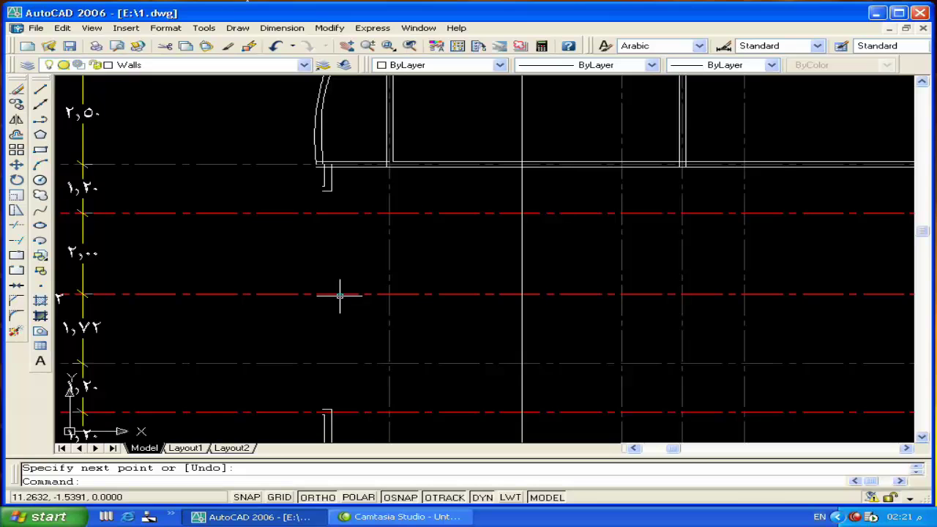
middle_click_drag(320, 277, 320, 296)
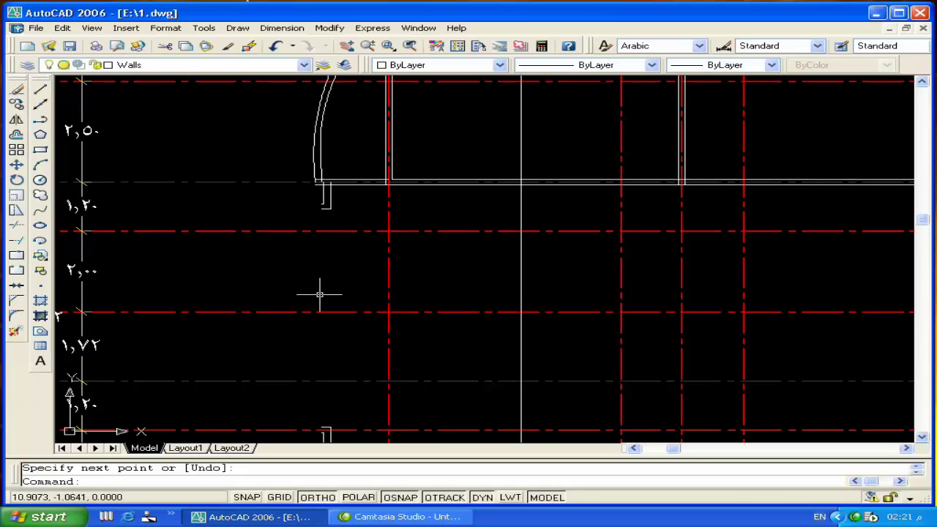
Stretch the small wall stub's end down to the red axis.
type("s")
key("Return")
left_click(335, 202)
left_click(286, 218)
key("Return")
left_click(328, 207)
left_click(335, 233)
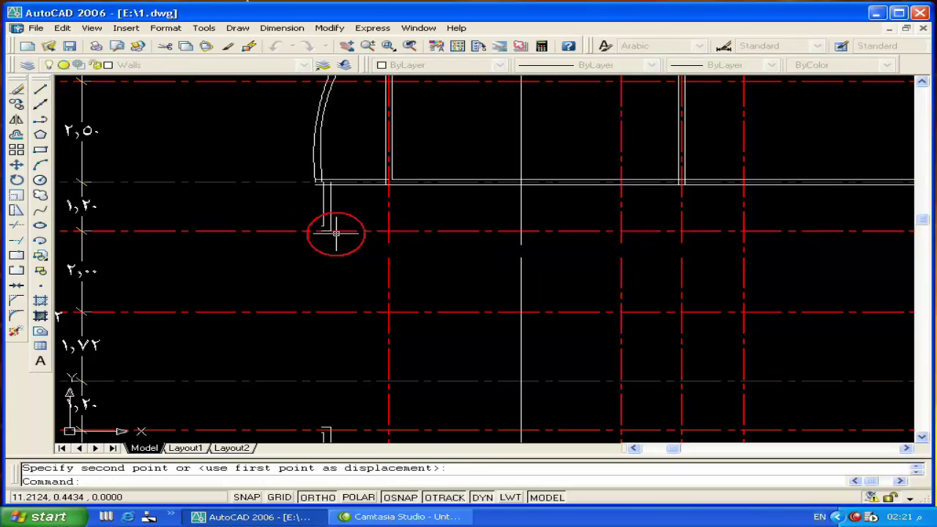
Pan the plan until the empty bay between the walls is centred.
middle_click_drag(356, 297, 357, 255)
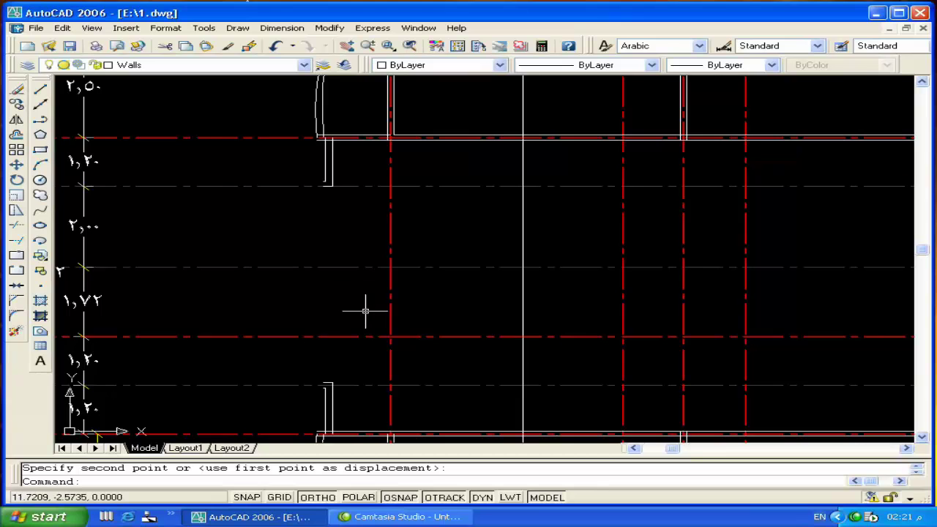
middle_click_drag(365, 312, 346, 297)
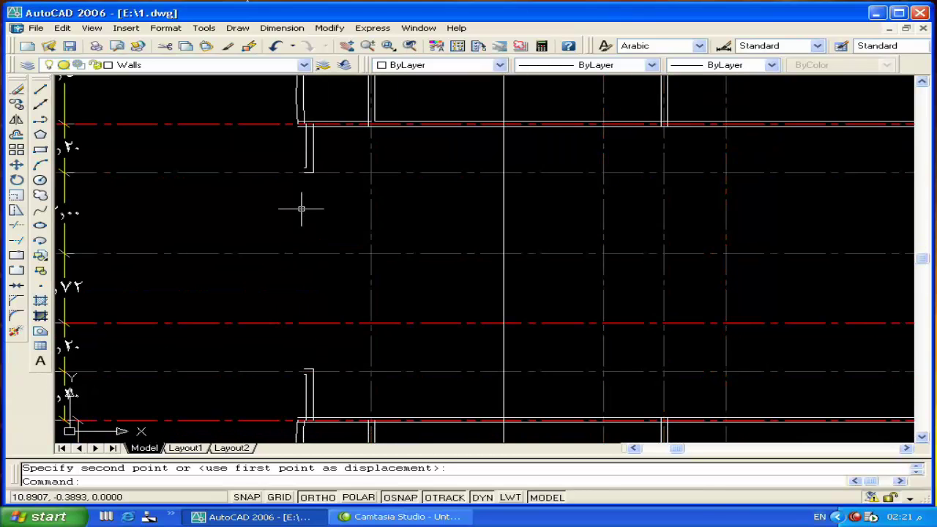
middle_click_drag(306, 245, 295, 232)
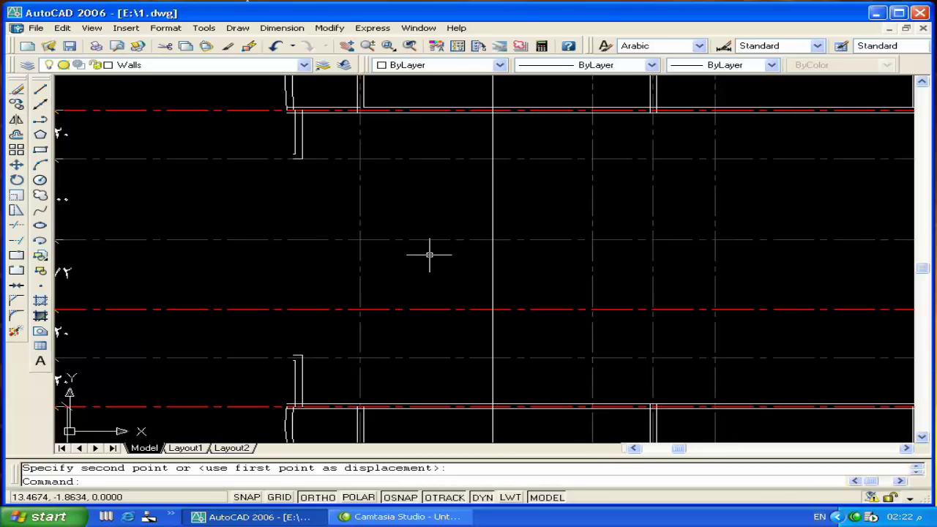
middle_click_drag(430, 254, 402, 255)
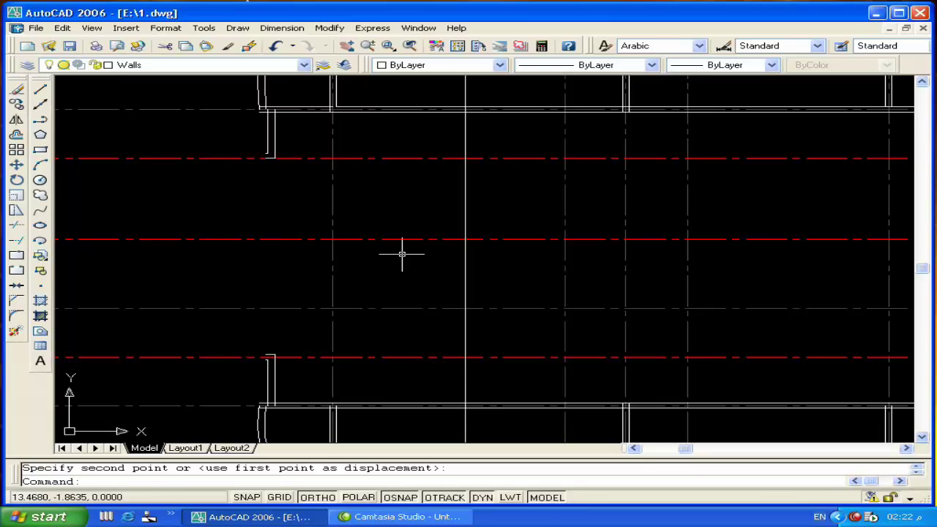
Draw a vertical guide line between the walls and a horizontal line left from its midpoint.
type("l")
key("Return")
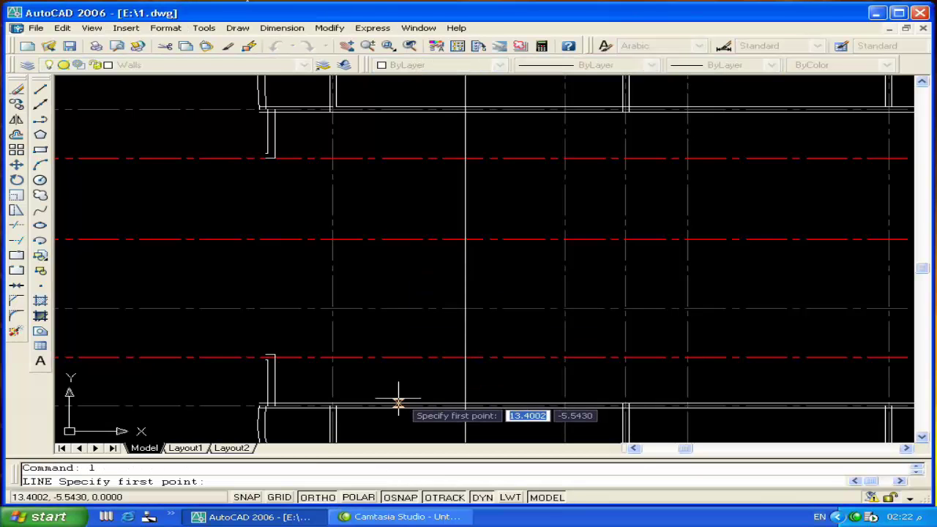
left_click(398, 401)
left_click(398, 111)
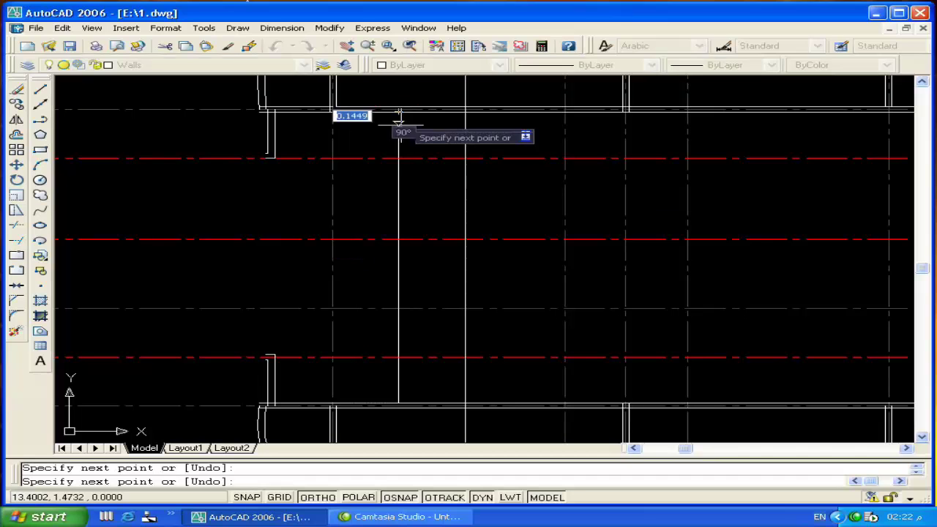
key("Return")
key("Return")
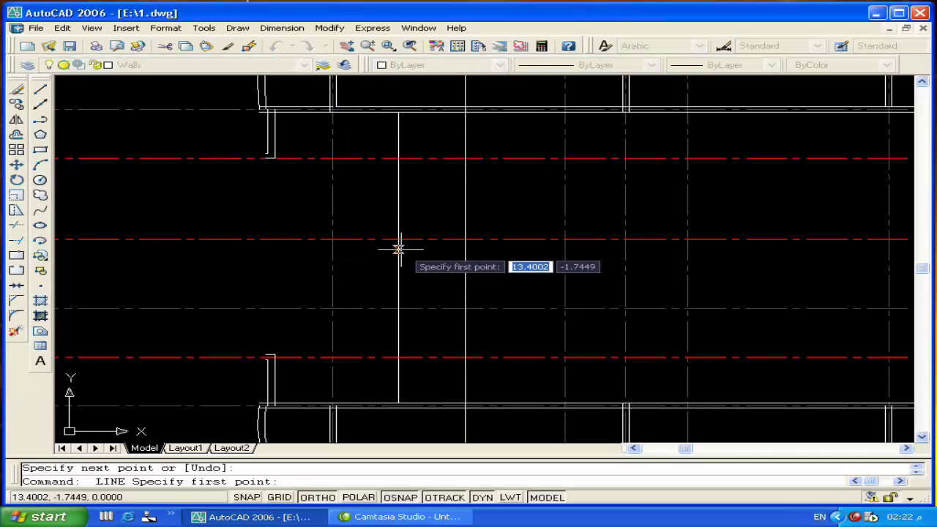
left_click(398, 257)
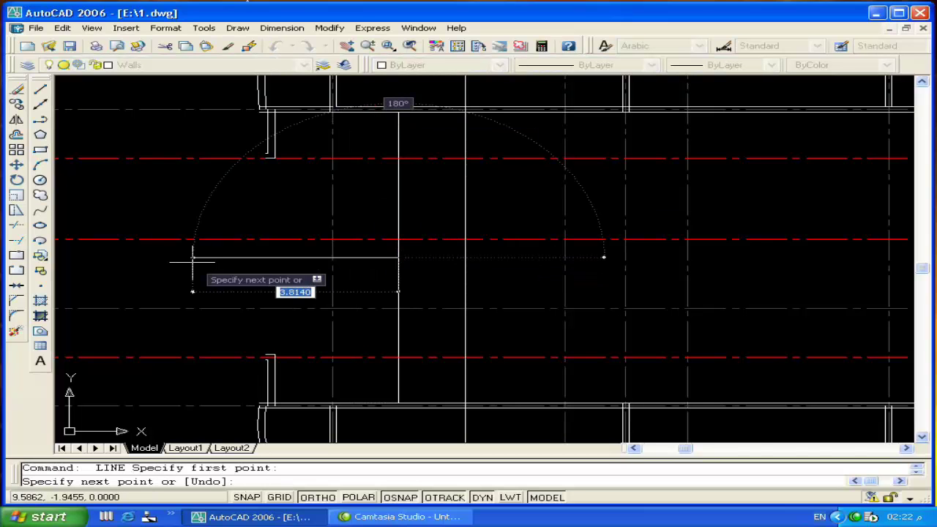
middle_click_drag(192, 257, 266, 257)
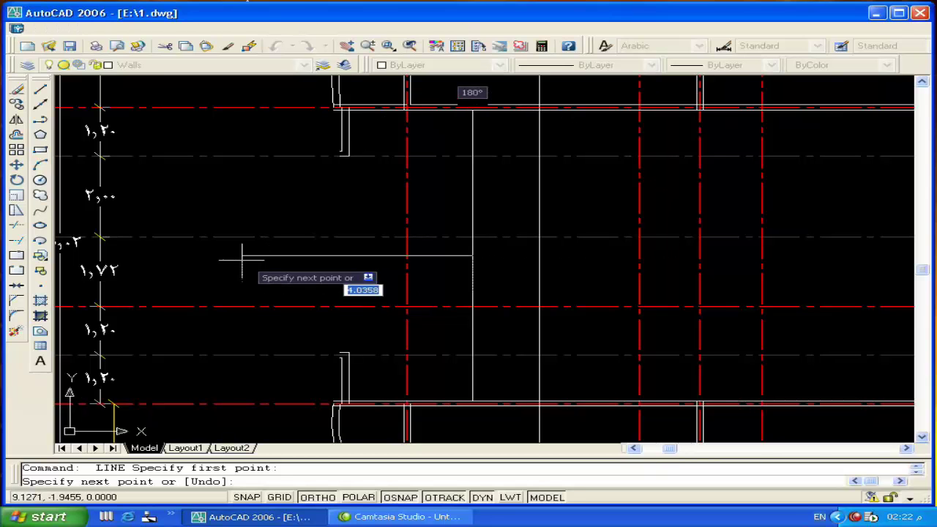
left_click(204, 256)
key("Return")
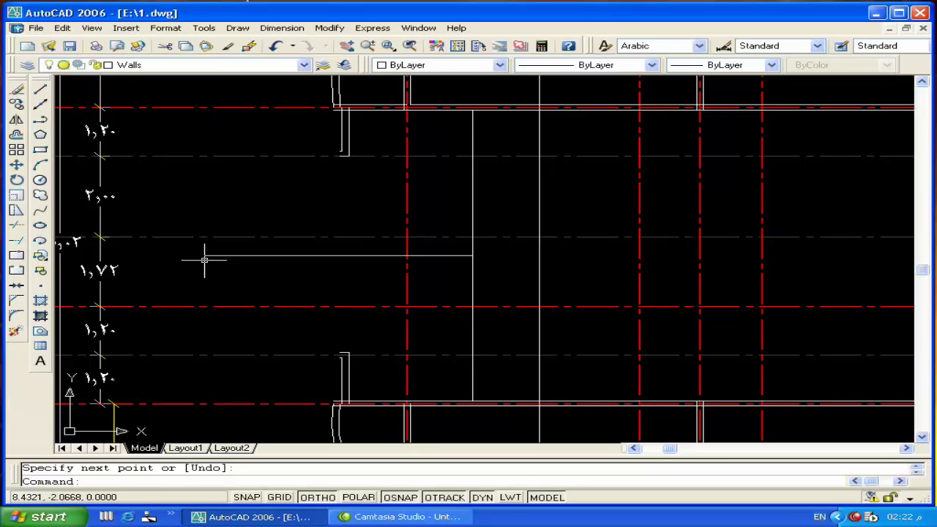
Draw a guide line along the wall edge from the top corner to the bottom corner.
type("l")
key("Return")
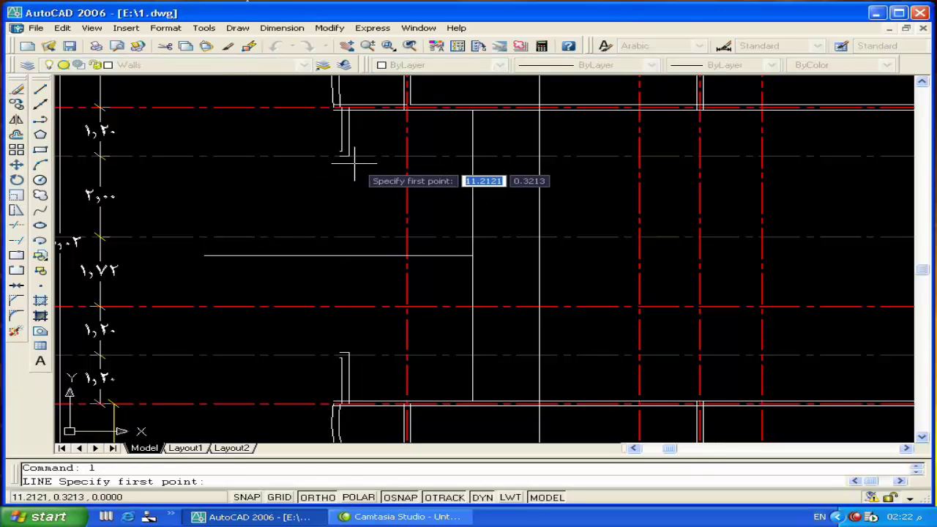
left_click(350, 157)
left_click(347, 352)
key("Return")
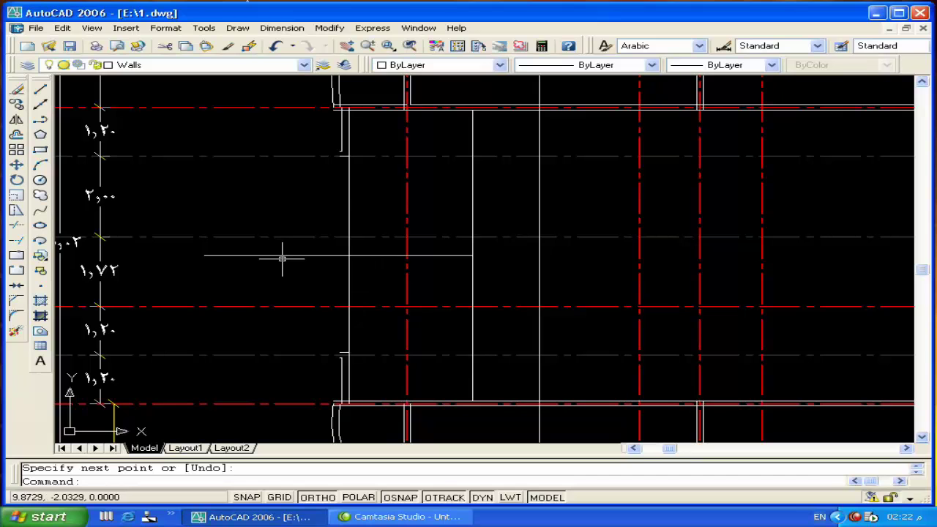
Add a 0.5-long horizontal stub from the wall edge and erase the long horizontal guide line.
type("l")
key("Return")
left_click(348, 255)
key("Return")
key("Return")
left_click(295, 256)
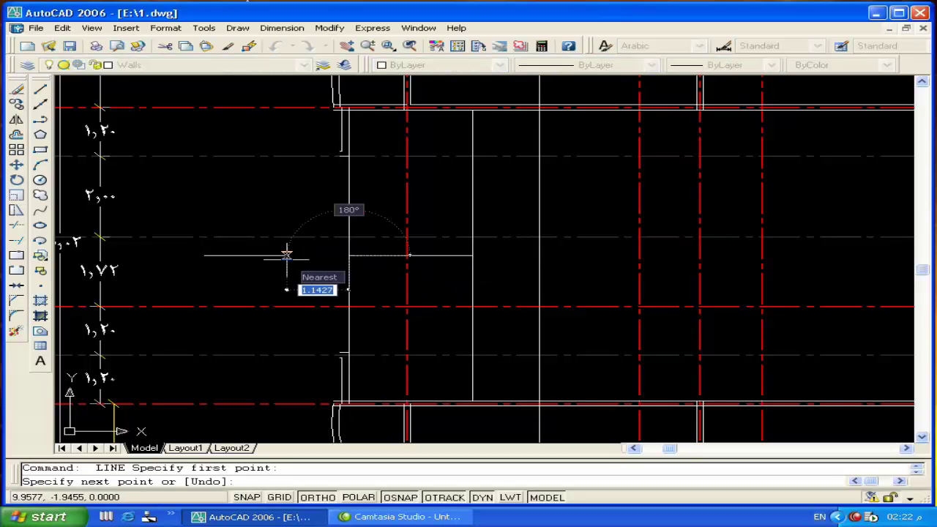
type(".5")
key("Return")
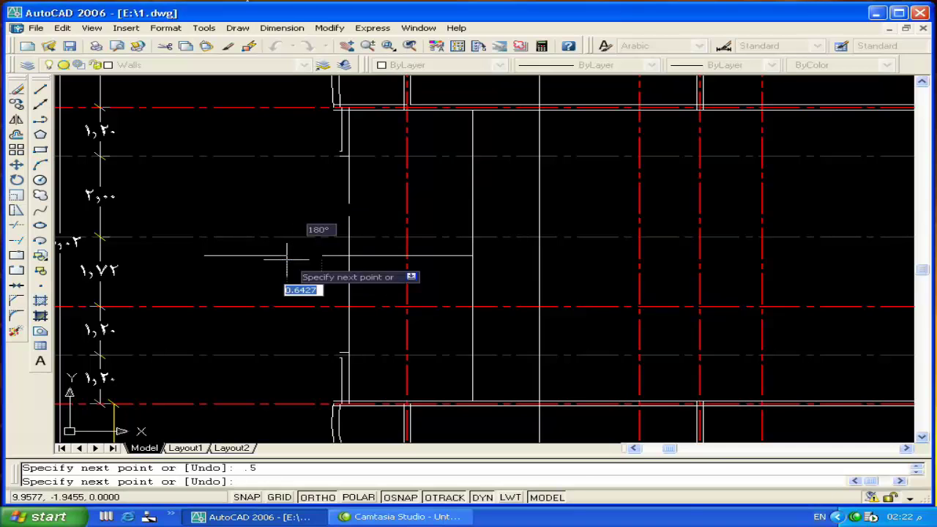
key("Return")
left_click(268, 256)
key("Delete")
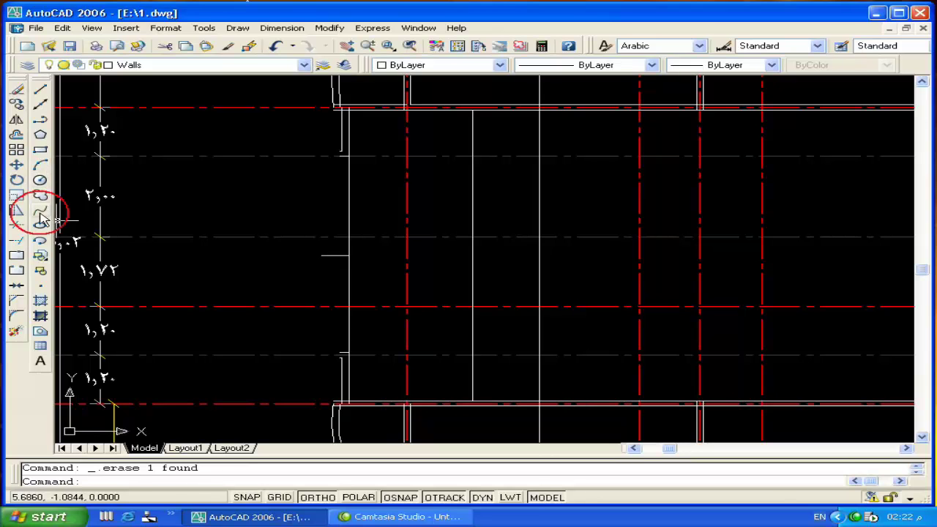
Place spline fit points from the upper wall corner down to the lower wall corner.
left_click(41, 215)
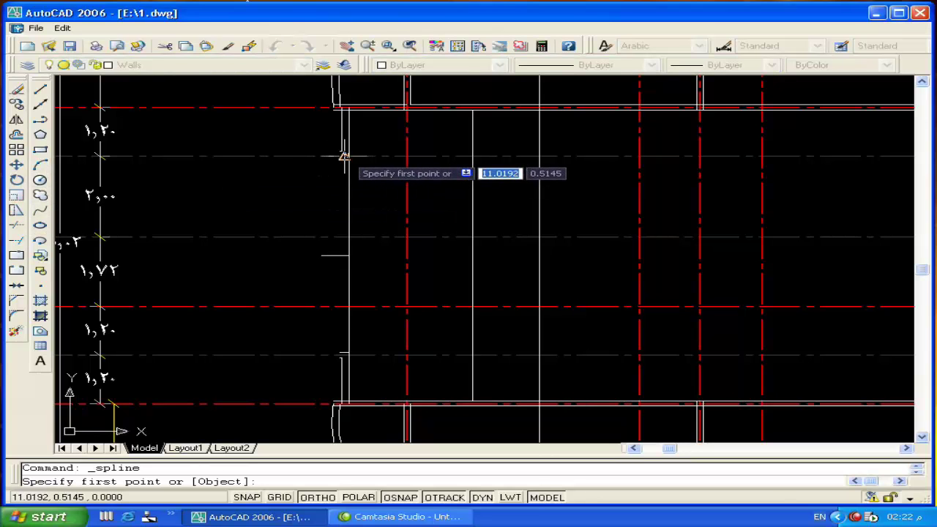
scroll(339, 153, "up", 3)
left_click(369, 169)
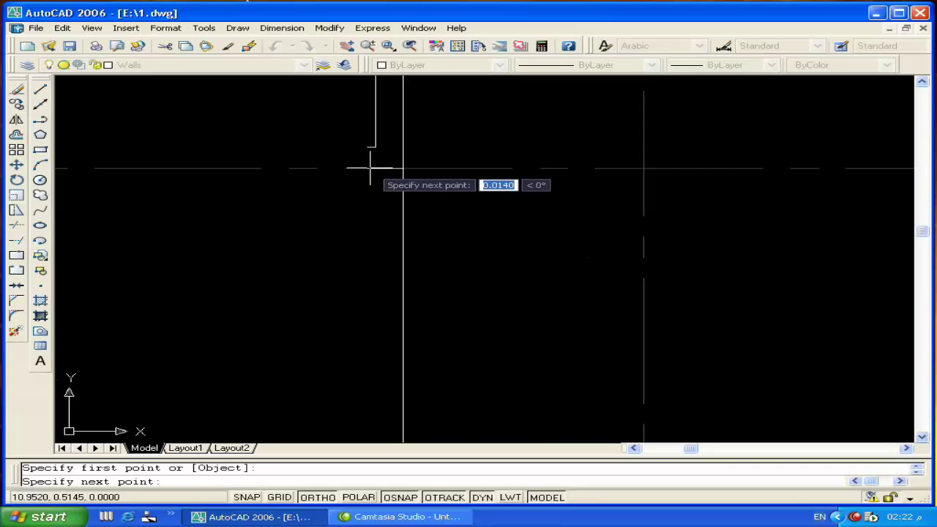
scroll(370, 169, "down", 3)
left_click(375, 230)
left_click(331, 333)
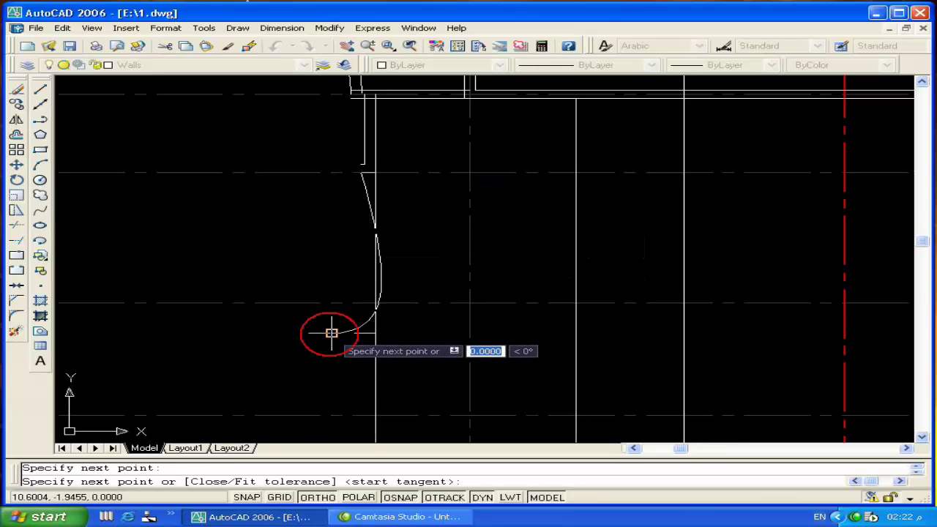
middle_click_drag(272, 376, 261, 247)
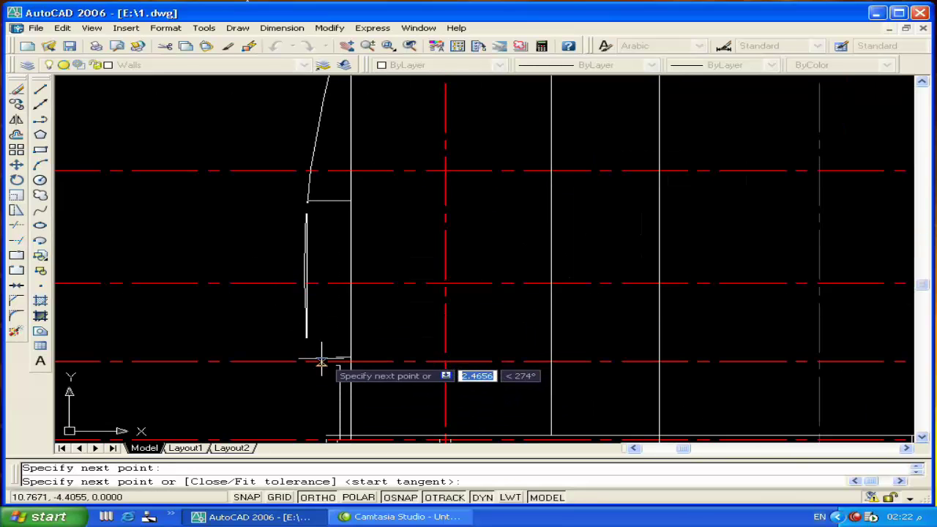
scroll(322, 363, "up", 3)
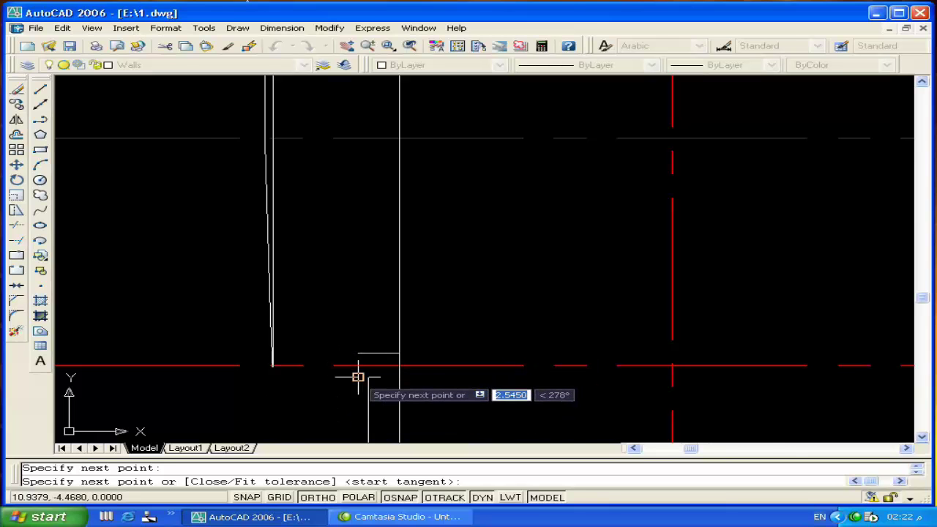
scroll(358, 377, "down", 3)
scroll(358, 377, "up", 3)
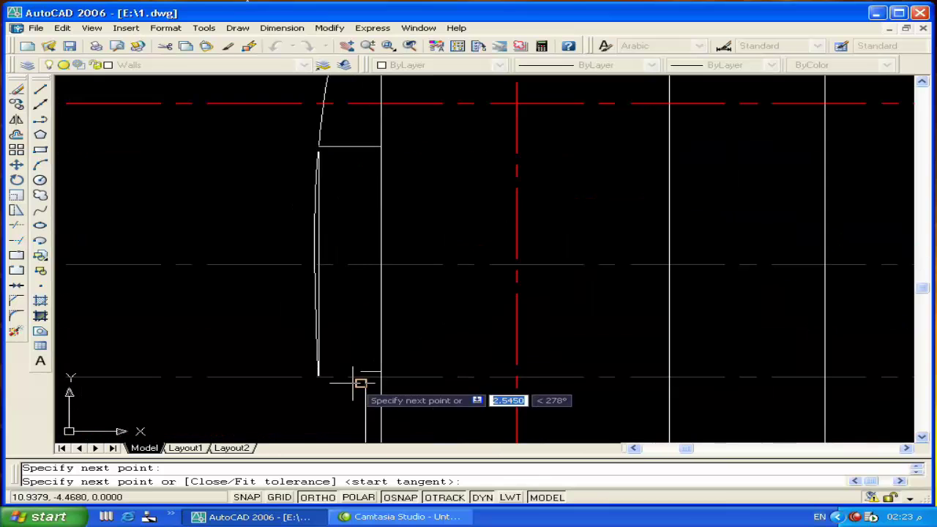
left_click(361, 372)
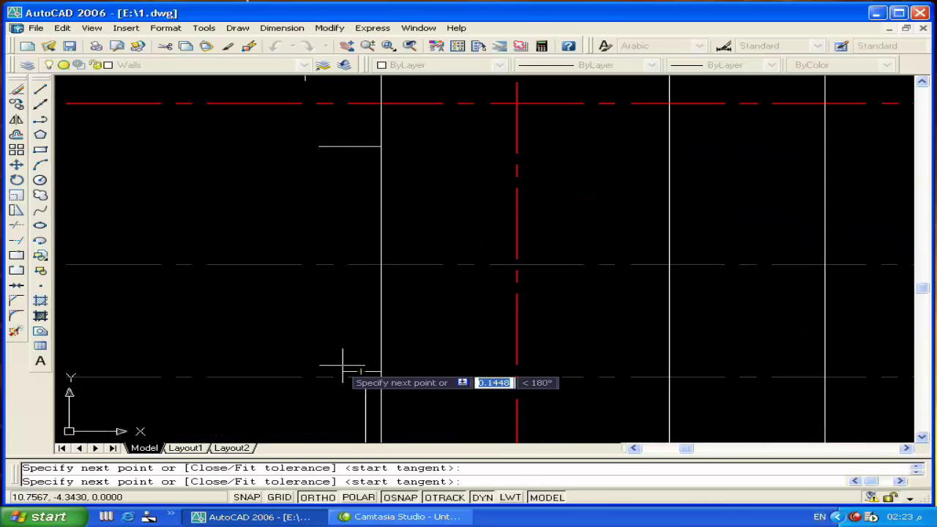
scroll(429, 358, "down", 2)
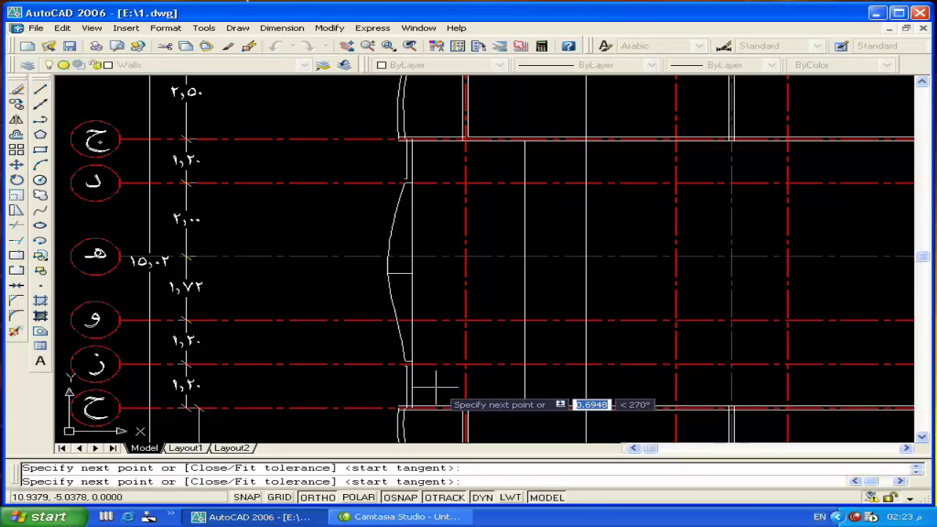
Turn Ortho off and set the spline's start and end tangents to complete the curve.
key("F8")
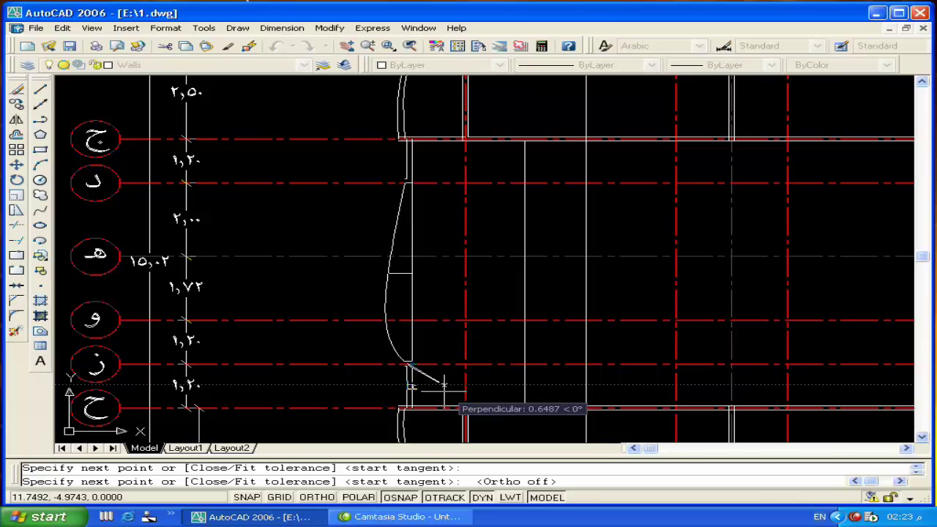
middle_click_drag(418, 387, 397, 397)
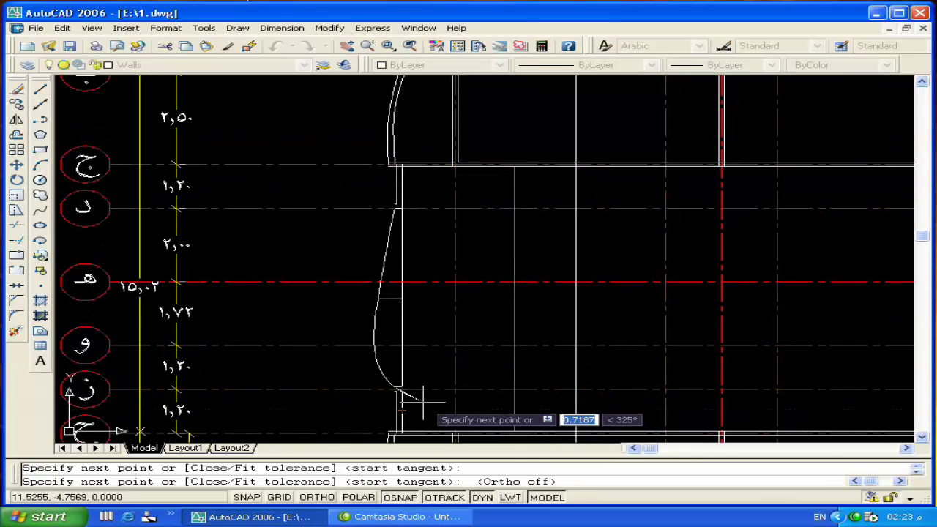
key("Return")
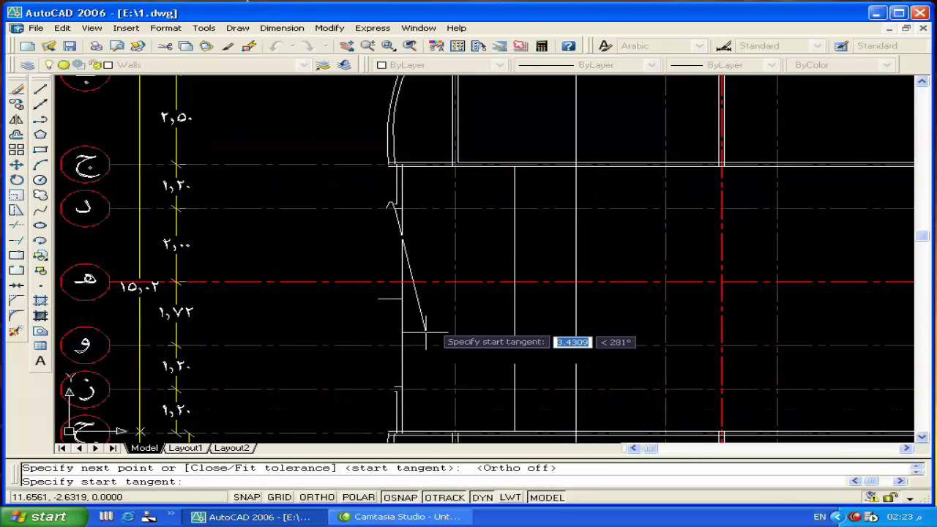
scroll(401, 167, "up", 3)
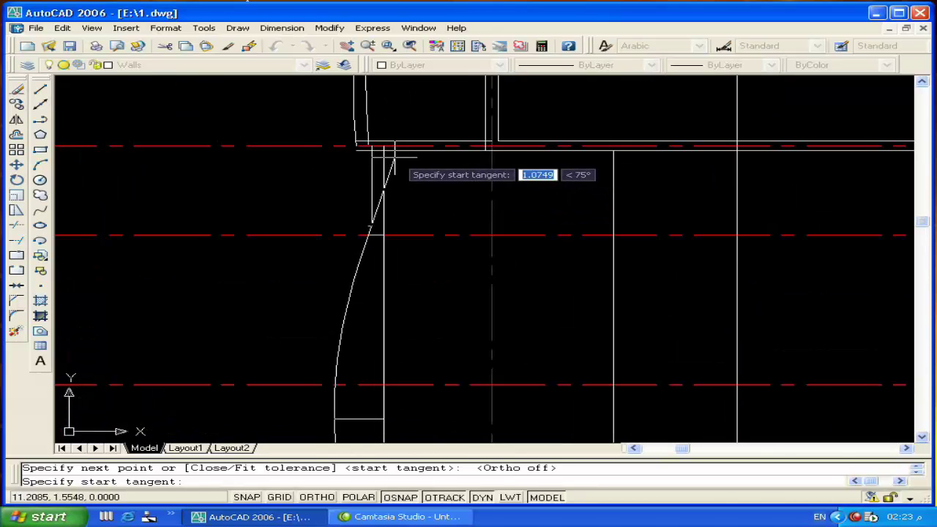
scroll(382, 151, "up", 3)
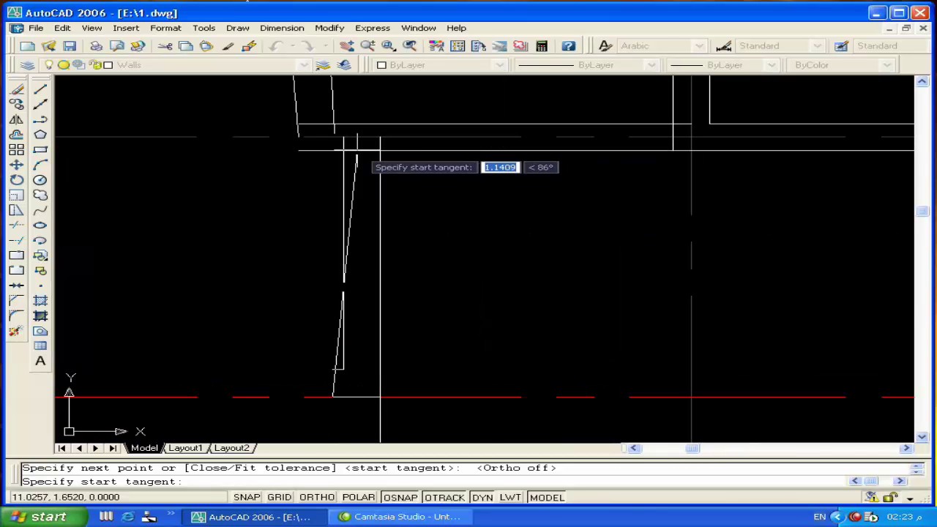
left_click(431, 152)
scroll(429, 150, "down", 2)
scroll(429, 151, "down", 3)
middle_click_drag(414, 270, 410, 315)
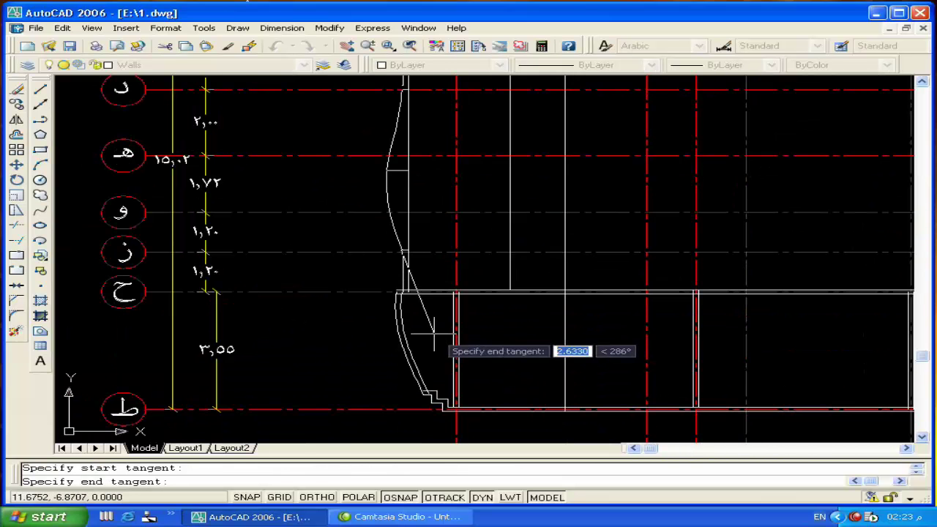
mouse_move(432, 356)
middle_mouse_down()
mouse_move(433, 377)
mouse_move(429, 333)
middle_mouse_up()
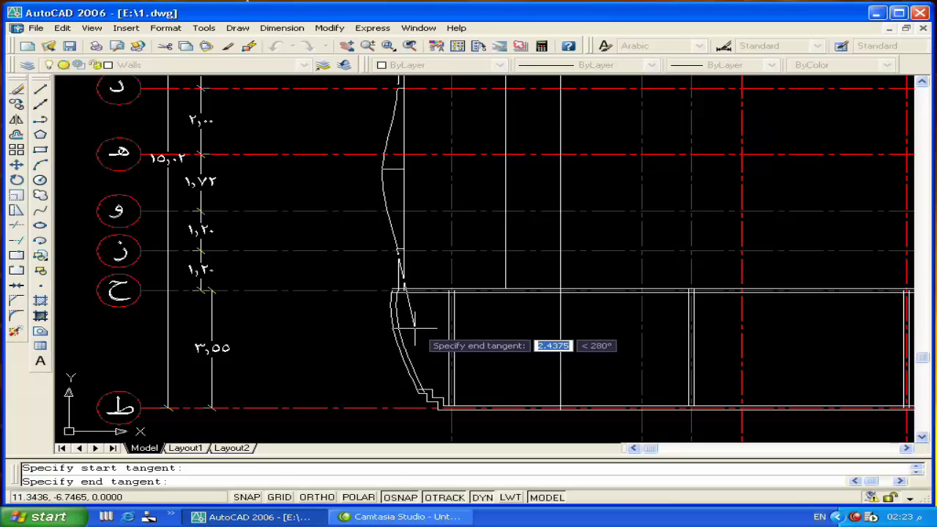
left_click(415, 329)
middle_click_drag(396, 272, 346, 338)
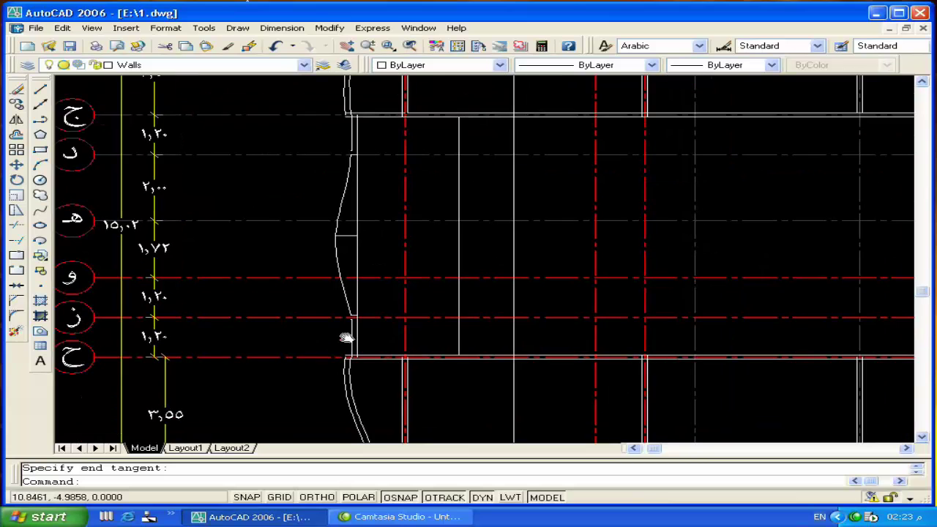
Delete the short horizontal stub line and centre the curved wall in view.
scroll(341, 220, "up", 4)
left_click(351, 279)
key("Delete")
scroll(383, 251, "down", 4)
middle_click_drag(448, 281, 425, 303)
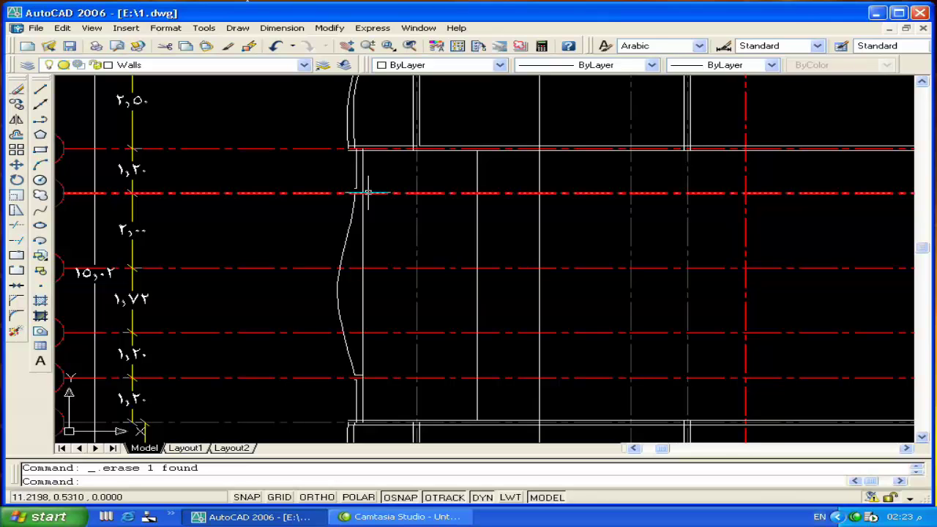
middle_click_drag(325, 286, 315, 253)
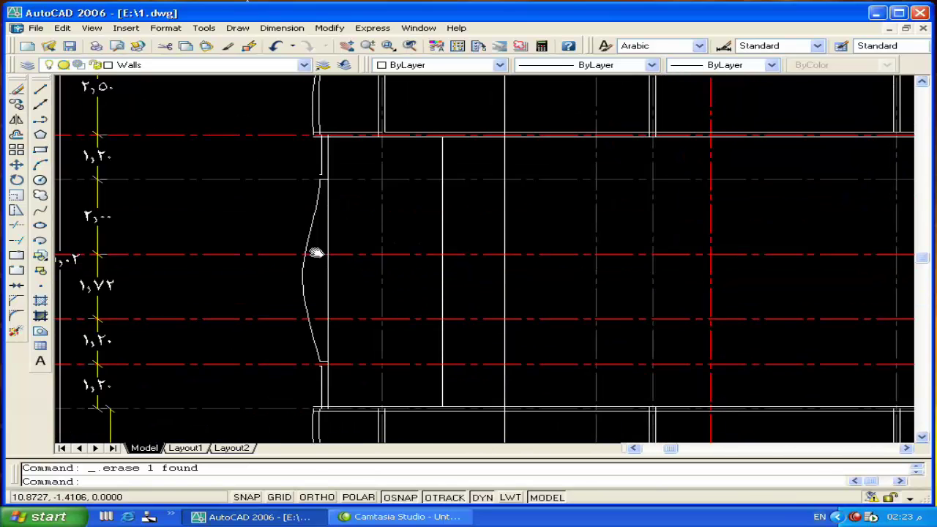
Offset the curved wall using the default distance.
type("o")
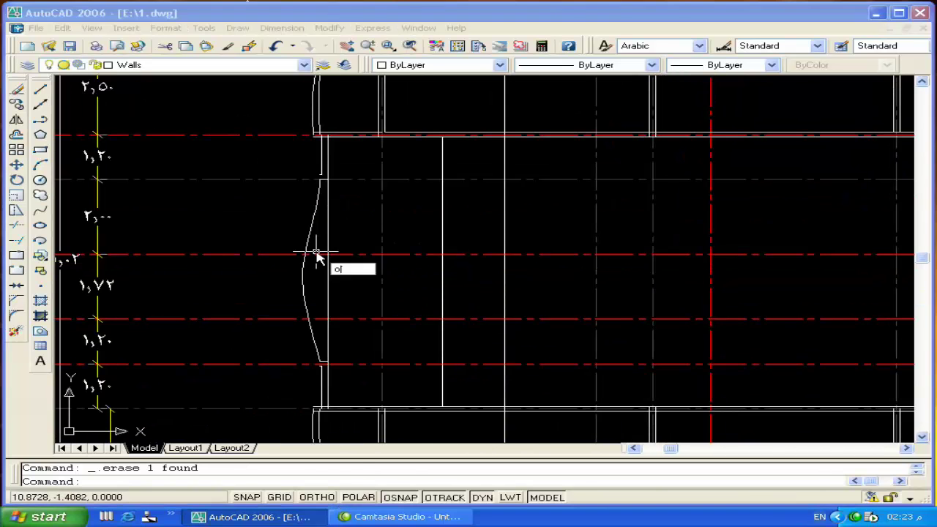
key("Return")
key("Return")
left_click(305, 272)
Place the offset copy outside the curve and extend the lower straight wall line to it.
left_click(254, 278)
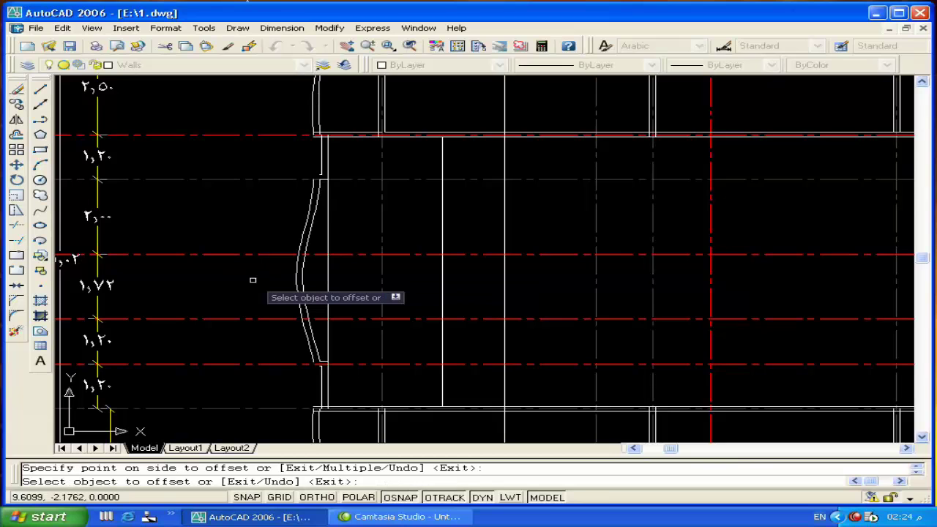
key("Return")
scroll(322, 366, "up", 5)
scroll(311, 360, "up", 4)
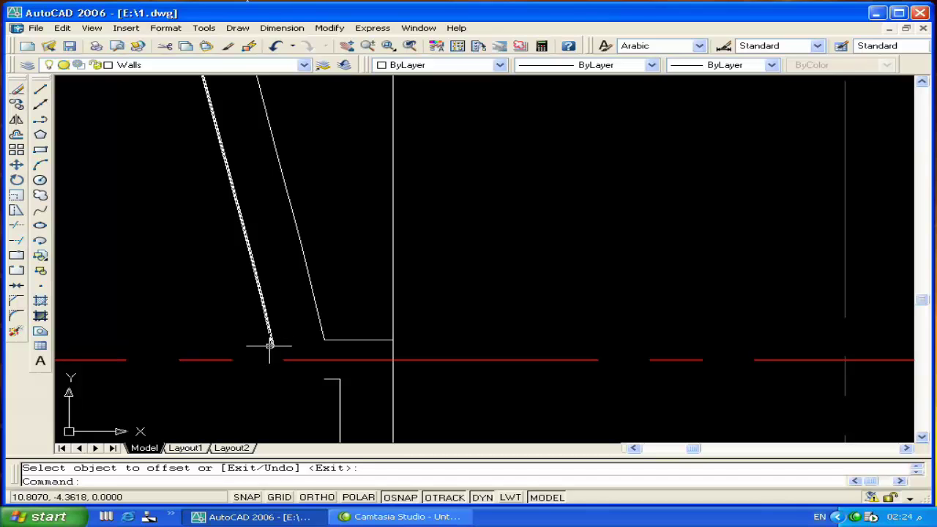
left_click(328, 379)
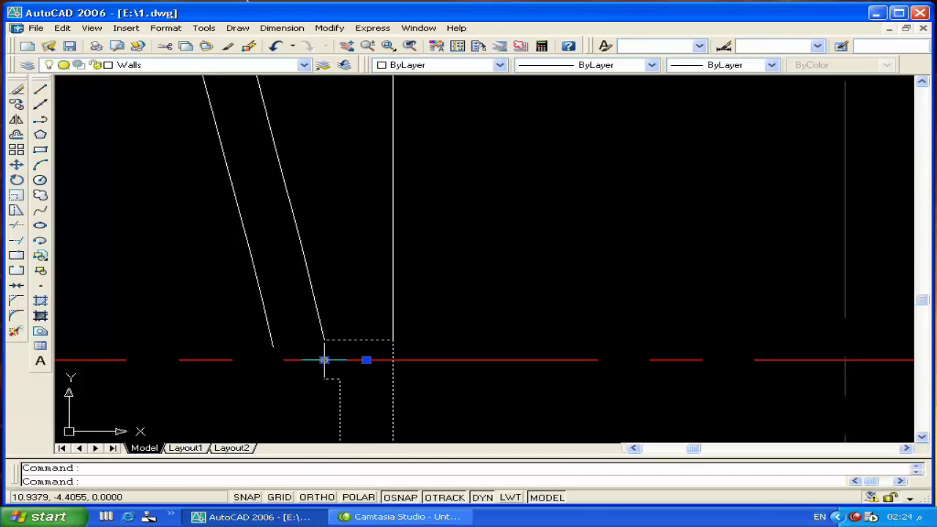
left_click(324, 359)
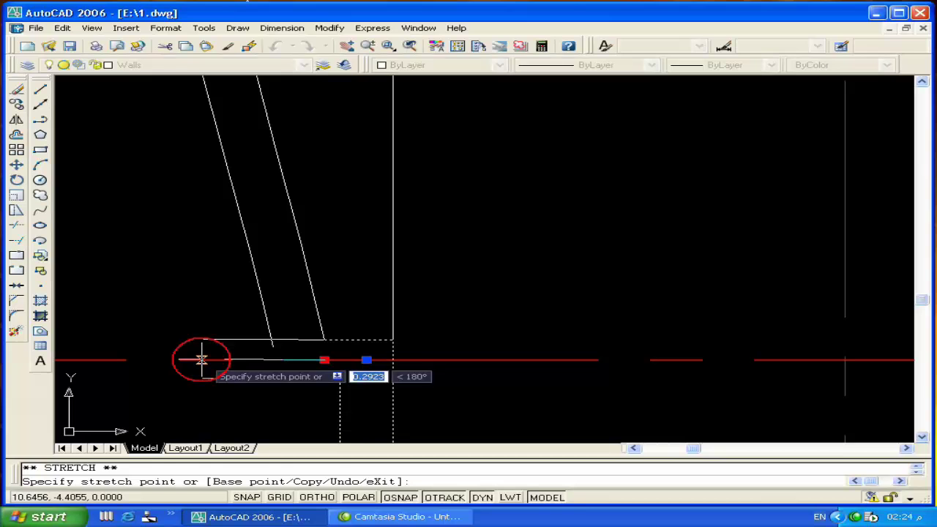
left_click(201, 359)
key("Escape")
Select the upper wall line's end grip, then cancel without stretching it.
scroll(299, 298, "down", 5)
scroll(299, 298, "up", 1)
scroll(299, 298, "up", 4)
scroll(303, 271, "up", 1)
scroll(303, 271, "down", 2)
scroll(290, 381, "up", 3)
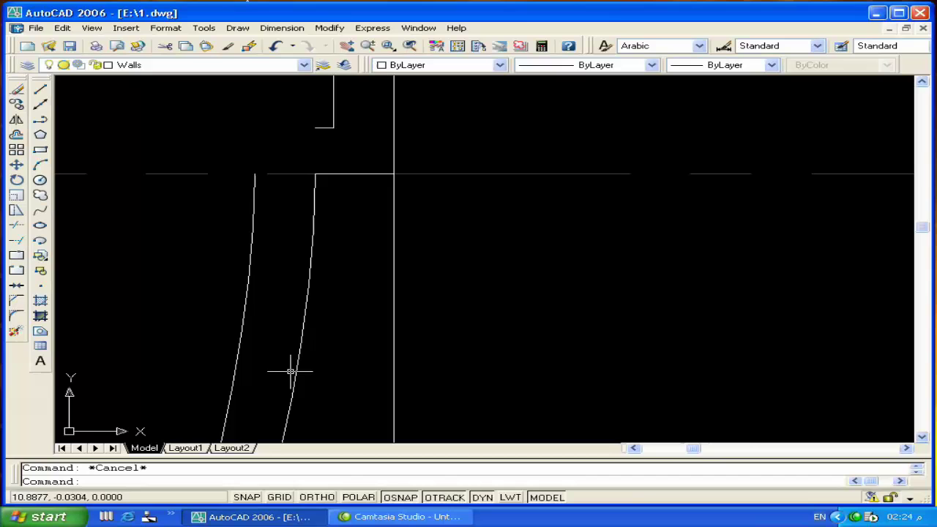
left_click(322, 126)
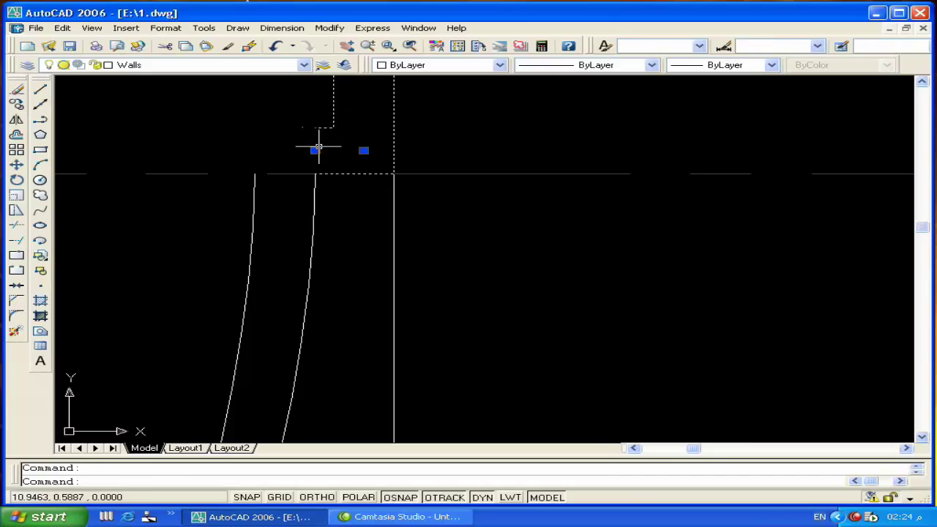
left_click(315, 151)
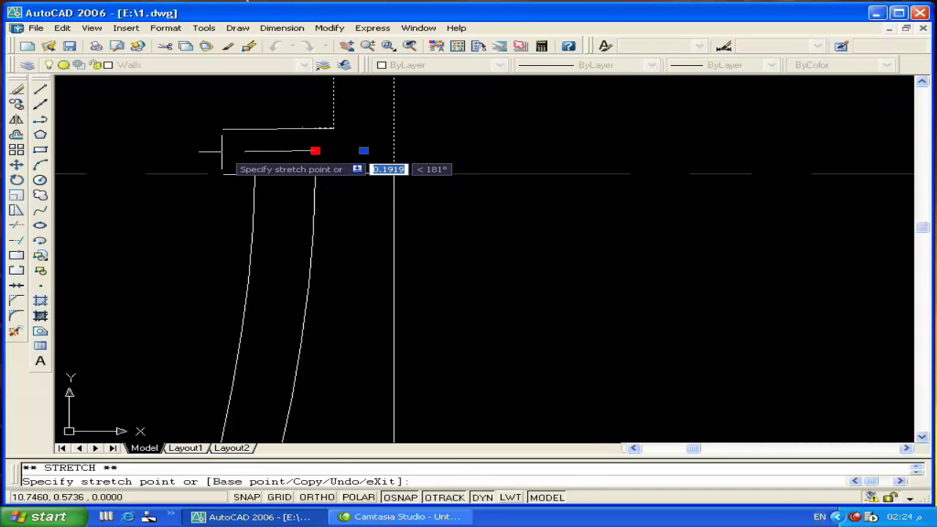
key("Escape")
Start the OFFSET command again.
type("o")
key("Return")
scroll(226, 265, "down", 3)
scroll(220, 308, "down", 3)
scroll(150, 249, "up", 5)
Cancel the offset and erase the two stray vertical lines near the wall.
left_click(254, 265)
key("Escape")
left_click(264, 264)
left_click(253, 265)
key("Delete")
left_click(448, 246)
left_click(403, 276)
key("Delete")
left_click(500, 266)
left_click(530, 243)
scroll(365, 270, "down", 5)
scroll(365, 269, "up", 1)
scroll(344, 297, "up", 2)
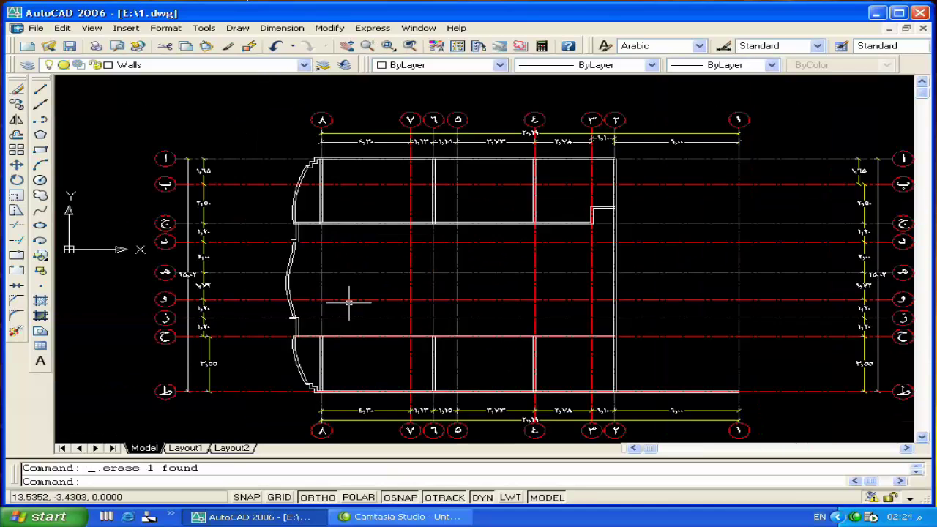
scroll(275, 262, "up", 2)
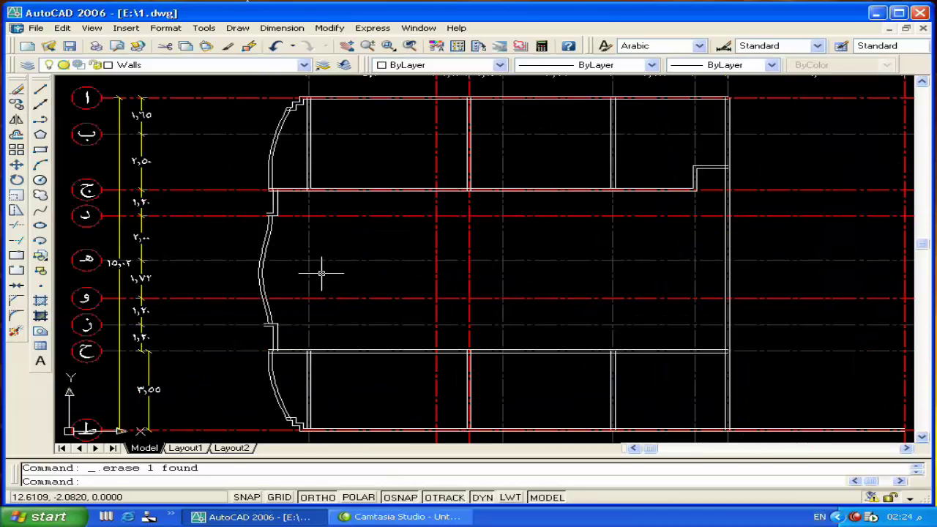
middle_click_drag(295, 293, 266, 278)
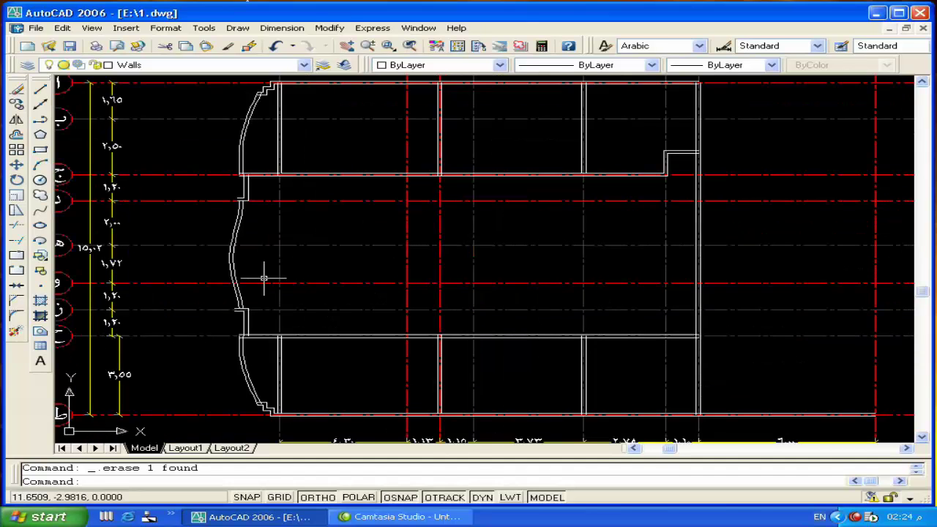
Draw a 7.32-long vertical double-line wall from the bottom outer wall to the top wall.
type("ml")
key("Return")
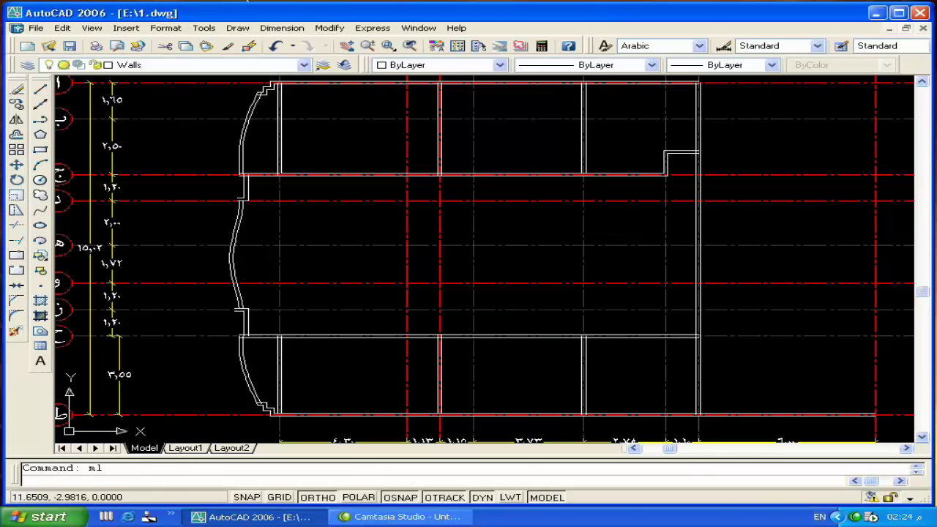
middle_click_drag(344, 385, 338, 322)
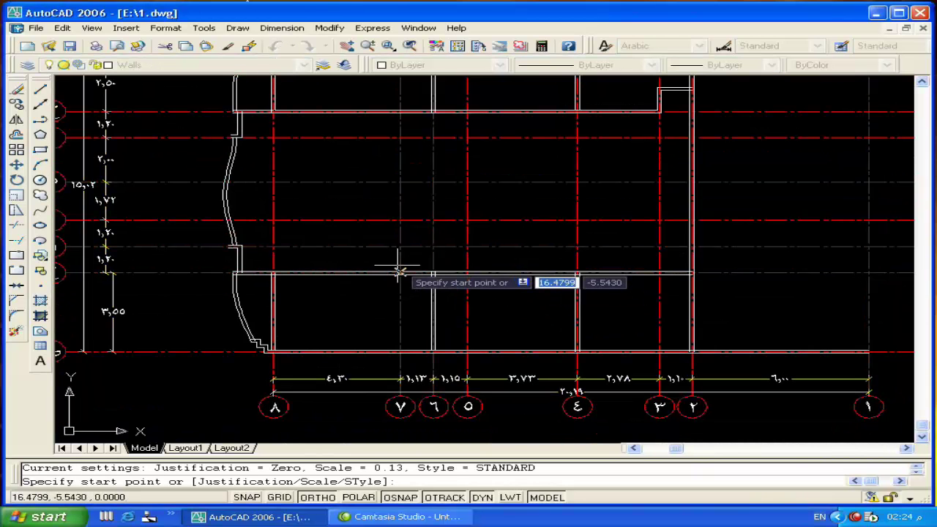
scroll(396, 271, "up", 2)
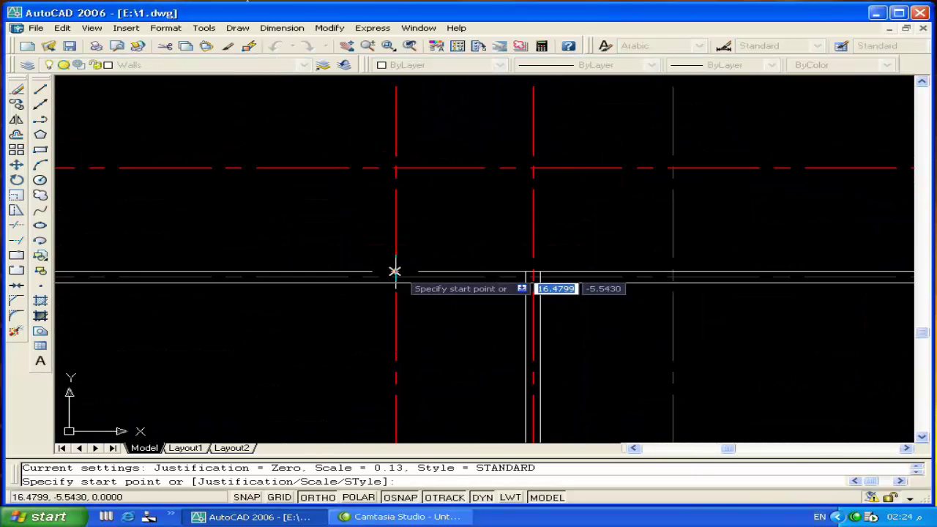
left_click(393, 277)
scroll(393, 274, "down", 3)
scroll(393, 130, "up", 2)
scroll(401, 119, "up", 2)
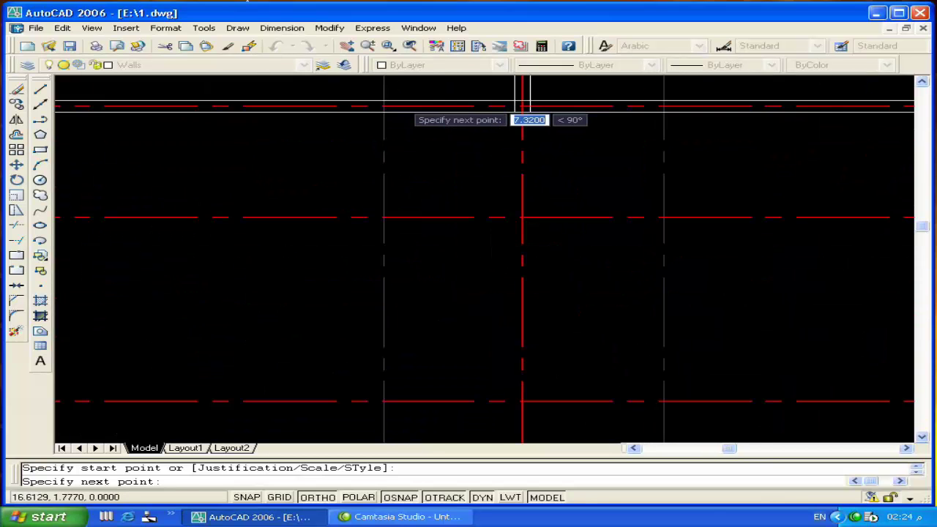
scroll(363, 110, "up", 1)
left_click(364, 110)
key("Return")
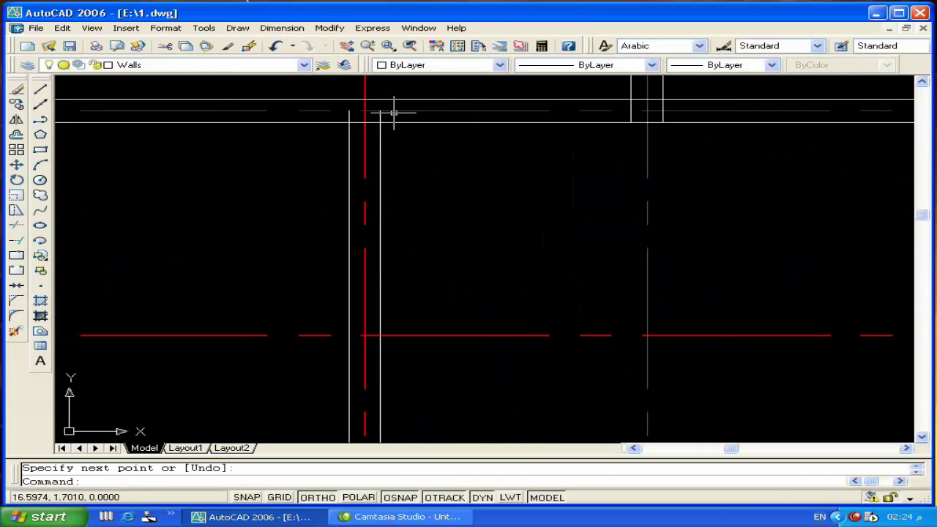
scroll(389, 115, "down", 5)
middle_click_drag(430, 161, 435, 159)
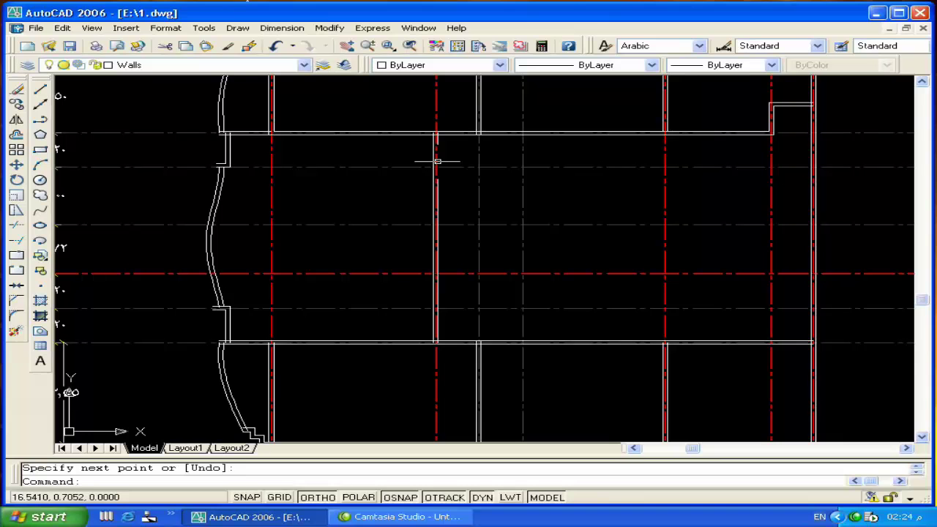
Draw a horizontal double-line wall to the curved wall, then erase the misplaced attempt.
scroll(404, 221, "up", 2)
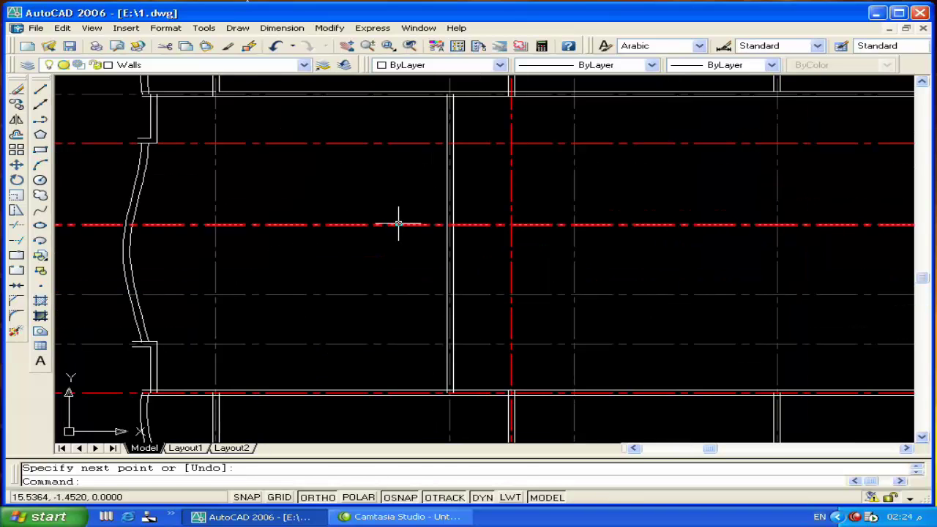
key("Return")
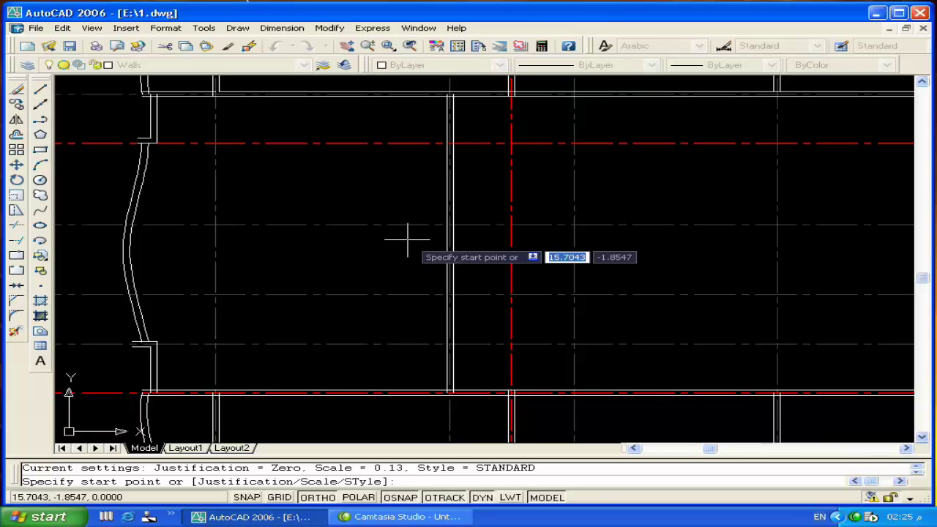
left_click(447, 242)
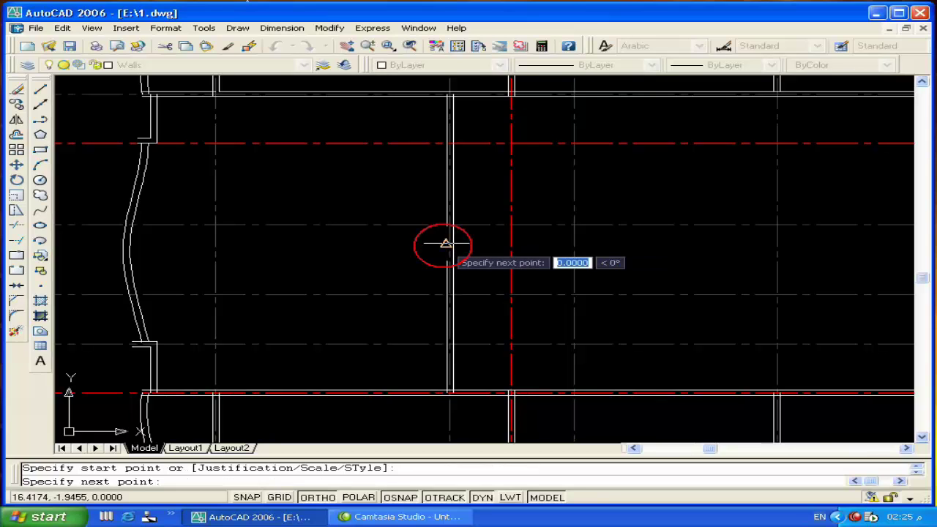
left_click(129, 243)
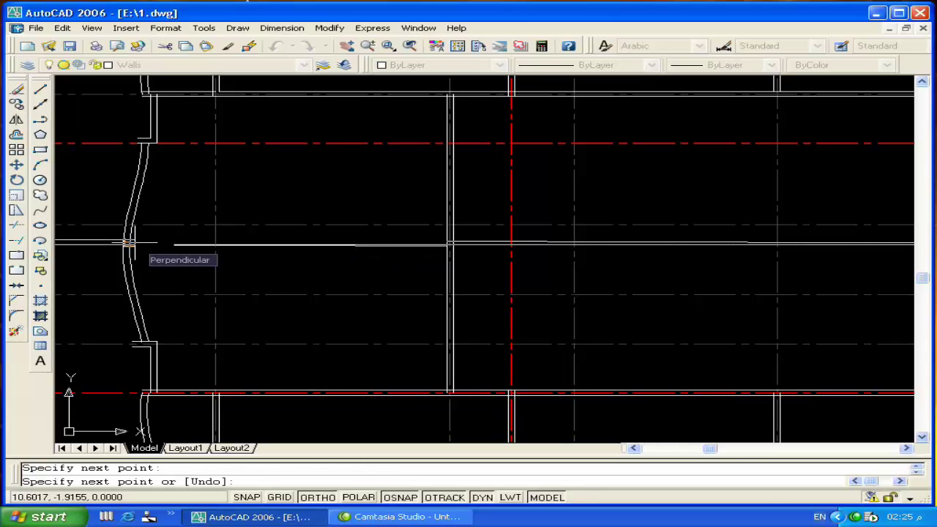
key("Return")
left_click(187, 245)
key("Delete")
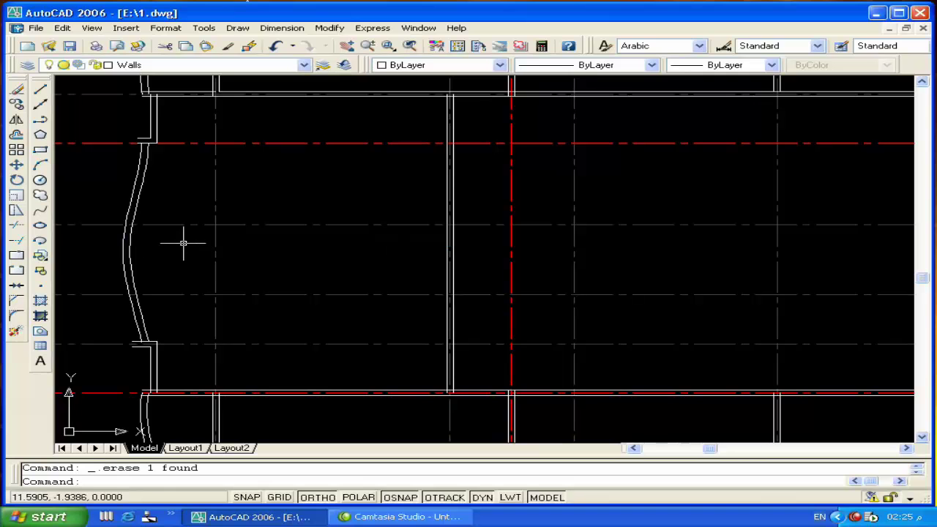
Redraw the horizontal double-line wall from the vertical interior wall to just past the curved wall.
type("l")
key("Return")
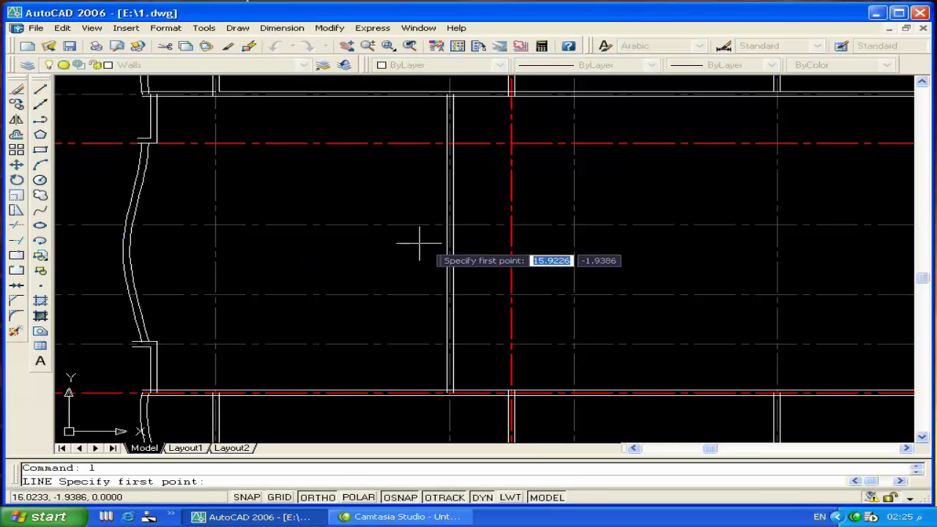
left_click(446, 243)
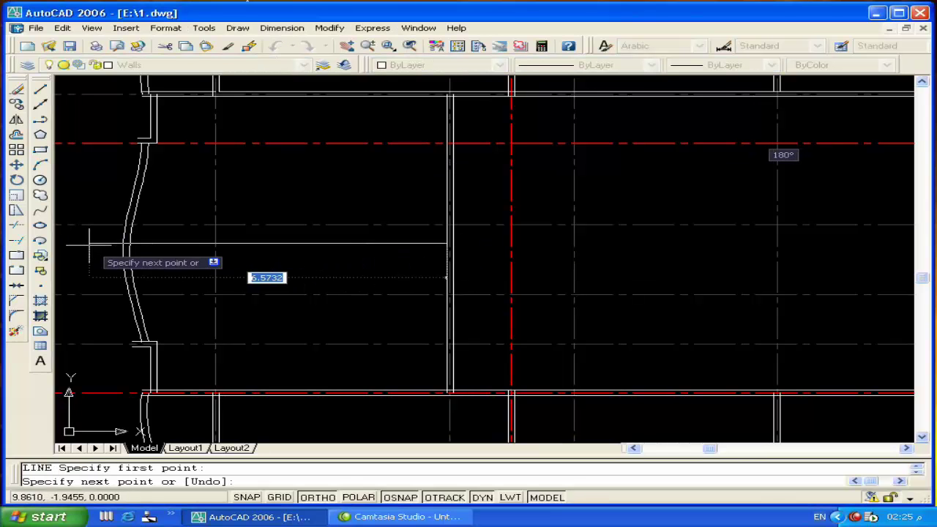
key("Escape")
type("m")
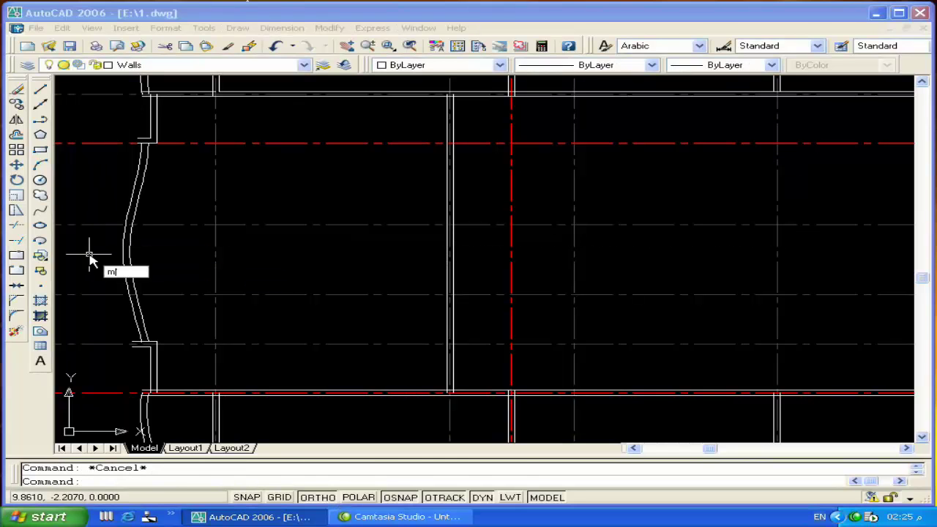
key("Return")
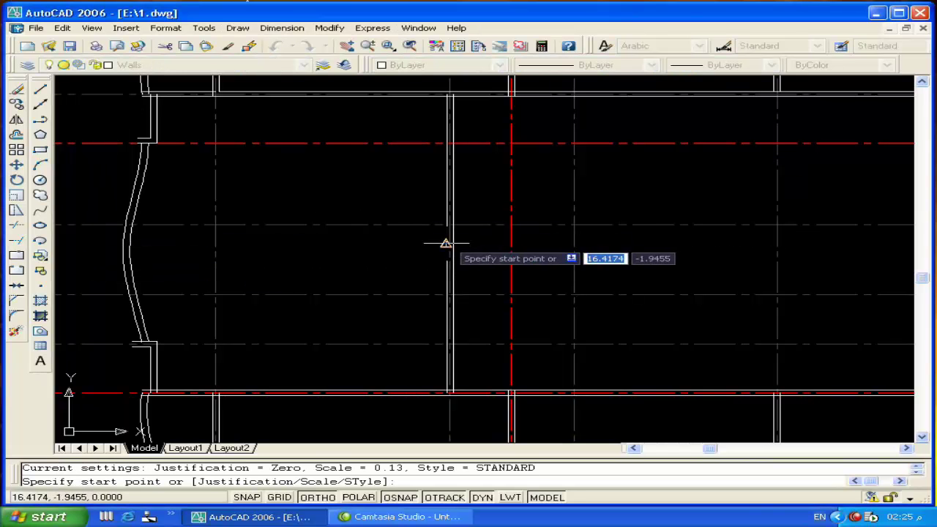
left_click(446, 243)
left_click(82, 243)
key("Return")
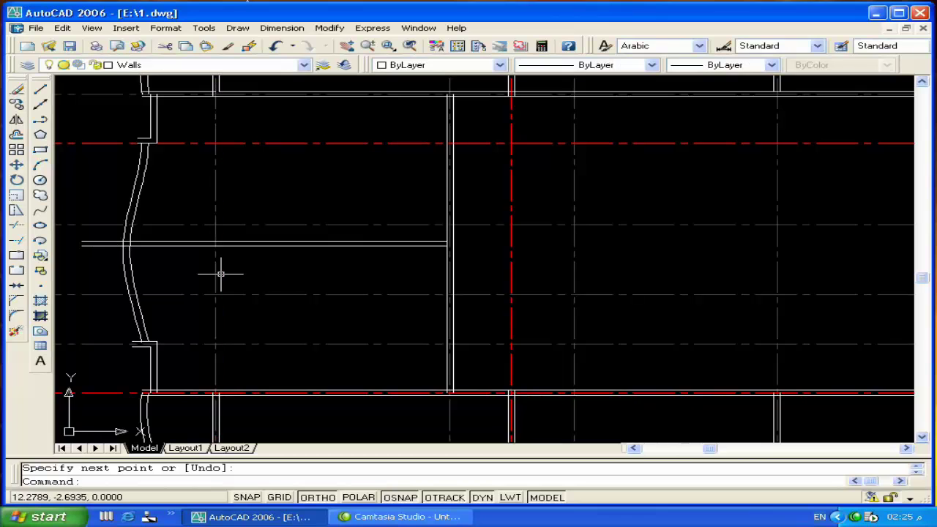
middle_click_drag(217, 273, 201, 297)
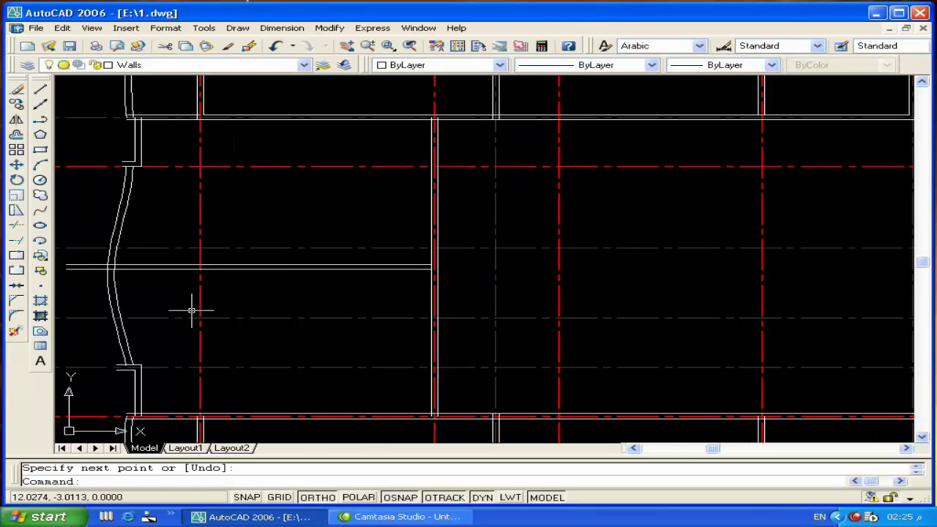
middle_click_drag(93, 274, 97, 242)
left_click(92, 235)
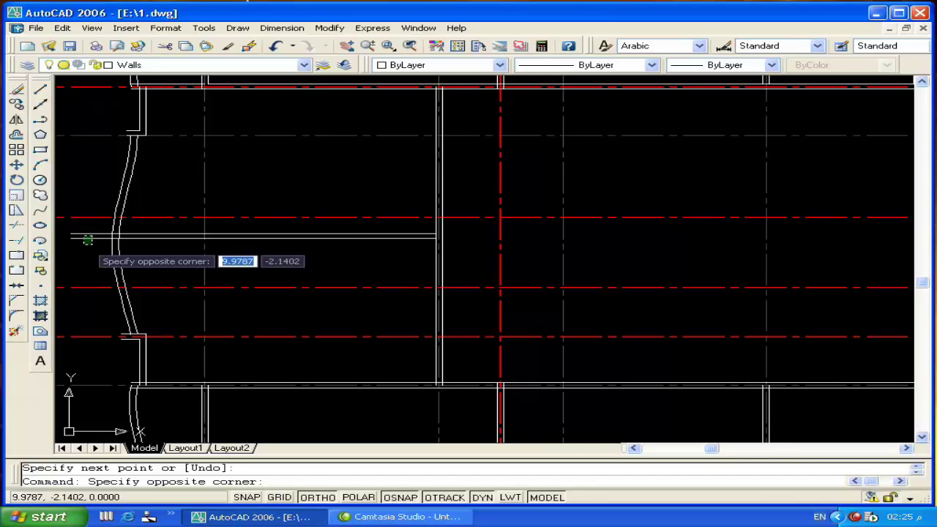
left_click(94, 224)
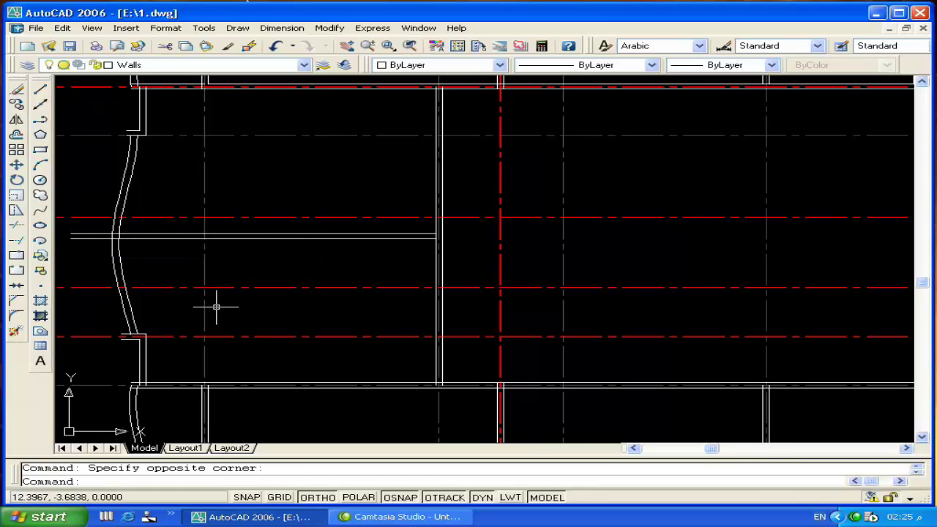
middle_click_drag(216, 306, 212, 338)
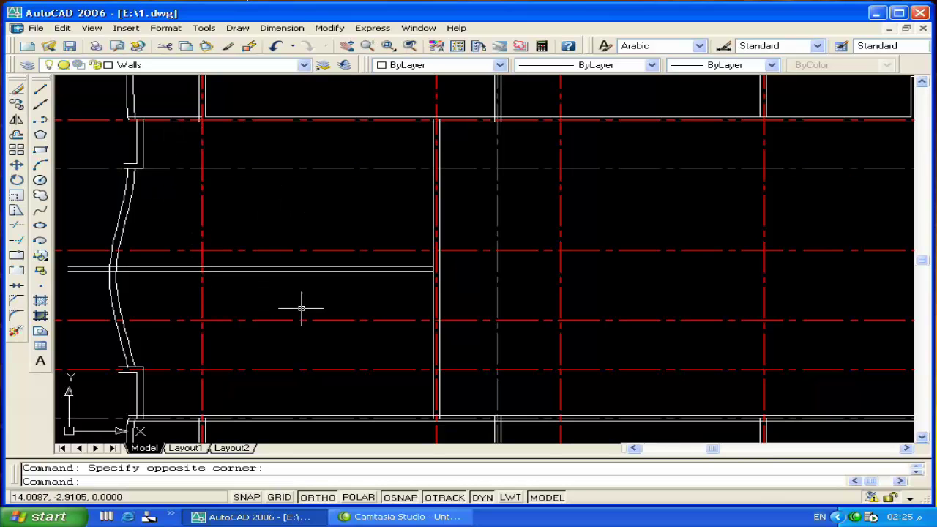
scroll(319, 234, "down", 3)
middle_click_drag(383, 307, 415, 346)
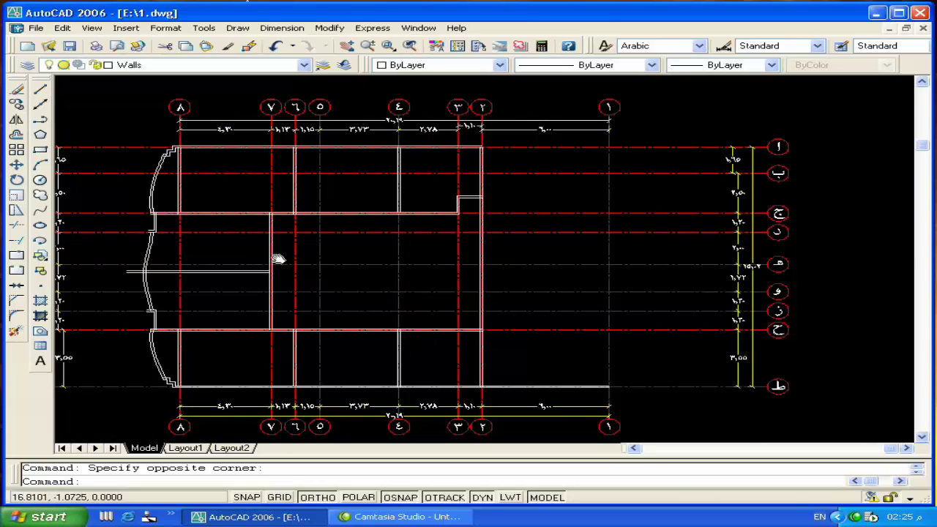
middle_click_drag(335, 247, 292, 233)
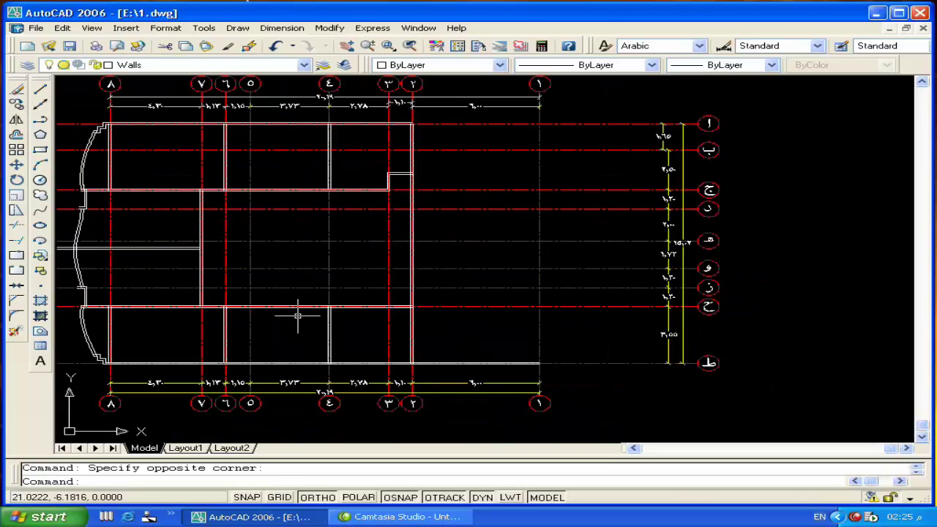
scroll(282, 276, "up", 2)
scroll(404, 300, "up", 1)
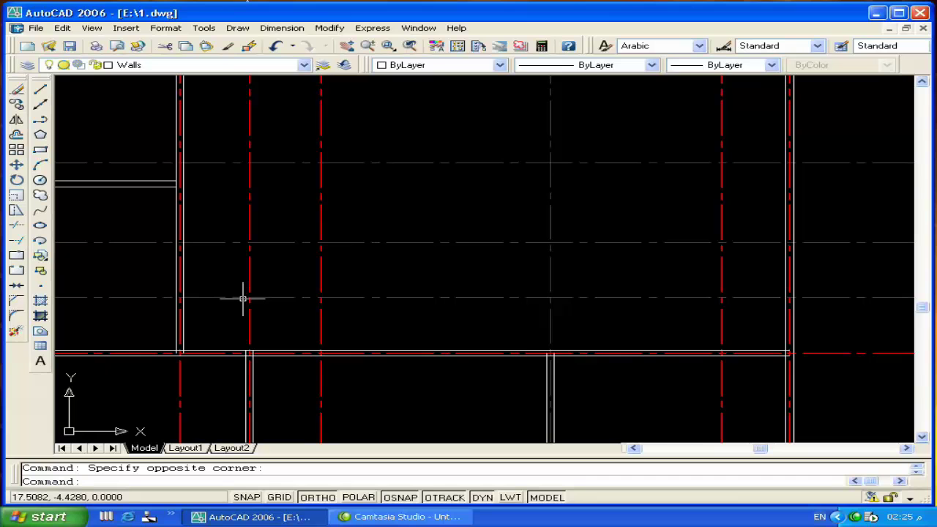
scroll(242, 299, "down", 3)
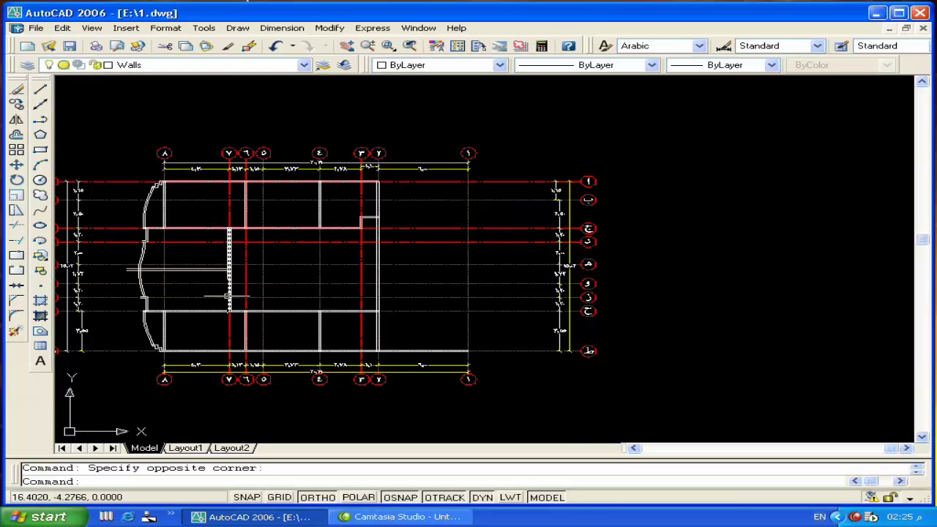
Start a double-line wall on the interior wall, placing its corner @-.5,0 from the grid intersection.
type("ml")
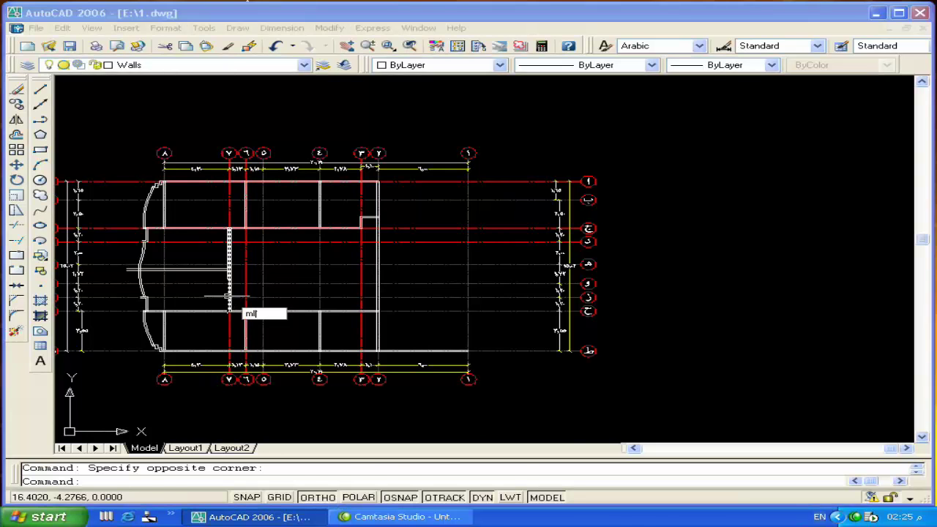
key("Return")
scroll(231, 296, "up", 3)
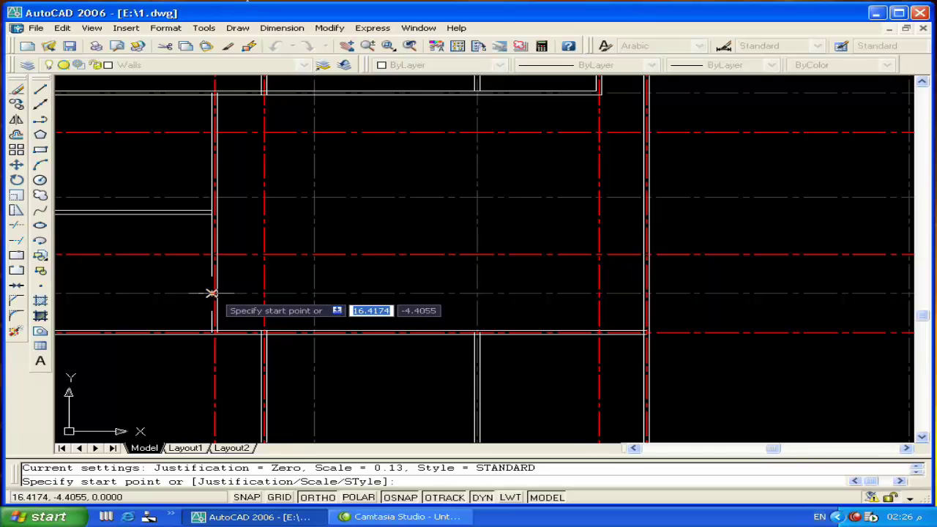
left_click(211, 293)
scroll(211, 292, "down", 3)
scroll(322, 288, "up", 3)
scroll(346, 302, "down", 3)
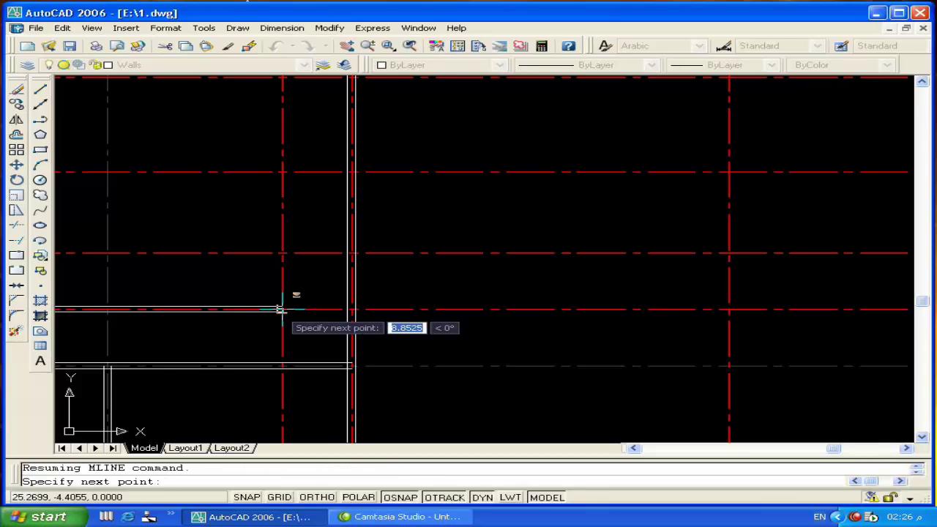
right_click(279, 311, "shift")
left_click(313, 46)
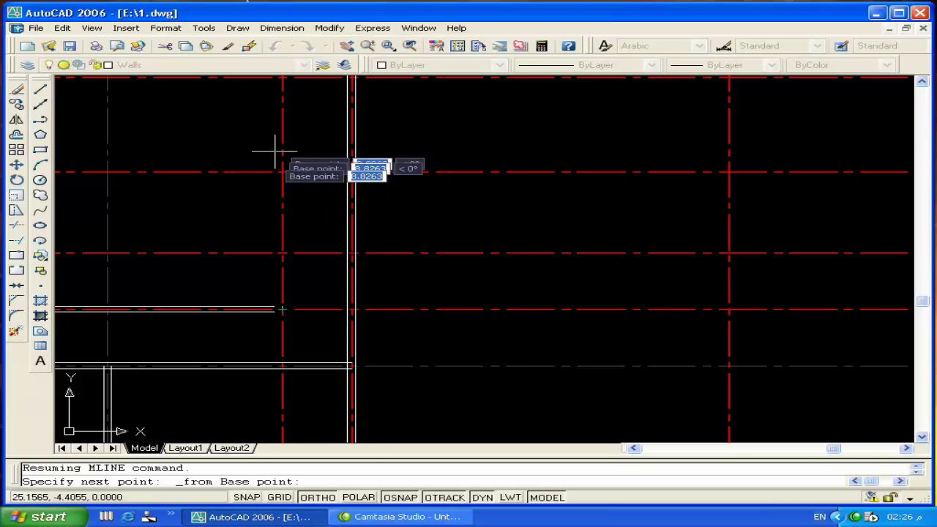
left_click(282, 309)
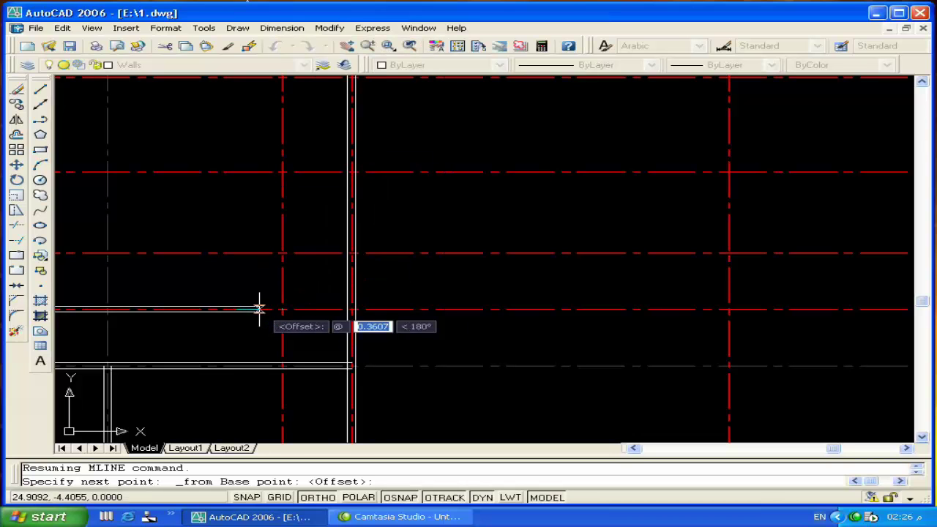
type("-.5,0")
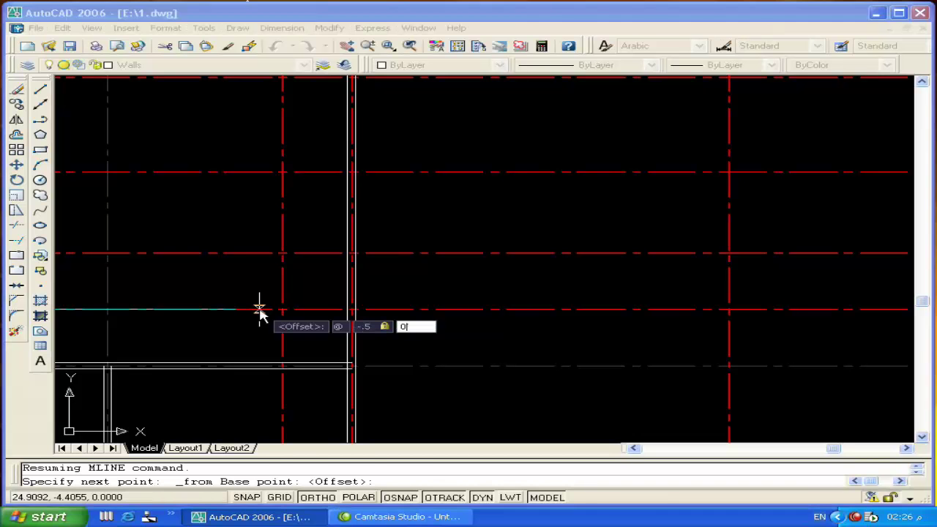
key("Return")
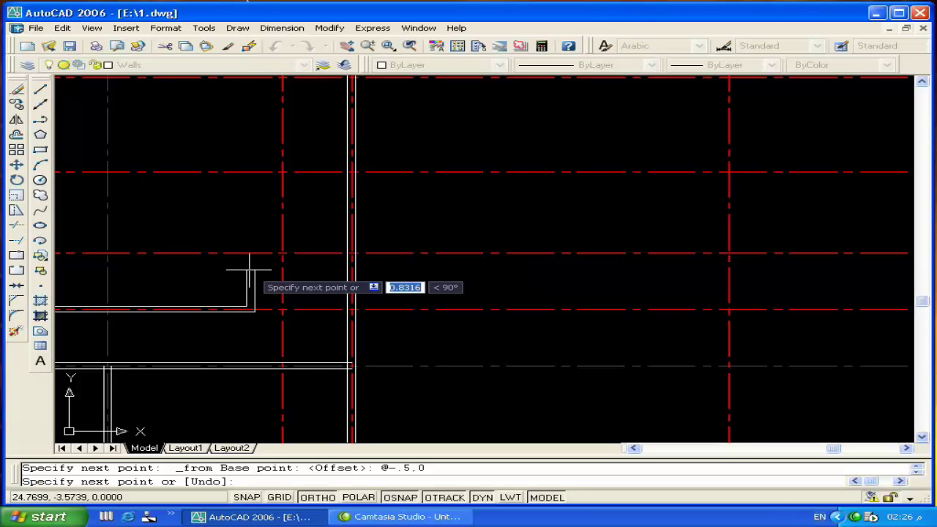
Extend the wall stub upward to gridline و and finish it.
scroll(249, 269, "down", 2)
scroll(249, 265, "down", 1)
left_click(248, 264)
key("Return")
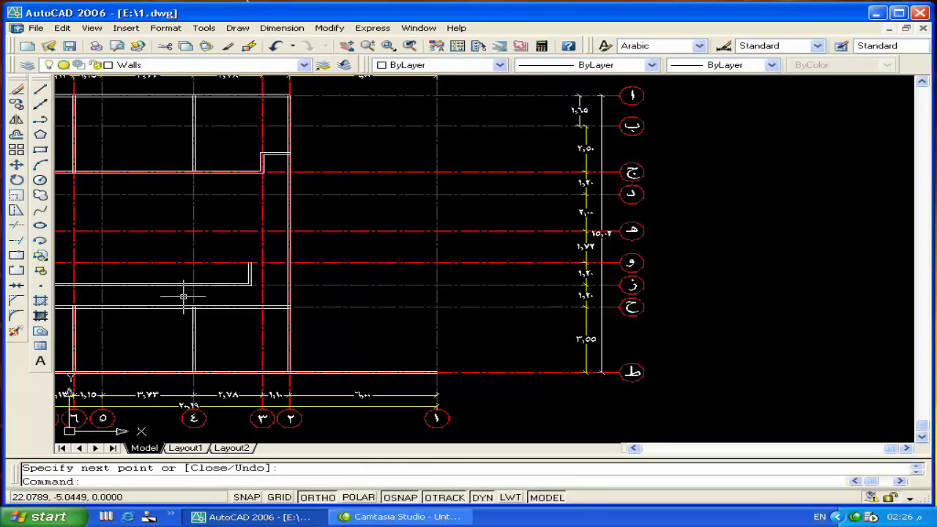
middle_click_drag(183, 296, 269, 297)
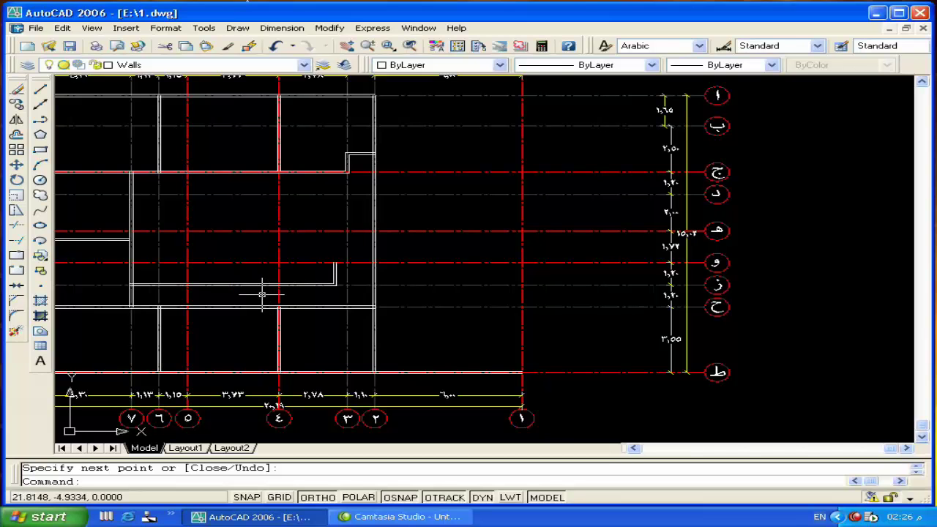
middle_click_drag(263, 294, 293, 314)
Draw an L-shaped double-line wall from the right wall, turning up to the grid line.
key("Return")
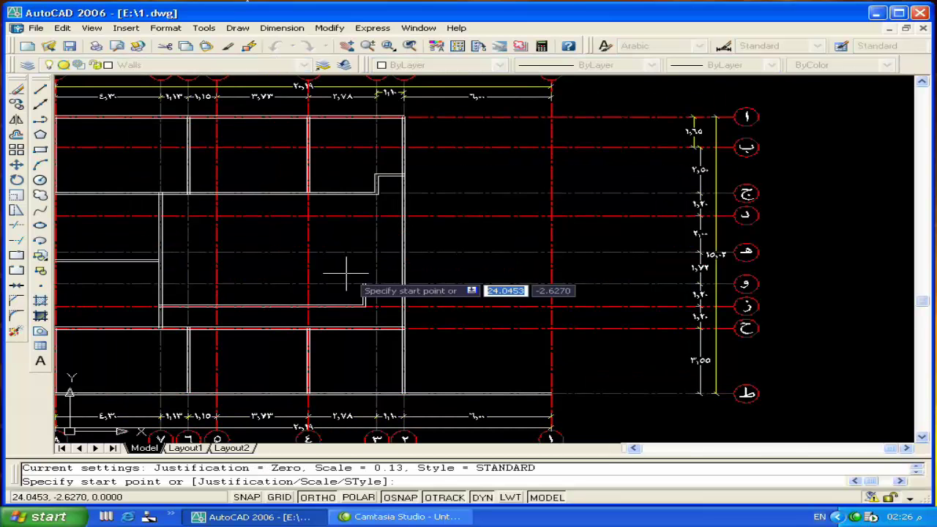
scroll(396, 272, "up", 3)
left_click(399, 308)
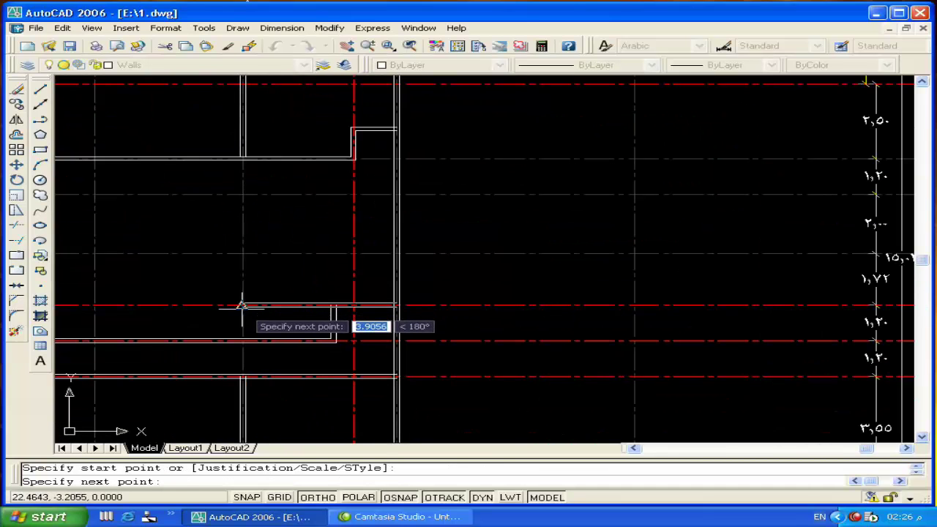
left_click(241, 304)
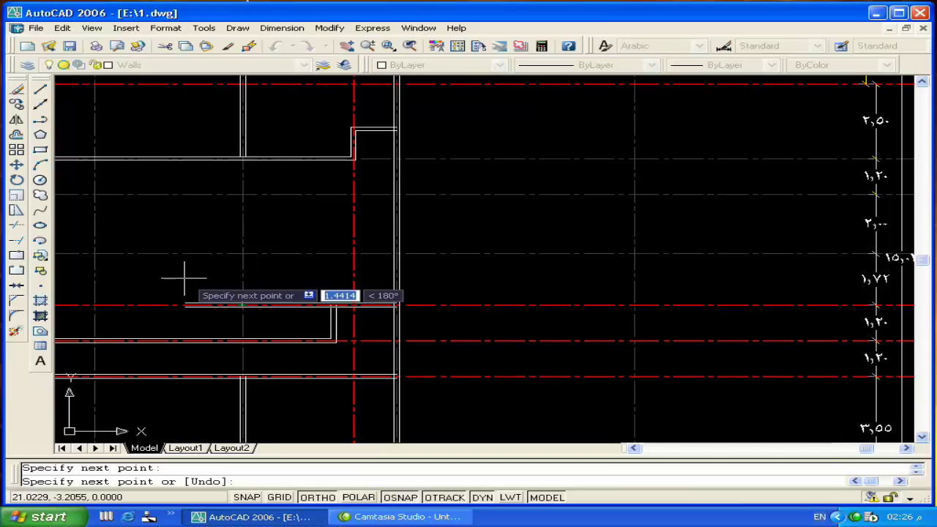
left_click(242, 305)
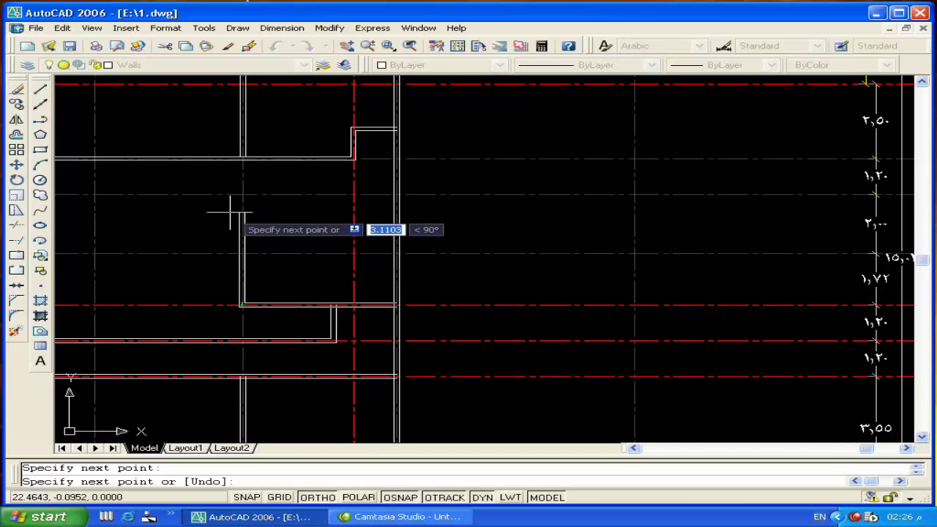
left_click(241, 195)
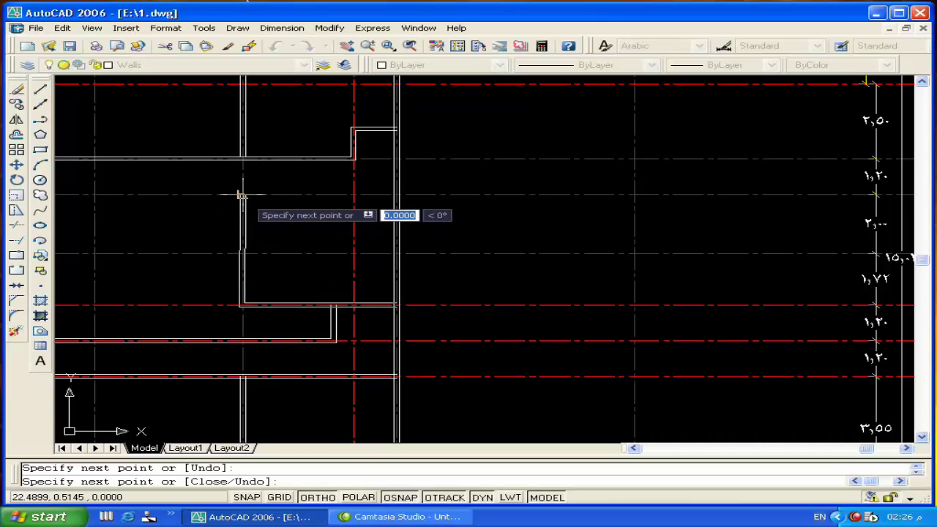
key("Return")
Erase the existing vertical interior wall on the right side.
scroll(136, 241, "down", 2)
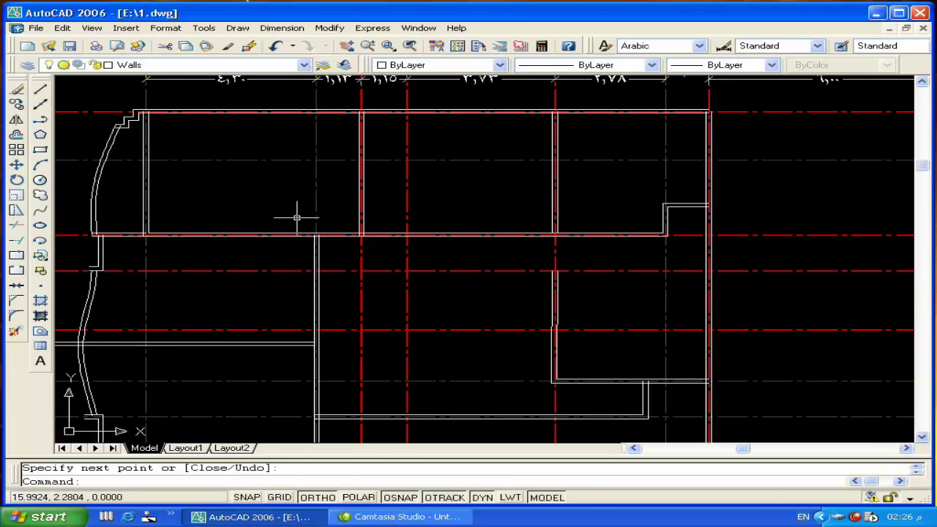
scroll(399, 257, "up", 2)
scroll(537, 308, "up", 2)
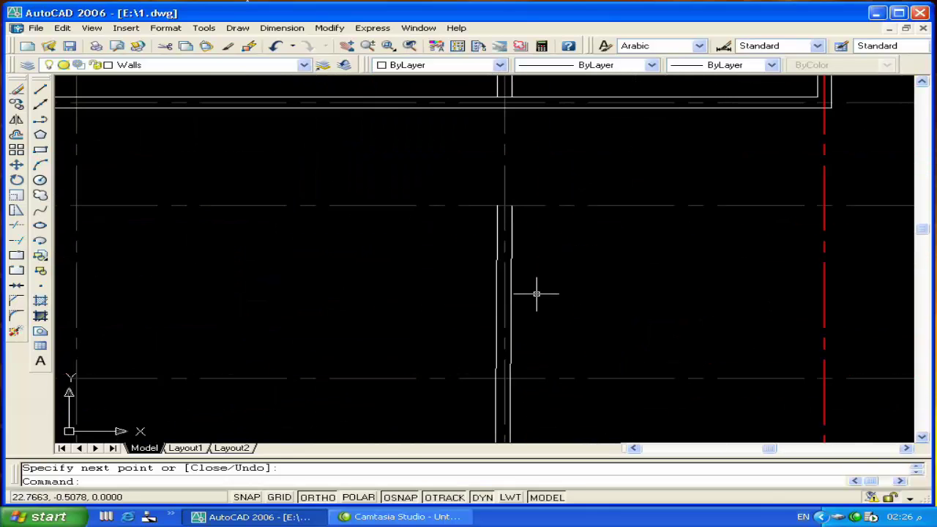
left_click(496, 325)
key("Delete")
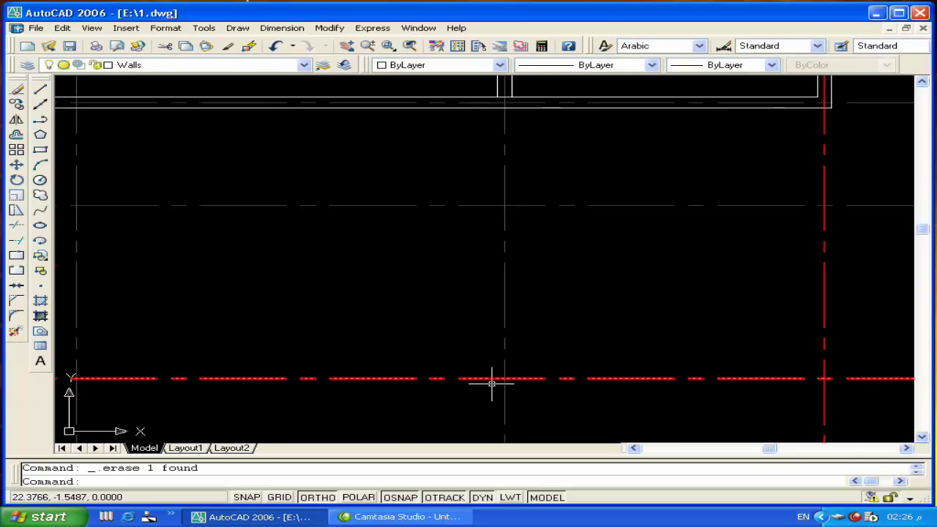
middle_click_drag(491, 383, 398, 278)
type("ml")
key("Return")
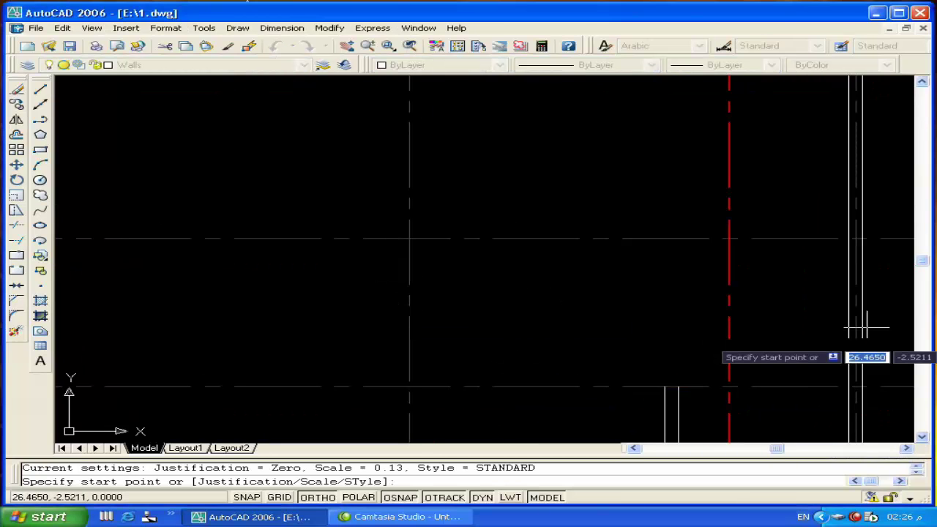
Draw a replacement L-shaped double-line wall from the right wall up to the red gridline.
left_click(855, 384)
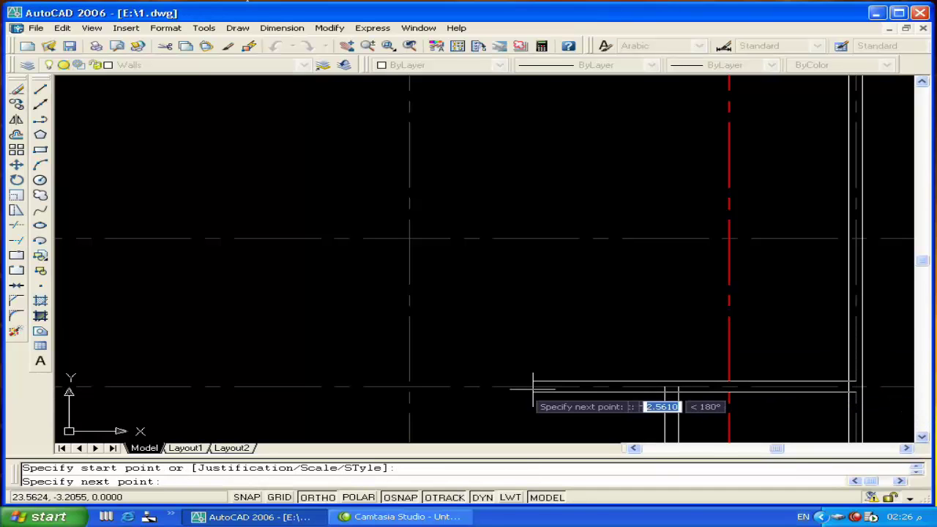
left_click(405, 386)
middle_click_drag(406, 129, 381, 265)
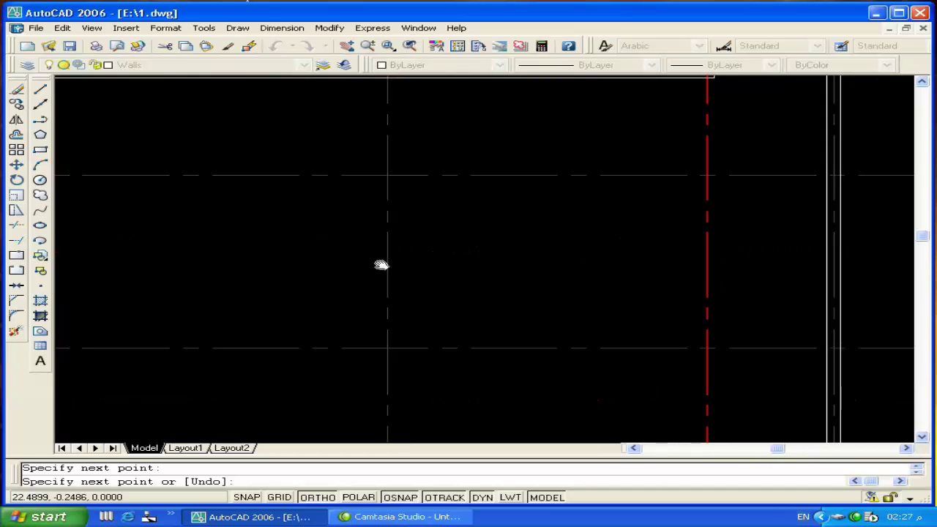
left_click(384, 199)
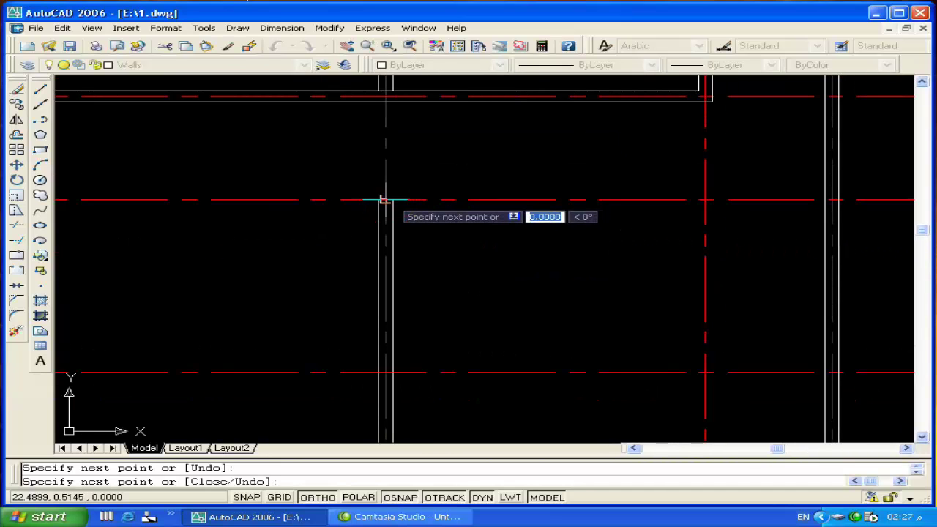
key("Return")
Save 1.dwg, zoom to extents to show the whole plan, and minimize AutoCAD.
left_click(71, 46)
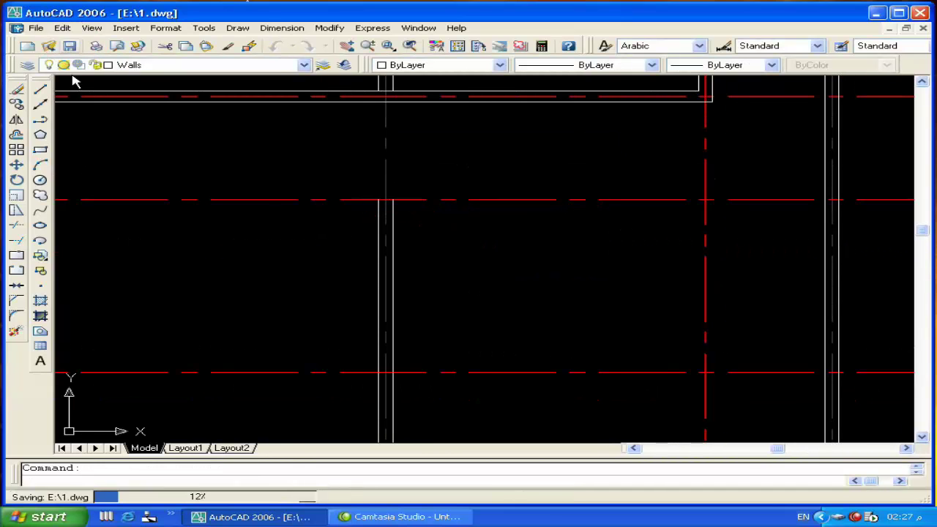
type("z")
key("Return")
type("e")
key("Return")
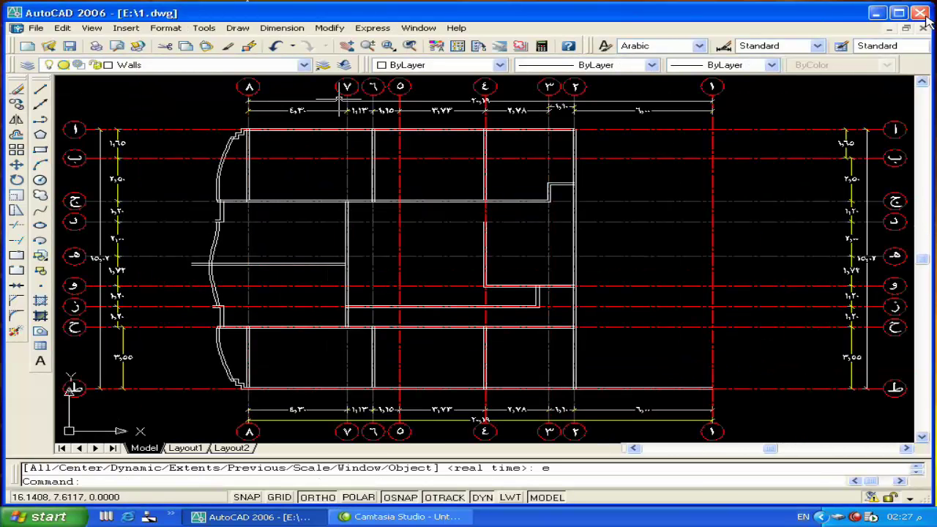
left_click(882, 14)
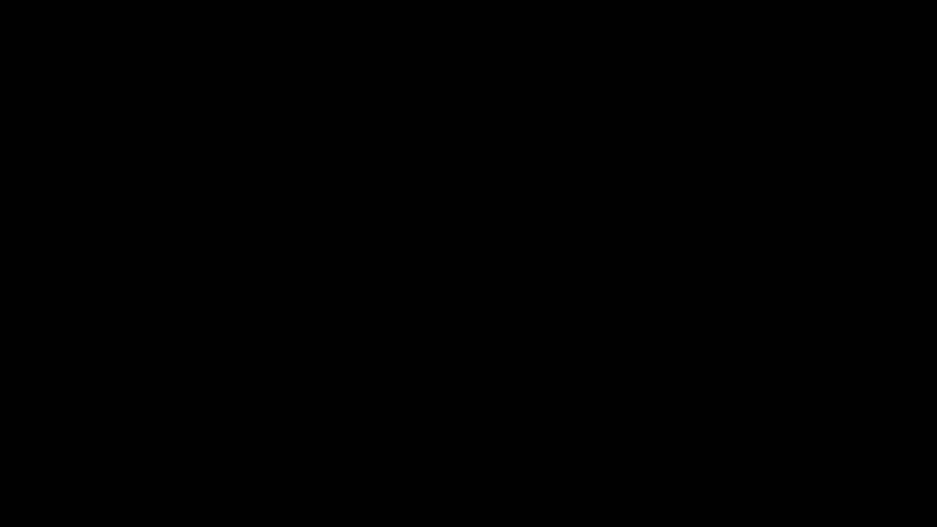